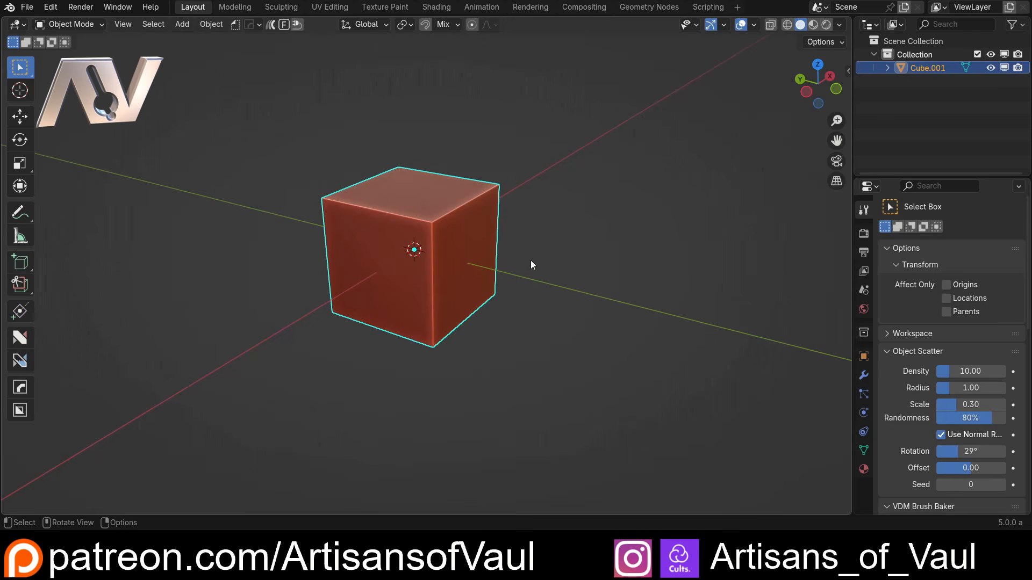
Search the add-on preferences for "modi" to check which modifier add-ons are enabled.
mouse_move(524, 269)
middle_mouse_down()
mouse_move(559, 266)
mouse_move(561, 275)
mouse_move(535, 277)
middle_mouse_up()
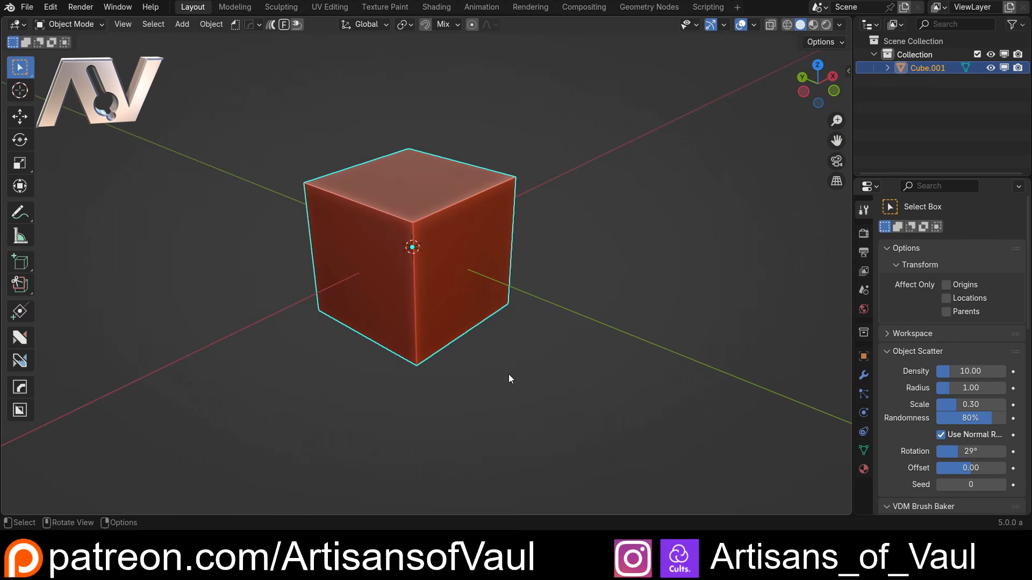
middle_click_drag(508, 374, 549, 376)
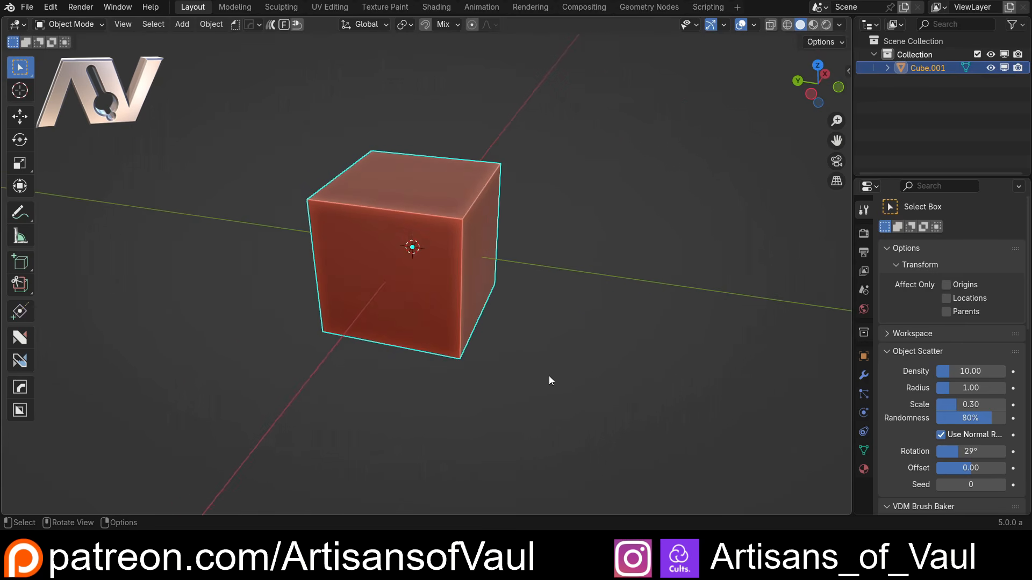
left_click(51, 7)
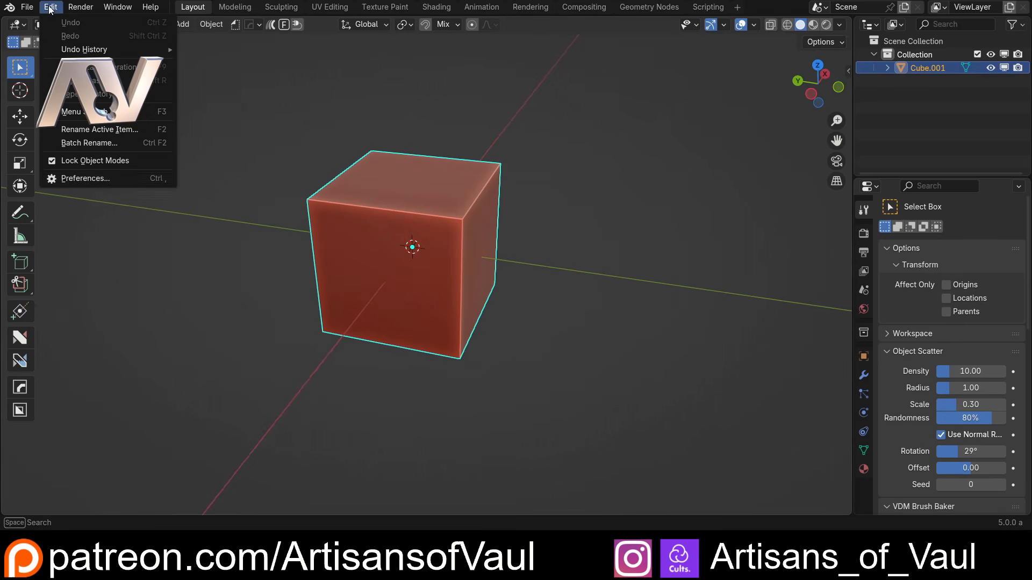
left_click(102, 178)
left_click_drag(350, 97, 360, 108)
left_click(376, 131)
type("modi")
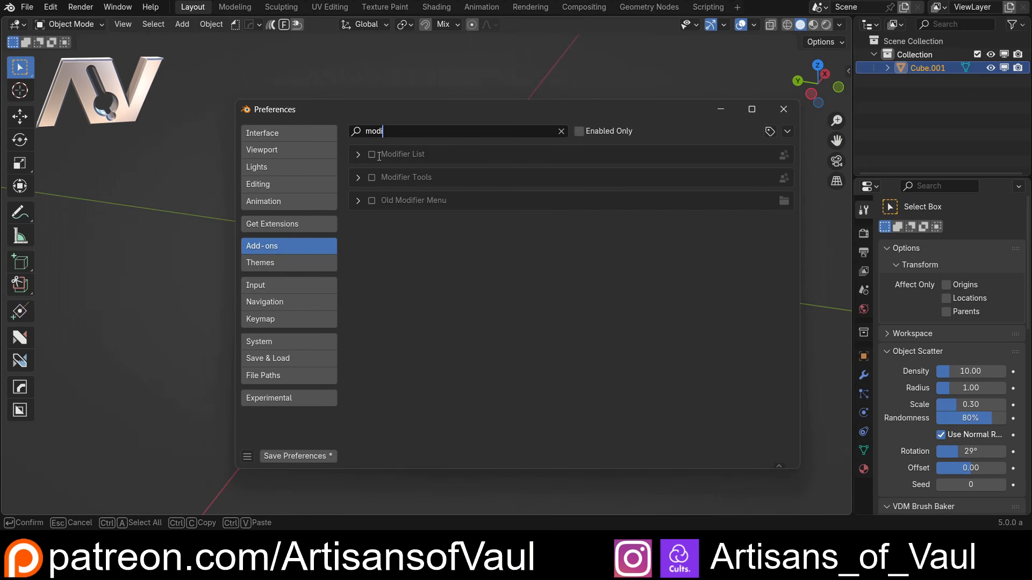
left_click(785, 108)
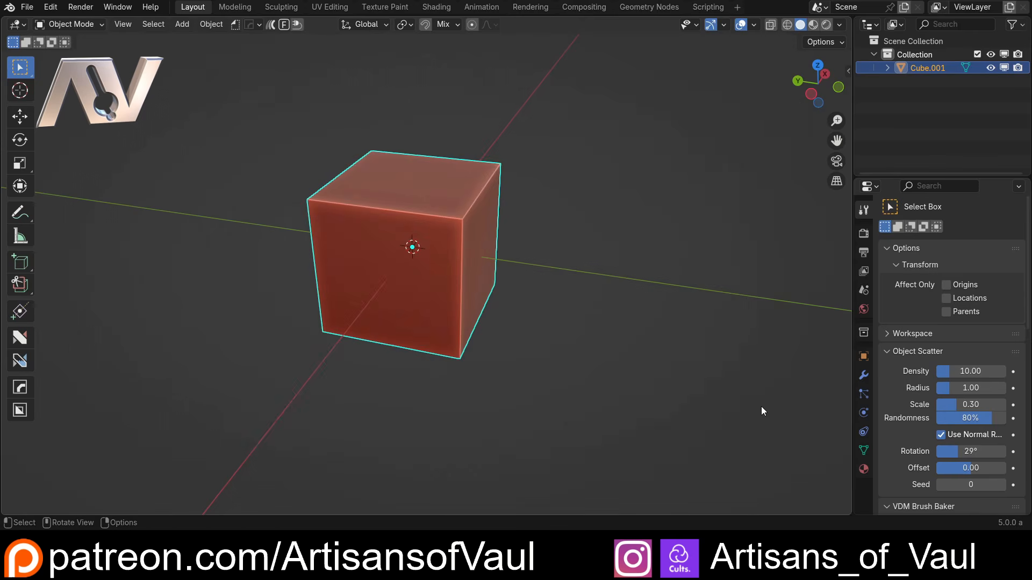
Add the new Generate-type Array modifier to the cube and widen the properties editor to show its settings.
left_click(863, 376)
scroll(608, 275, "down", 2)
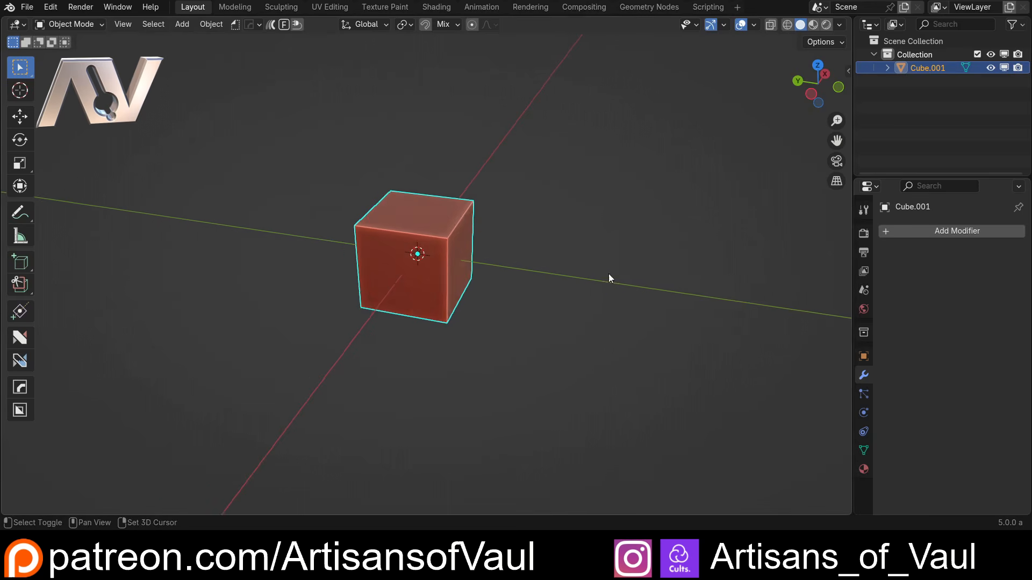
middle_click_drag(608, 275, 472, 299)
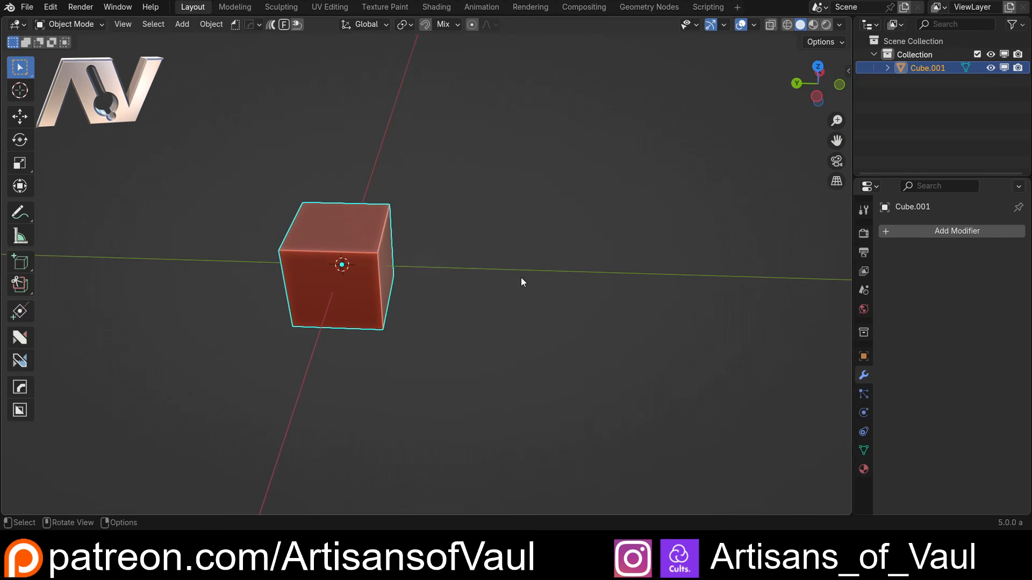
middle_click_drag(610, 330, 582, 327, "shift")
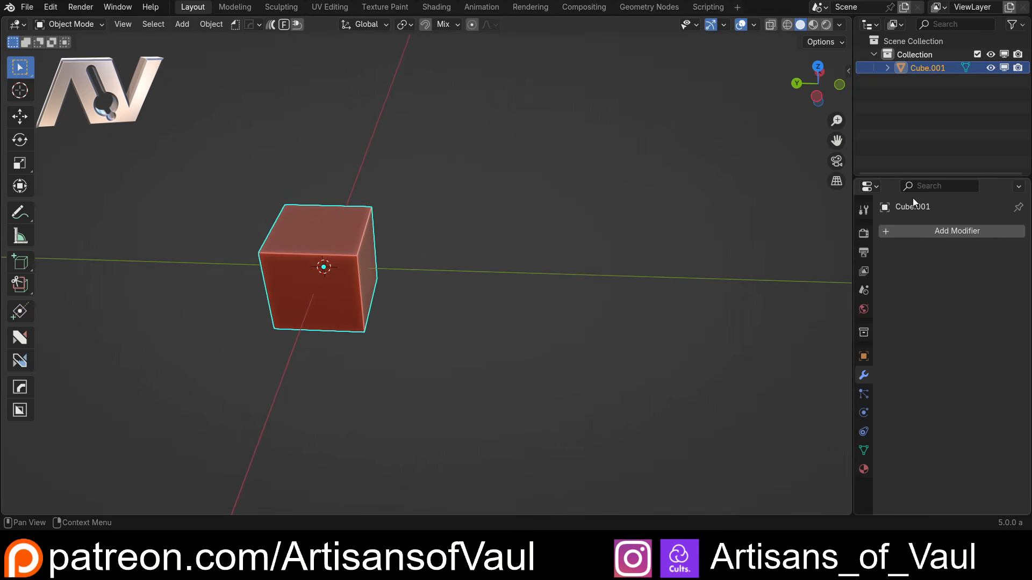
left_click(885, 232)
mouse_move(884, 232)
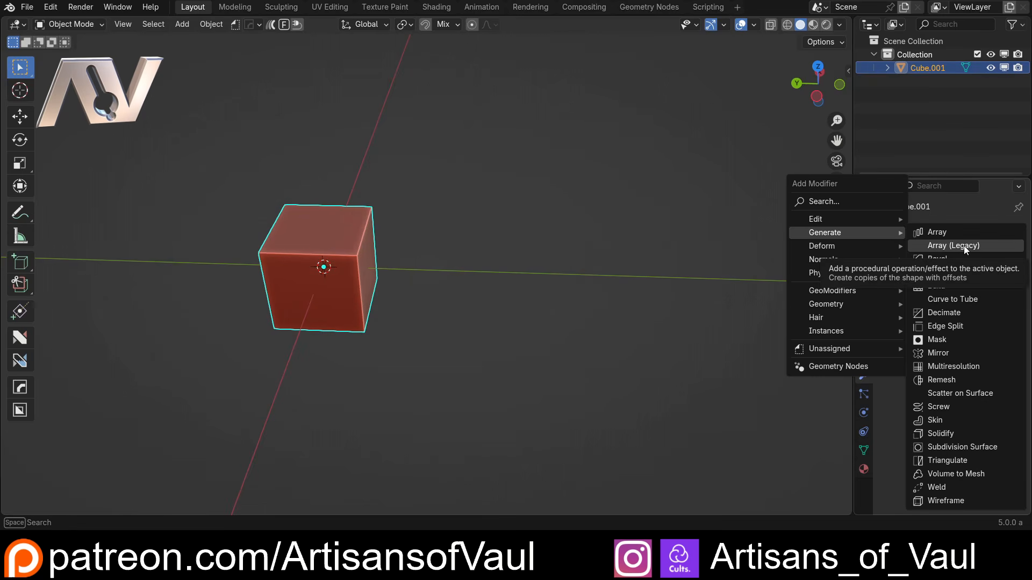
left_click(940, 232)
middle_click_drag(439, 255, 310, 263)
middle_click_drag(375, 326, 431, 322)
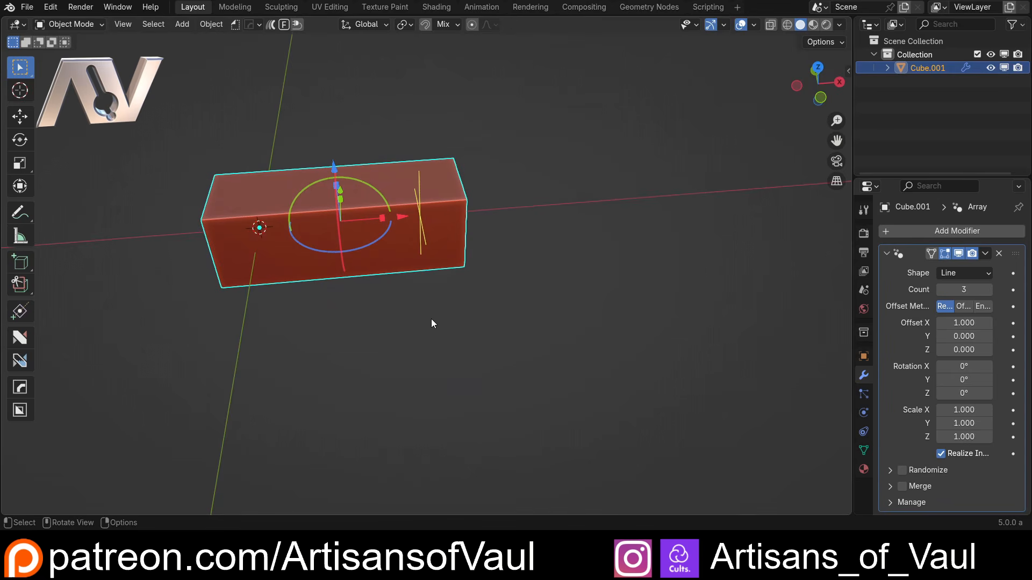
left_click_drag(853, 253, 763, 253)
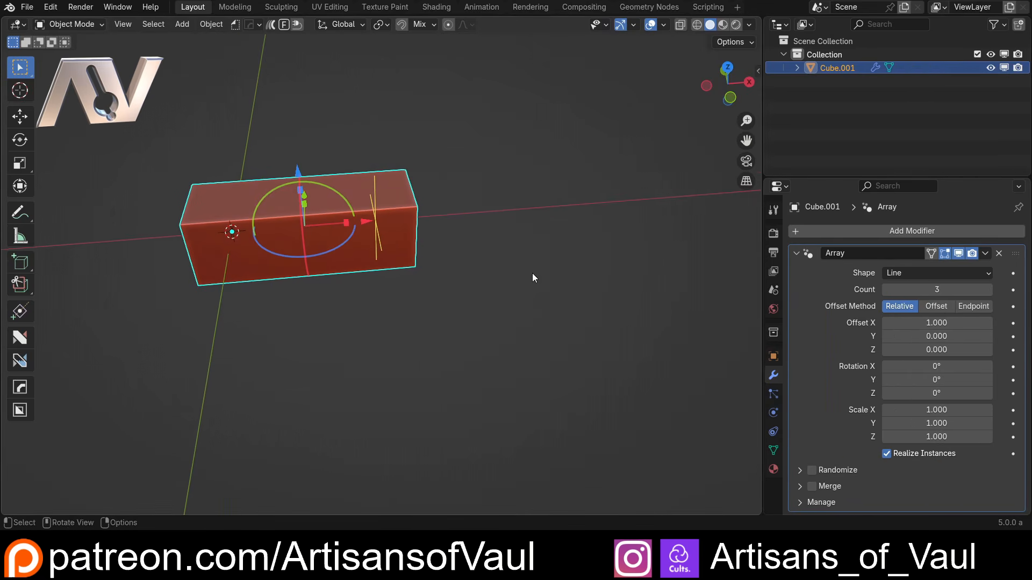
middle_click_drag(532, 273, 557, 299)
Try the Array modifier with a count of 5 and with a count of 2.
left_click(918, 273)
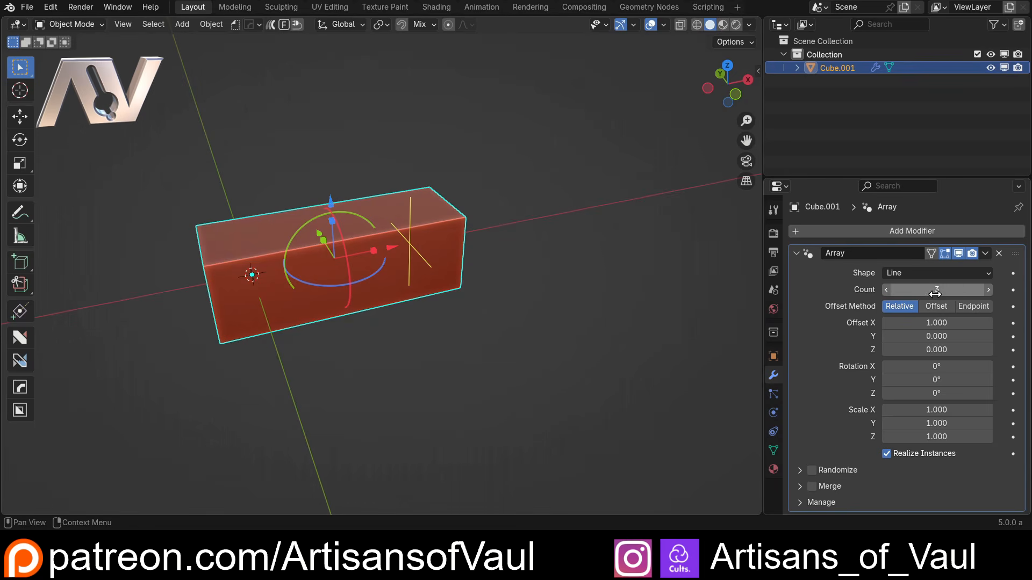
left_click(987, 289)
left_click(987, 290)
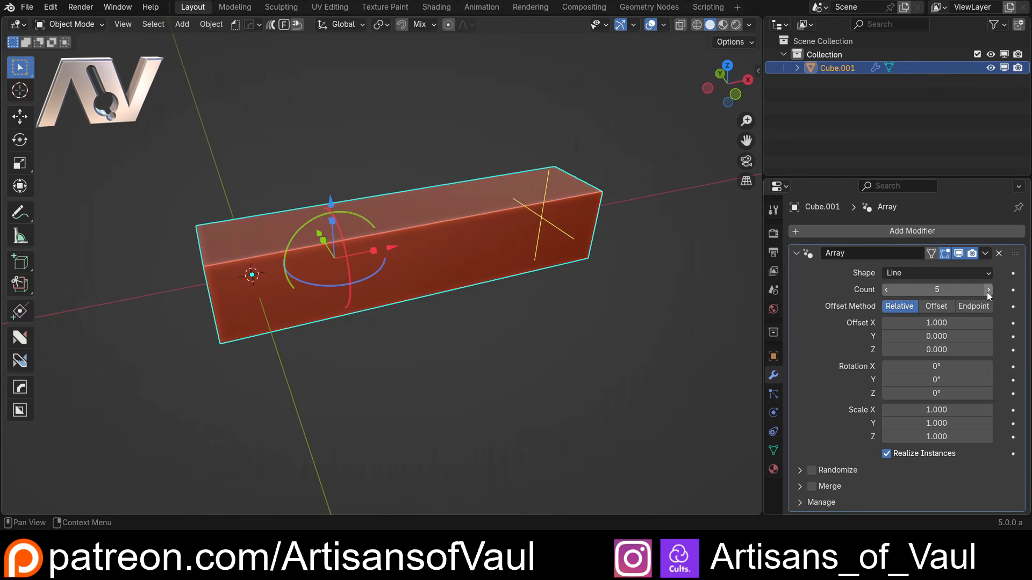
left_click(887, 290)
left_click(886, 290)
left_click(887, 290)
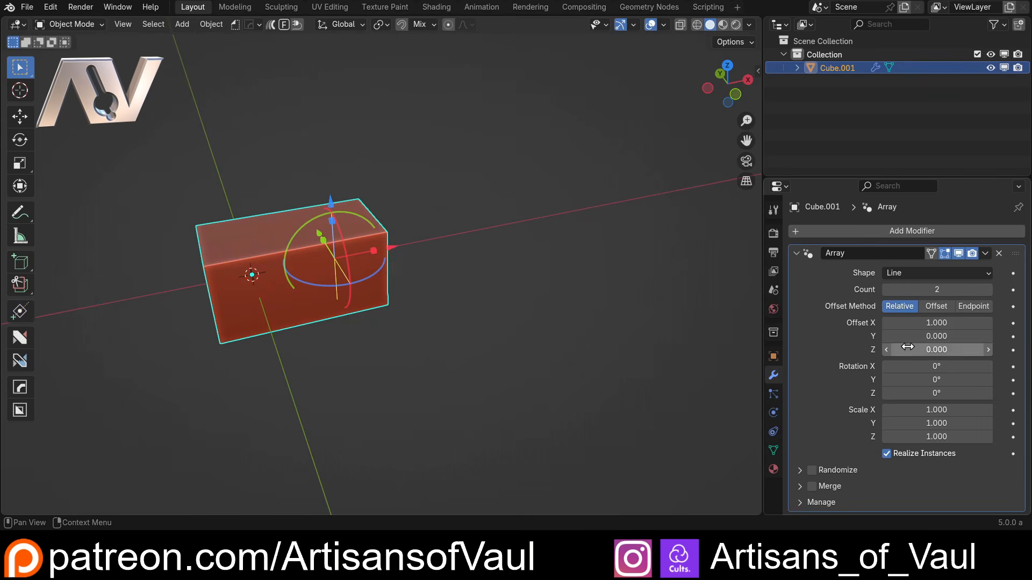
Space the array copies with a relative X offset of 1.150 and set the count to 6.
left_click_drag(921, 325, 952, 325)
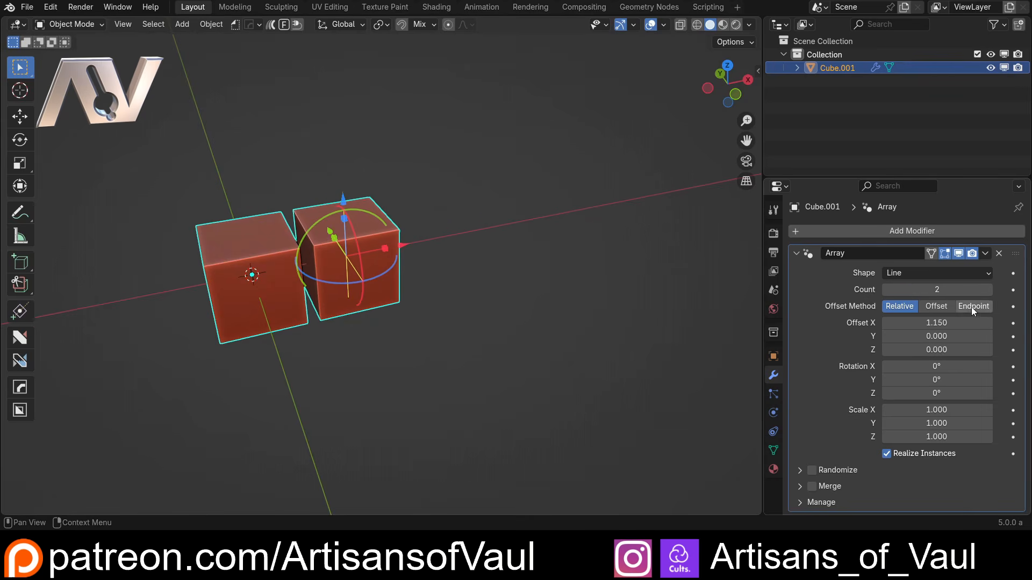
left_click(987, 290)
left_click(987, 290)
left_click(987, 290)
left_click(987, 290)
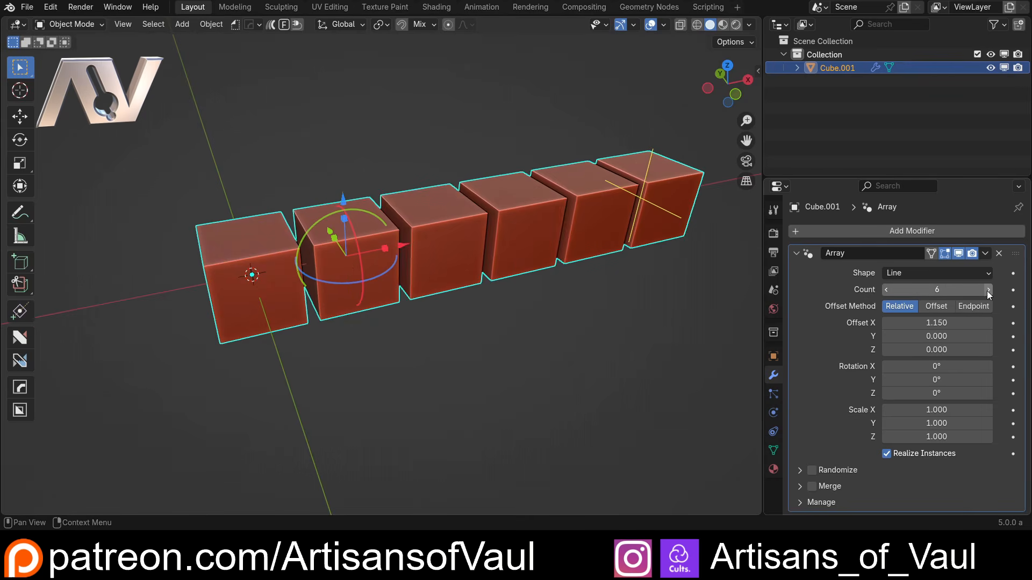
middle_click_drag(660, 316, 552, 322)
scroll(553, 322, "up", 1)
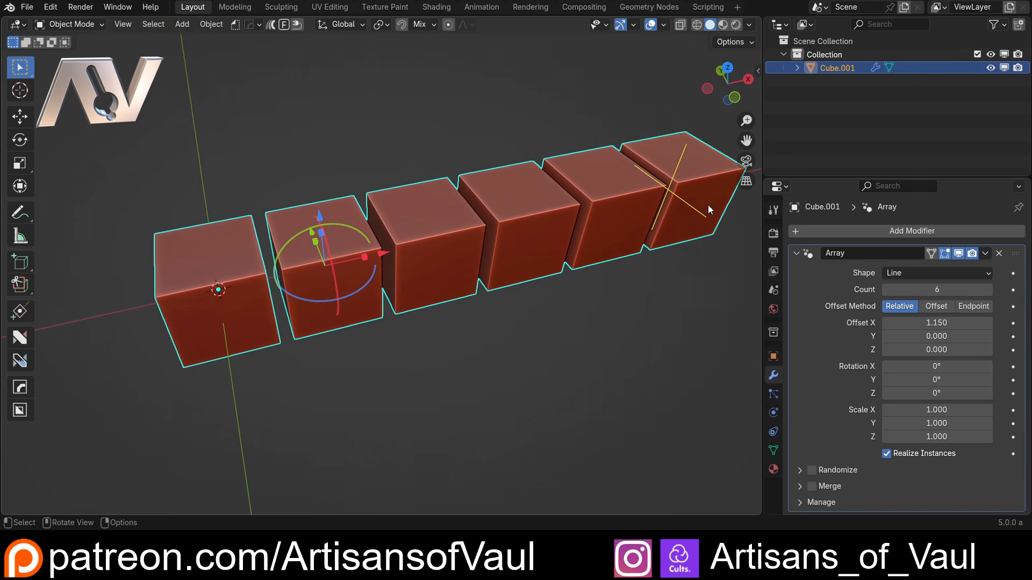
middle_click_drag(475, 318, 543, 326)
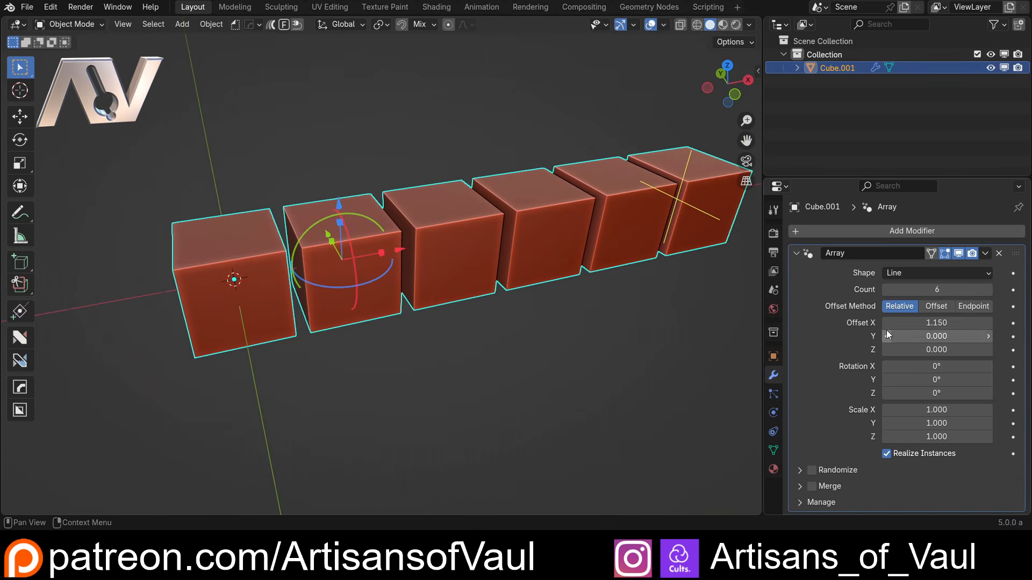
Compare the Offset method with the Relative method on the array, ending on Relative.
left_click(935, 306)
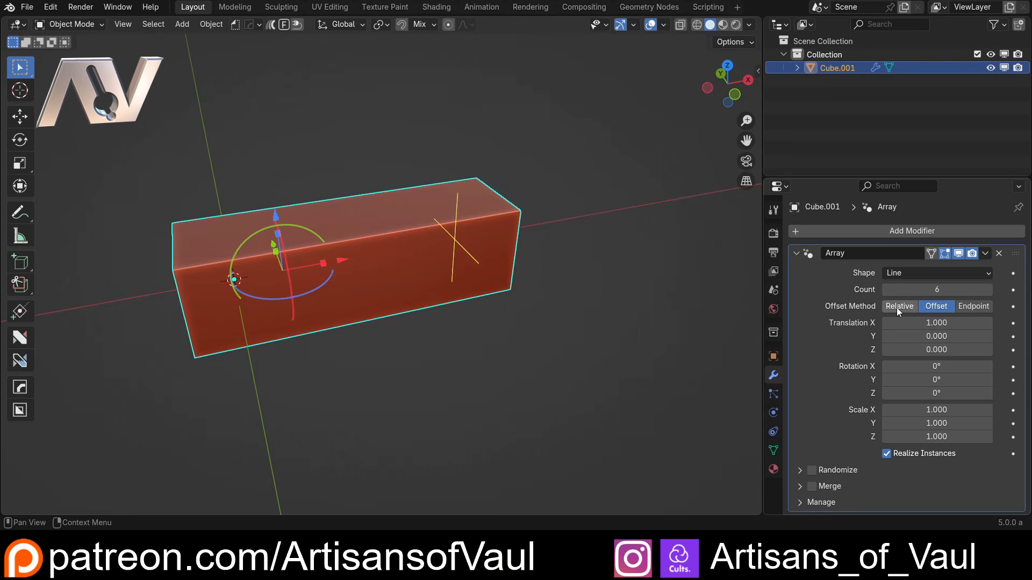
left_click(895, 306)
left_click(938, 305)
left_click(900, 306)
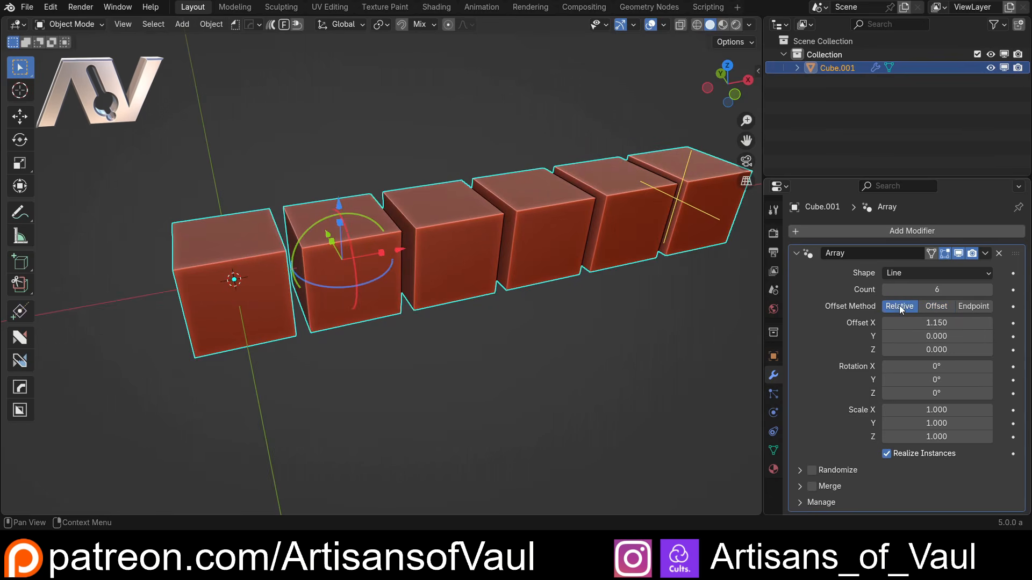
middle_click_drag(619, 282, 553, 311)
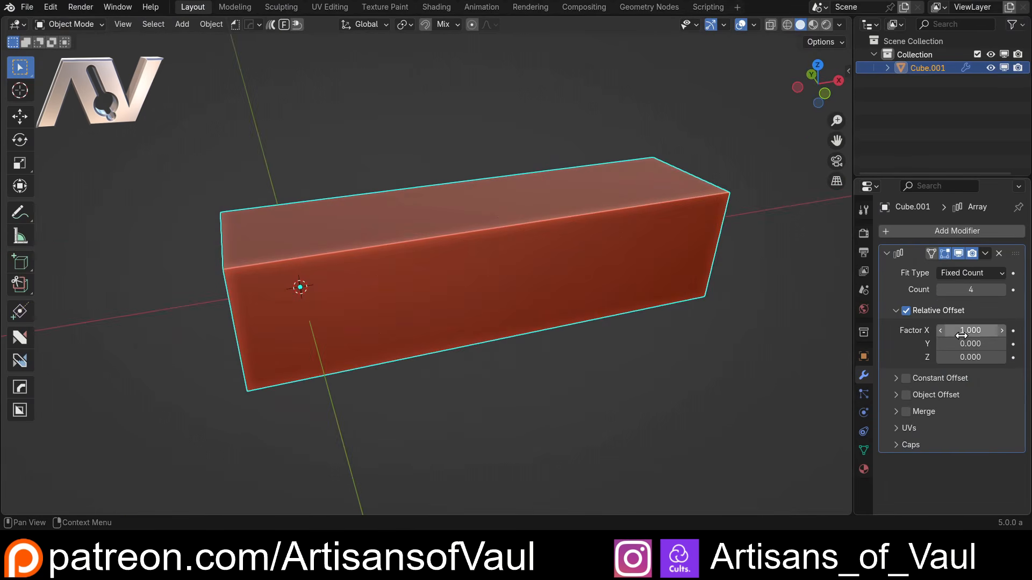
On the legacy Array modifier, set the relative X factor to 1 and enable a constant offset of 0.2 on X.
left_click_drag(961, 335, 983, 335)
left_click(962, 336)
type("1")
key("Return")
left_click(905, 378)
left_click(894, 379)
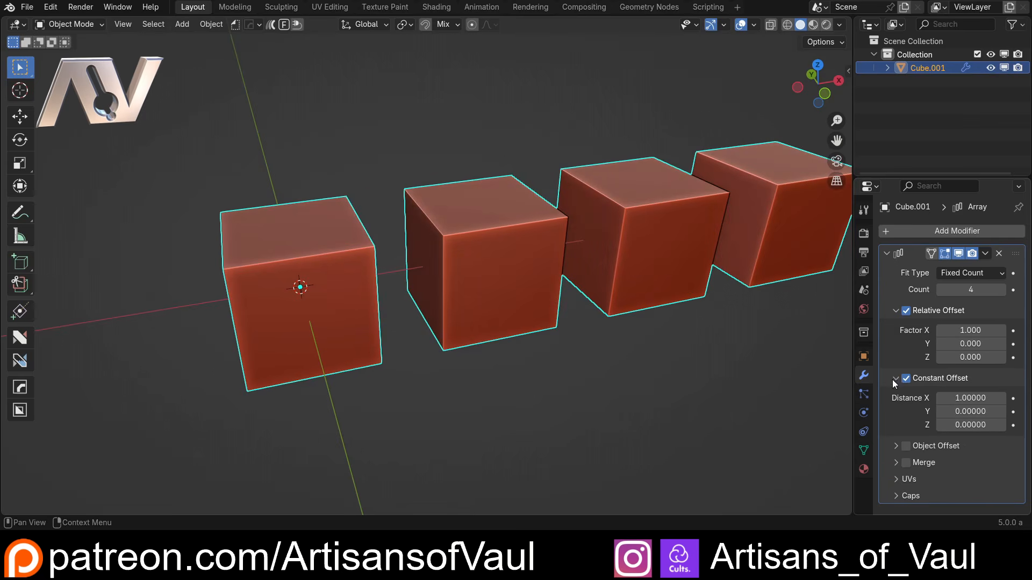
left_click(952, 398)
type("0.2")
key("Return")
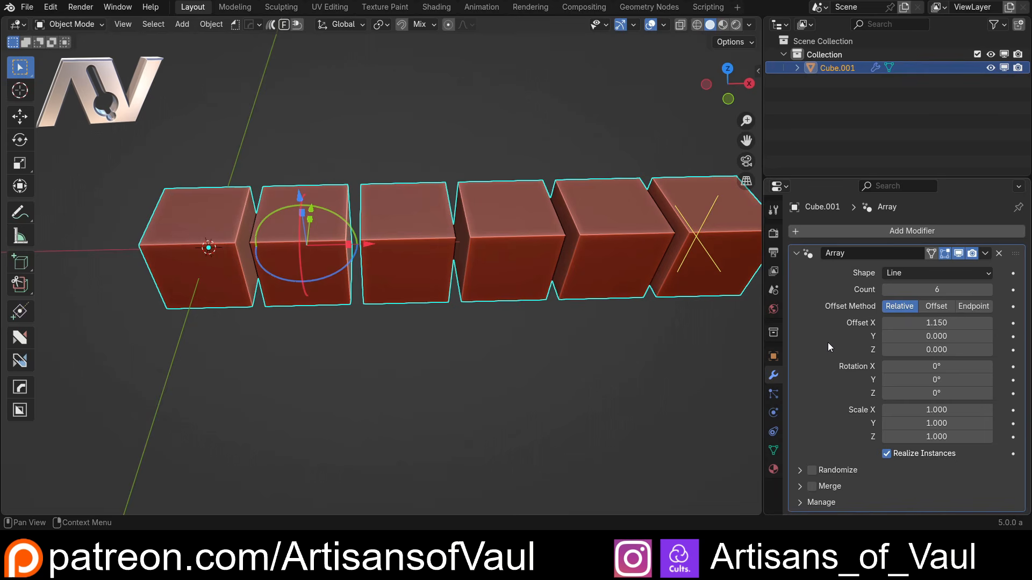
Set the new array's relative offset to 1.000 on X and 1 on Y to form a diagonal row.
middle_click_drag(429, 325, 444, 305)
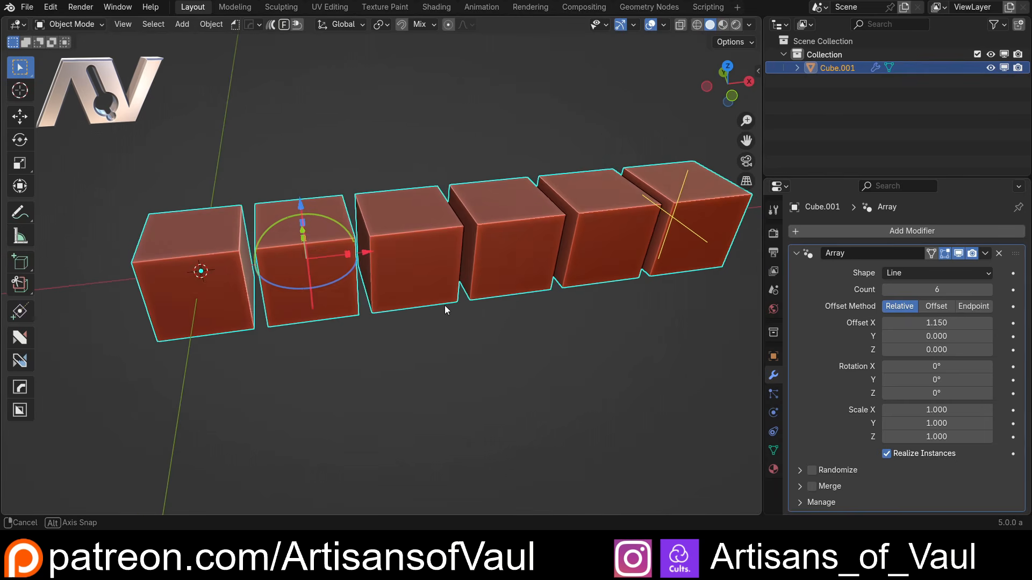
left_click_drag(913, 323, 885, 323)
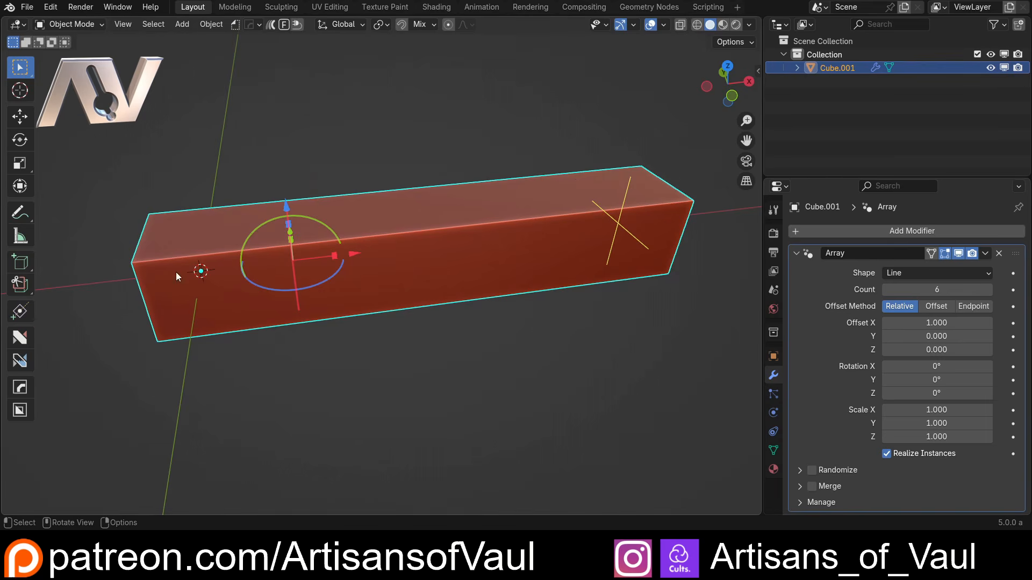
left_click(891, 336)
type("1")
key("Return")
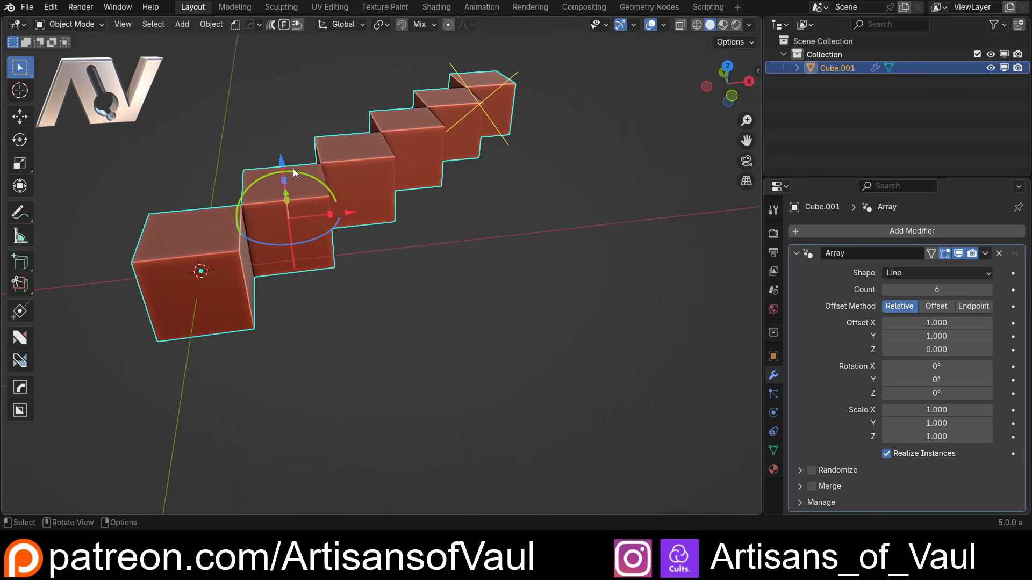
middle_click_drag(292, 168, 378, 330)
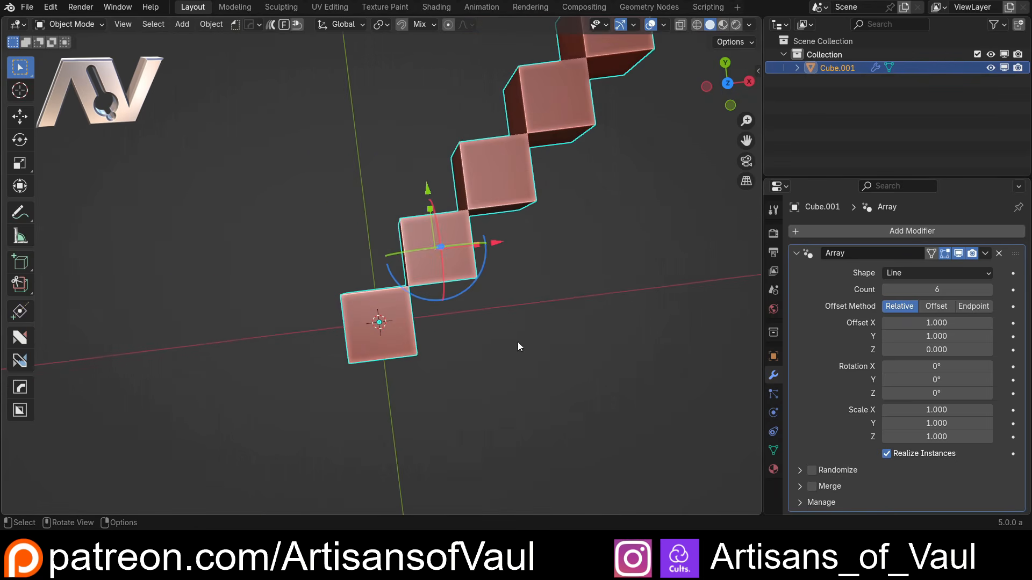
middle_click_drag(517, 342, 630, 282)
scroll(607, 264, "up", 1)
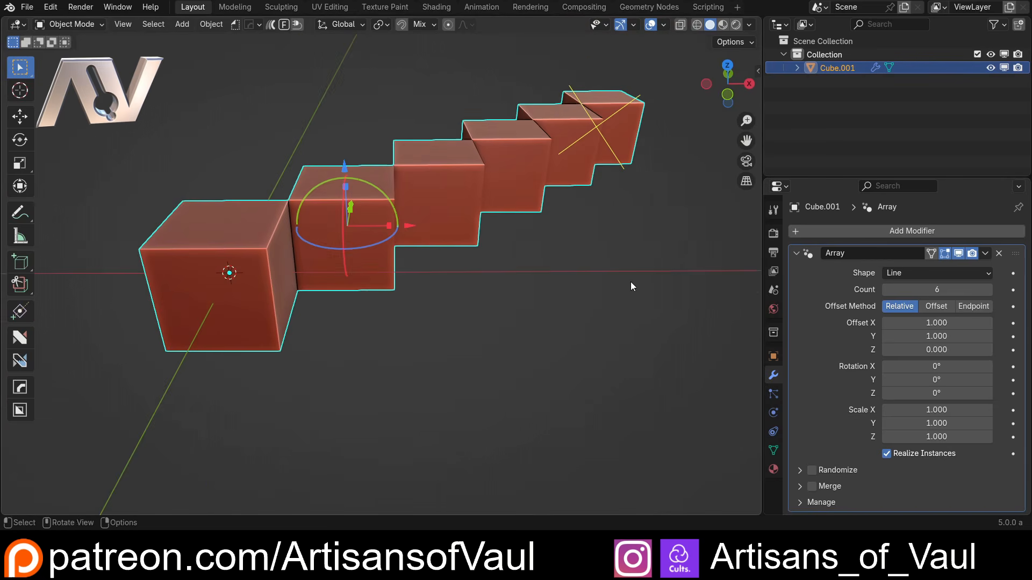
Switch the array to the Offset method and set Translation X to 3.000, checking the cubes from the top in wireframe.
left_click(935, 307)
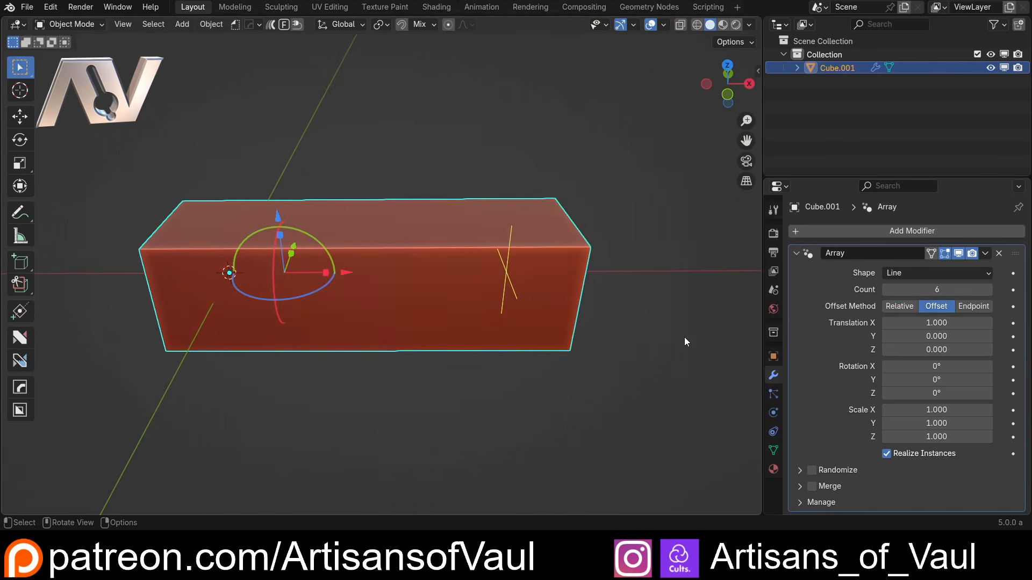
left_click(725, 66)
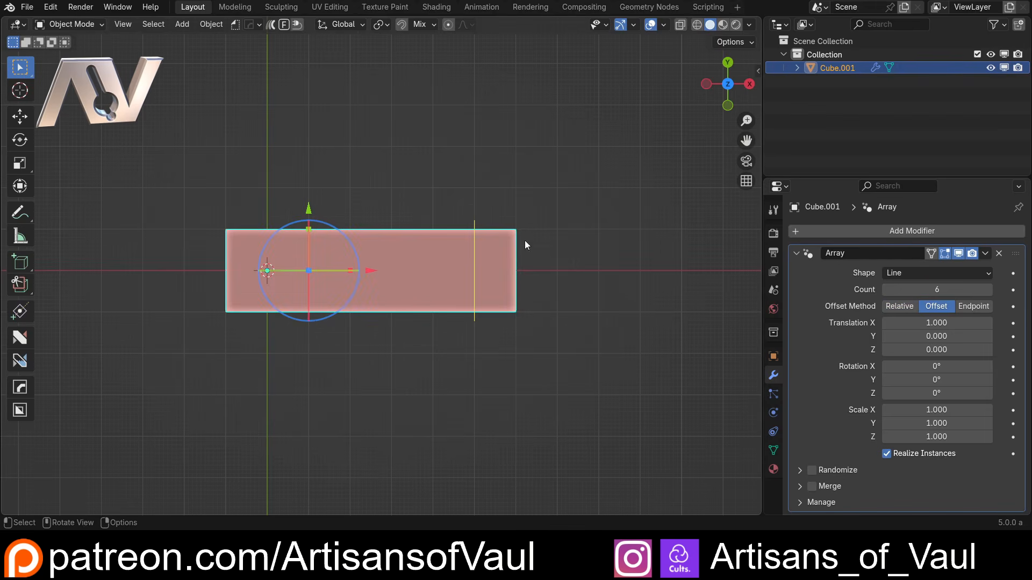
key("shift+z")
middle_click_drag(321, 300, 465, 299, "shift")
scroll(472, 293, "up", 3)
middle_click_drag(409, 227, 303, 257, "shift")
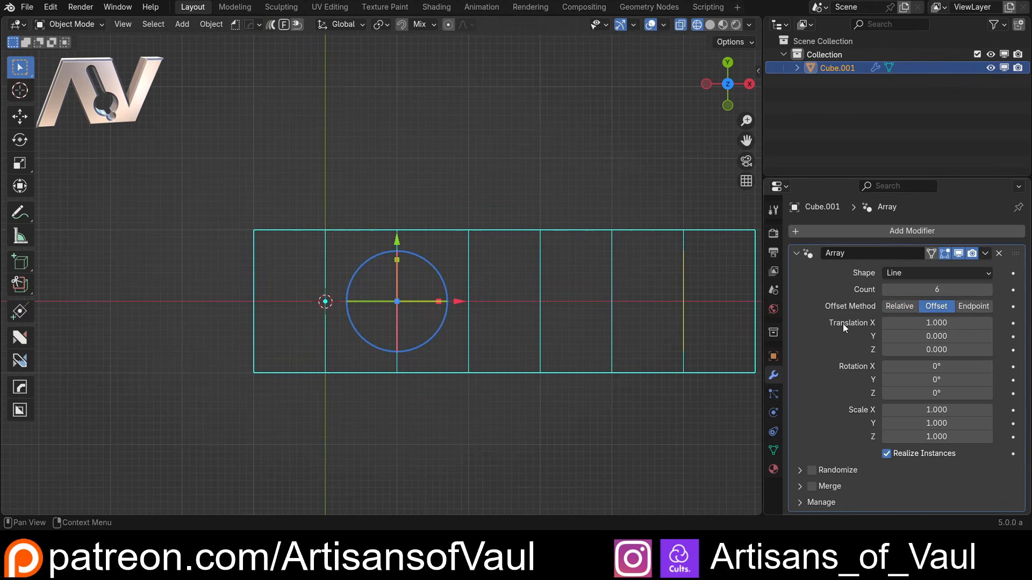
left_click_drag(908, 322, 1012, 322)
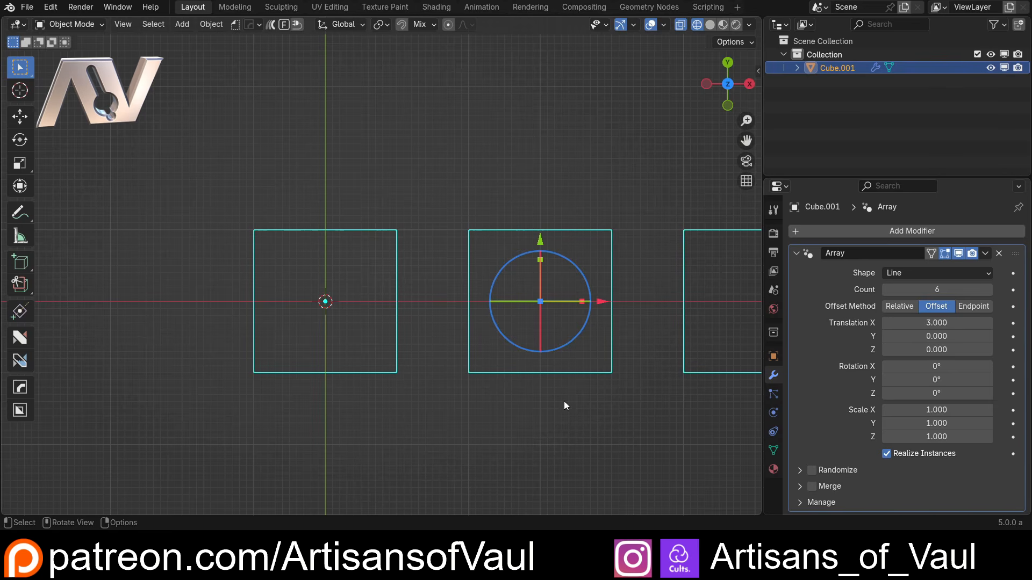
scroll(408, 274, "down", 1)
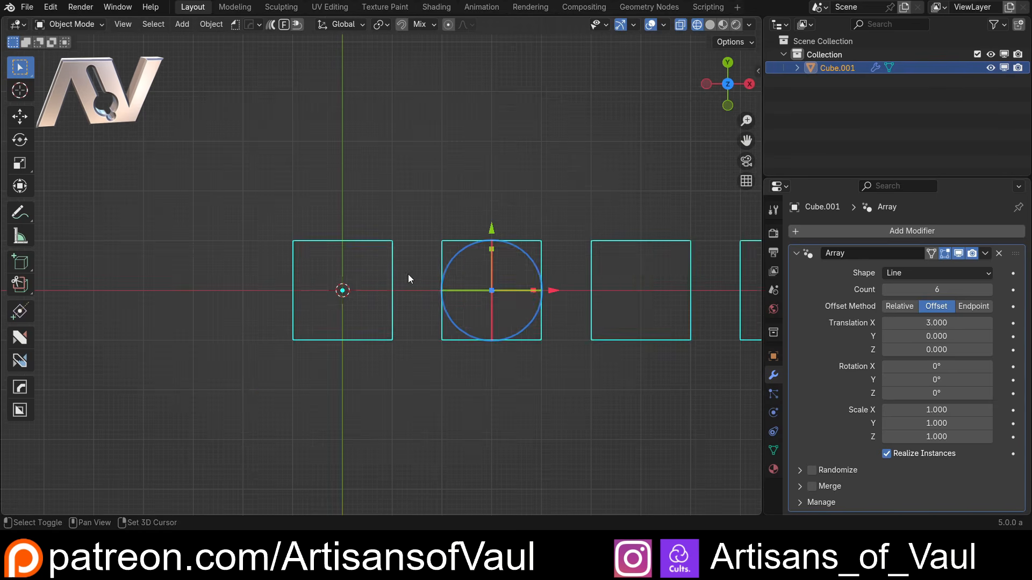
key("shift+z")
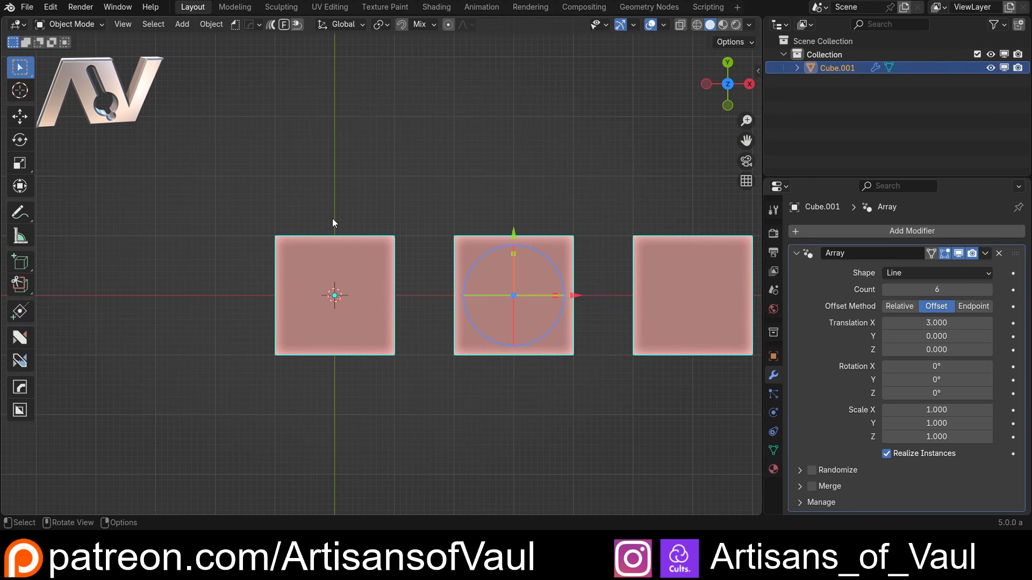
Draw annotation marks above the centres and the facing edges of the first two cubes.
left_click_drag(333, 210, 334, 242)
left_click_drag(391, 212, 392, 241)
left_click_drag(455, 212, 454, 242)
left_click_drag(516, 208, 514, 290)
In Edit Mode, scale the cube's mesh by about 1.335 along the X axis.
key("Tab")
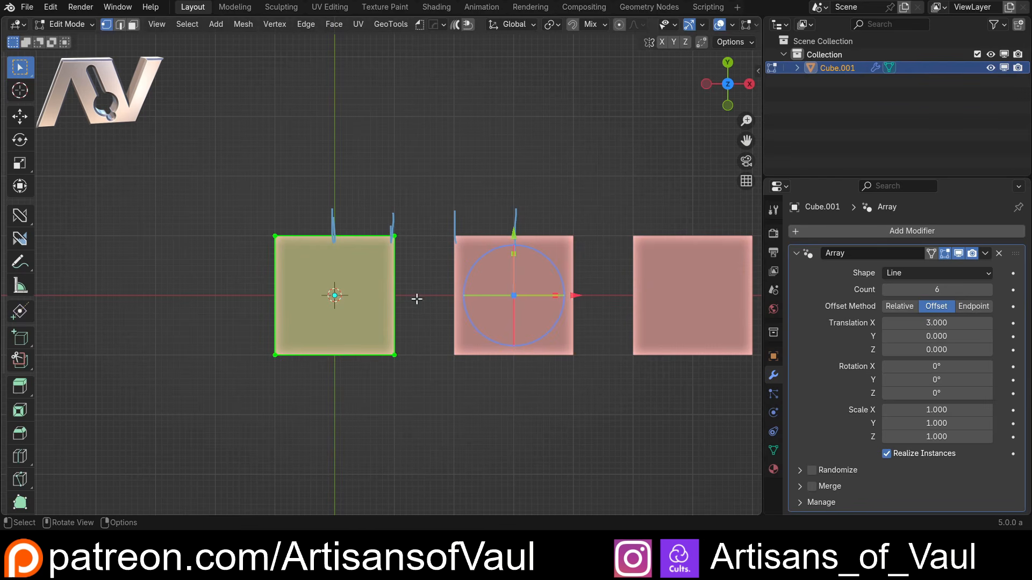
key("s")
key("x")
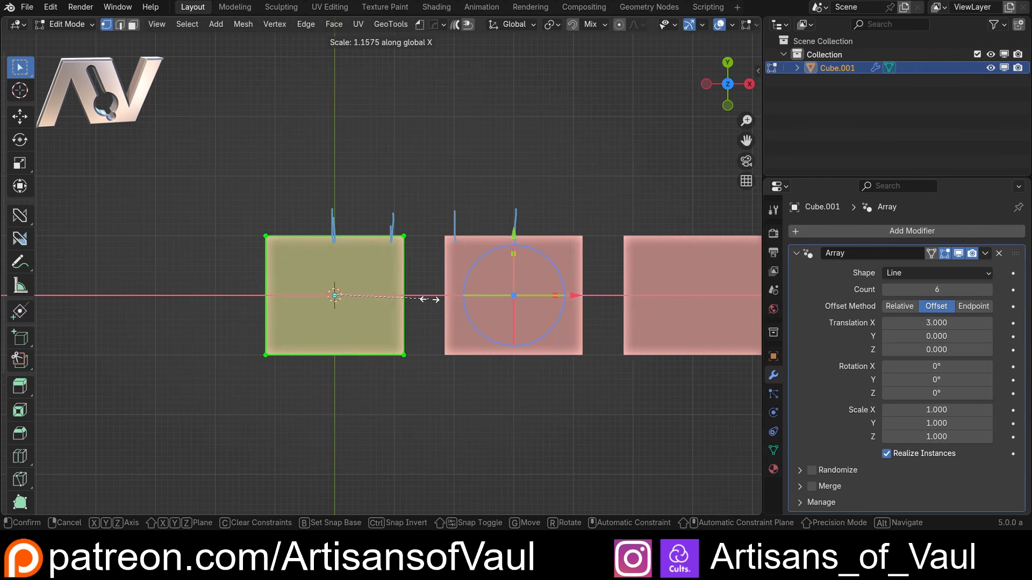
left_click(442, 299)
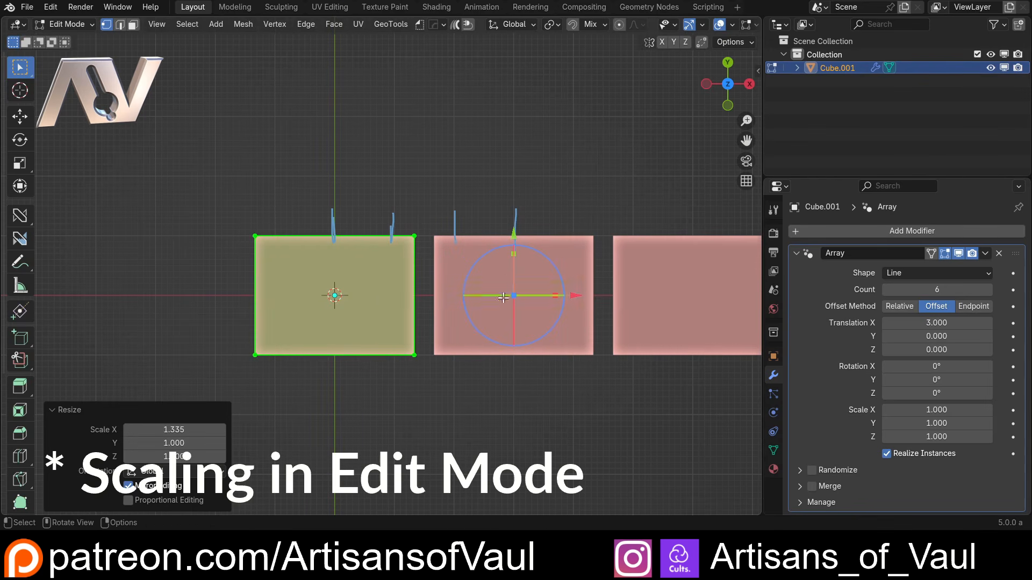
Switch the array to the Relative offset method and scale the cube's mesh by about 0.928 along Y.
left_click(898, 307)
middle_click_drag(550, 265, 485, 297, "shift")
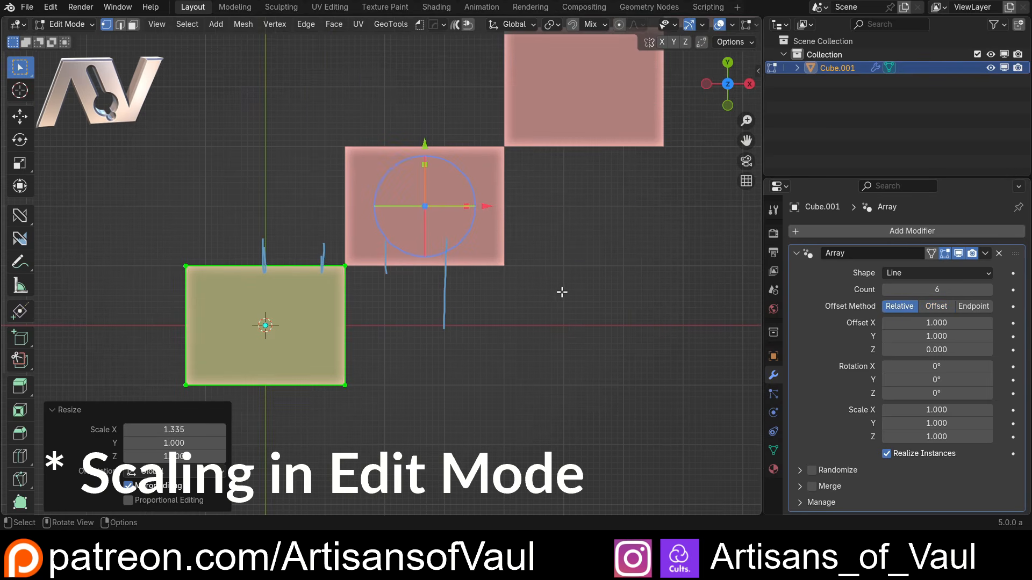
key("s")
key("y")
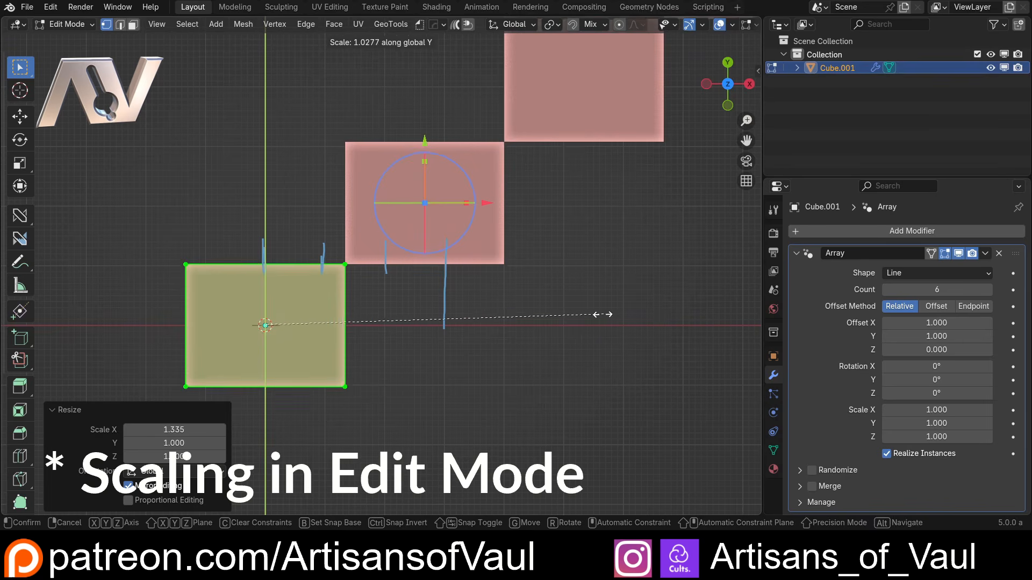
left_click(566, 323)
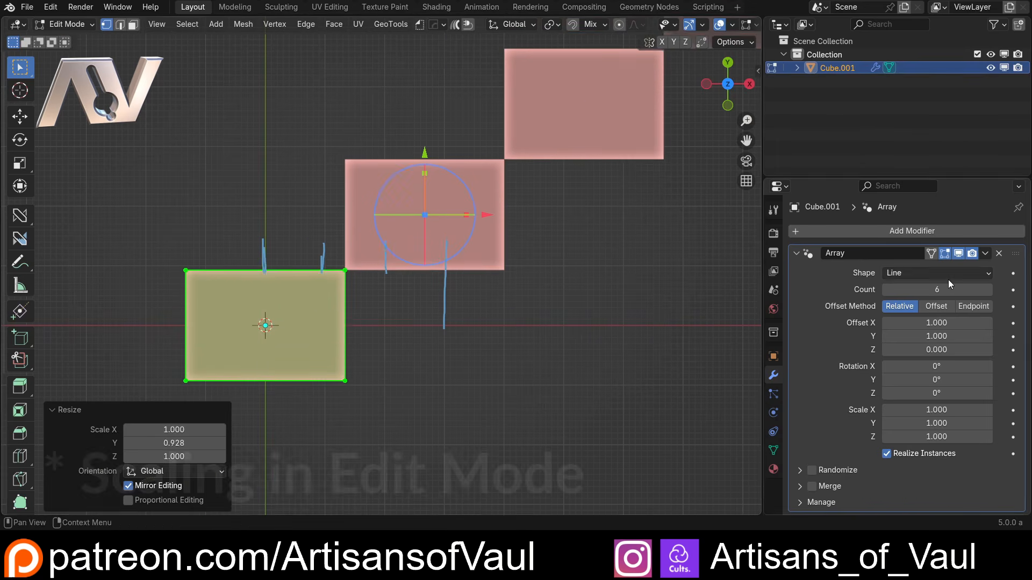
Undo both mesh scalings and set the array back to the Offset method.
key("ctrl+z")
key("ctrl+z")
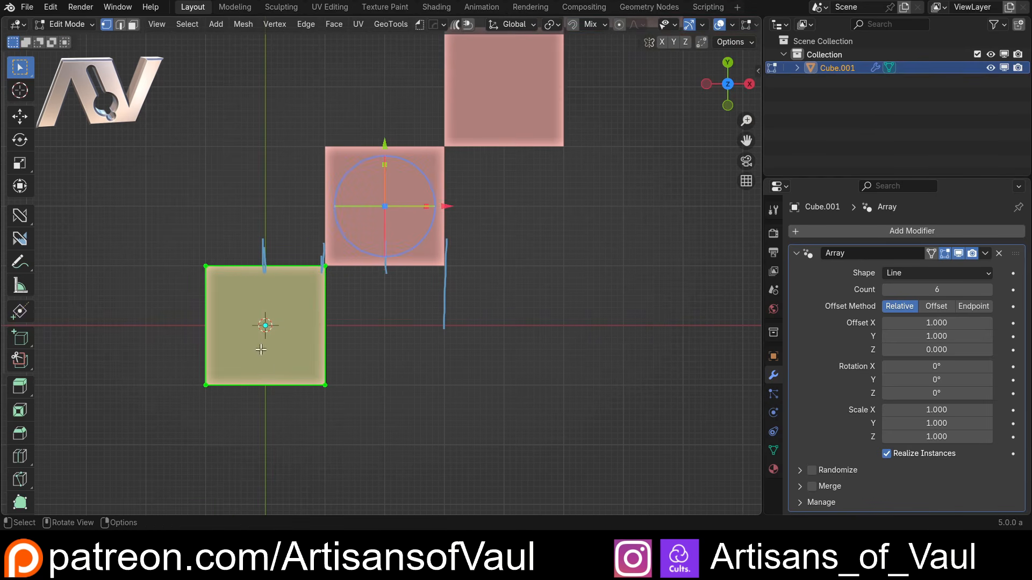
middle_click_drag(550, 345, 414, 275)
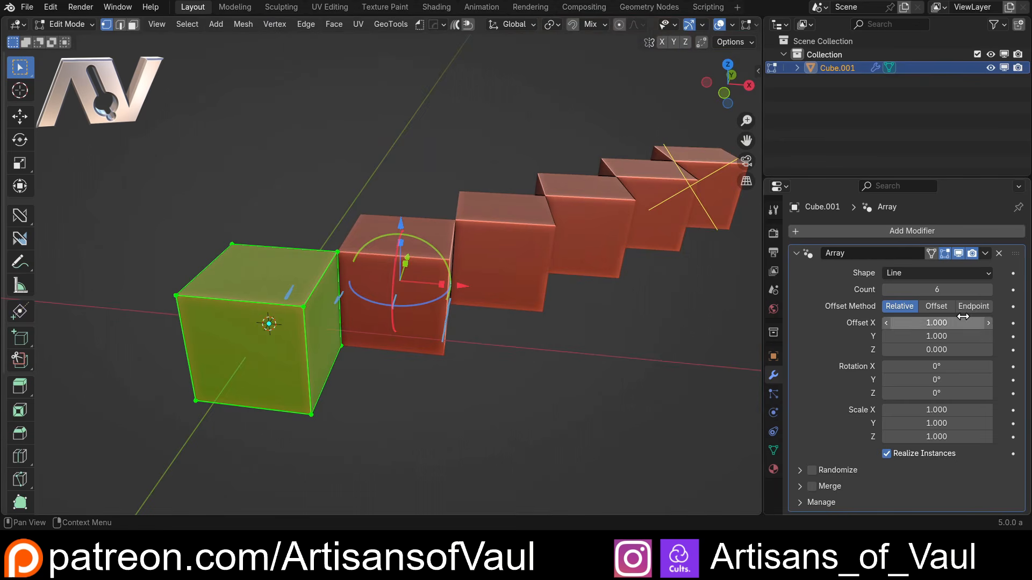
left_click(937, 306)
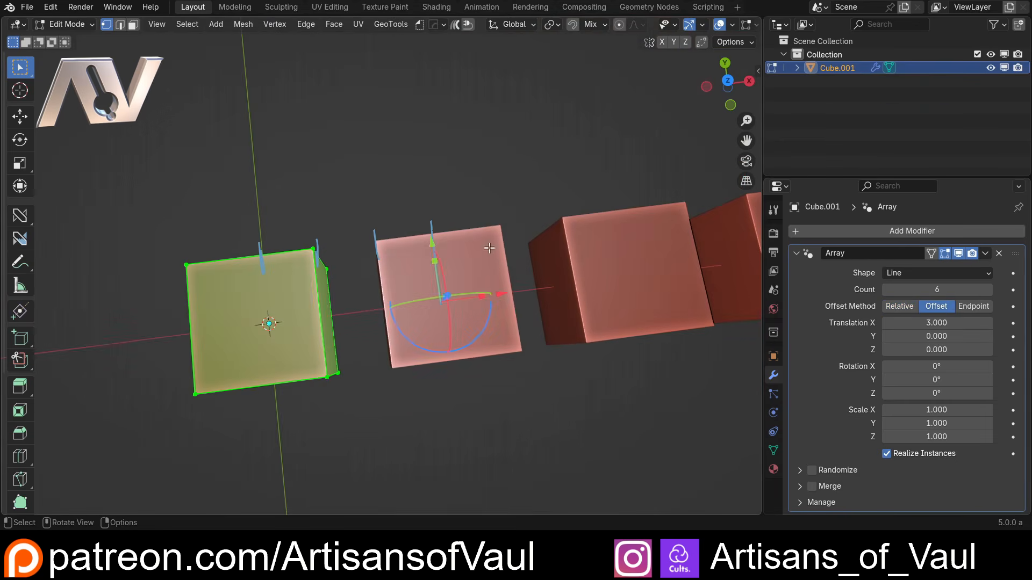
In Object Mode, scale the arrayed cube uniformly by about 1.397.
key("Tab")
scroll(505, 233, "down", 3)
middle_click_drag(505, 233, 479, 299, "shift")
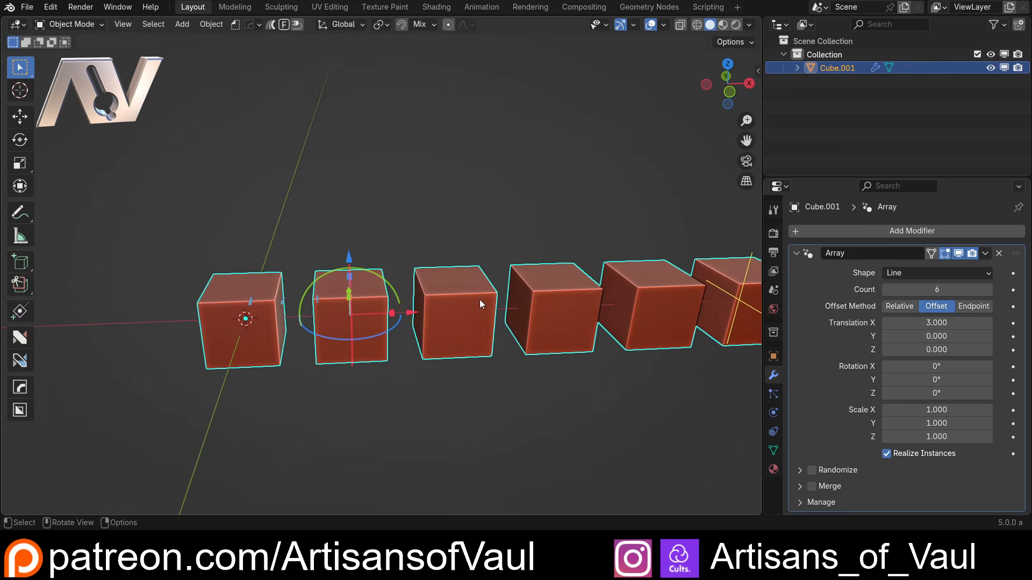
key("s")
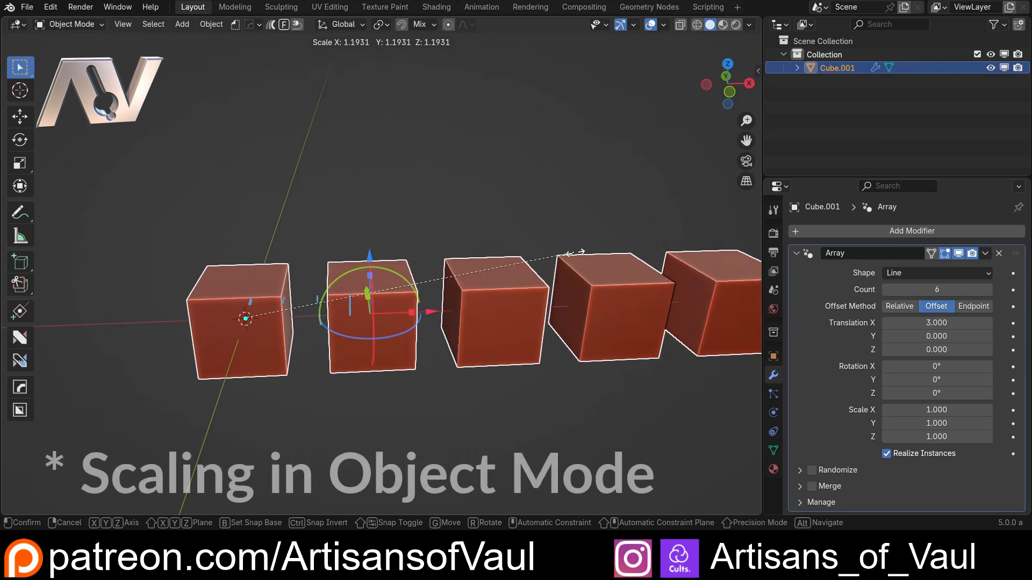
left_click(629, 236)
Check the object's transform values, apply its scale, and inspect the spacing between the arrayed cubes.
middle_click_drag(376, 312, 754, 321)
key("n")
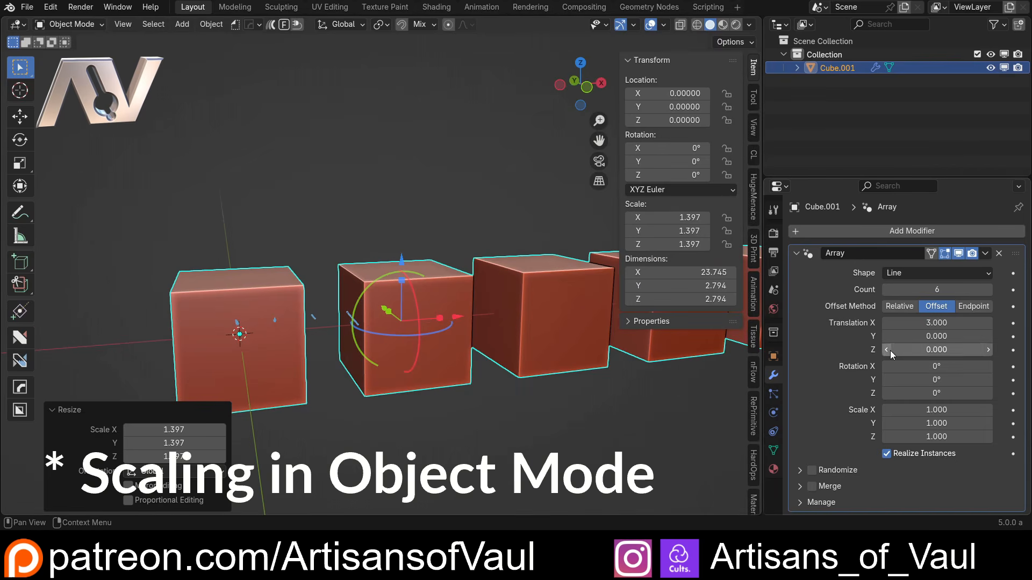
key("ctrl+a")
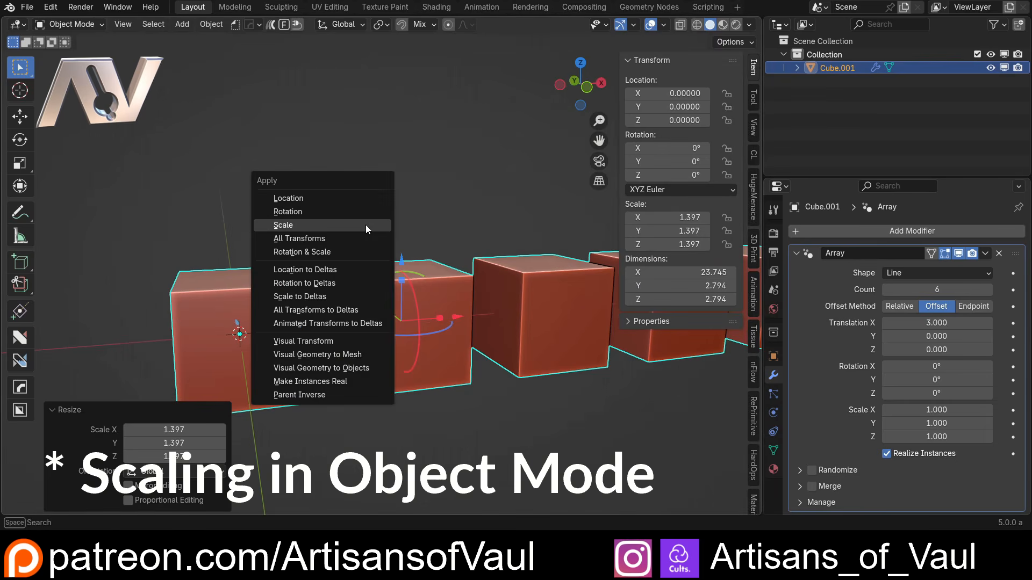
left_click(319, 227)
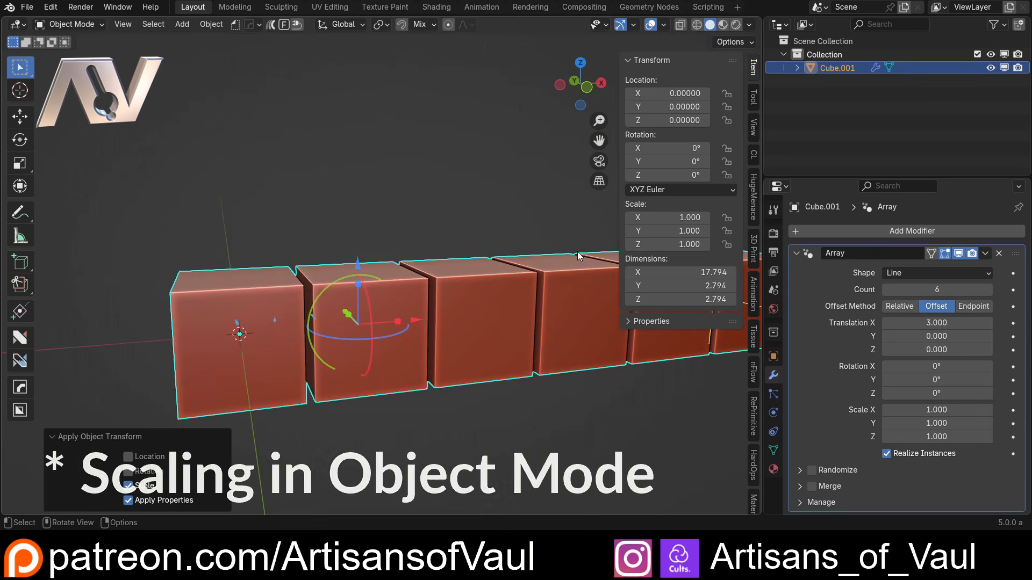
middle_click_drag(492, 171, 569, 233)
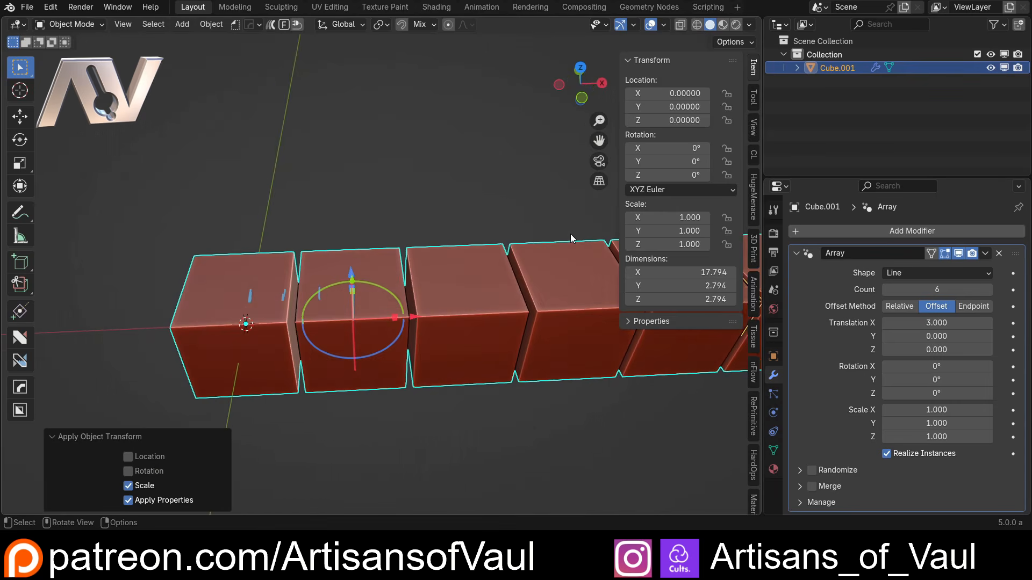
key("n")
middle_click_drag(486, 282, 617, 306)
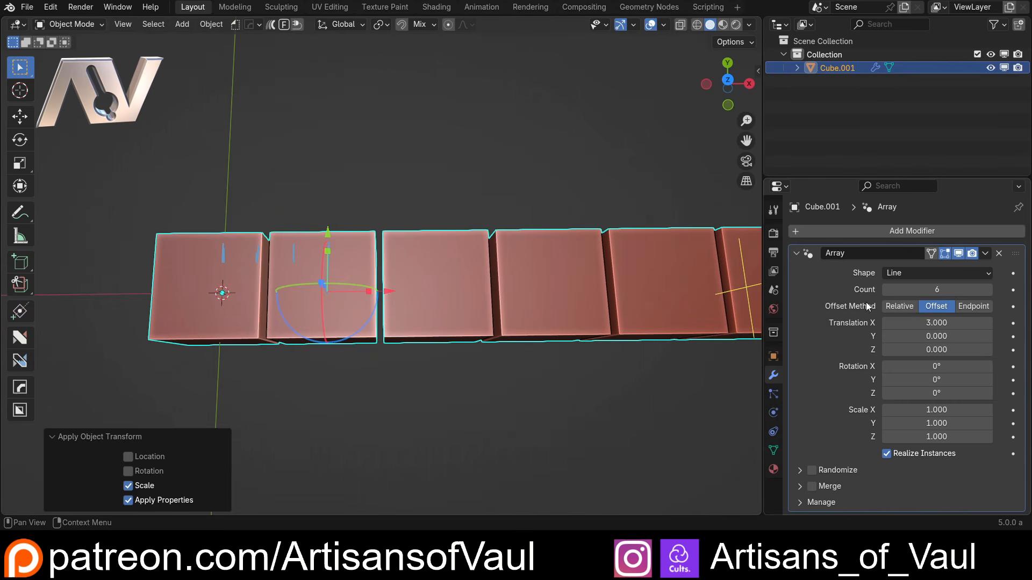
Switch the array to the Endpoint method and inspect the overlapping cubes from different angles.
left_click(973, 306)
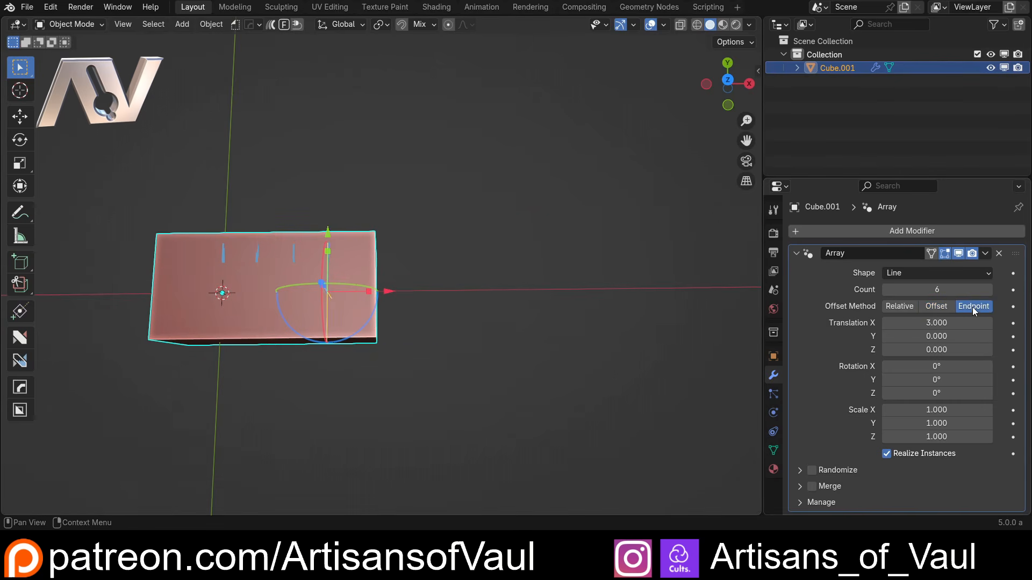
middle_click_drag(505, 250, 461, 213)
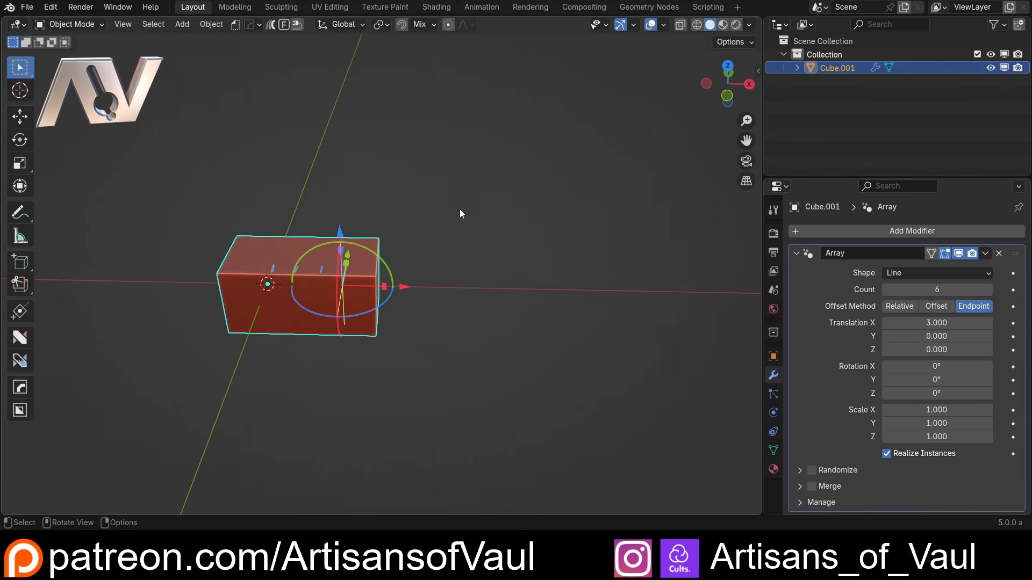
middle_click_drag(546, 265, 541, 288)
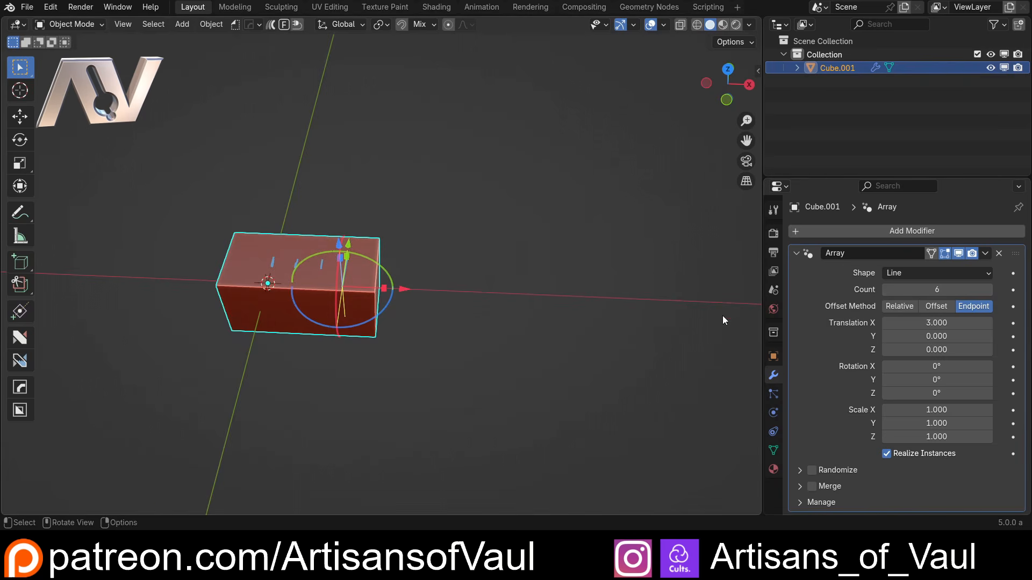
middle_click_drag(722, 315, 684, 302, "shift")
Switch the array to the Relative method and raise the count to 8.
left_click(899, 308)
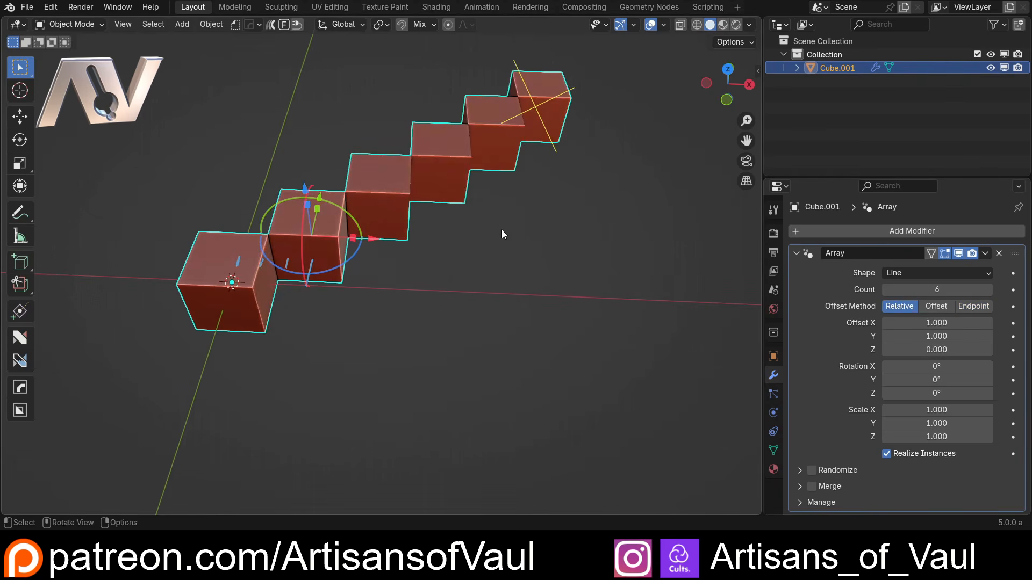
middle_click_drag(502, 230, 530, 217)
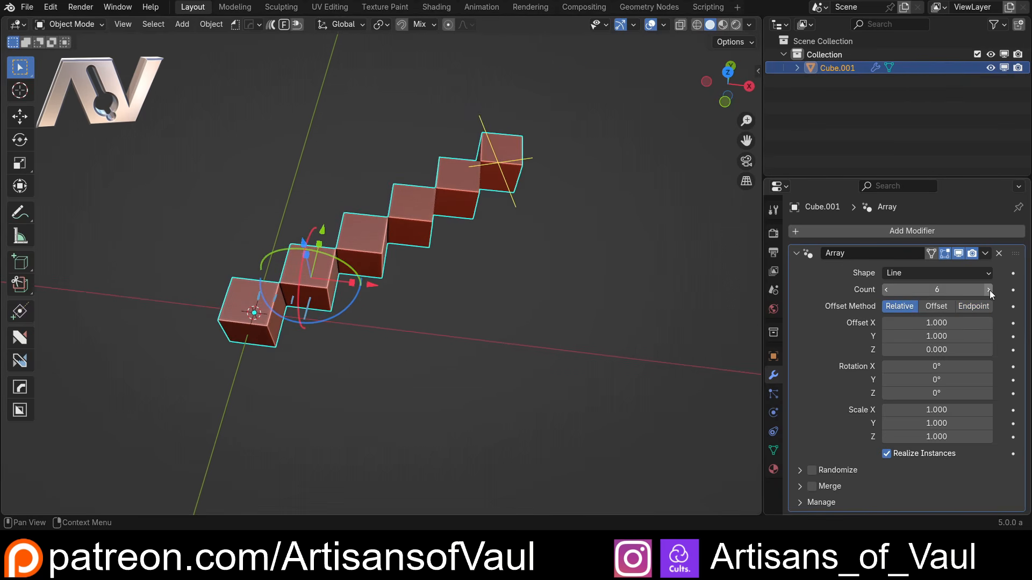
left_click(989, 290)
left_click(989, 290)
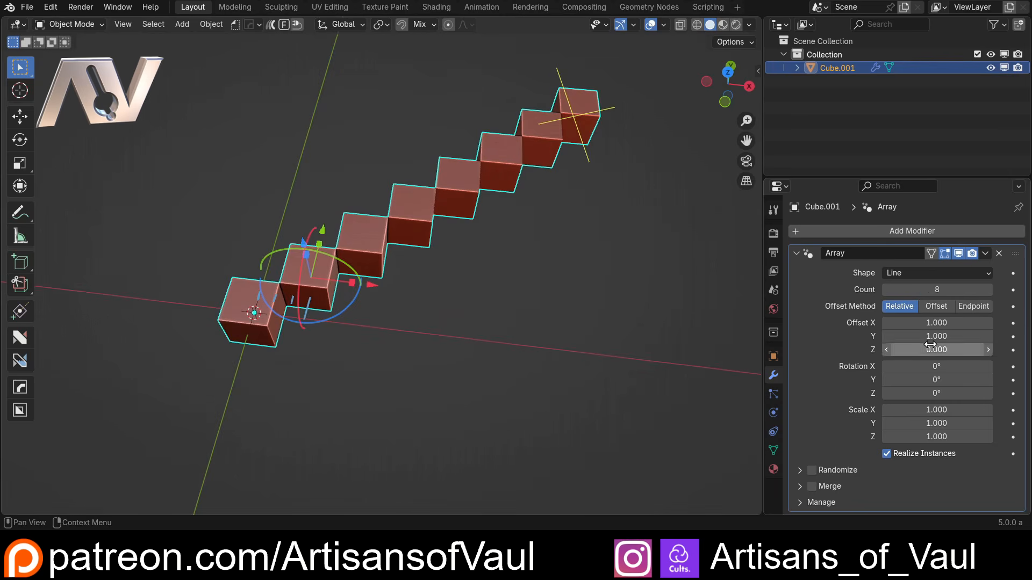
Switch the array to the Offset method and raise the count to 11.
left_click(946, 307)
middle_click_drag(591, 277, 514, 253, "shift")
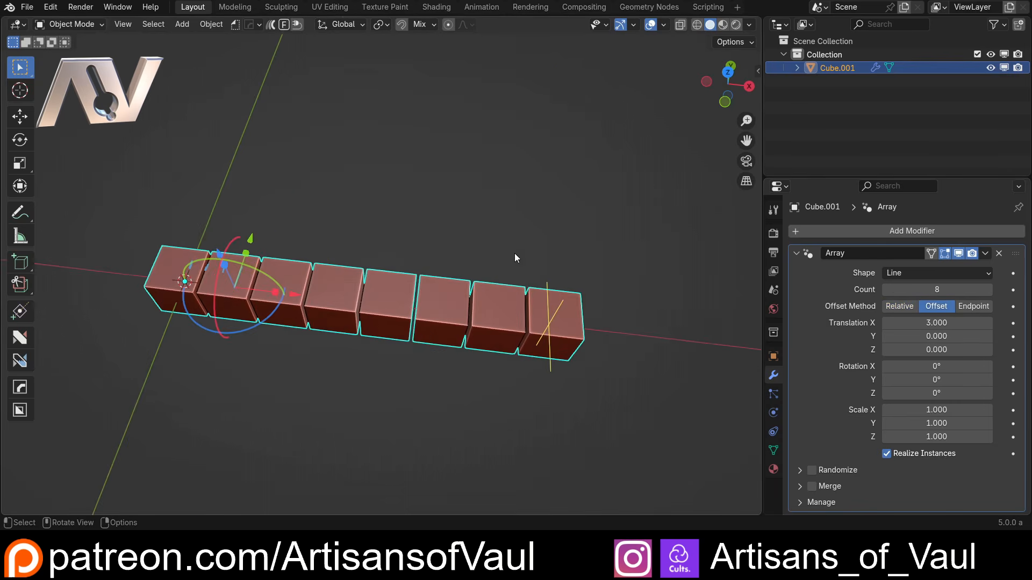
left_click(988, 290)
left_click(988, 290)
left_click(988, 290)
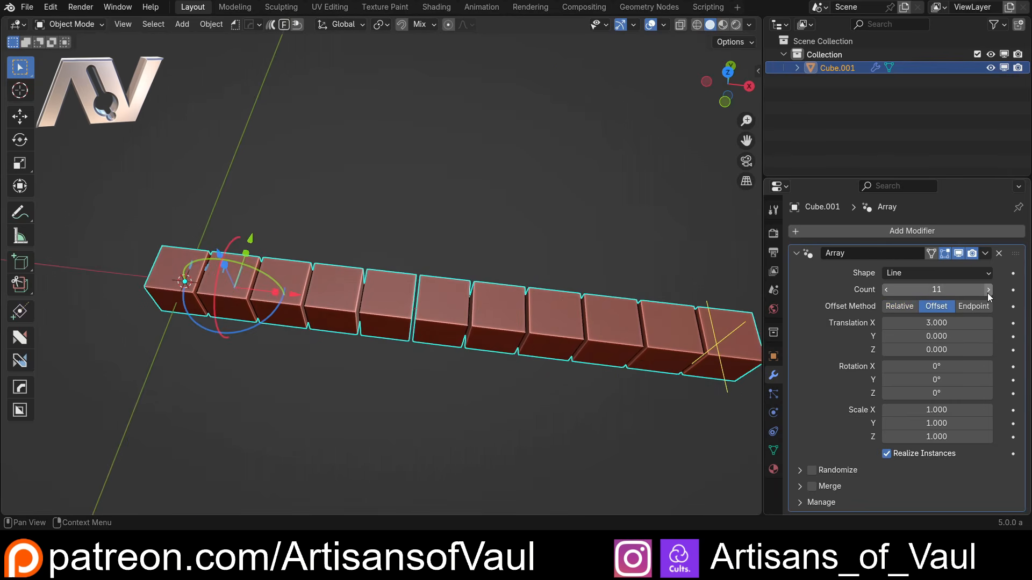
Set the array count to 3 and switch the offset method to Endpoint.
left_click(936, 291)
type("3")
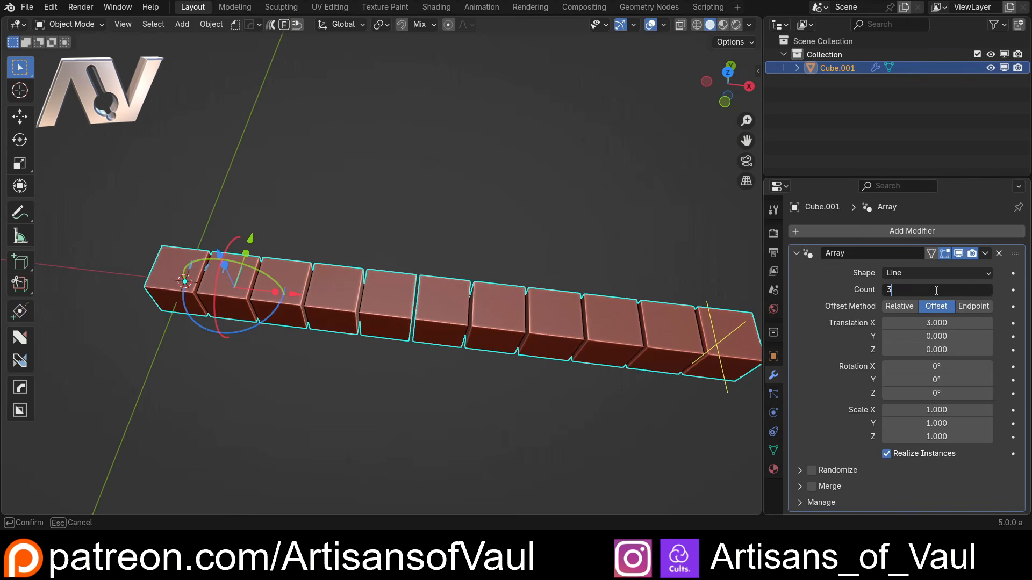
key("Return")
left_click(971, 306)
middle_click_drag(370, 359, 531, 299, "shift")
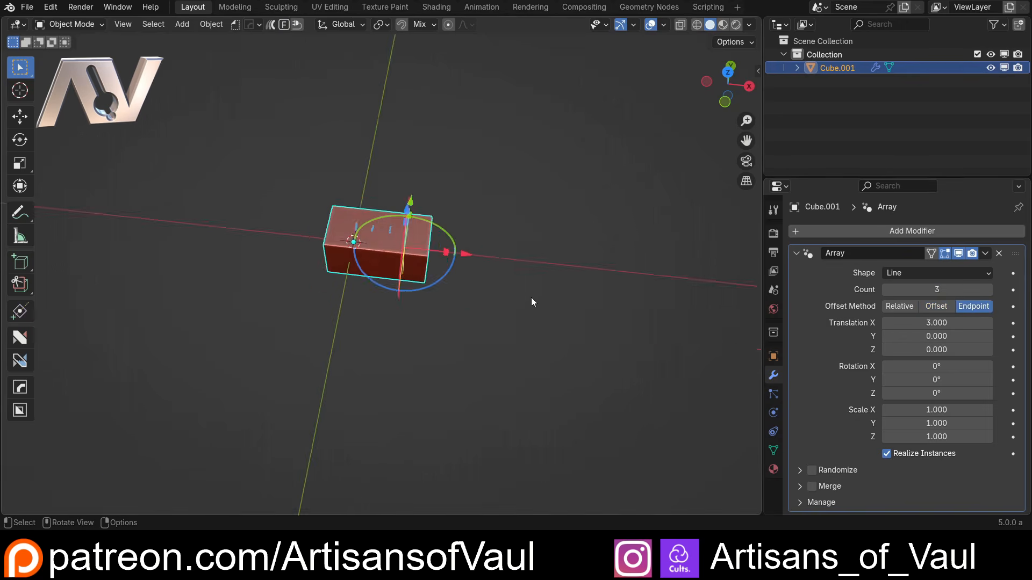
scroll(532, 298, "up", 3)
middle_click_drag(667, 311, 587, 347, "shift")
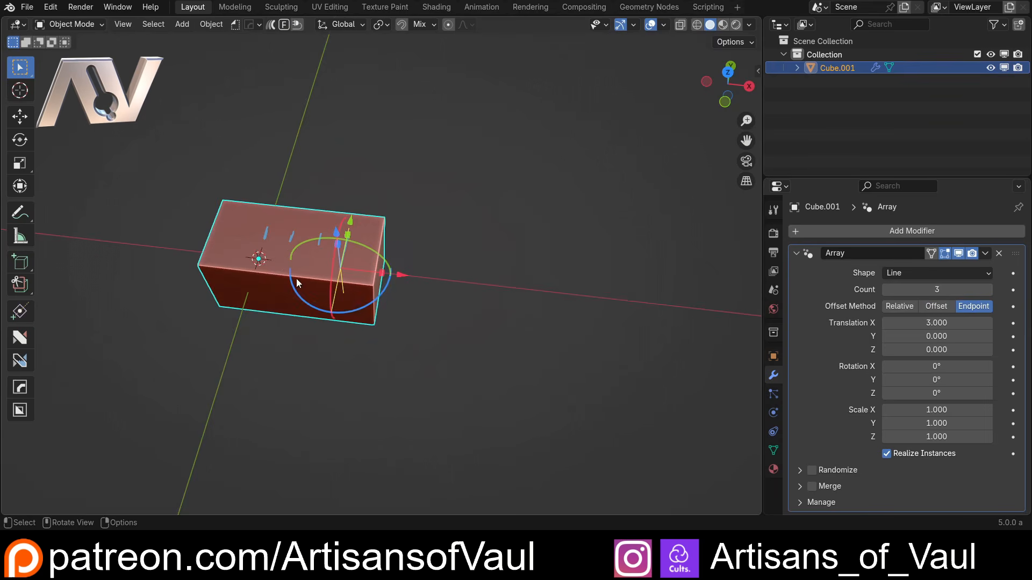
middle_click_drag(295, 278, 272, 249)
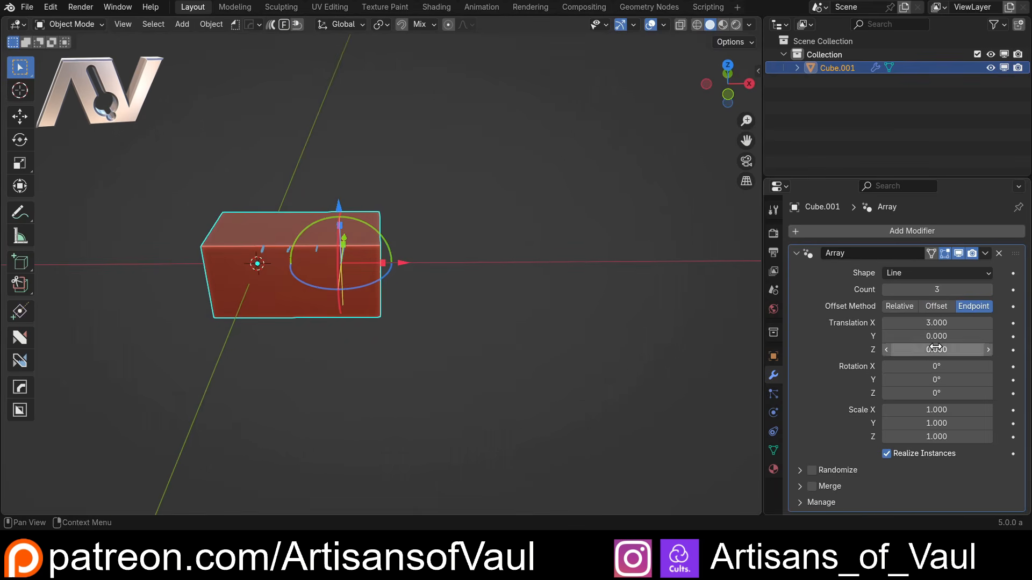
Set the endpoint Translation X to 10 and view the three cubes from the top in wireframe.
left_click(940, 323)
type("10")
key("Return")
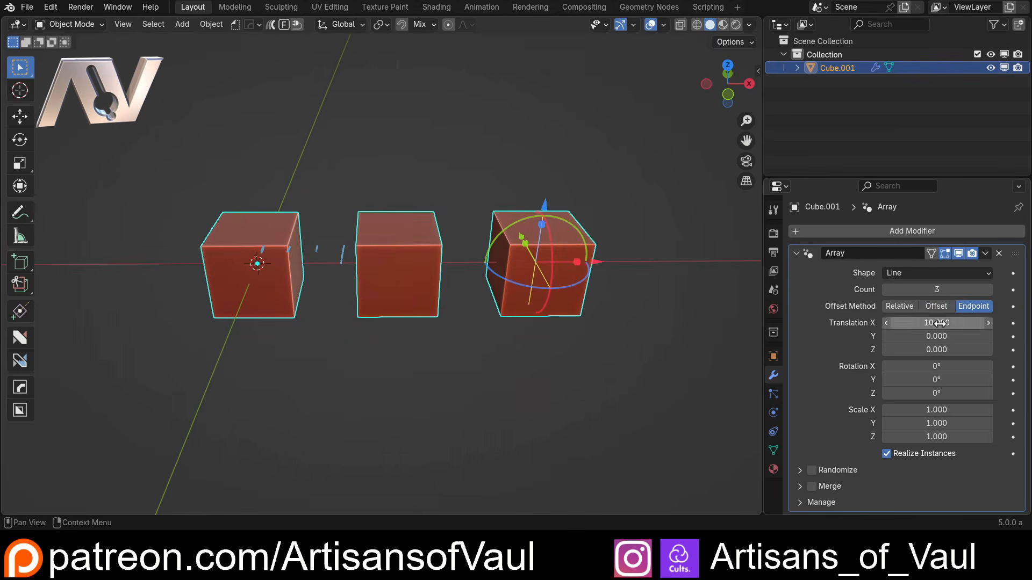
left_click(726, 67)
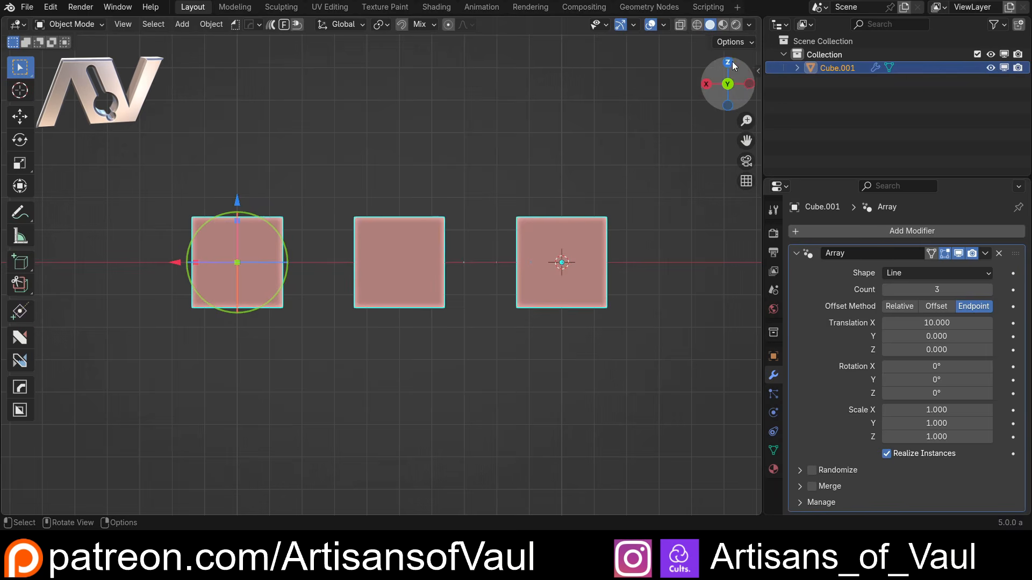
key("shift+z")
middle_click_drag(295, 229, 216, 230, "shift")
scroll(379, 222, "up", 1)
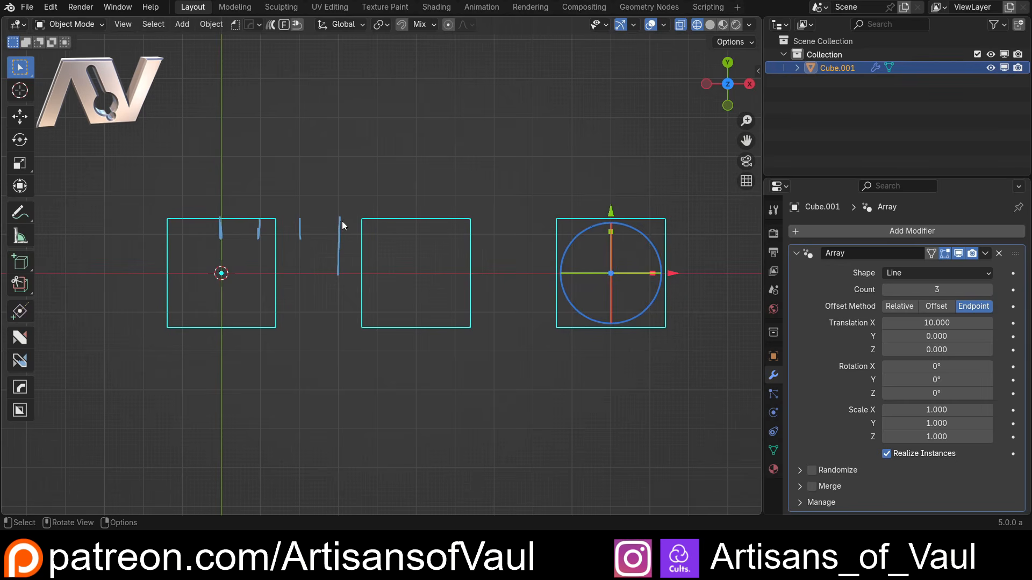
Continue the annotation marks at even intervals up to the last cube's centre, and return to solid shading.
mouse_move(376, 223)
left_mouse_down()
mouse_move(377, 241)
mouse_move(418, 247)
left_mouse_up()
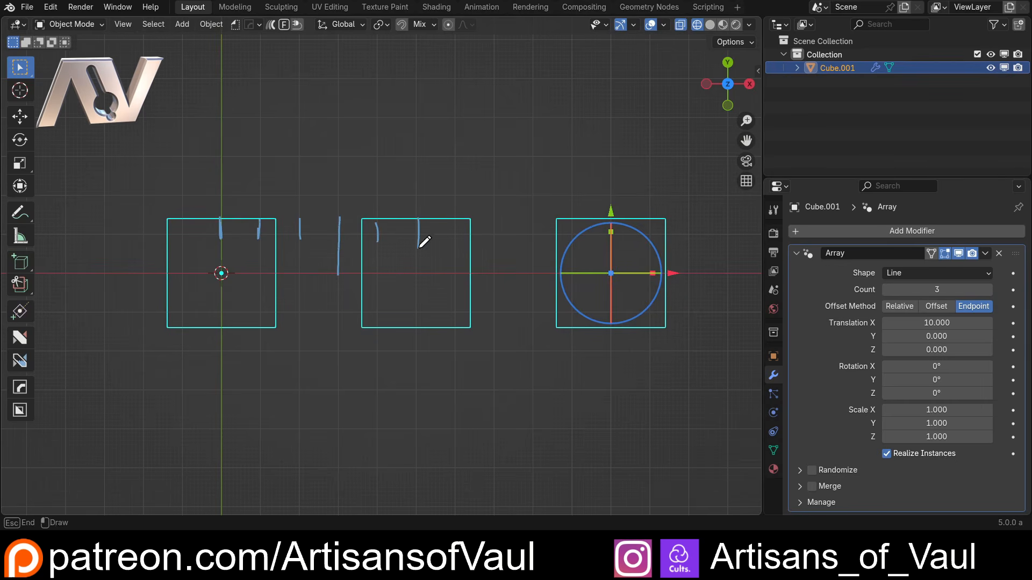
left_click_drag(453, 215, 459, 252)
left_click_drag(491, 216, 491, 250)
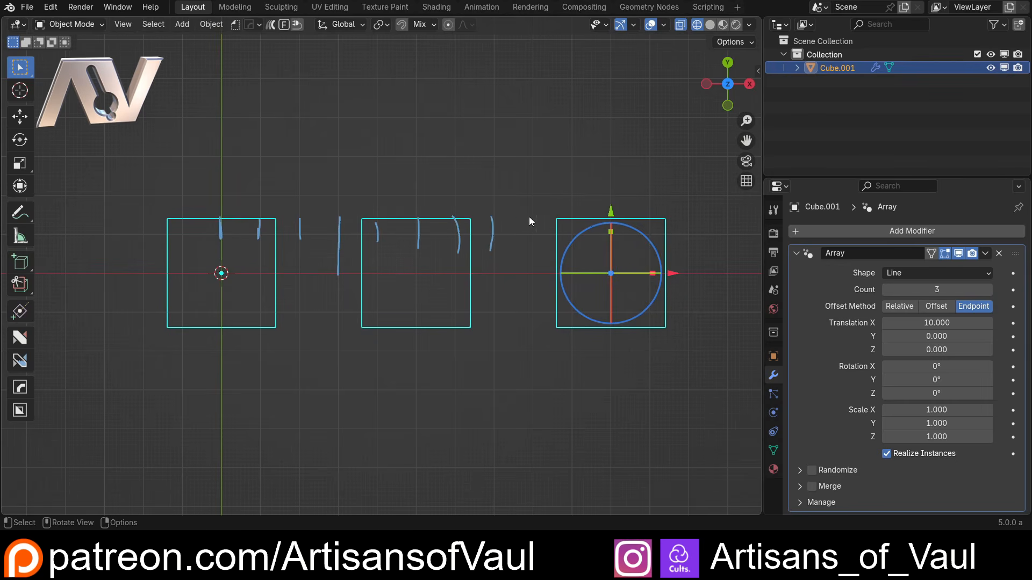
left_click_drag(530, 219, 531, 250)
left_click_drag(570, 211, 571, 240)
left_click_drag(611, 174, 611, 215)
key("shift+z")
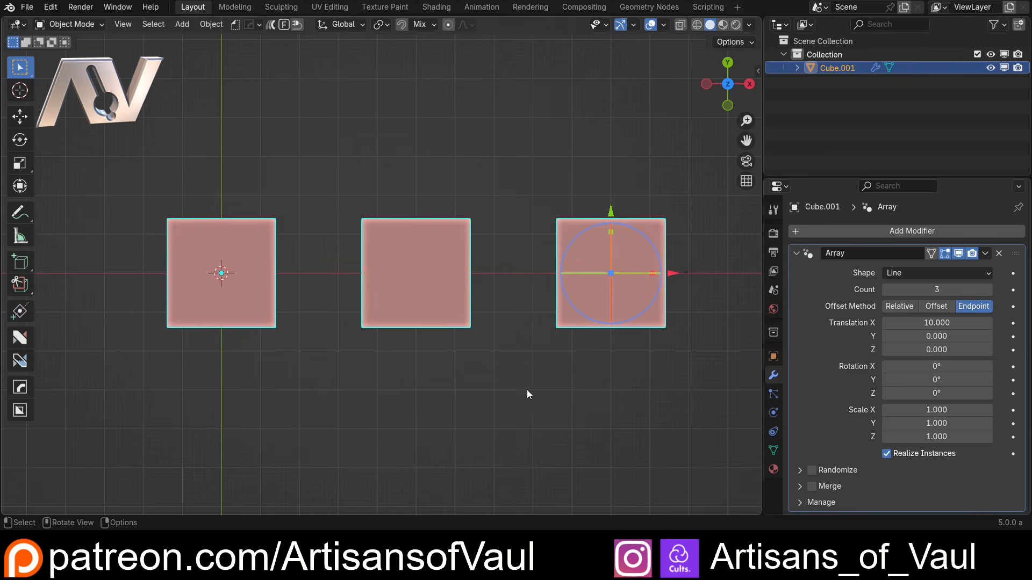
middle_click_drag(527, 394, 524, 279)
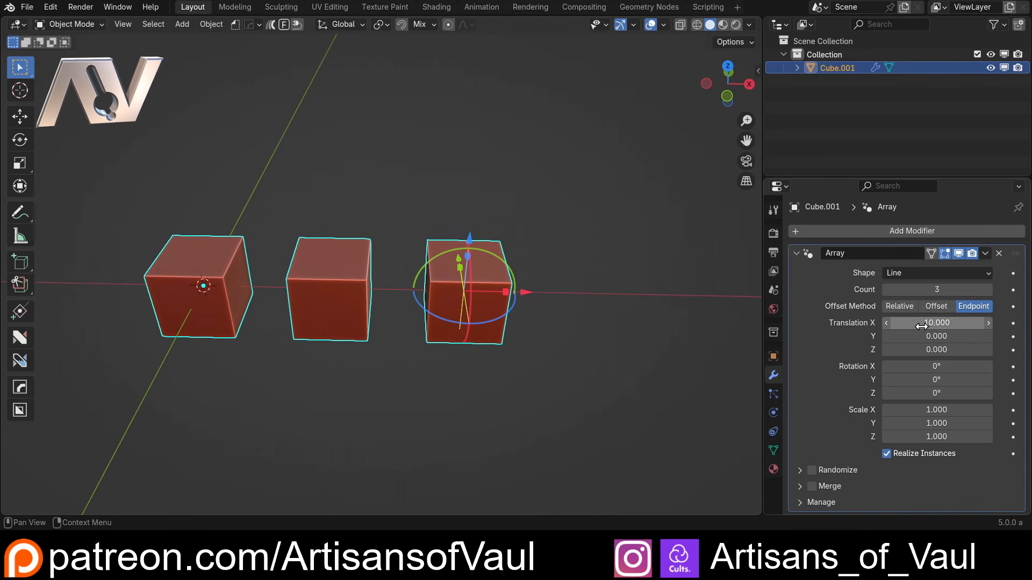
Set the array's endpoint Translation X to 15.
left_click(922, 323)
type("15")
key("Return")
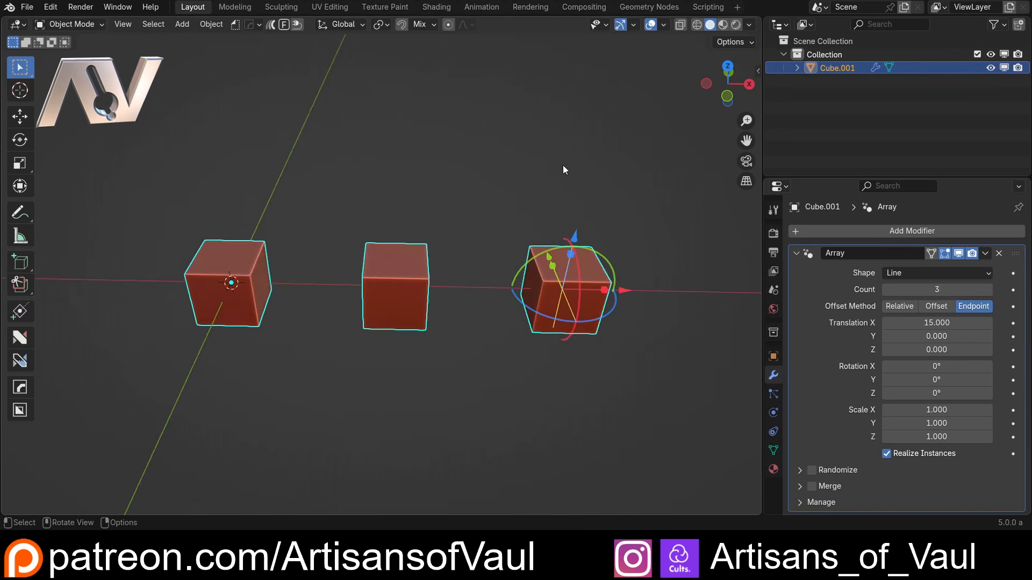
middle_click_drag(563, 165, 536, 274)
middle_click_drag(636, 273, 814, 263)
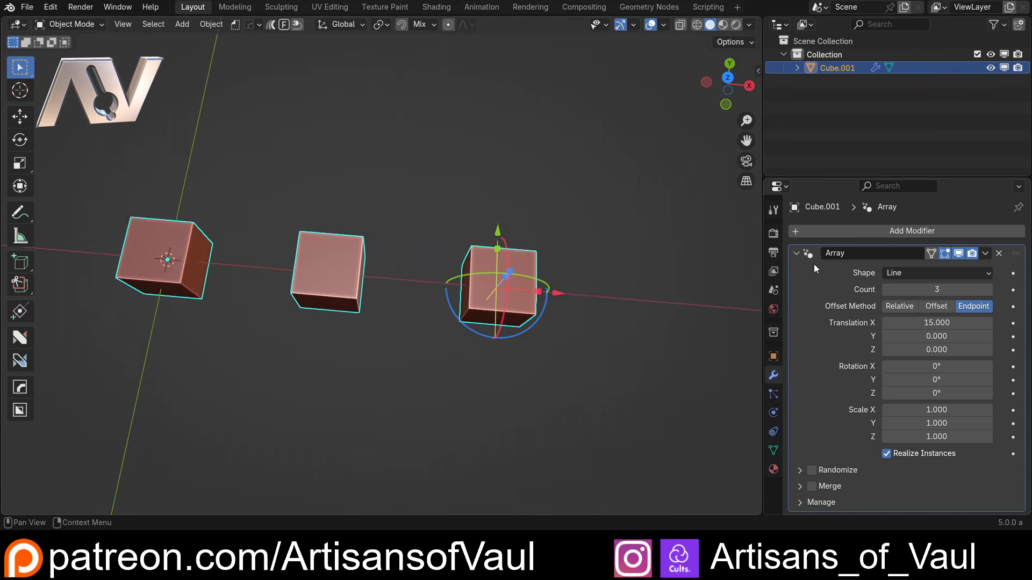
Raise the array count to 6 and inspect the spacing between the two end cubes.
left_click(992, 292)
left_click(991, 292)
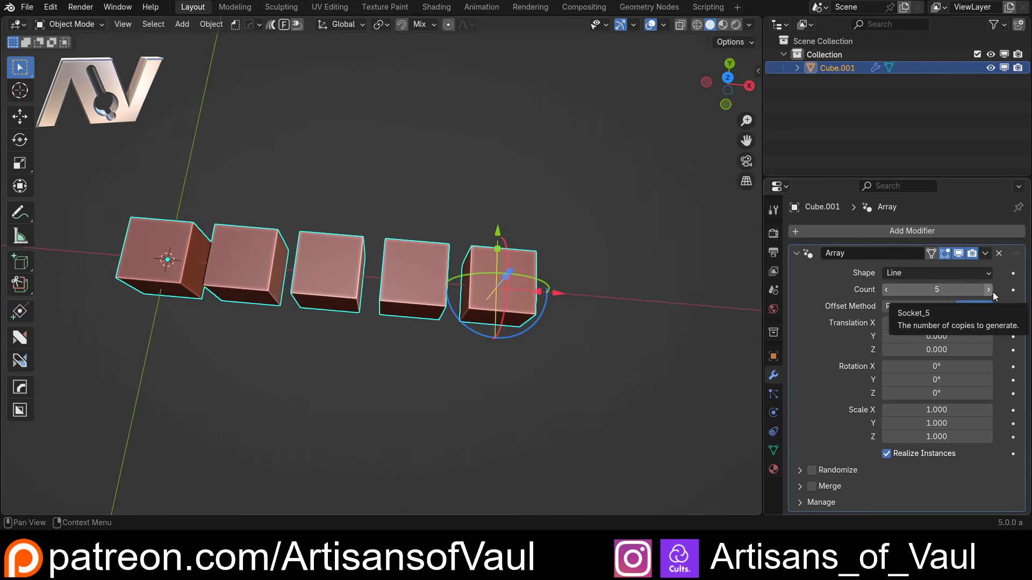
left_click(992, 291)
middle_click_drag(204, 288, 173, 261)
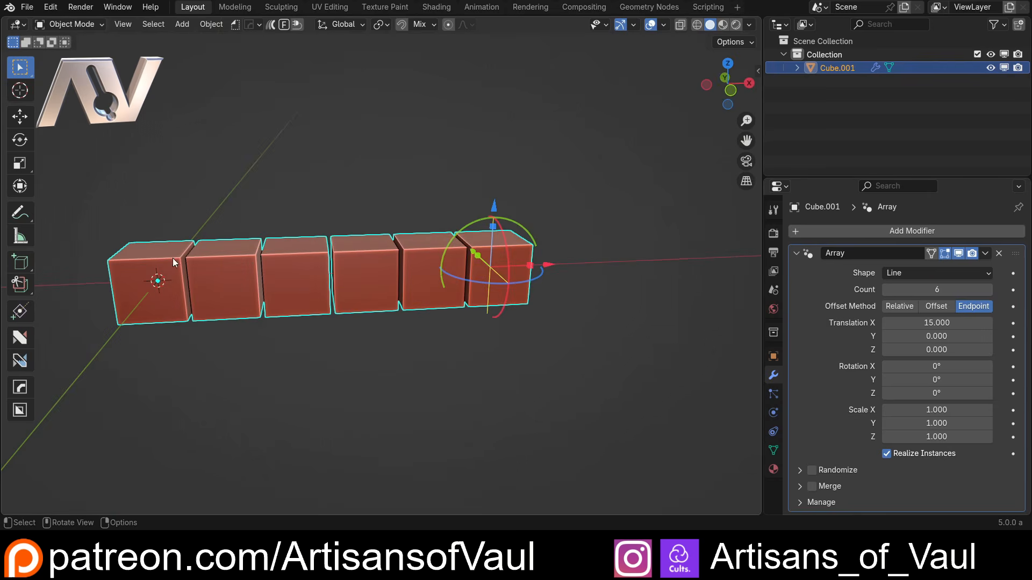
middle_click_drag(588, 309, 500, 329)
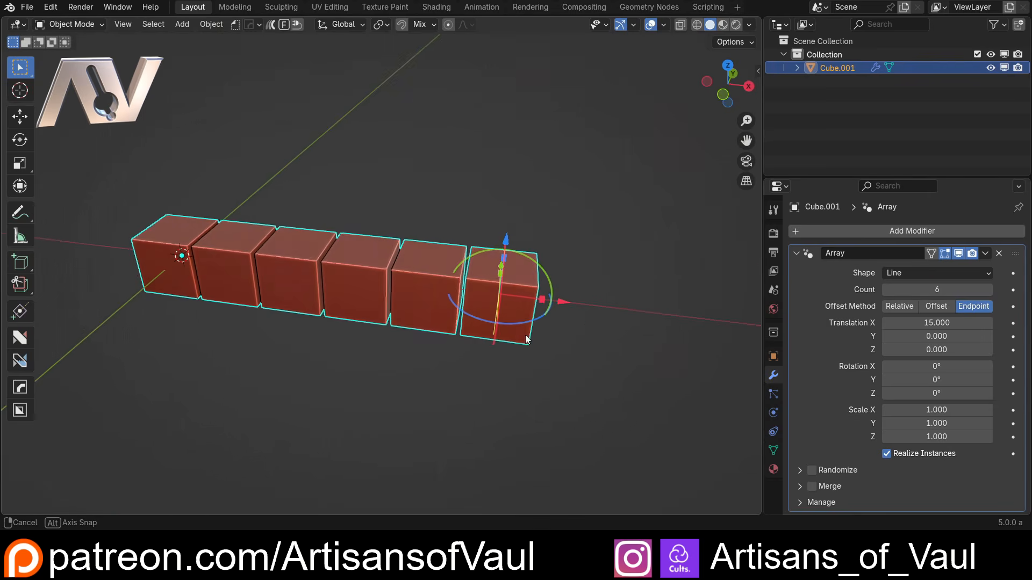
Lower the array count to 4.
left_click(885, 290)
left_click(885, 291)
middle_click_drag(275, 188, 269, 196)
scroll(323, 209, "down", 4)
middle_click_drag(379, 247, 420, 224)
Add a new cube mesh at the world origin.
key("shift+a")
mouse_move(307, 90)
left_click(418, 103)
key("s")
key("y")
right_click(243, 213)
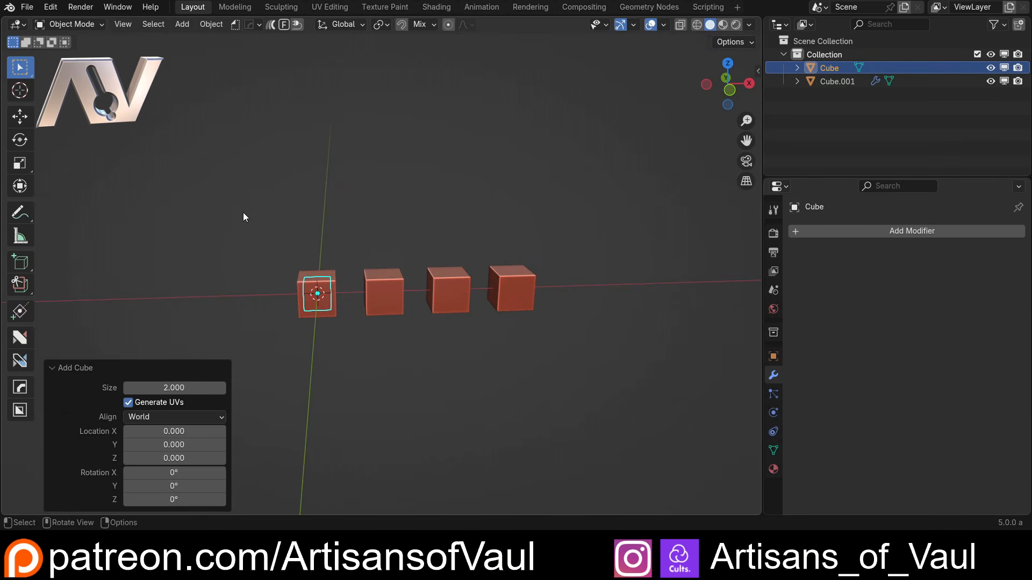
Scale the new cube up uniformly into a large block and move it beneath the row of arrayed cubes.
key("s")
left_click(565, 158)
key("g")
left_click(513, 376)
From the top view, move the arrayed cubes so the first cube's outer corner snaps to the large block's front corner.
left_click(728, 63)
middle_click_drag(467, 403, 477, 143, "shift")
left_click(330, 143)
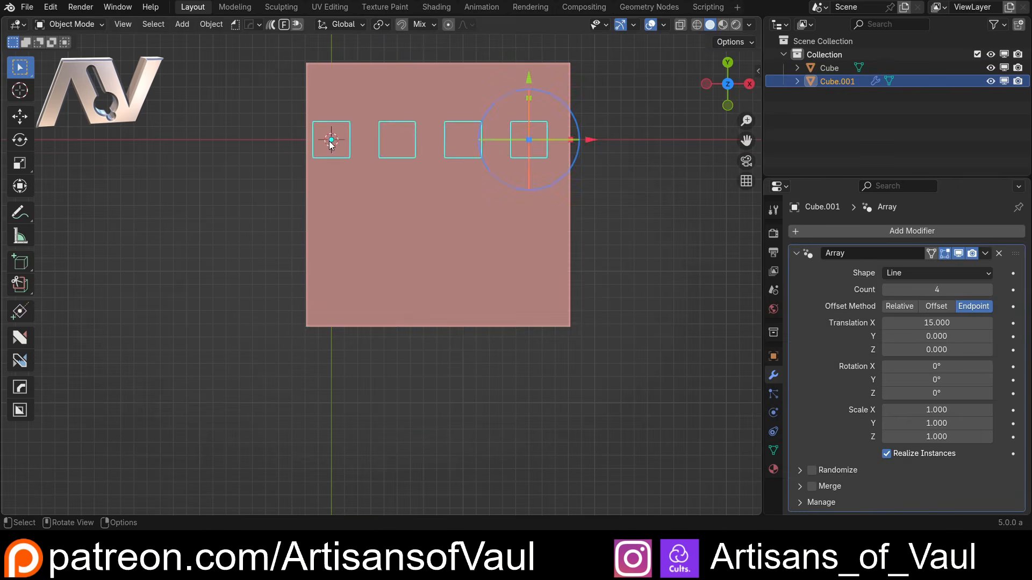
key("g")
key("b")
left_click(314, 156)
left_click(306, 326)
Snap the arrayed row upward by the first cube's lower corner onto the large block's top edge, and deselect it.
middle_click_drag(453, 355, 456, 237)
key("g")
key("b")
left_click(308, 325)
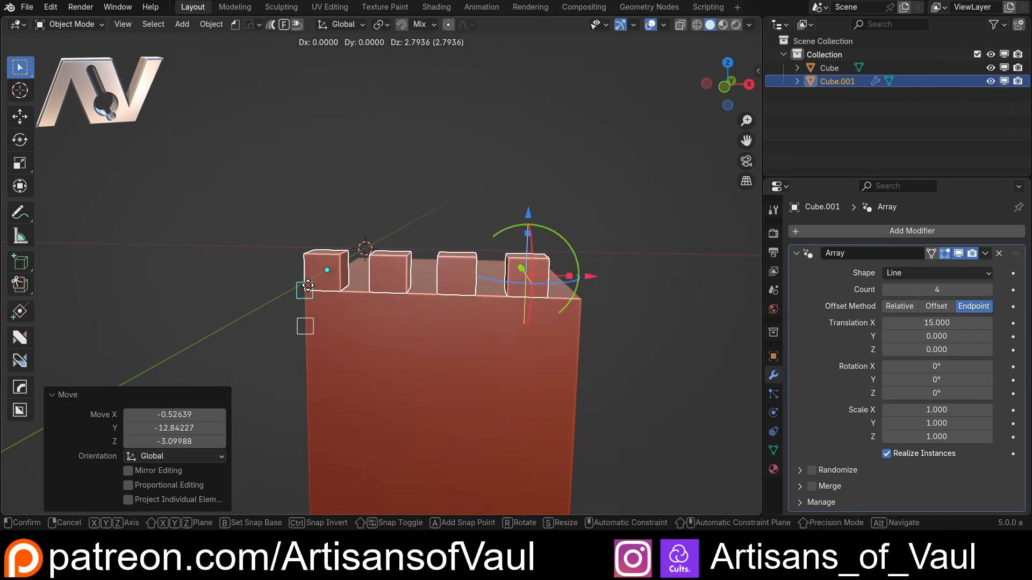
left_click(306, 300)
left_click(261, 167)
Increase the endpoint Translation X to 17.29 so the last cube aligns with the block's far corner.
middle_click_drag(261, 164, 274, 211)
middle_click_drag(519, 322, 444, 302, "shift")
scroll(390, 283, "up", 3)
middle_click_drag(390, 283, 459, 279, "shift")
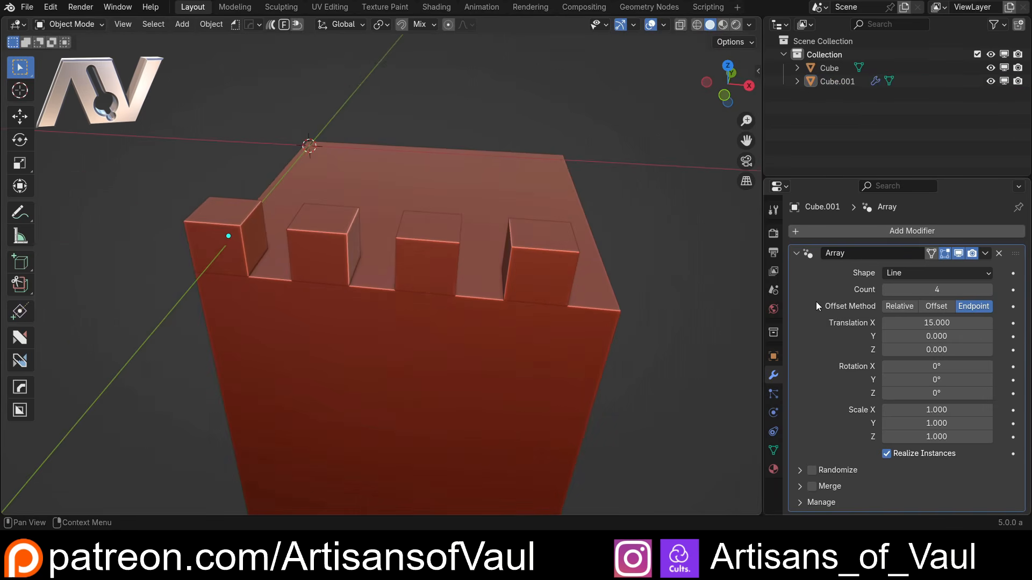
left_click_drag(920, 322, 952, 323)
middle_click_drag(197, 176, 193, 118)
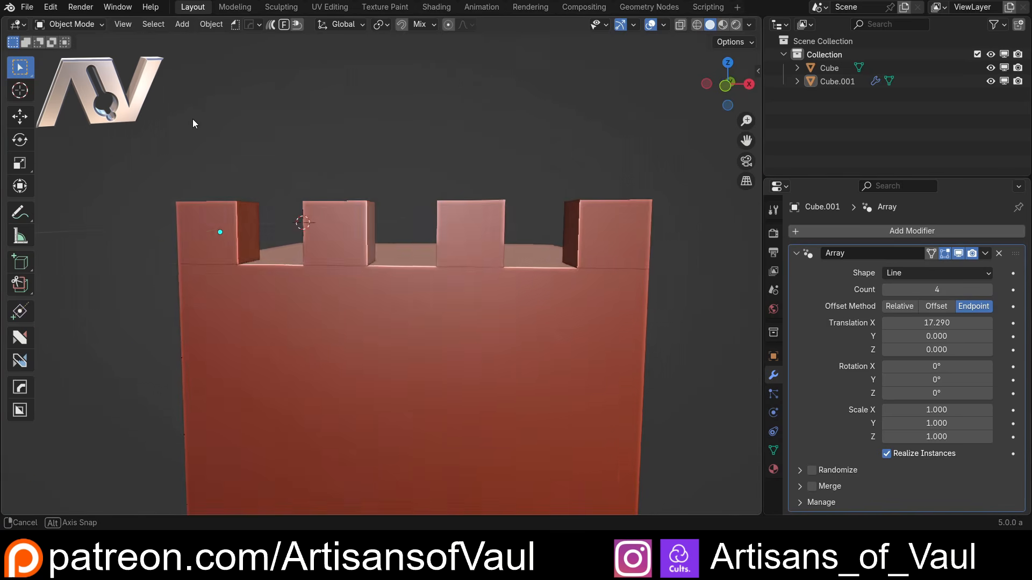
Vary the array count between 3 and 5, finishing at 5, and inspect the battlements from different angles.
left_click(988, 289)
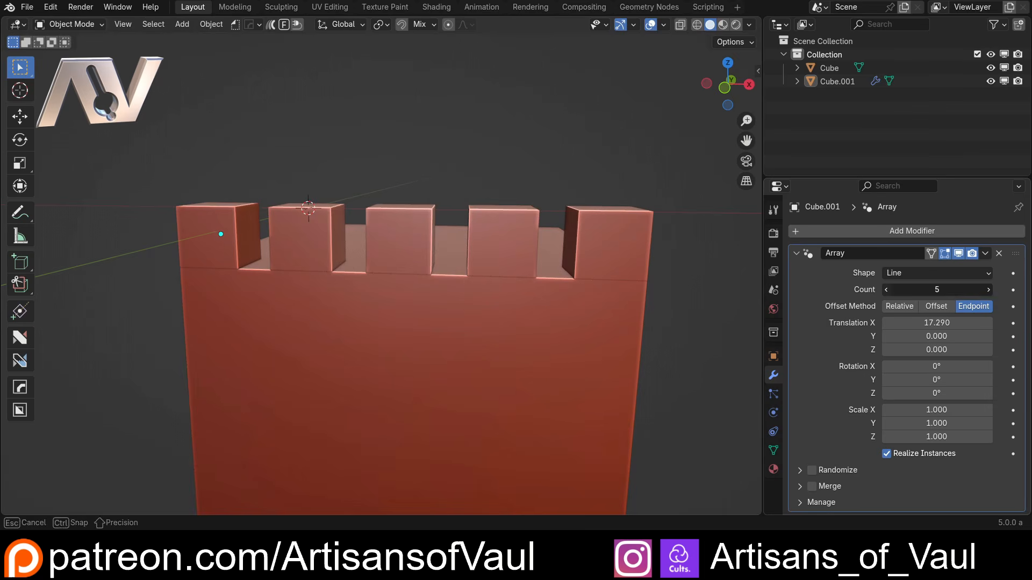
left_click(886, 291)
left_click(886, 290)
left_click(989, 290)
left_click(989, 290)
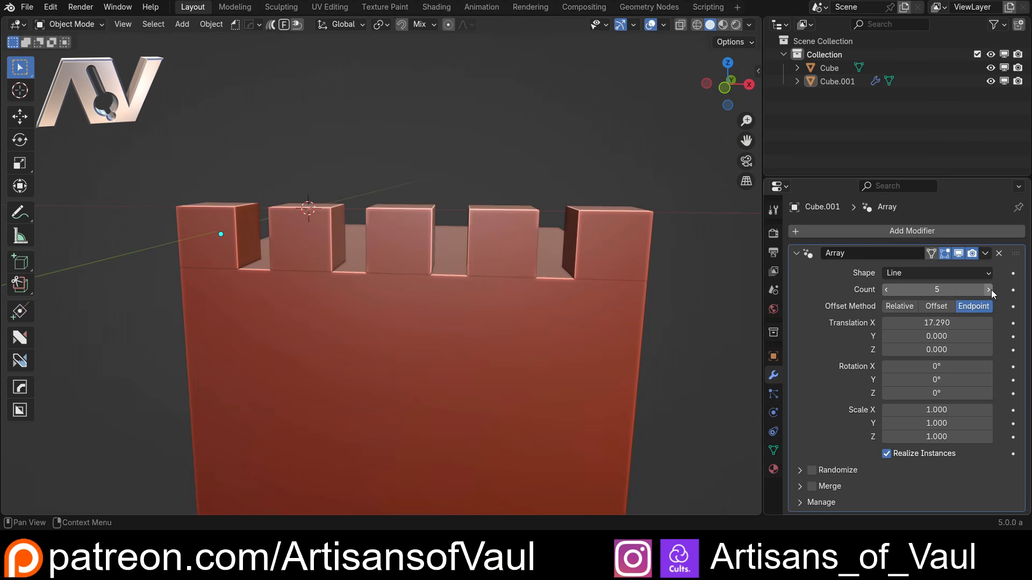
middle_click_drag(392, 220, 423, 245)
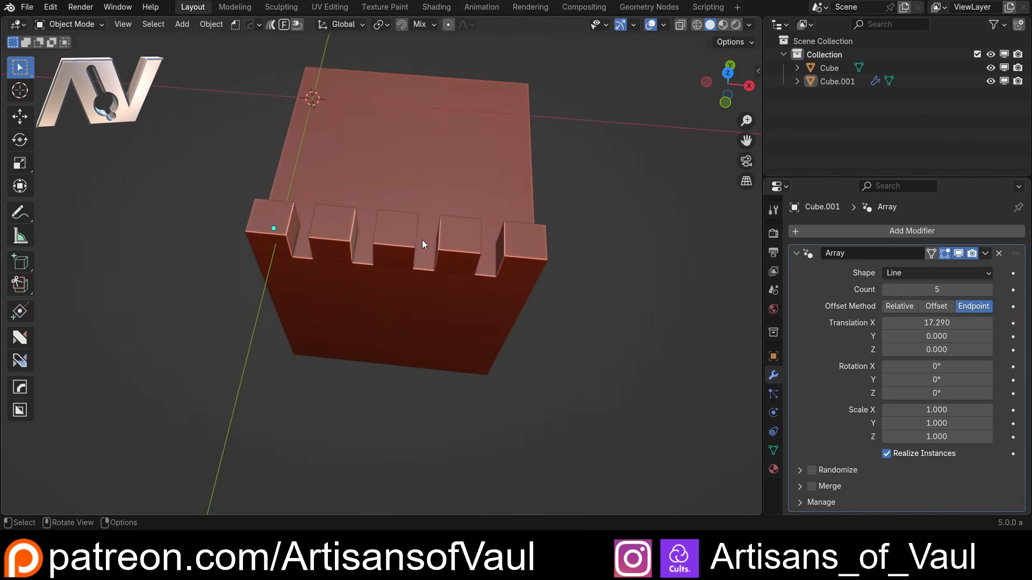
middle_click_drag(328, 315, 672, 257)
middle_click_drag(591, 236, 297, 230)
Switch the array to the Relative method with Offset Y 0 and Offset X 1.55.
left_click(905, 307)
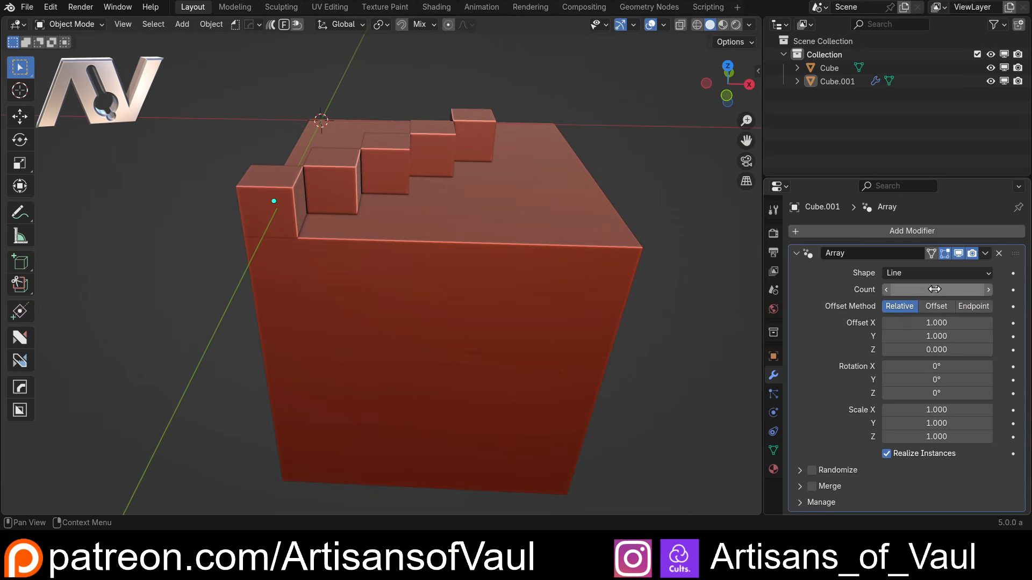
left_click(932, 337)
type("0")
key("Return")
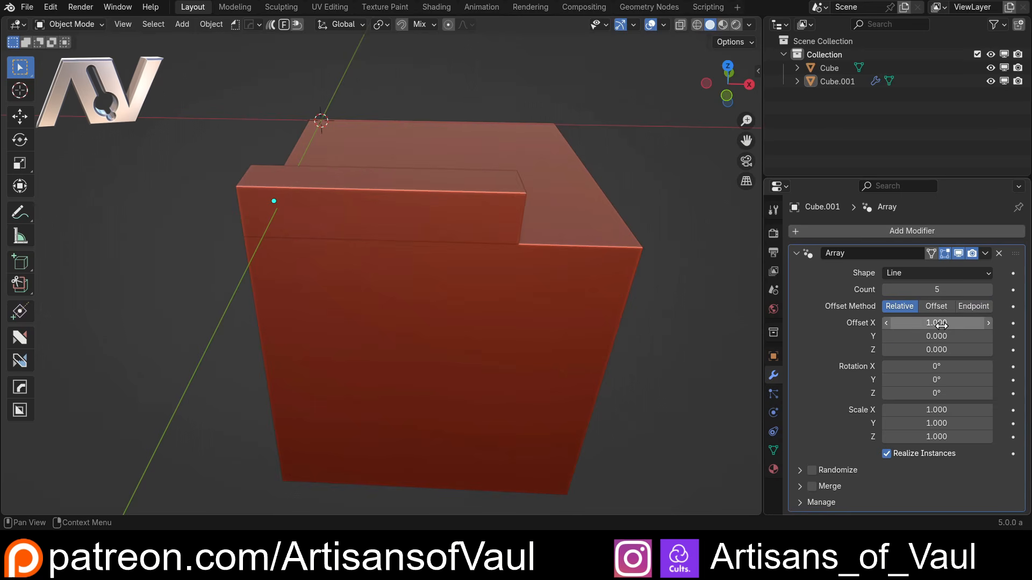
left_click_drag(942, 325, 1000, 325)
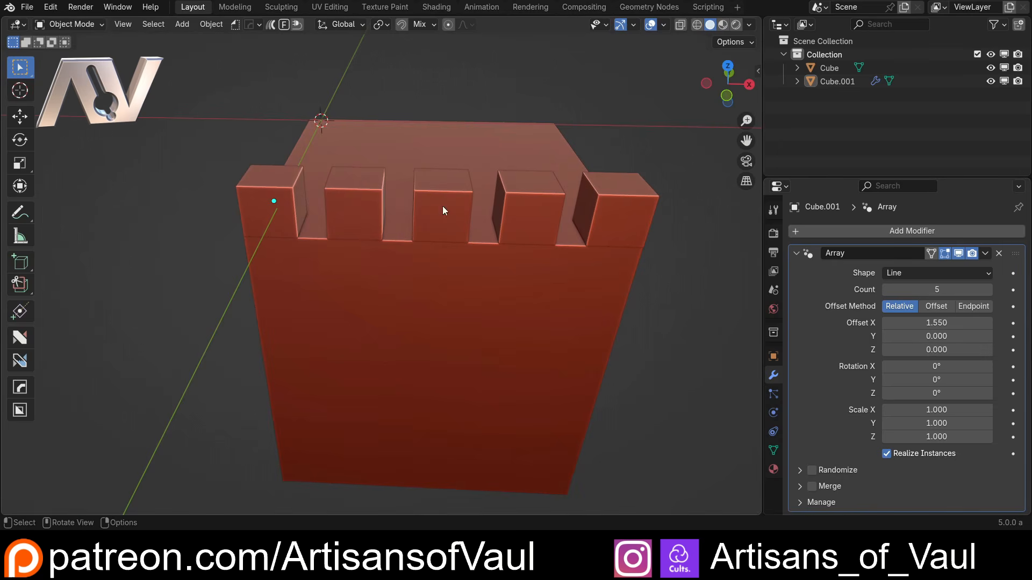
Reduce the array count to 4 and increase the relative Offset X to 2.06.
left_click(885, 291)
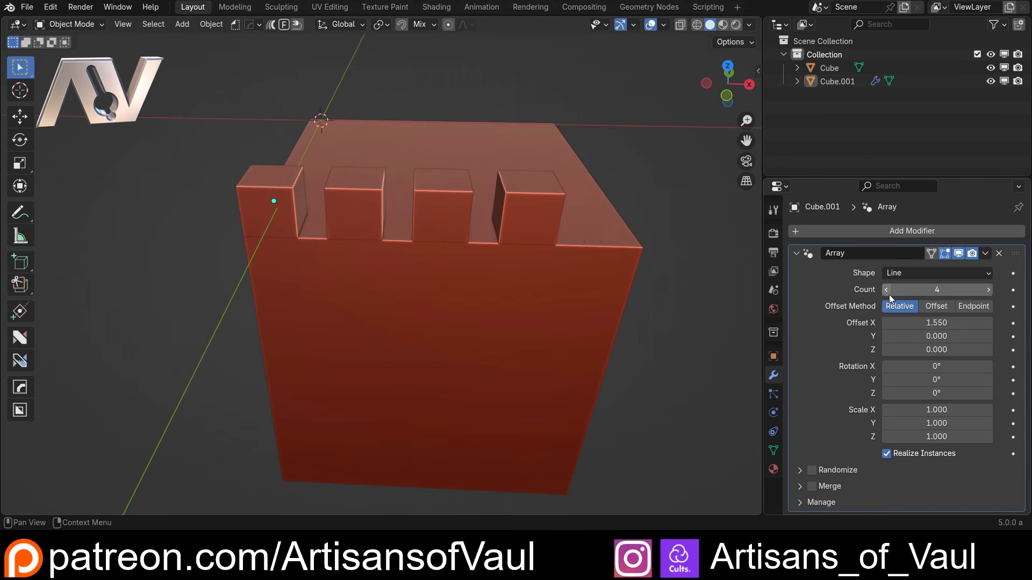
left_click_drag(897, 323, 951, 322)
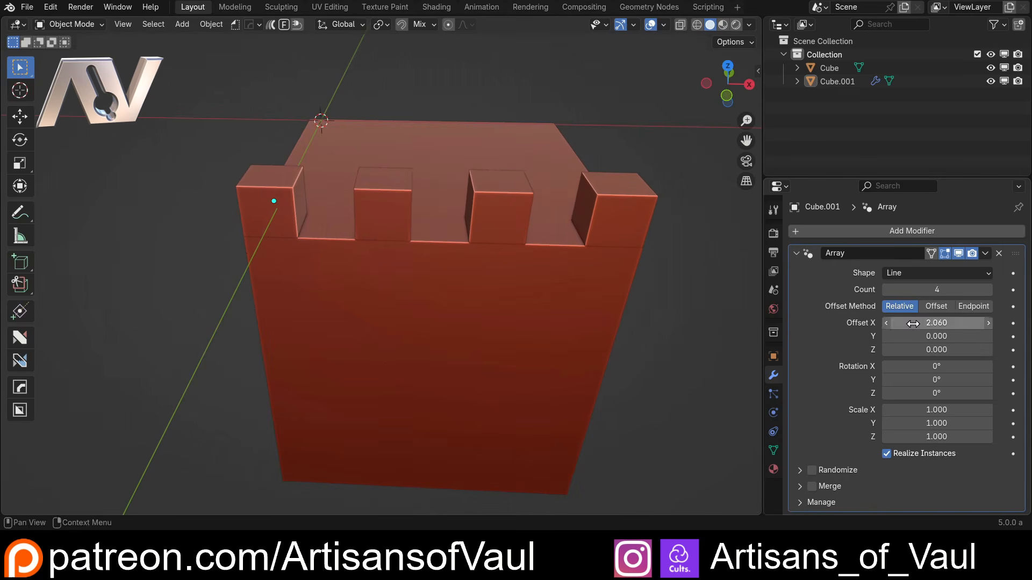
Delete the large block and select the arrayed cubes.
scroll(368, 173, "down", 3)
mouse_move(369, 173)
middle_mouse_down()
mouse_move(357, 165)
mouse_move(363, 189)
middle_mouse_up()
left_click(363, 189)
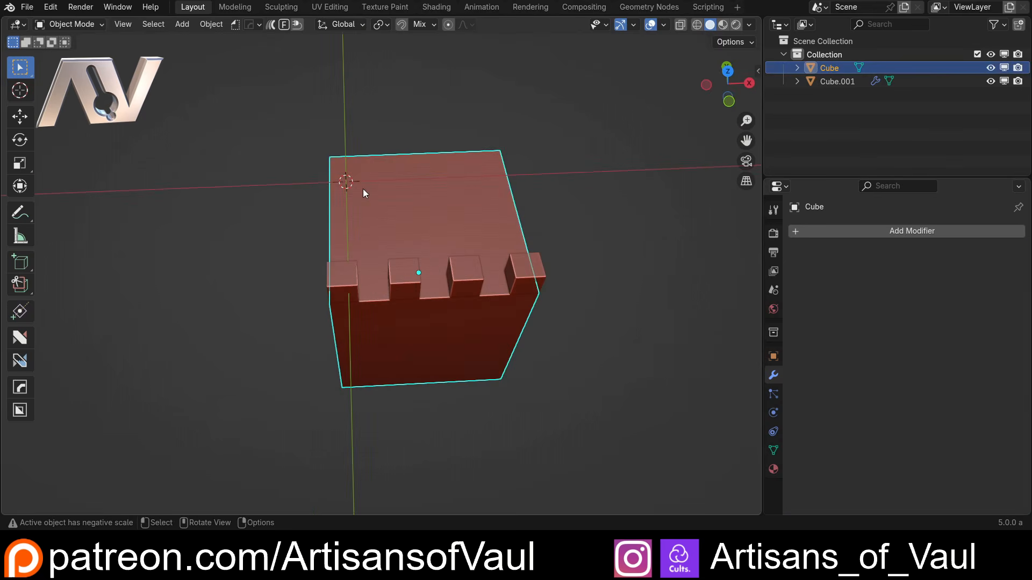
key("Delete")
left_click(404, 275)
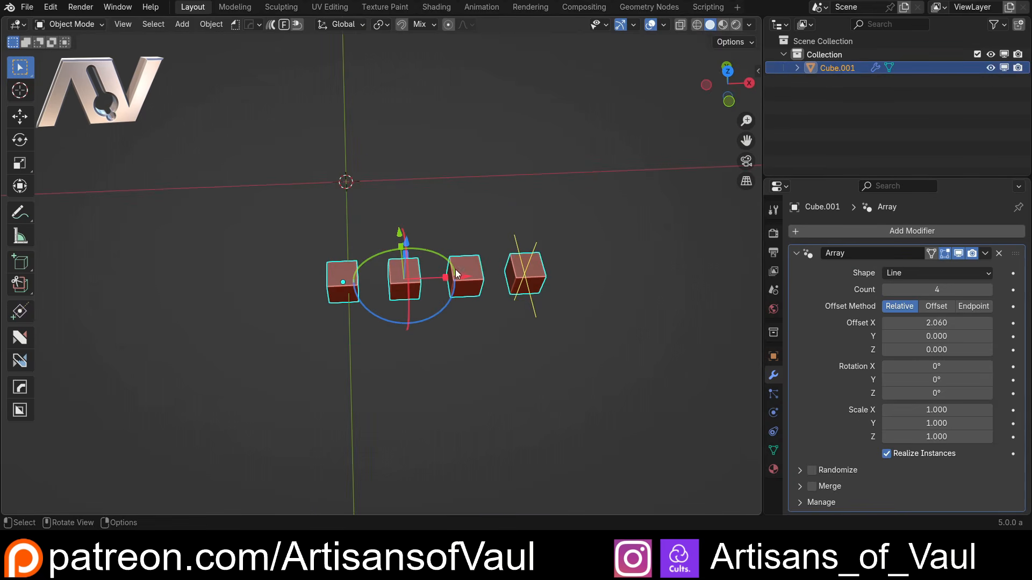
Examine the row of cubes from several angles and check the Array modifier's available Shape options.
scroll(435, 291, "up", 1)
scroll(434, 290, "up", 3)
middle_click_drag(424, 328, 422, 279)
middle_click_drag(549, 317, 509, 275, "shift")
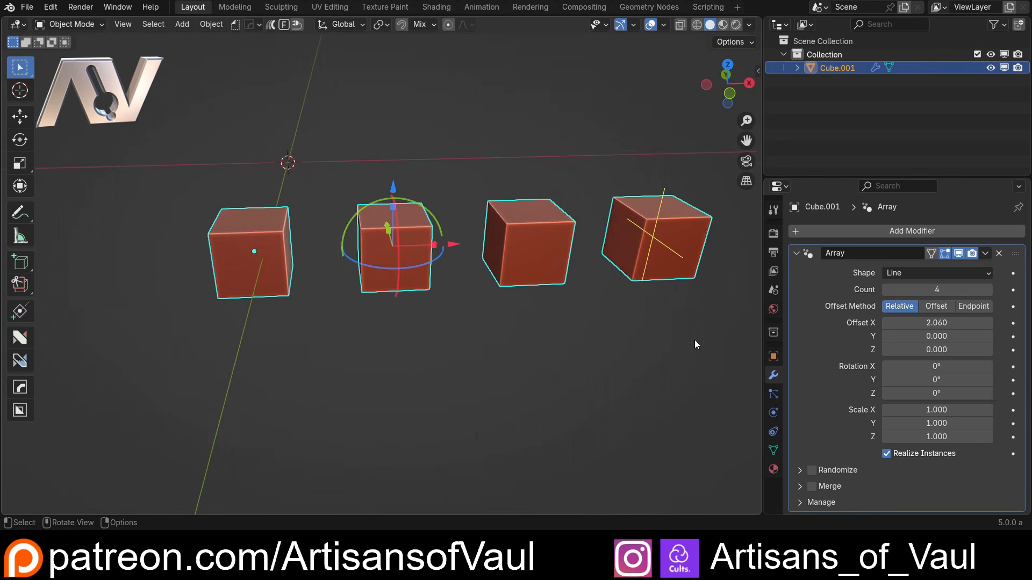
middle_click_drag(694, 340, 559, 335)
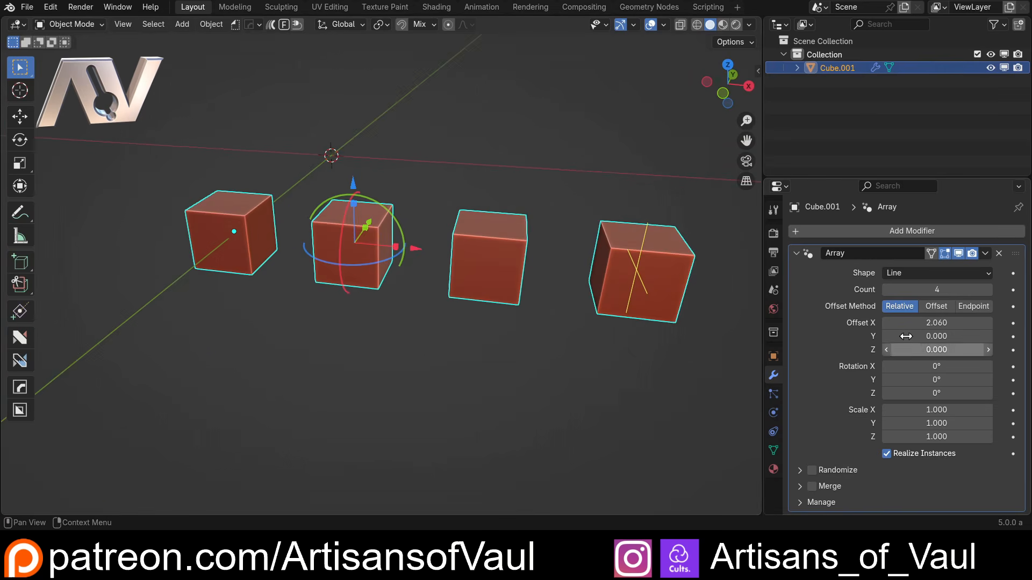
left_click(920, 273)
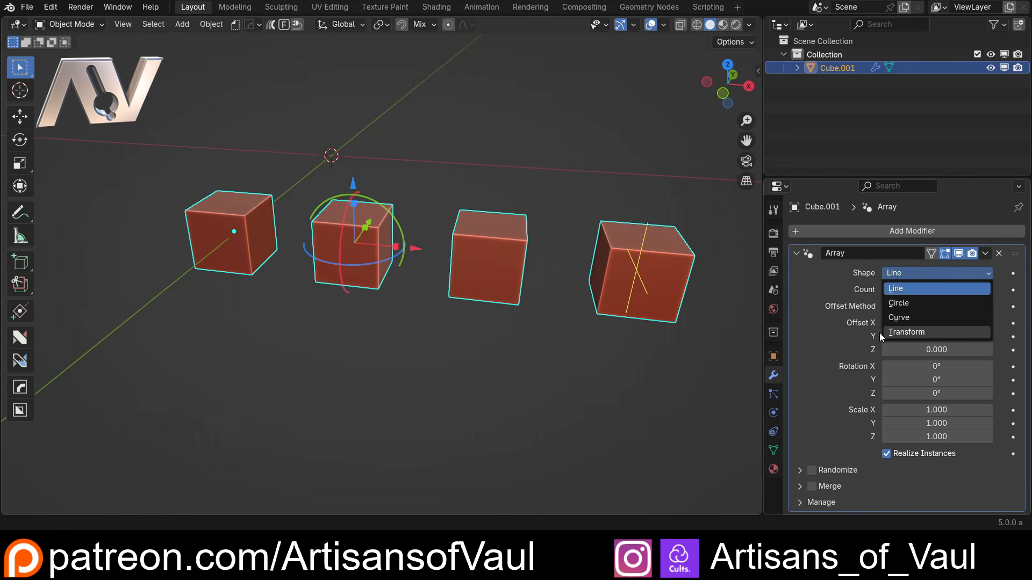
middle_click_drag(411, 222, 240, 217)
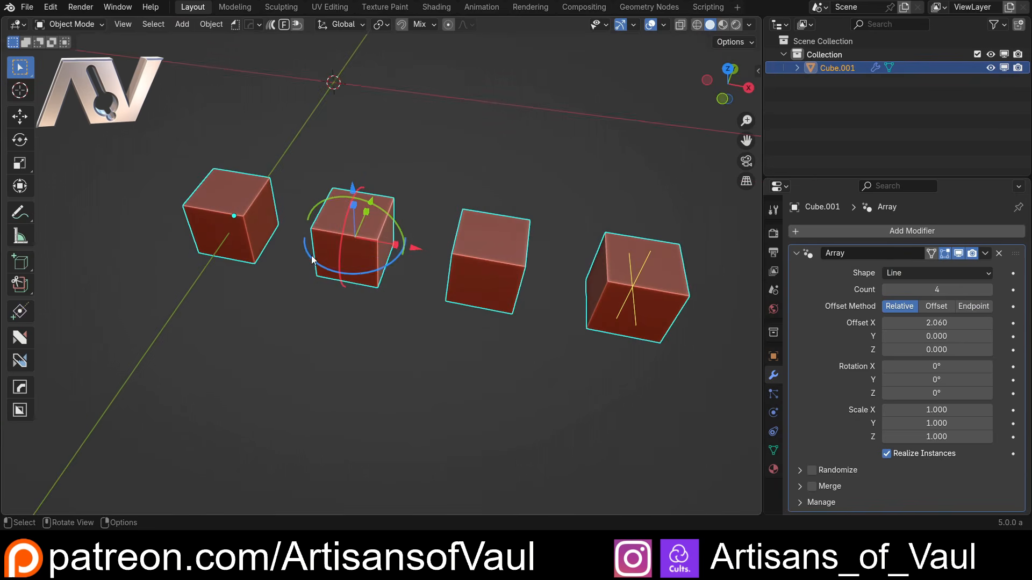
middle_click_drag(311, 255, 360, 240)
scroll(350, 242, "down", 2)
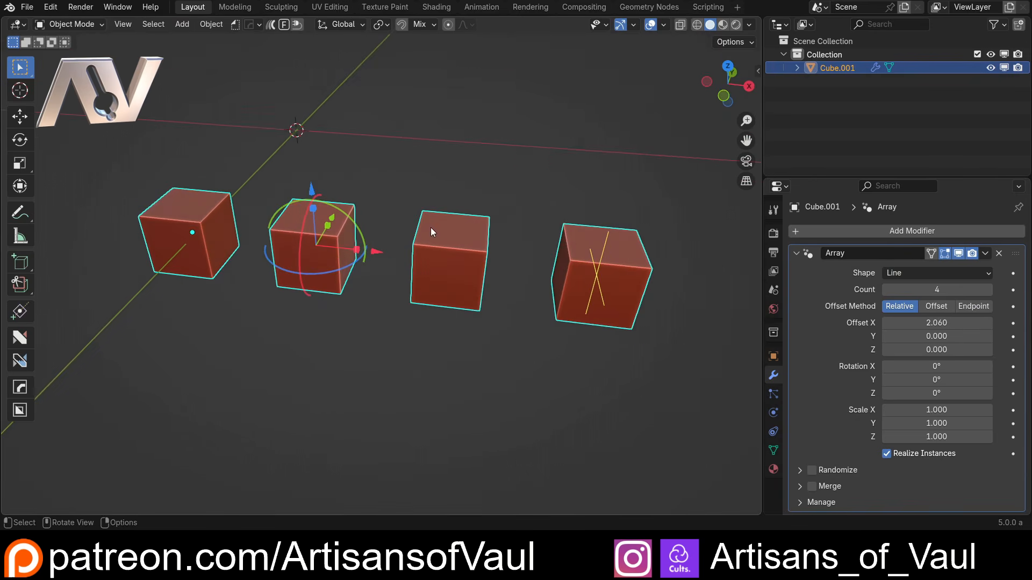
Set the array's Rotation X to 20° and inspect the progressively rotated cubes.
left_click(919, 367)
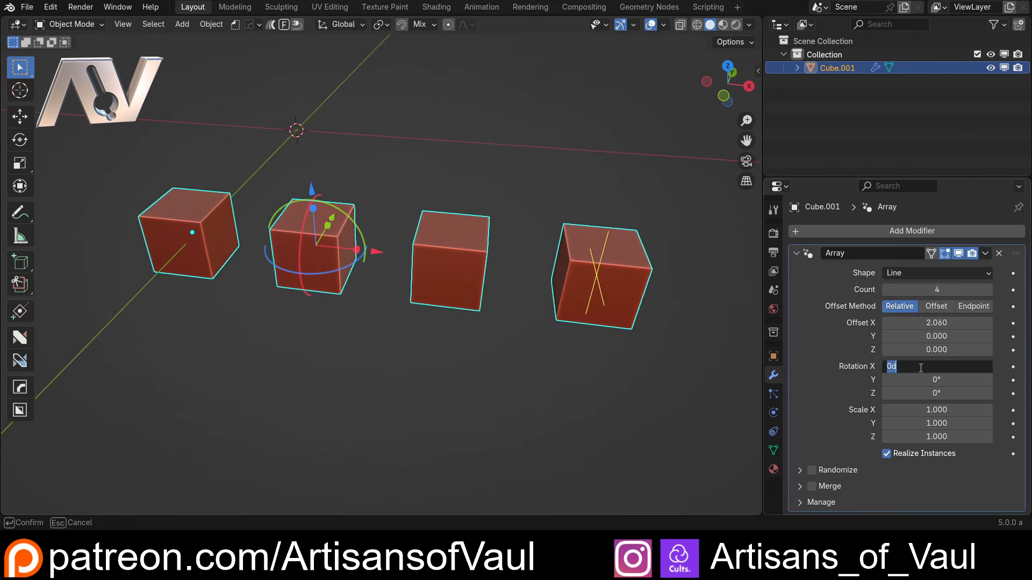
type("20")
key("Return")
middle_click_drag(322, 301, 246, 230)
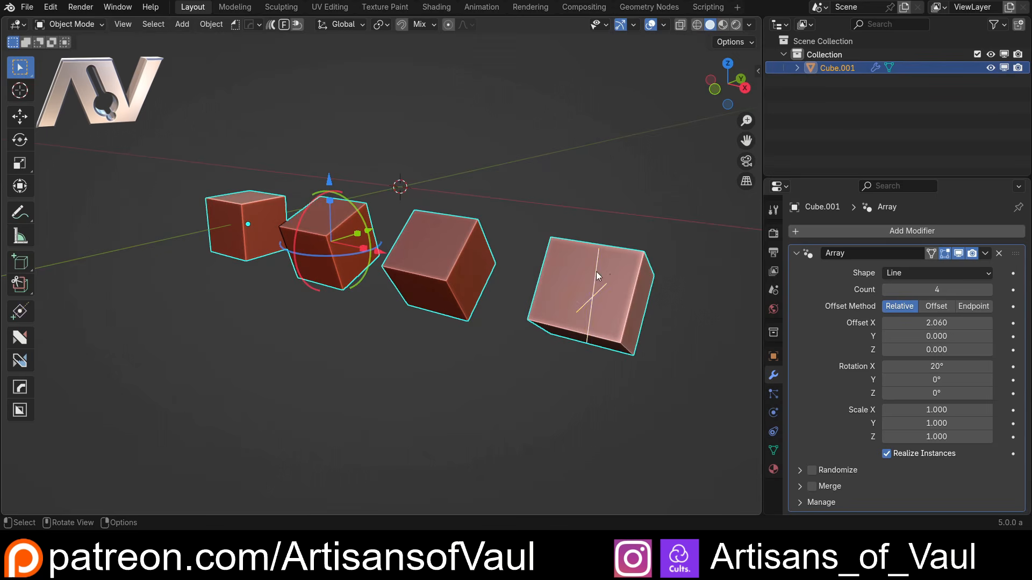
Raise the array count to 6 and frame the whole rotated row.
left_click(989, 289)
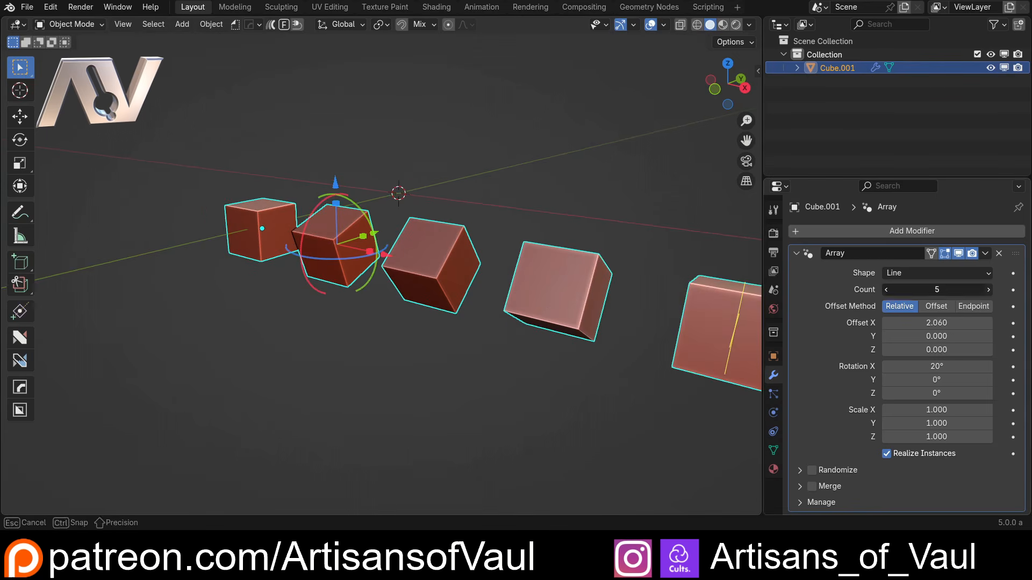
left_click(989, 289)
scroll(488, 240, "down", 5)
scroll(498, 240, "up", 3)
middle_click_drag(498, 239, 553, 249)
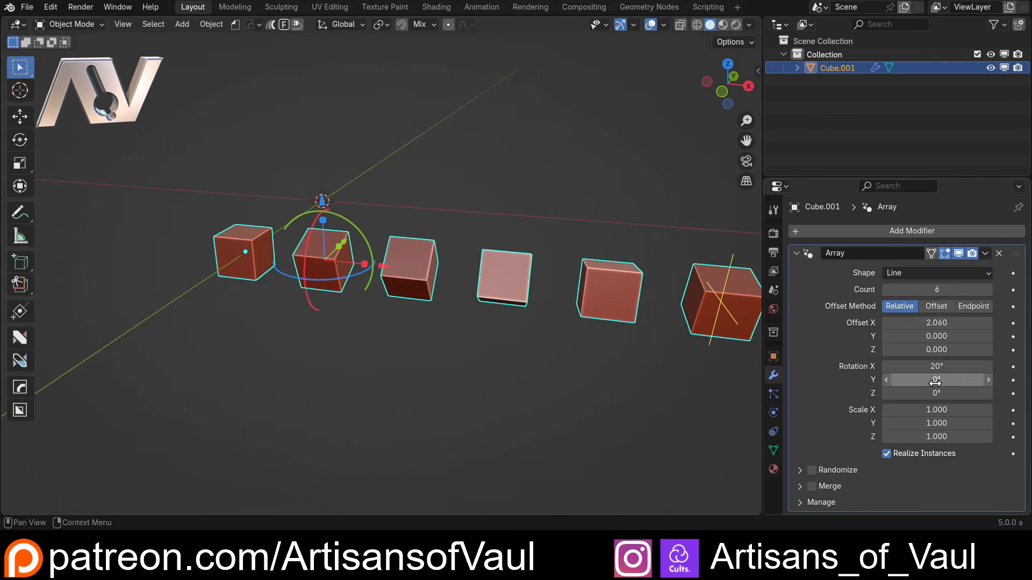
Set the array's Rotation Z to 10°.
left_click(922, 393)
type("10")
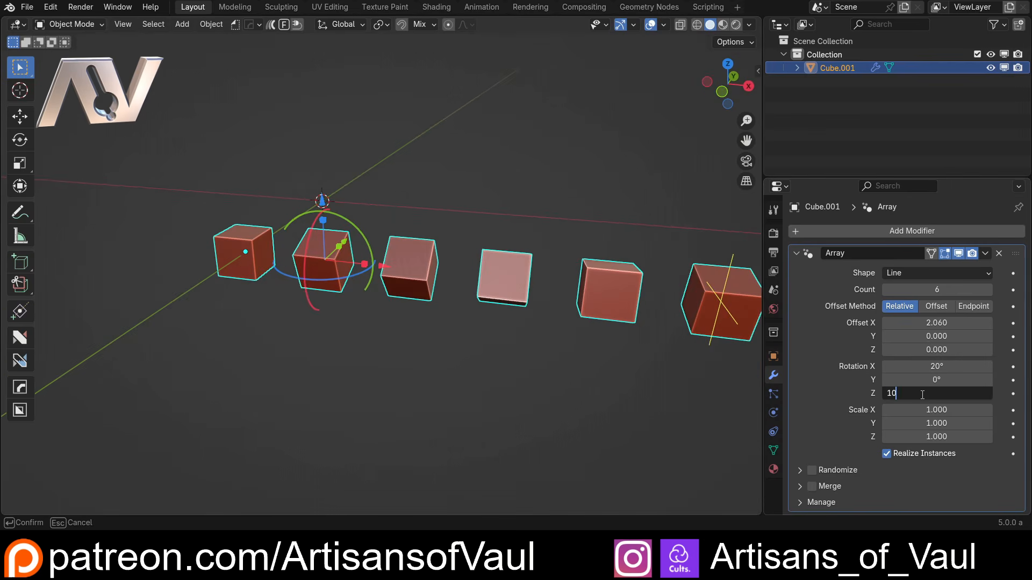
key("Return")
middle_click_drag(503, 199, 533, 266)
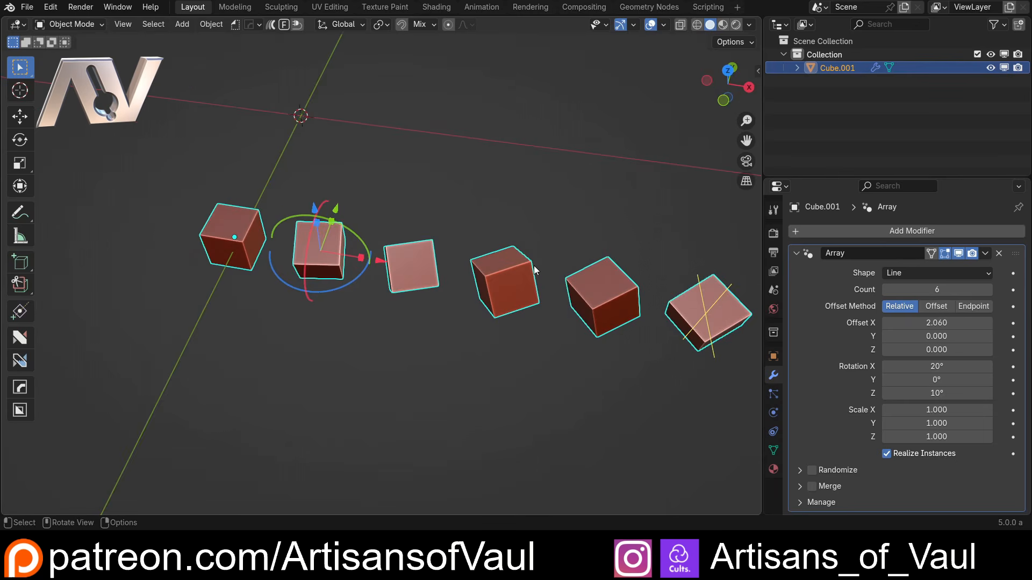
Reset the array's X, Y and Z rotation to 0° together.
left_click_drag(916, 368, 916, 393)
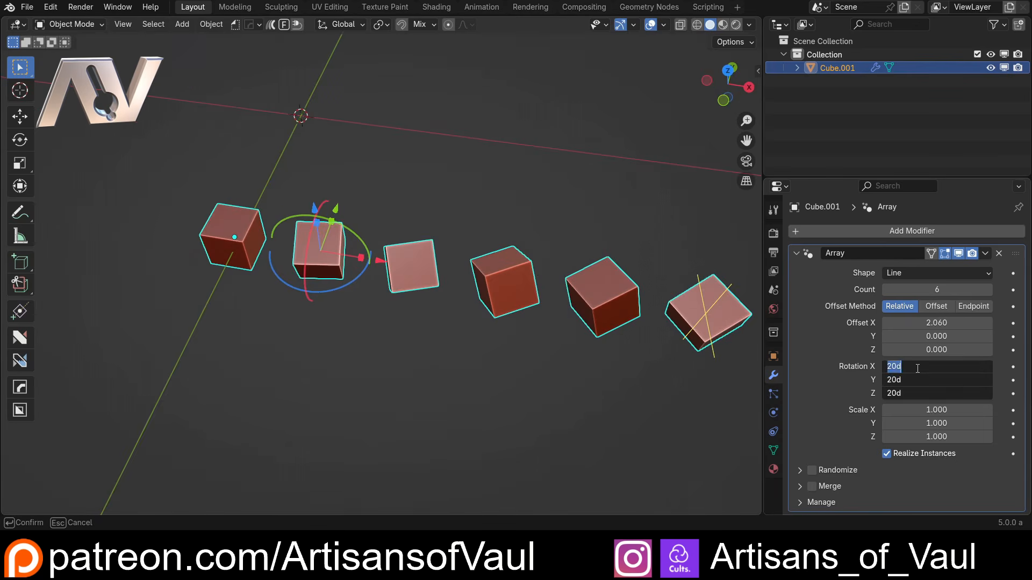
type("0")
key("Return")
Set the array's Scale X to 1.2 so each copy becomes progressively longer.
middle_click_drag(317, 321, 371, 253)
left_click_drag(983, 410, 1010, 410)
middle_click_drag(610, 355, 531, 358, "shift")
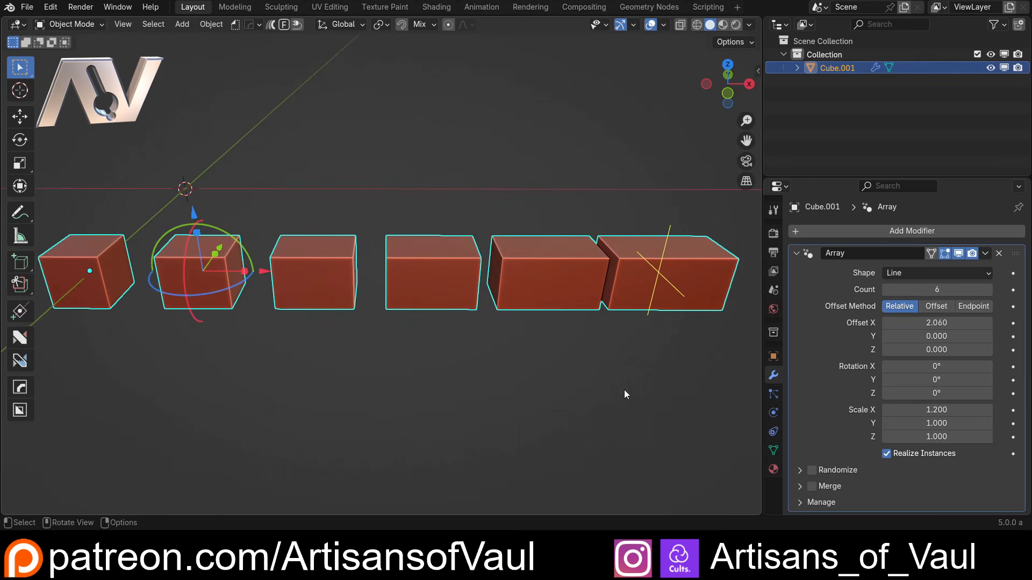
Switch the array to the Offset method and reduce Translation X to 6.77.
left_click(938, 306)
middle_click_drag(244, 284, 303, 277, "shift")
scroll(395, 280, "down", 4)
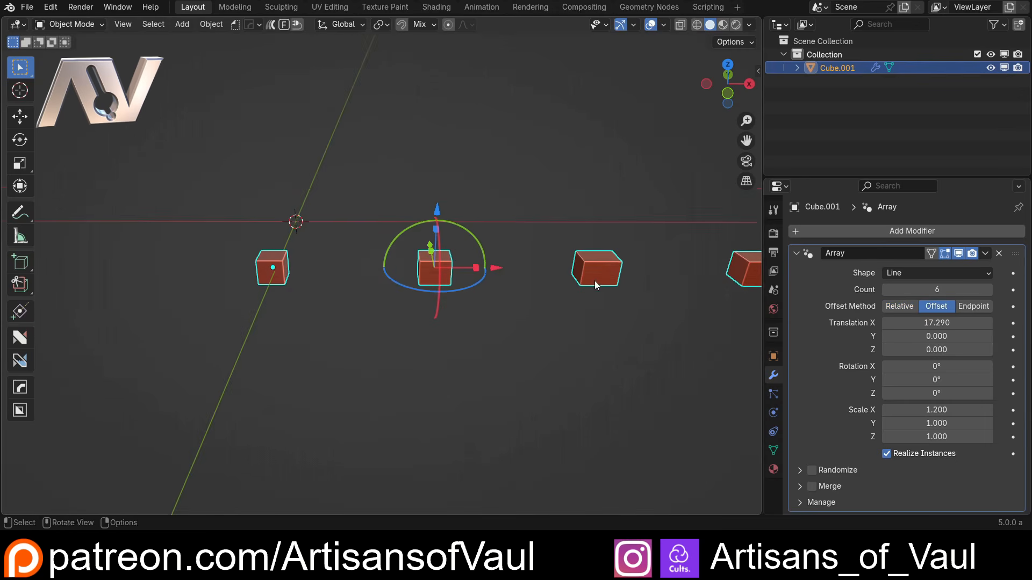
left_click_drag(956, 322, 916, 322)
scroll(596, 292, "up", 2)
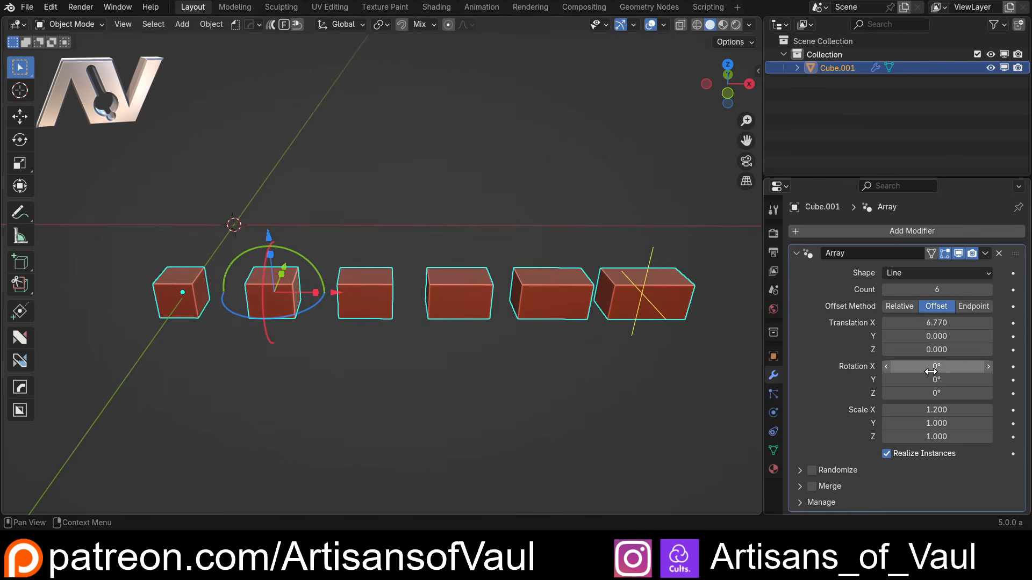
Set the array's Rotation X to 15° so each copy tilts progressively.
left_click_drag(930, 371, 970, 372)
middle_click_drag(416, 288, 333, 333)
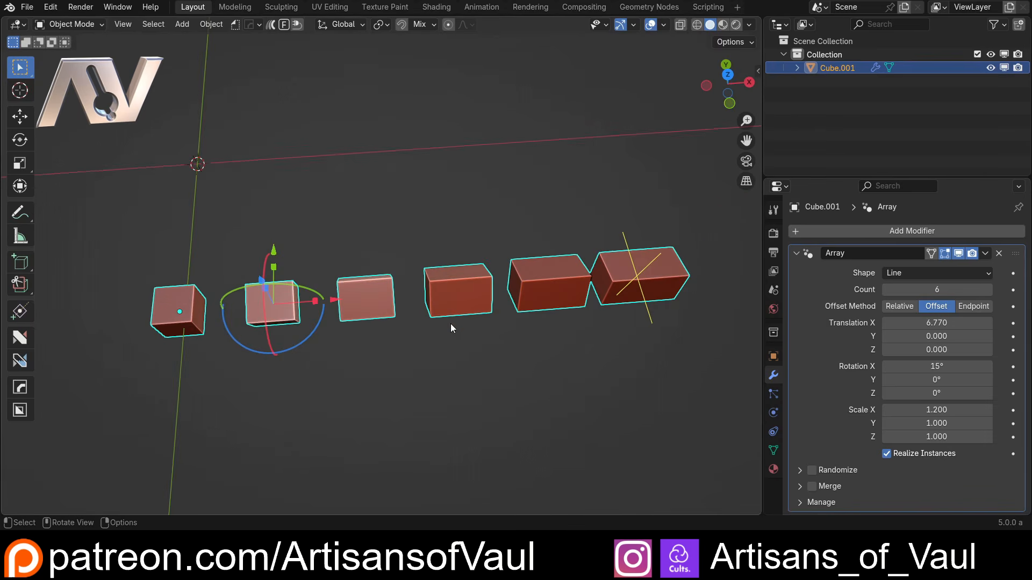
scroll(433, 326, "up", 1)
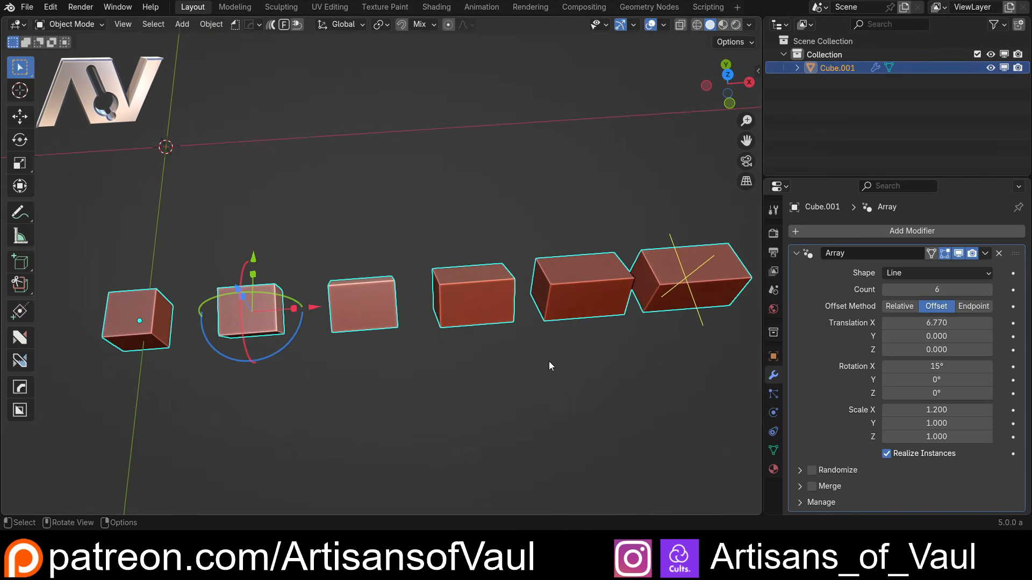
Switch the array to the Endpoint method and set Translation X to 23.1.
left_click(984, 310)
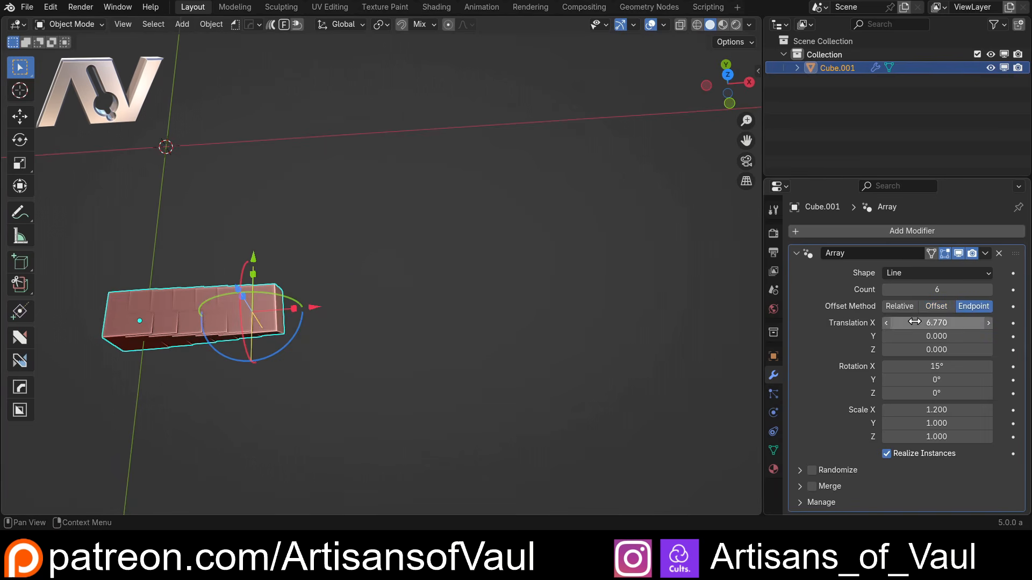
left_click_drag(935, 323, 1013, 322)
middle_click_drag(324, 389, 517, 299)
Reset the array's X, Y and Z rotation to 0° and its Scale X to 1.
left_click_drag(936, 366, 936, 392)
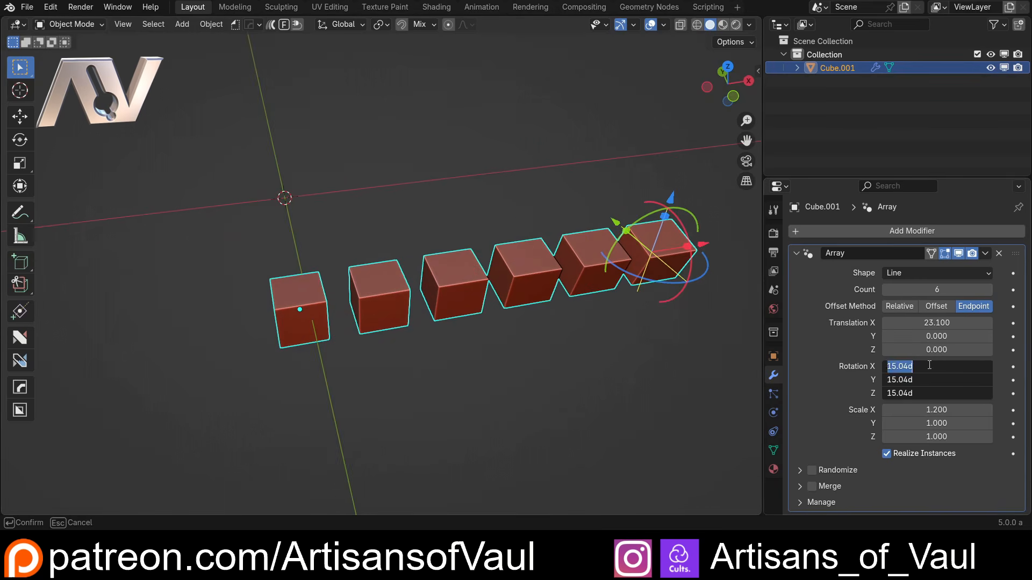
type("0")
key("Return")
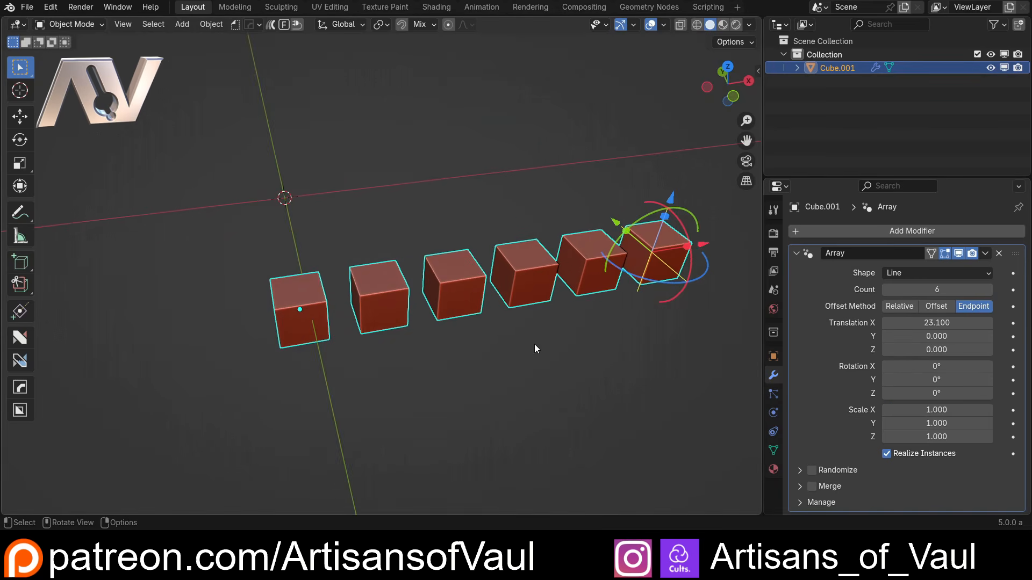
mouse_move(604, 345)
middle_mouse_down()
mouse_move(534, 329)
mouse_move(590, 304)
mouse_move(615, 307)
mouse_move(593, 319)
mouse_move(591, 352)
middle_mouse_up()
Delete the arrayed cube and add a new default cube at the world origin, framed in view.
key("Delete")
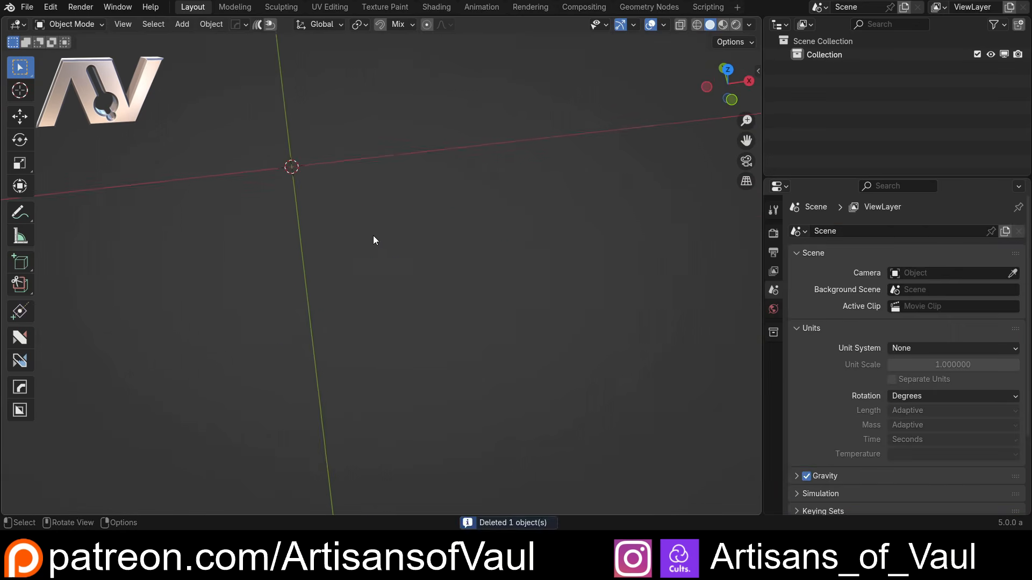
key("shift+a")
mouse_move(357, 200)
left_click(398, 210)
key("KP_Decimal")
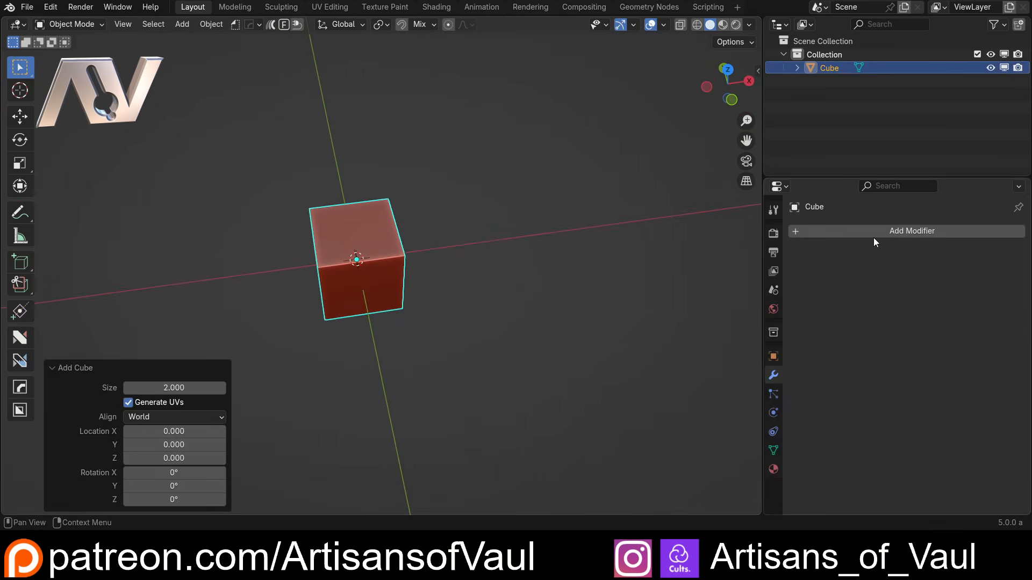
Add an Array modifier to the new cube and set its shape to Circle.
left_click(873, 238)
mouse_move(839, 233)
left_click(899, 231)
key("KP_Decimal")
left_click(919, 274)
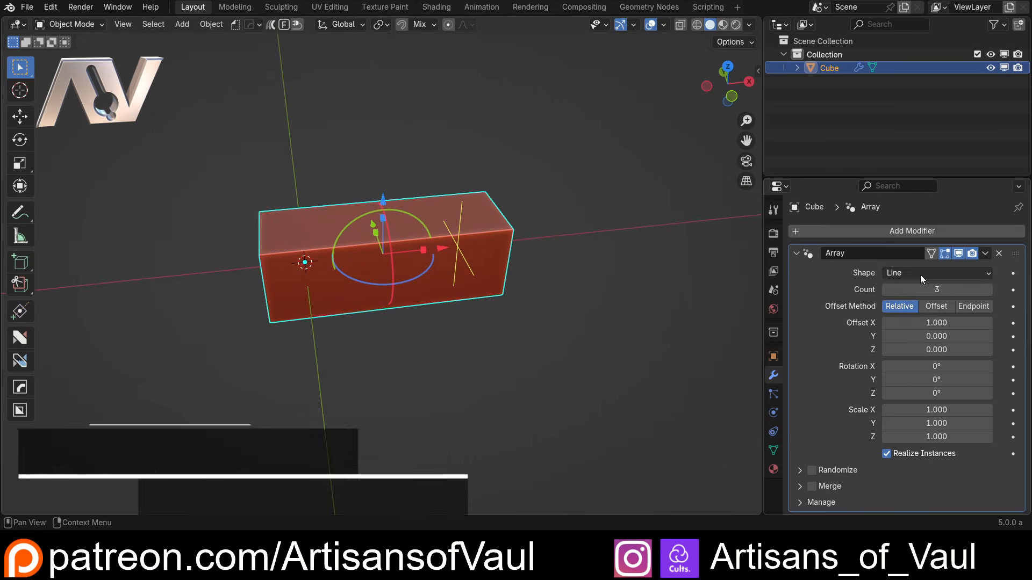
left_click(910, 304)
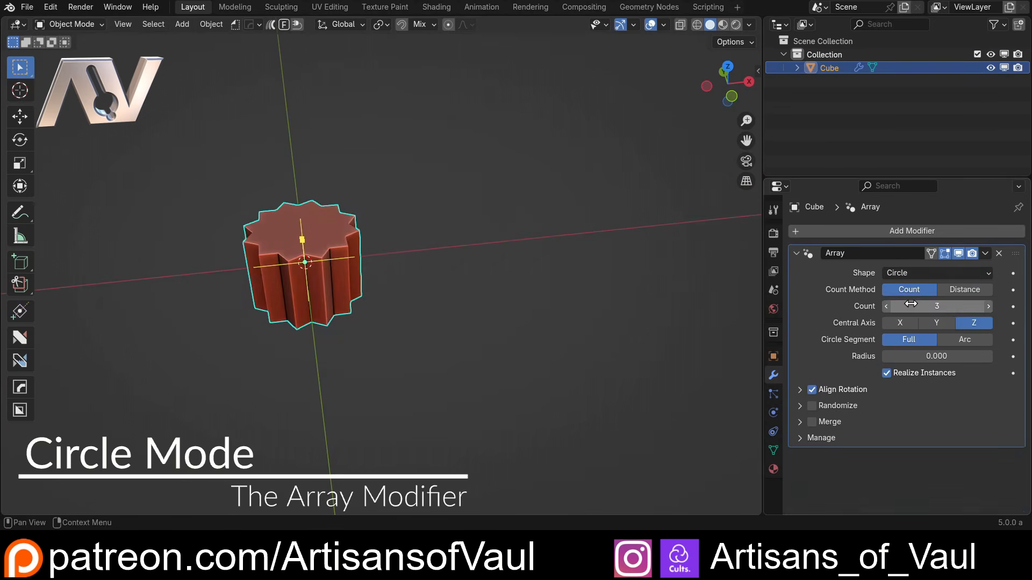
In top view, set the circular array's radius to 3.51 to separate the three cubes.
middle_click_drag(393, 266, 473, 320)
scroll(370, 311, "up", 4)
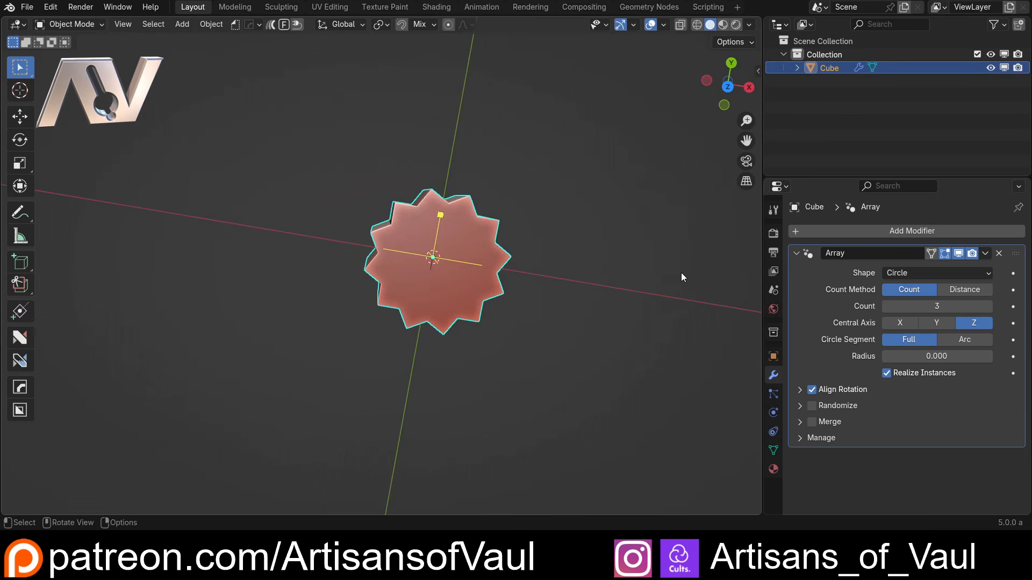
middle_click_drag(682, 272, 582, 264, "shift")
left_click(727, 86)
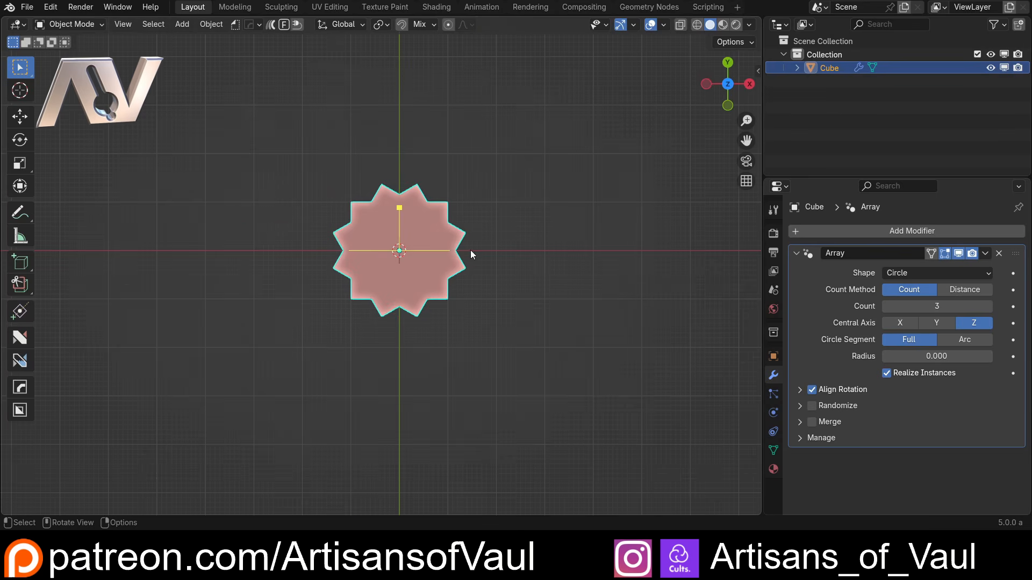
scroll(566, 265, "up", 1)
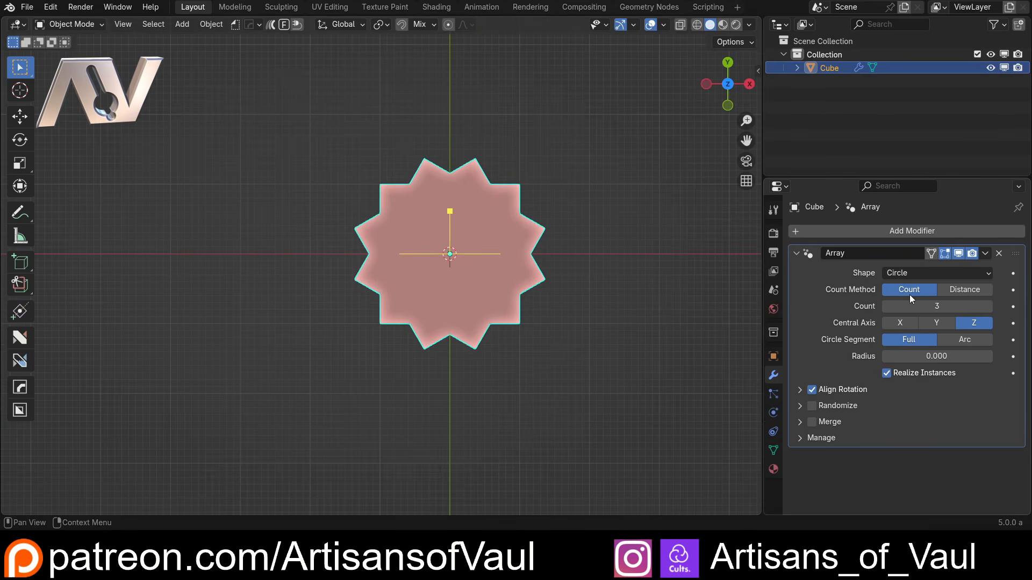
middle_click_drag(636, 247, 602, 269, "shift")
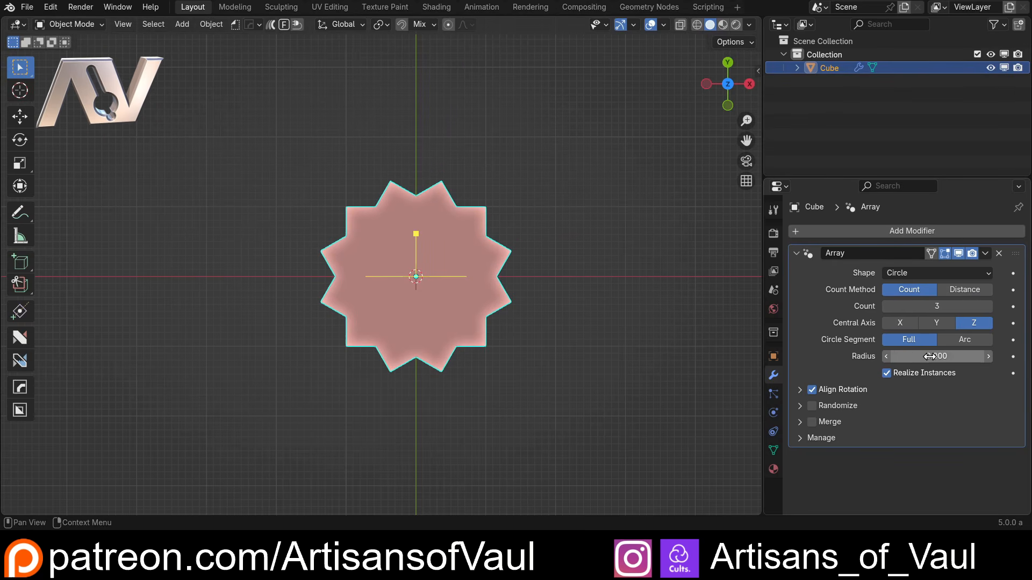
left_click_drag(911, 357, 1005, 357)
scroll(317, 216, "down", 4)
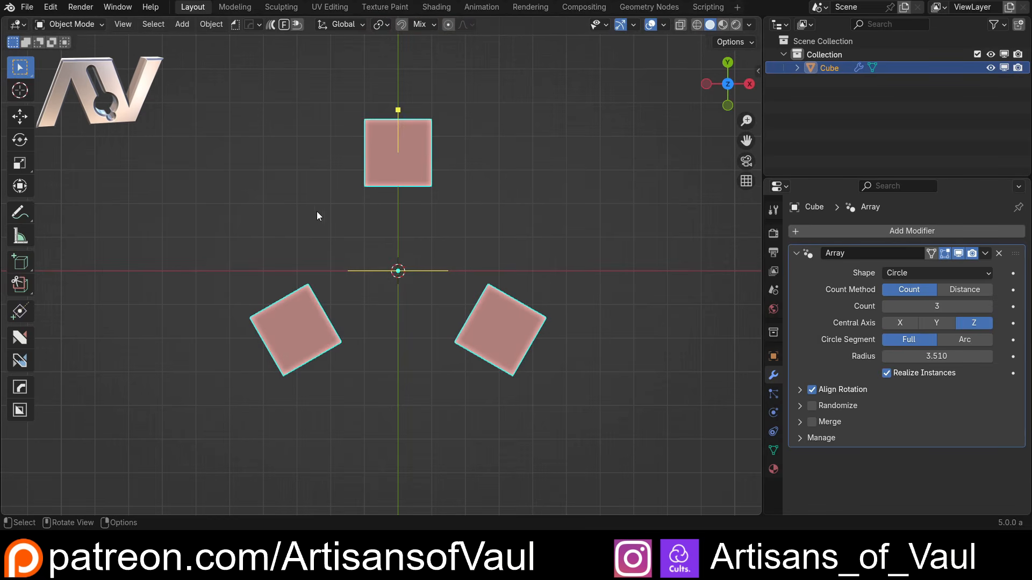
Sketch a rough annotation circle through the three cubes and undo it.
mouse_move(290, 204)
left_mouse_down()
mouse_move(495, 295)
mouse_move(299, 200)
mouse_move(346, 181)
left_mouse_up()
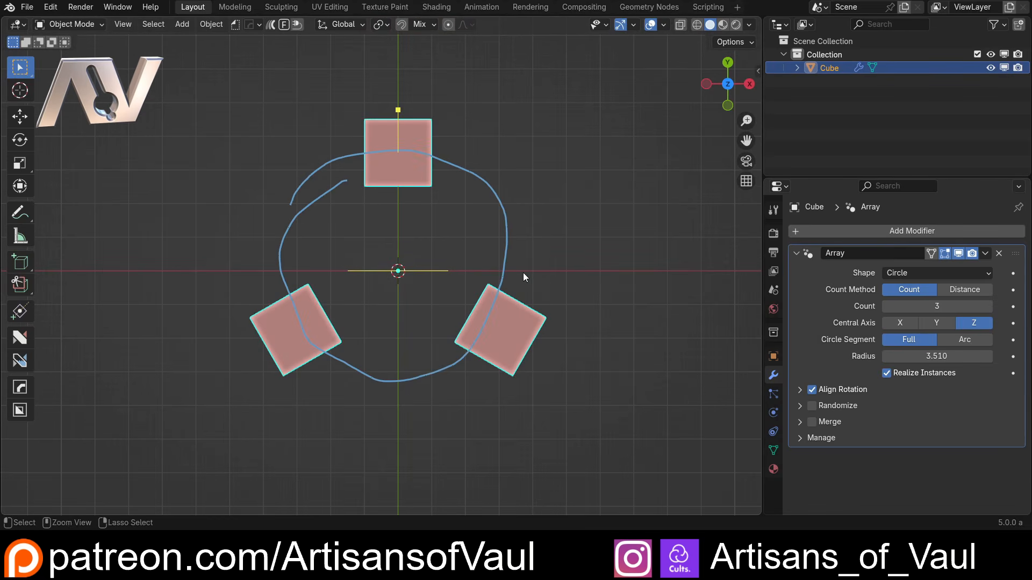
key("ctrl+z")
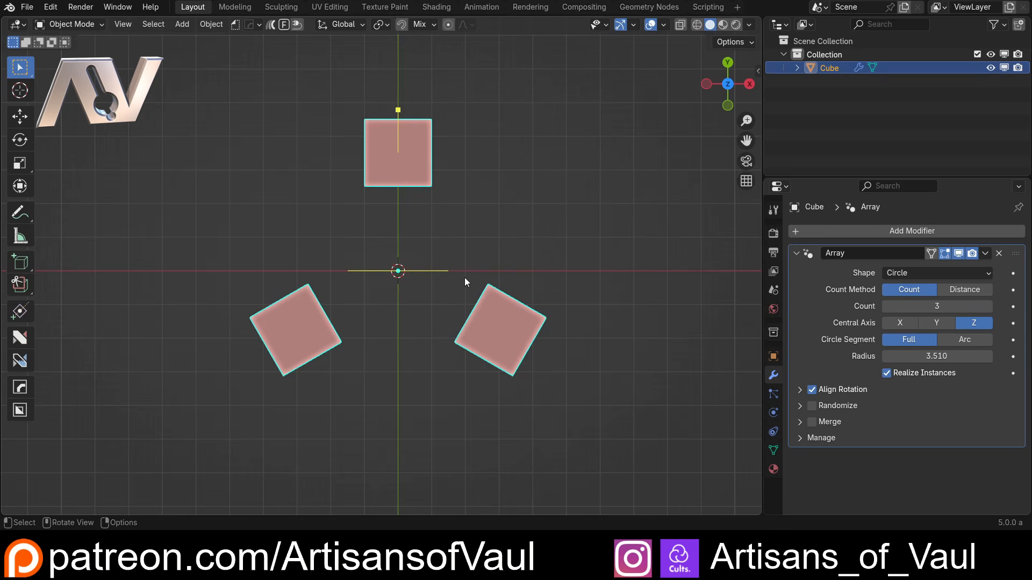
Increase the circular array's radius to 4.13 and its count to 8.
left_click_drag(940, 356, 962, 356)
left_click_drag(937, 306, 994, 306)
middle_click_drag(473, 285, 554, 204)
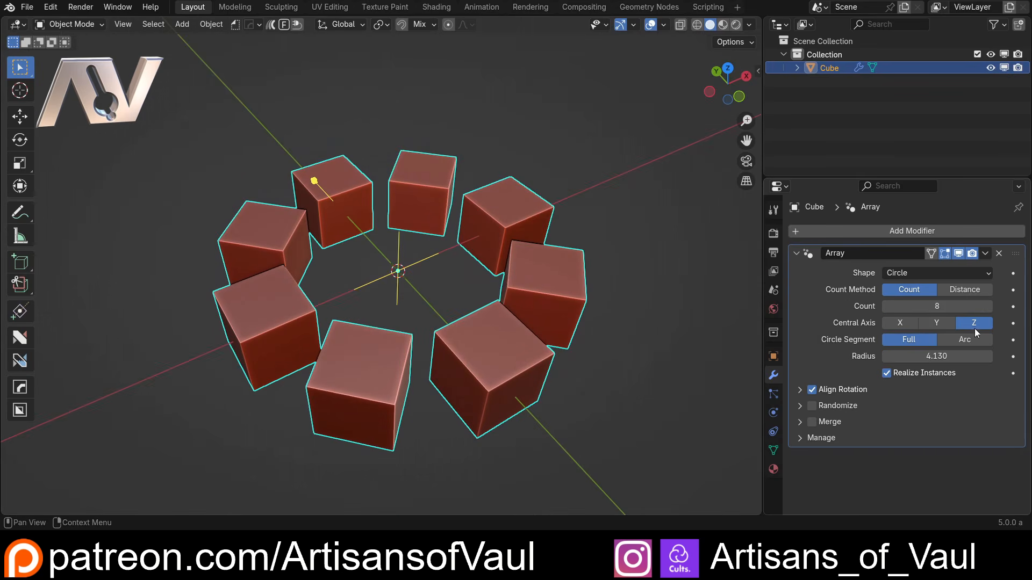
Try the circular array's central axis on X and Y, inspecting each orientation, and return it to Z.
middle_click_drag(415, 118, 369, 224)
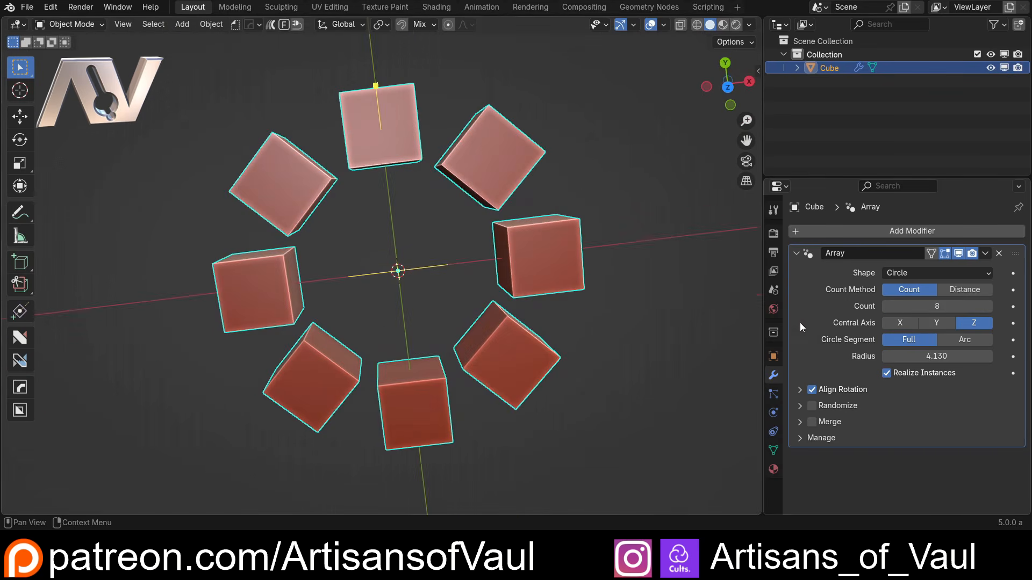
left_click(902, 324)
middle_click_drag(591, 258, 695, 283)
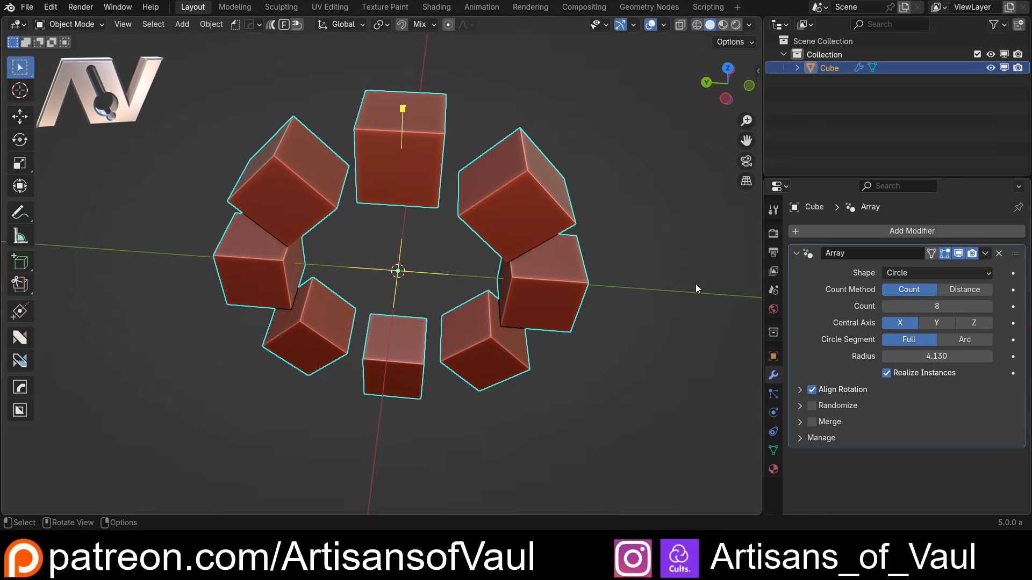
left_click(938, 324)
middle_click_drag(567, 276, 380, 245)
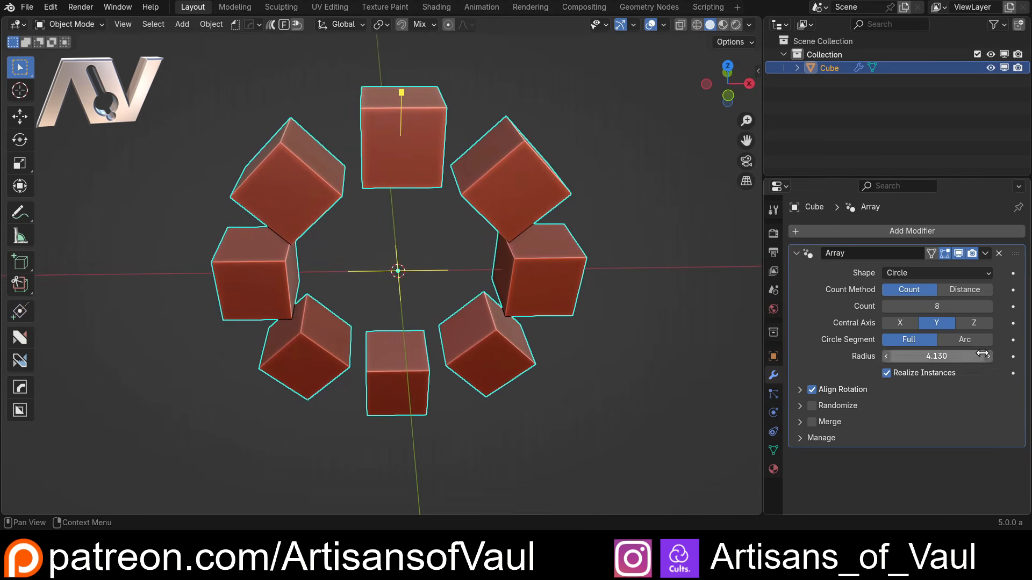
left_click(973, 323)
middle_click_drag(499, 290, 447, 310)
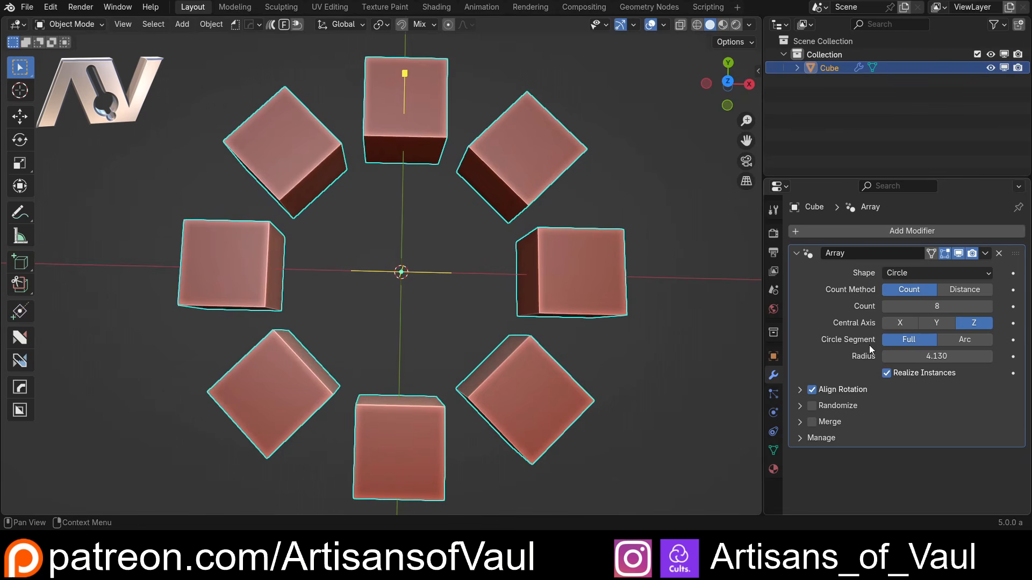
Switch the array's count method to Distance and set the Angular Distance to 30°.
left_click(976, 289)
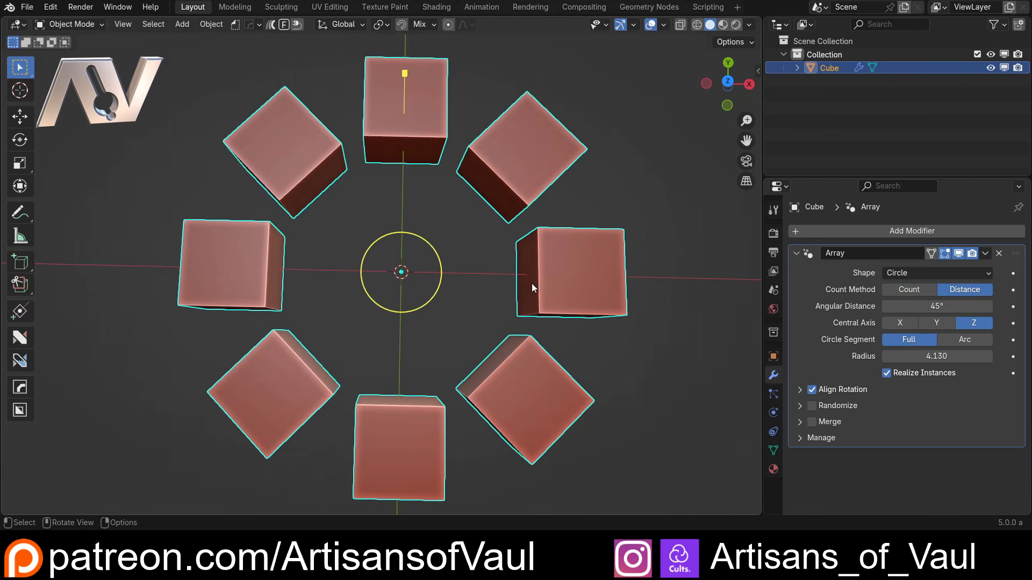
scroll(474, 204, "down", 2)
left_click(727, 81)
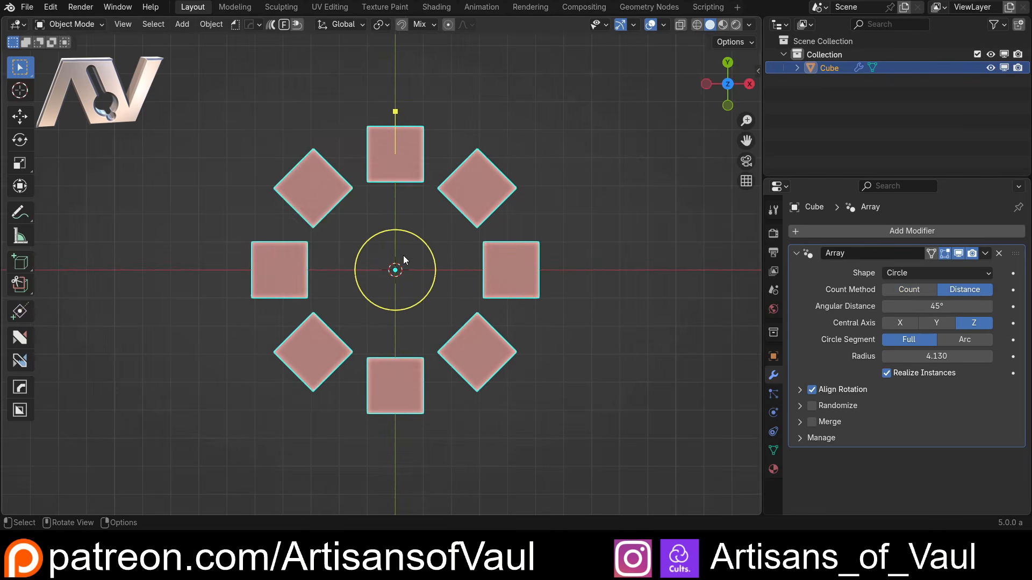
scroll(403, 256, "up", 2)
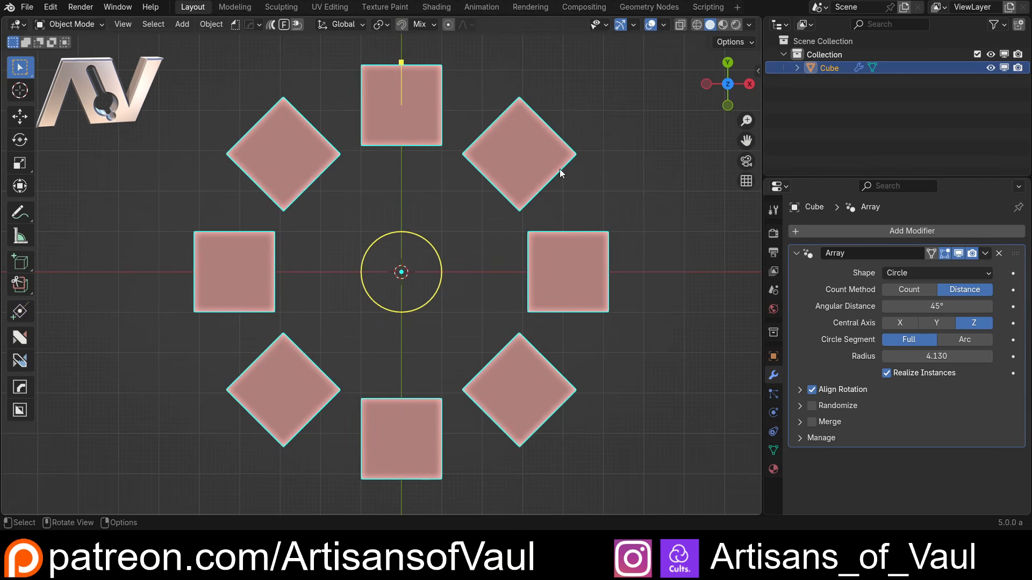
left_click(923, 310)
type("30")
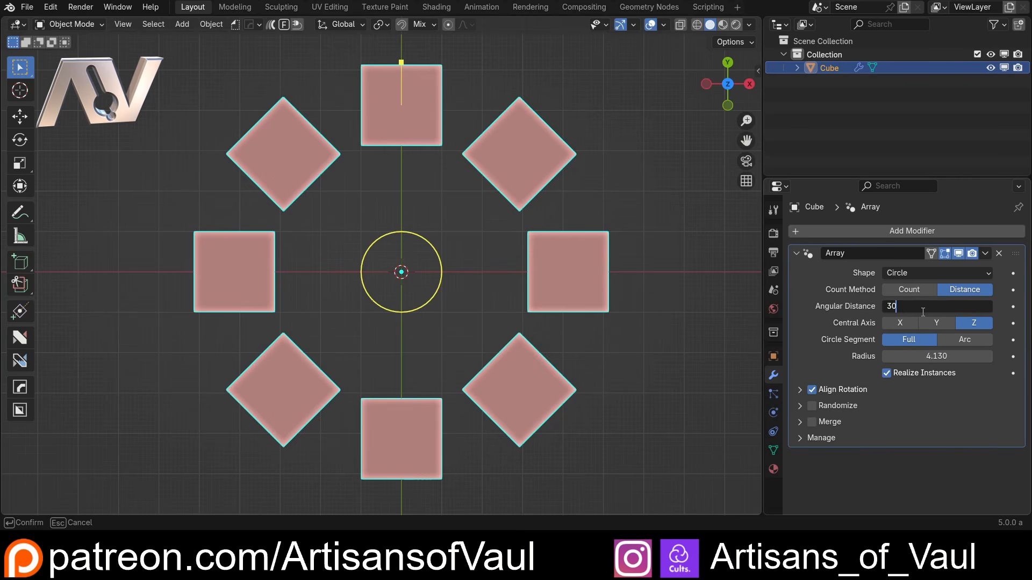
key("Return")
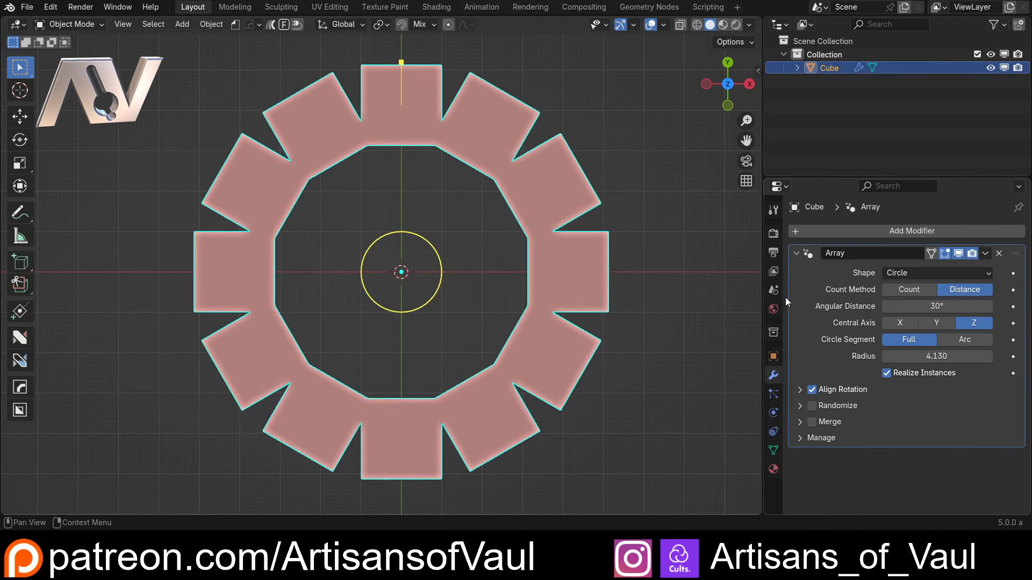
Try scaling the whole arrayed object to about 0.584 in Object Mode and undo it.
key("s")
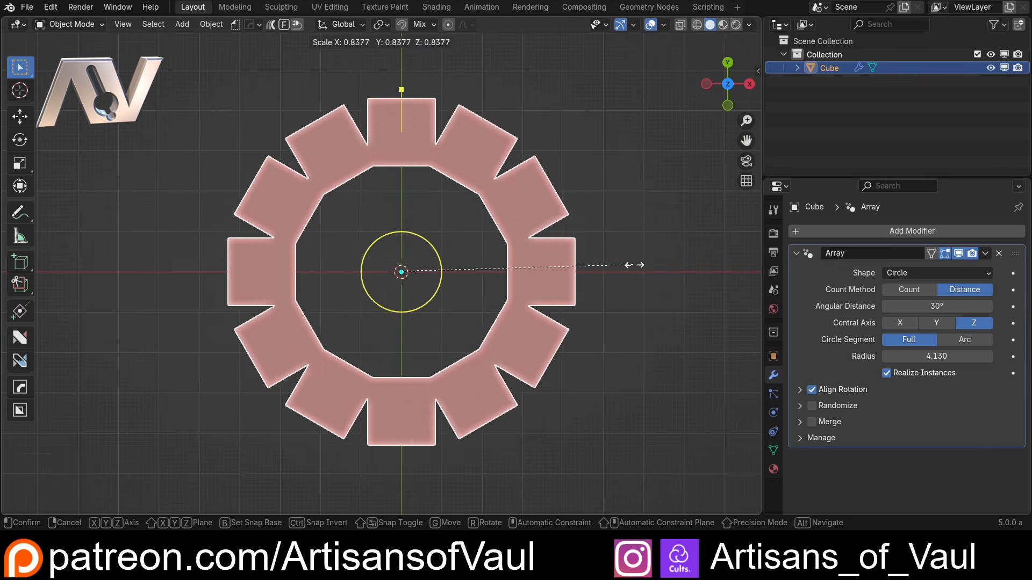
left_click(567, 272)
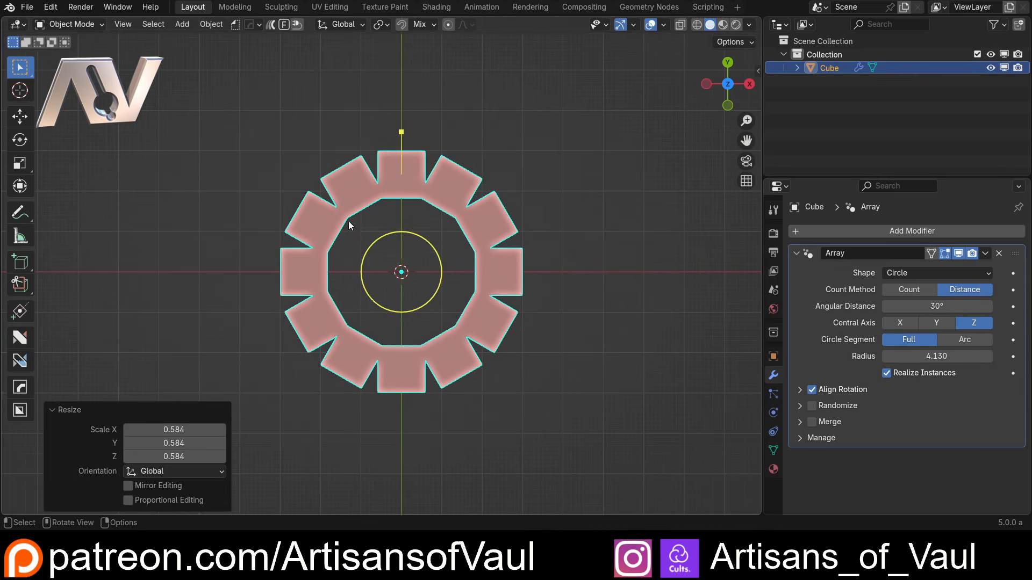
key("ctrl+z")
Scale the base cube's mesh down slightly in Edit Mode to leave gaps between the copies, and return to Object Mode.
key("Tab")
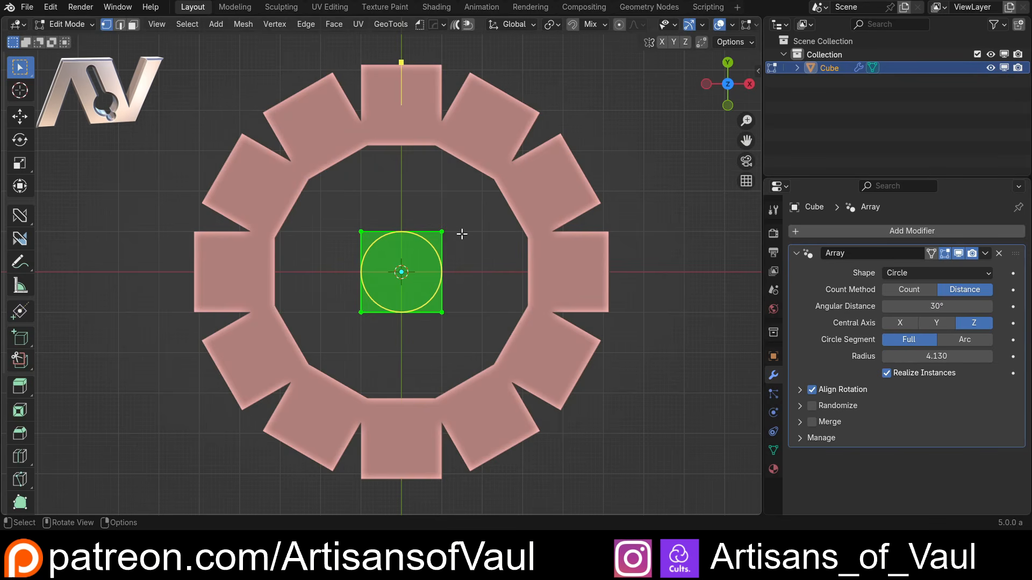
key("s")
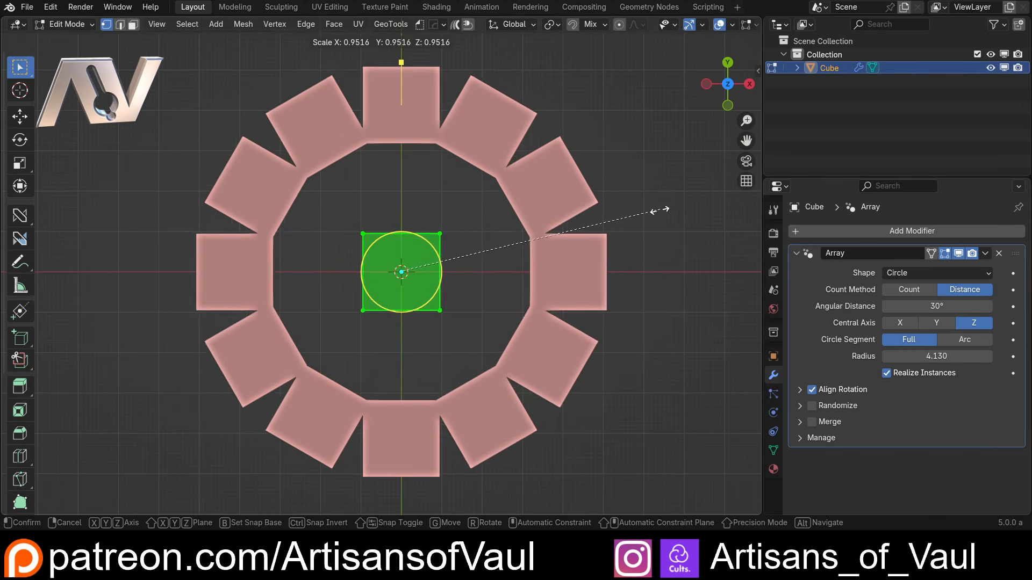
left_click(613, 223)
key("Tab")
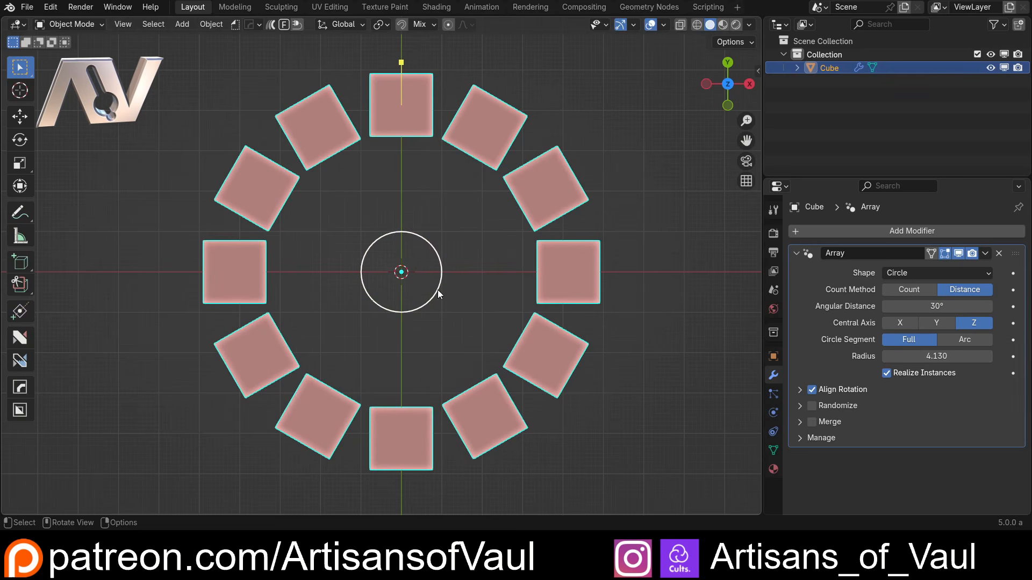
Return to top view, switch the count method back to Count and change the circle segment to Arc.
left_click_drag(437, 289, 412, 270)
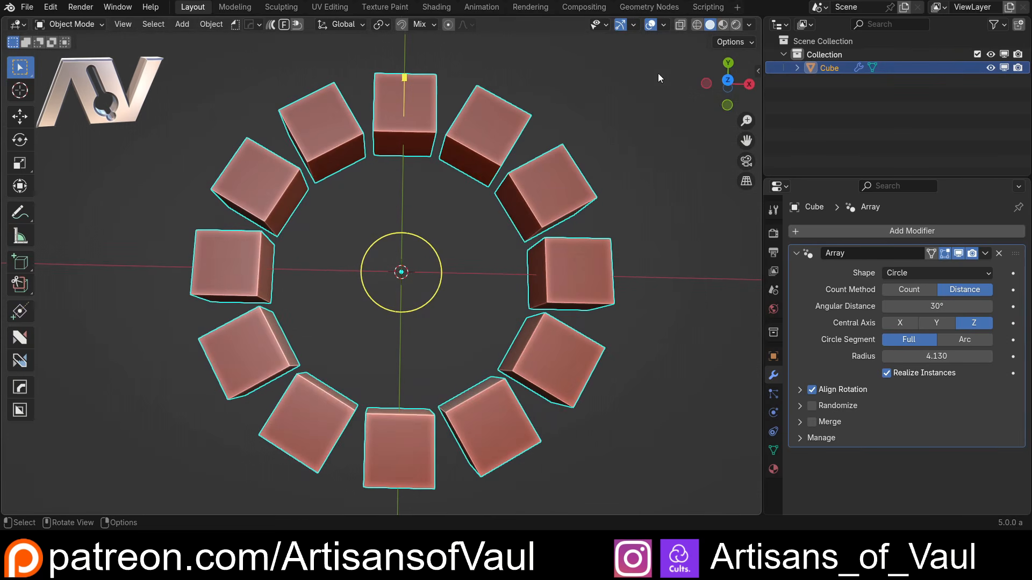
left_click(728, 80)
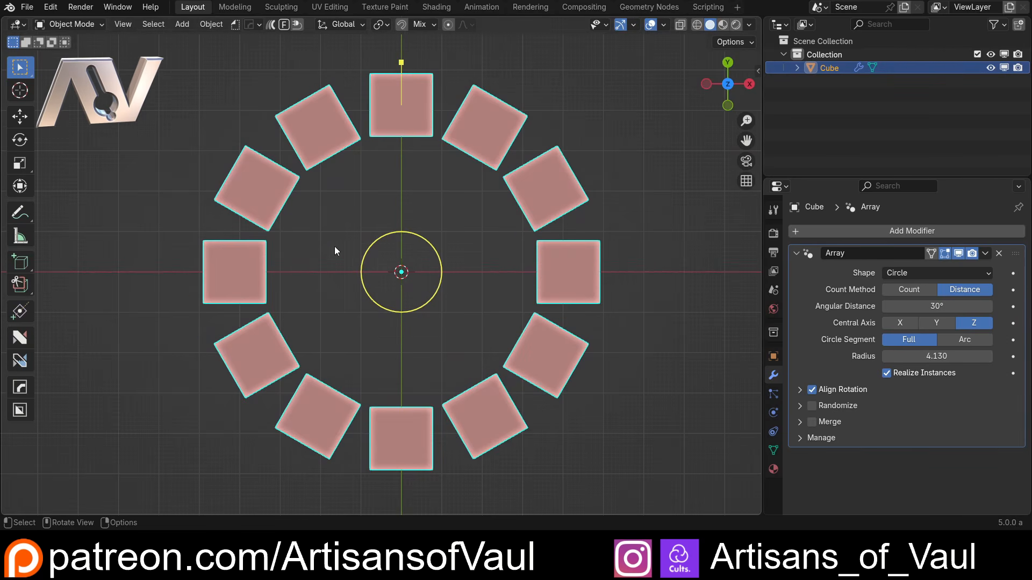
left_click(916, 290)
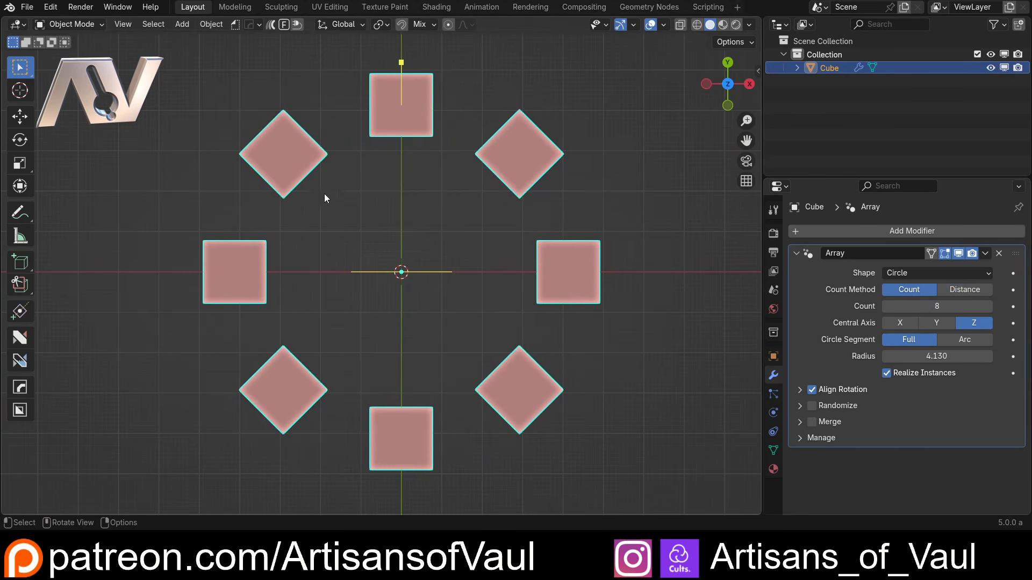
left_click(963, 340)
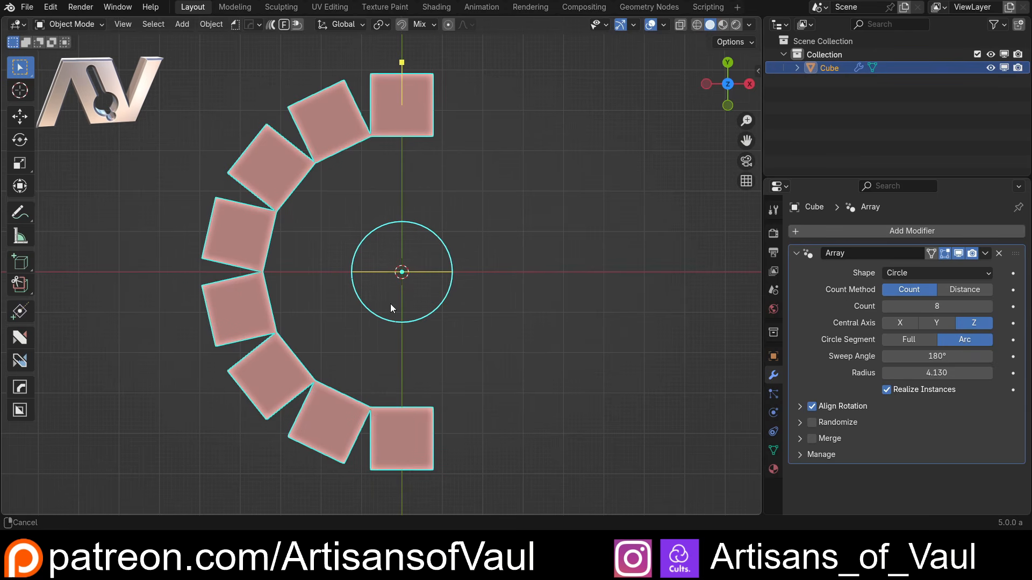
Set the arc's Sweep Angle to -180° so the copies curve around the opposite side.
middle_click_drag(390, 305, 422, 295, "shift")
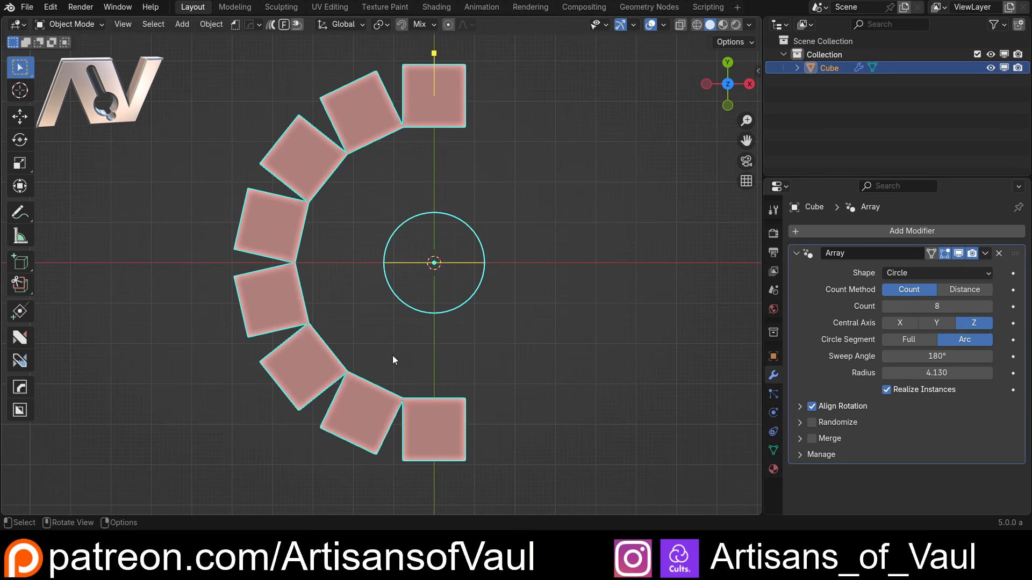
left_click(938, 356)
type("-")
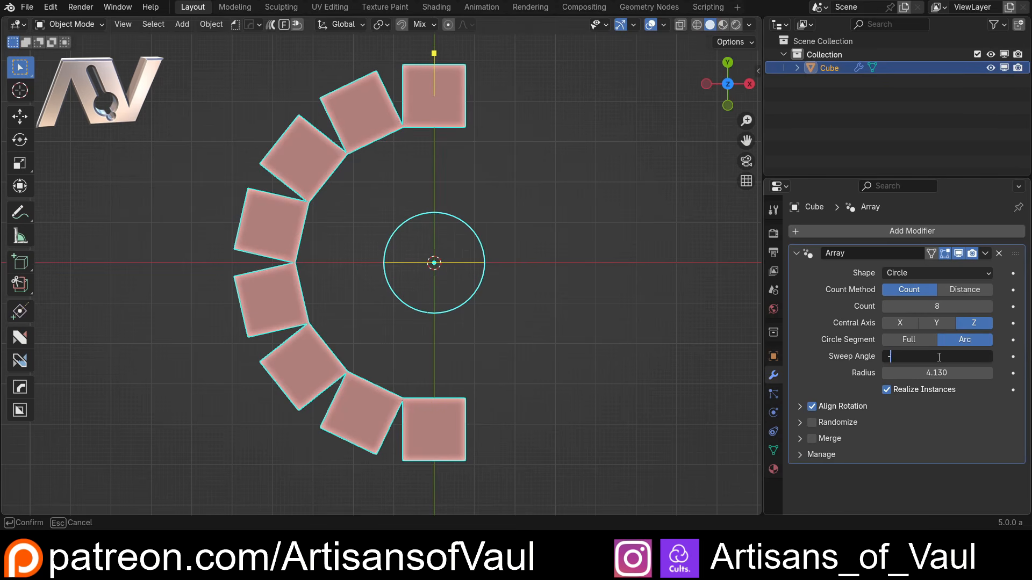
type("180")
key("Return")
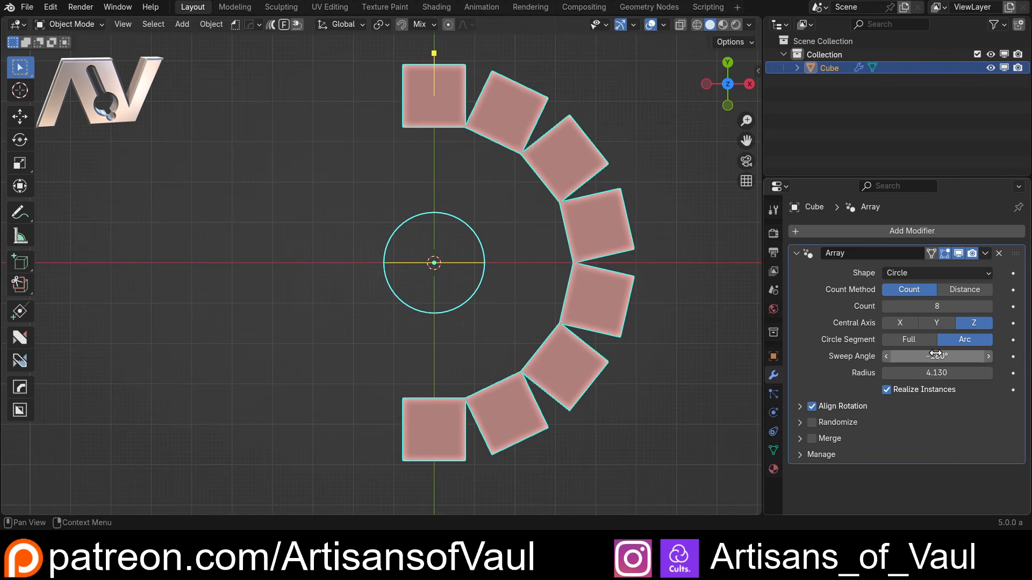
Set the arc's Sweep Angle to -90° and reduce the array count to 3.
left_click(937, 357)
type("-9")
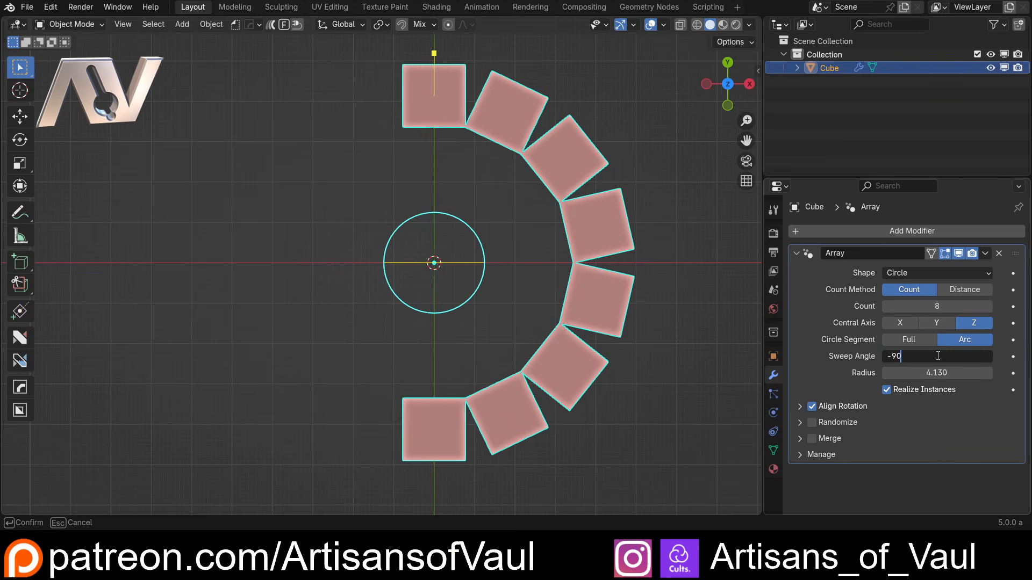
type("0")
key("Return")
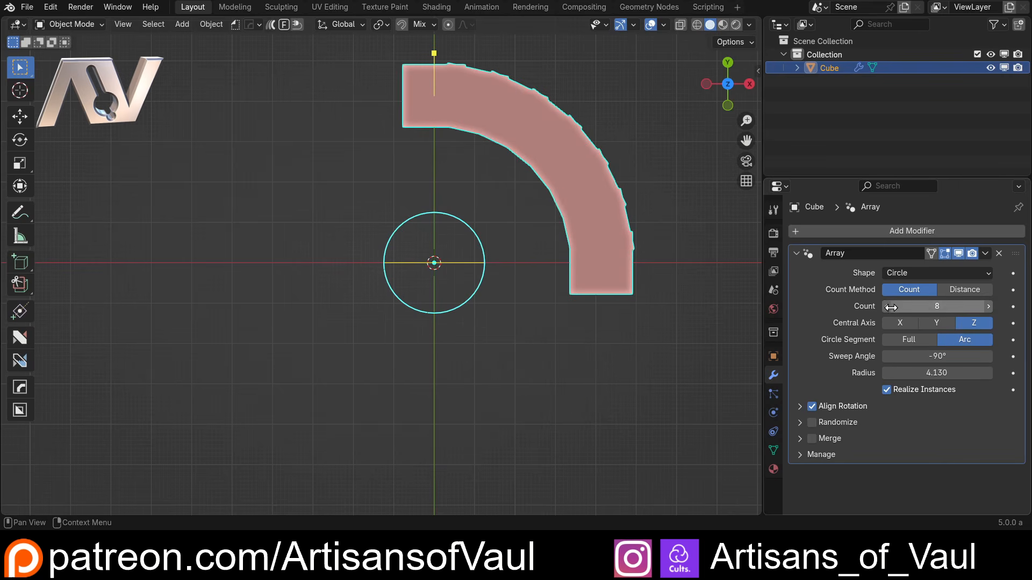
left_click_drag(890, 308, 865, 307)
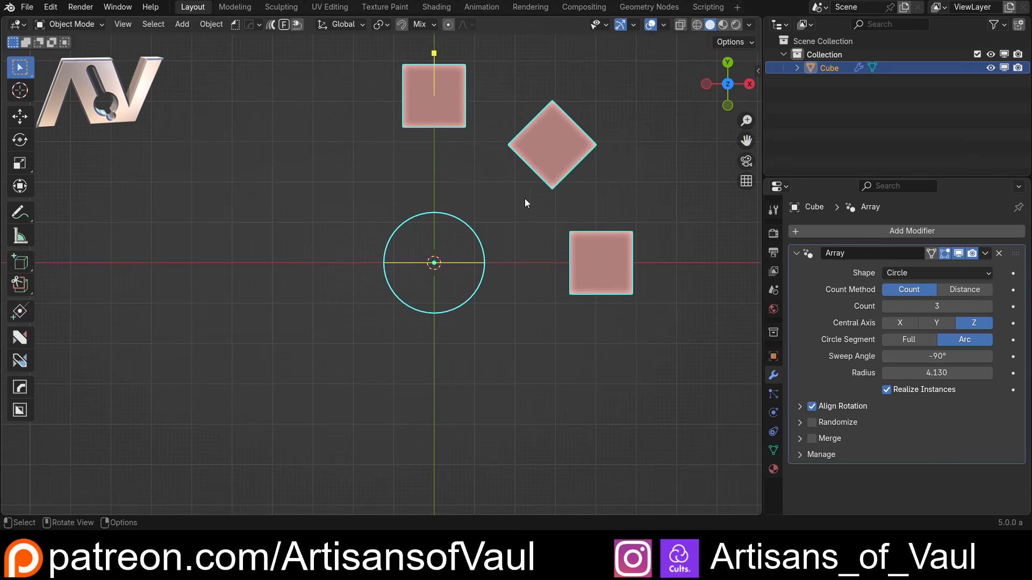
scroll(525, 198, "up", 2)
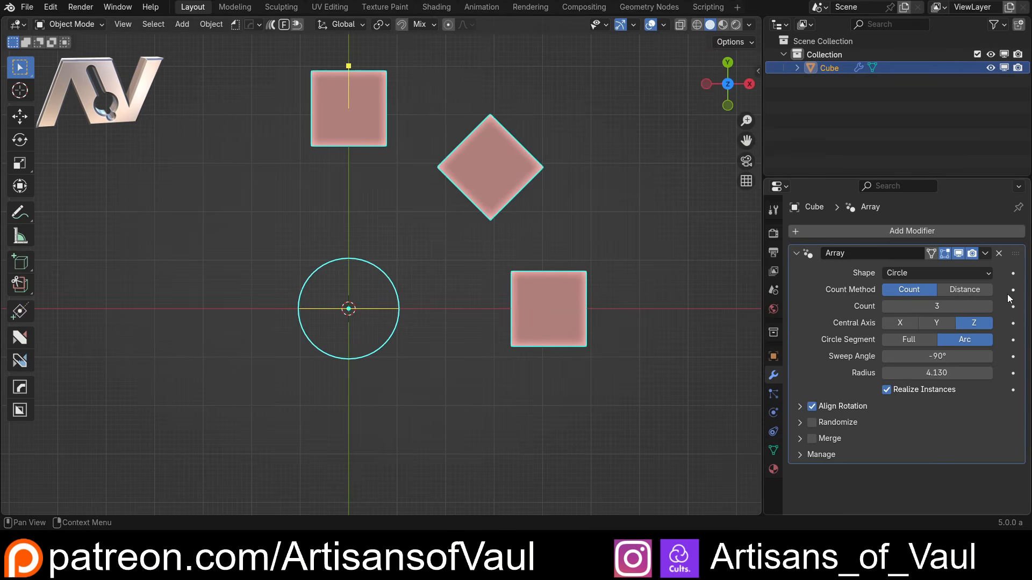
Switch the arc array's count method to Distance and look over the spacing of the copies.
left_click(972, 289)
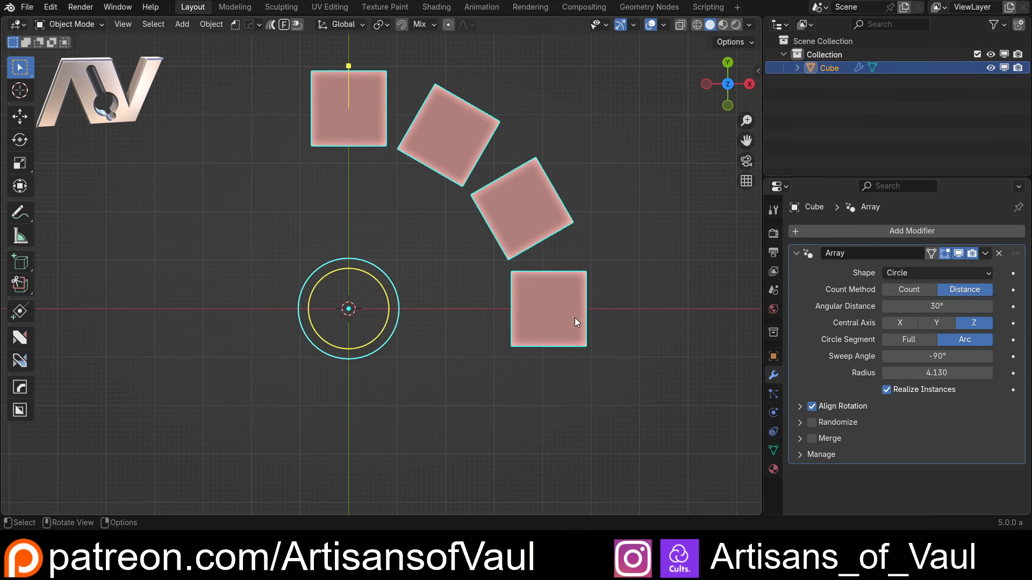
scroll(509, 297, "up", 1)
middle_click_drag(428, 270, 407, 313, "shift")
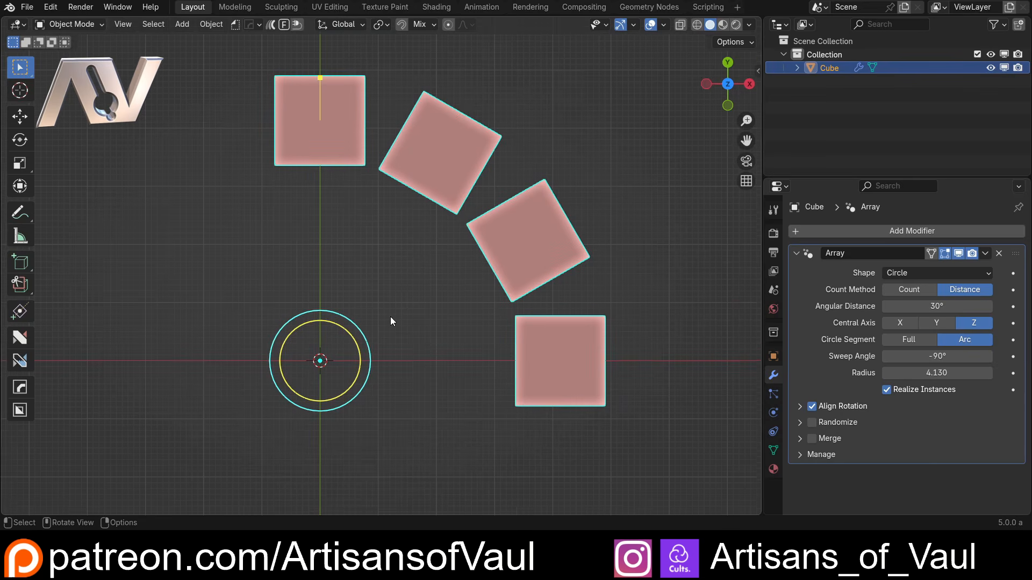
middle_click_drag(430, 256, 377, 307, "shift")
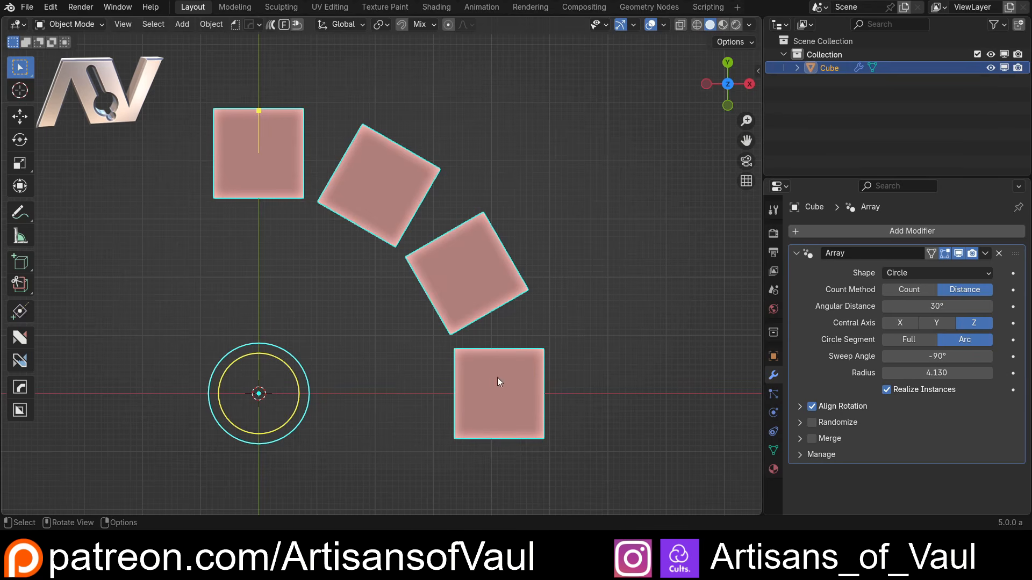
scroll(497, 377, "down", 1)
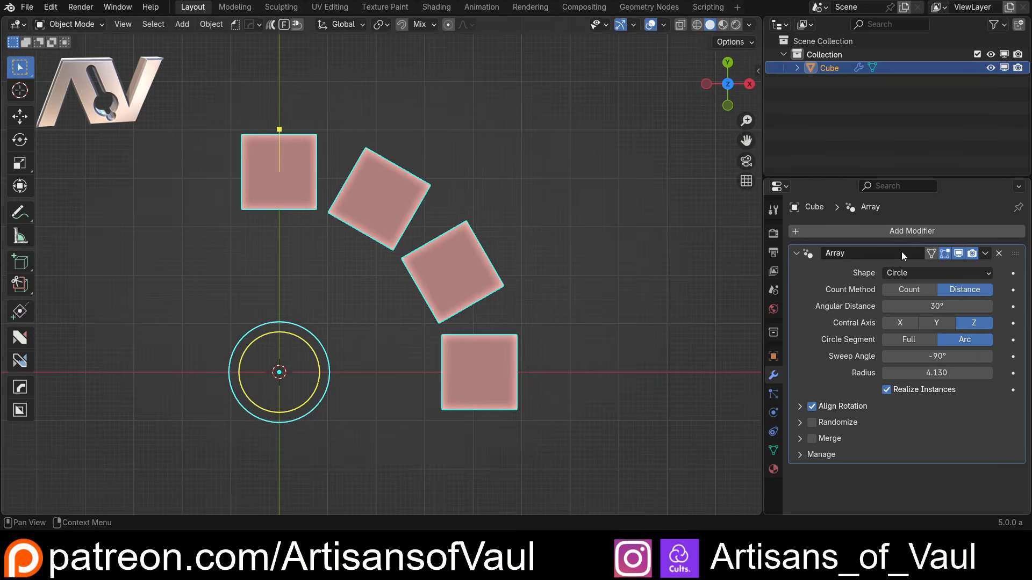
Change the array's shape to Curve and switch it back to Line.
middle_click_drag(325, 284, 289, 202)
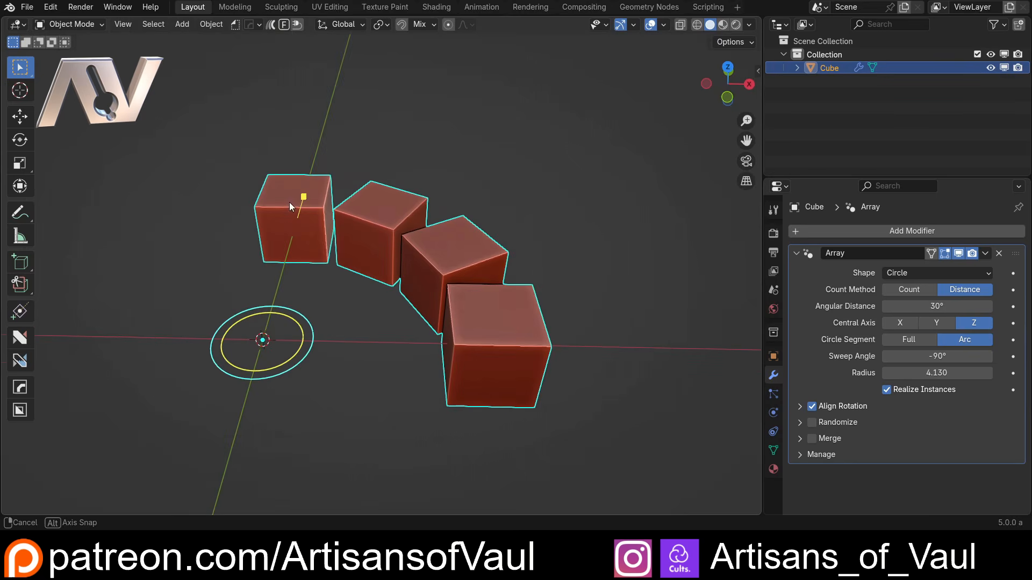
left_click(905, 276)
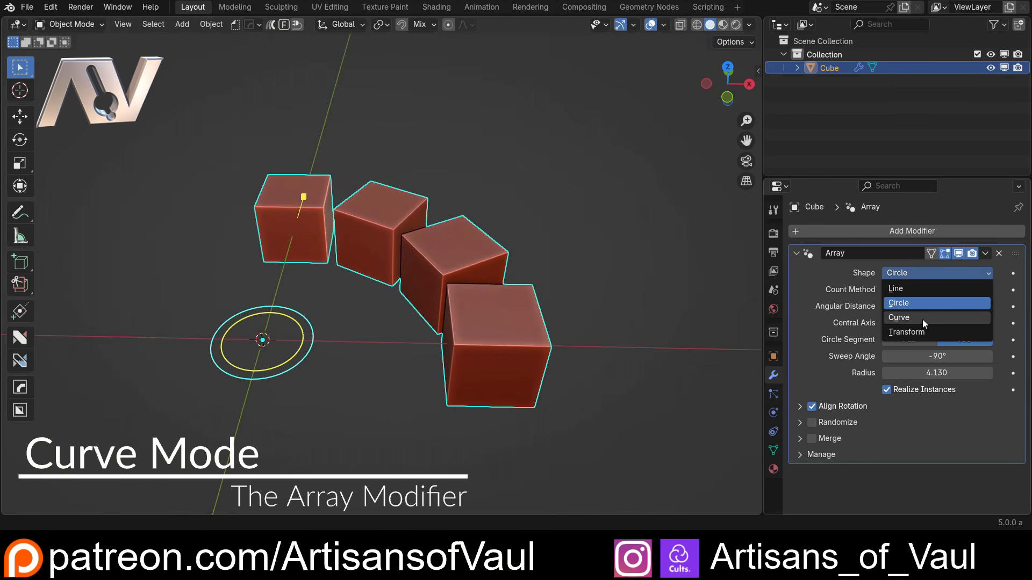
left_click(922, 319)
middle_click_drag(310, 283, 411, 234, "shift")
left_click(920, 274)
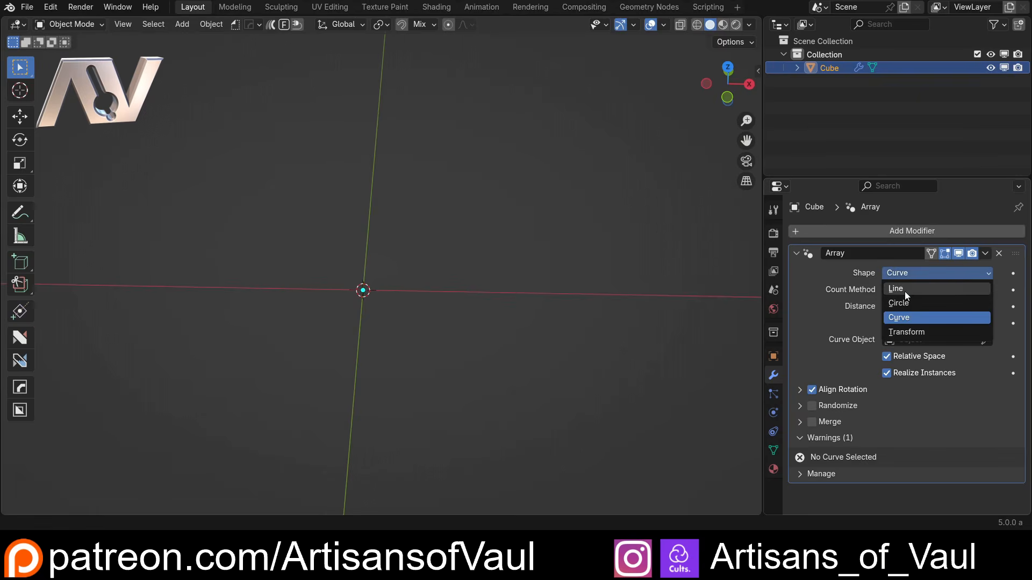
left_click(904, 285)
middle_click_drag(378, 206, 430, 275)
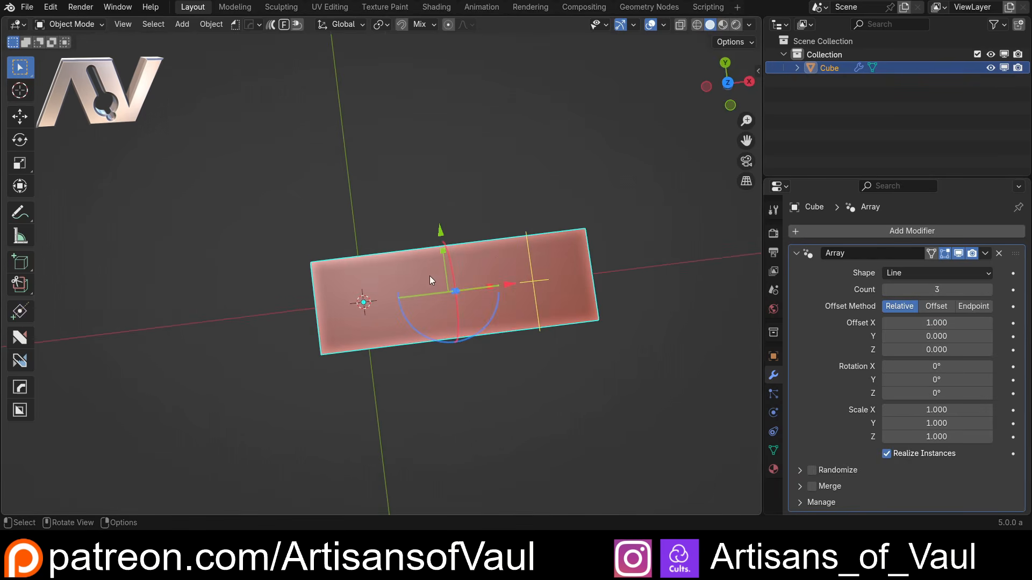
Add a Bézier curve at the origin in top view and scale it up by about 5.1.
left_click(726, 82)
middle_click_drag(336, 189, 271, 196, "shift")
key("shift+a")
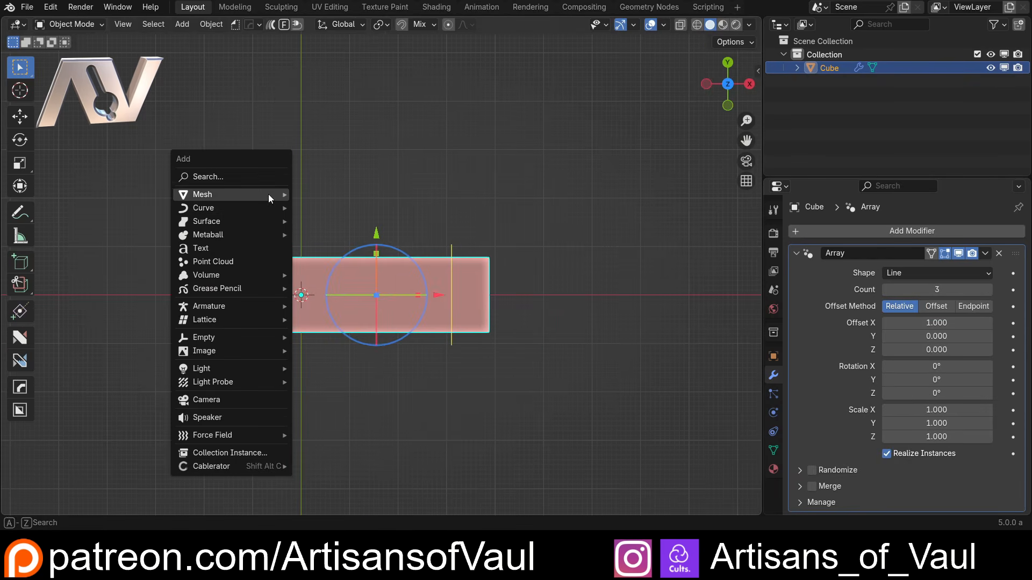
mouse_move(252, 207)
left_click(343, 221)
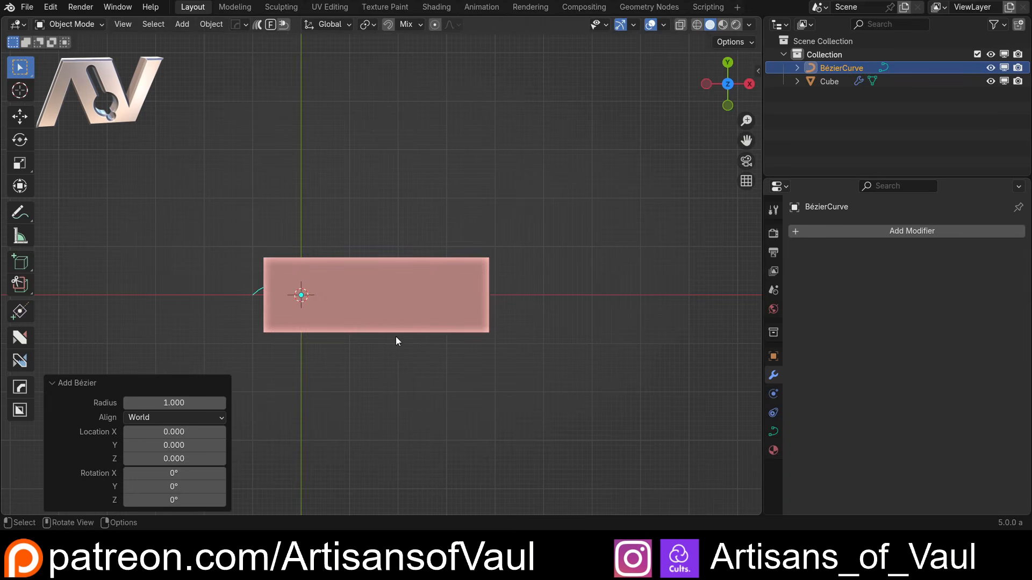
key("s")
key("Return")
scroll(266, 289, "down", 2)
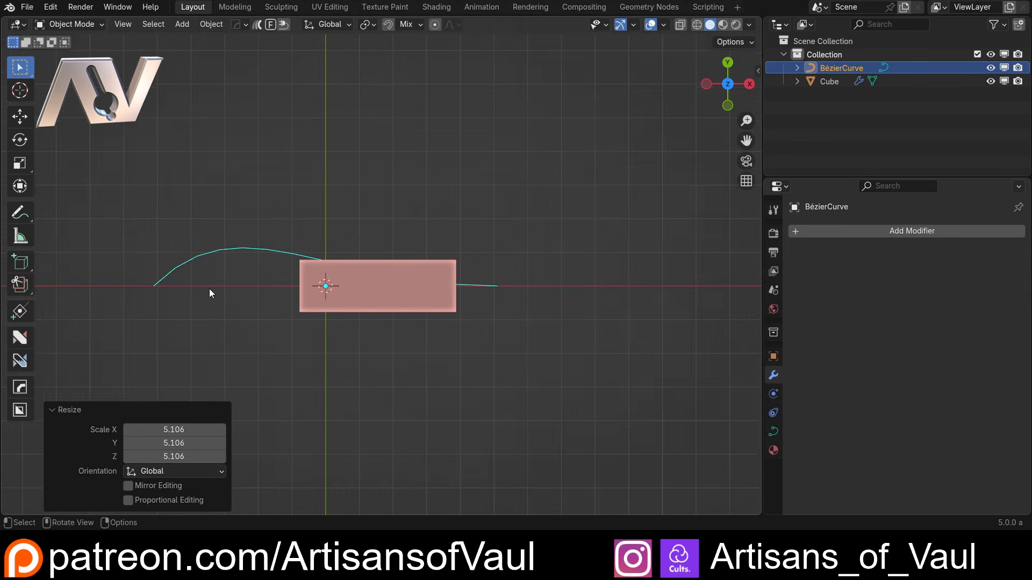
middle_click_drag(224, 288, 326, 291, "shift")
scroll(353, 282, "up", 1)
Set the cube's array shape to Curve and assign the Bézier curve as its Curve Object.
left_click(493, 293)
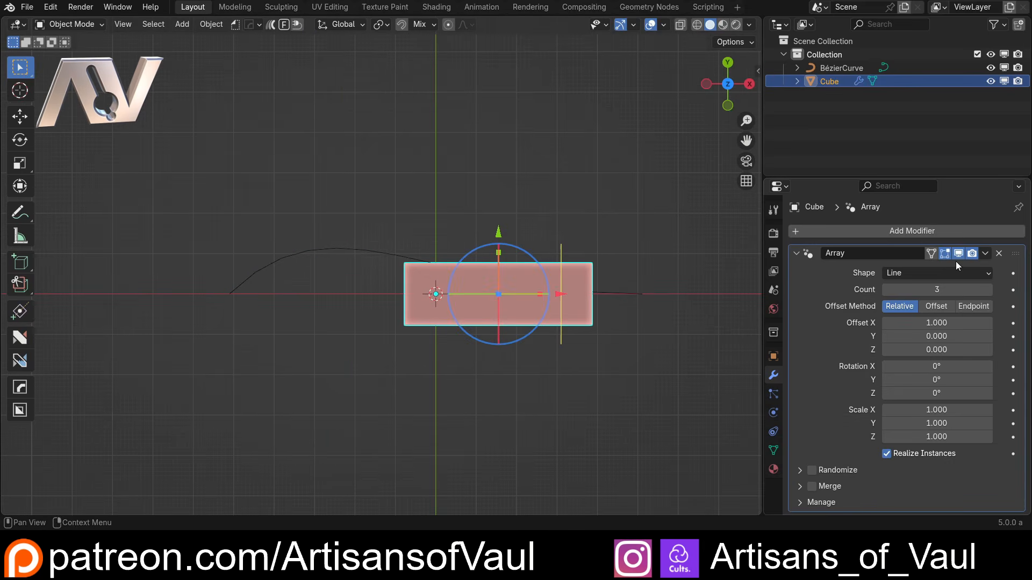
left_click(940, 273)
left_click(917, 319)
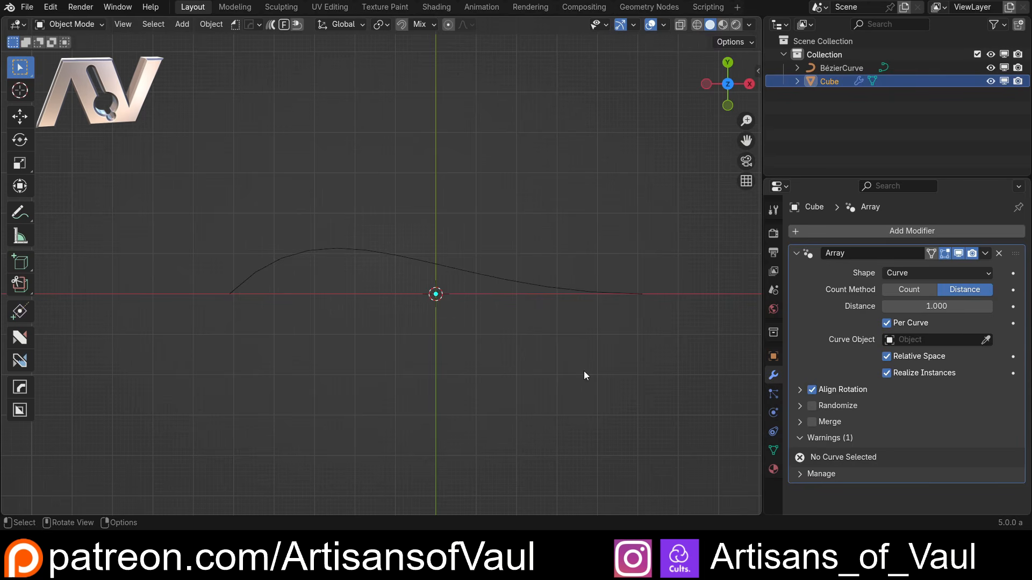
middle_click_drag(583, 370, 481, 282)
left_click(346, 256)
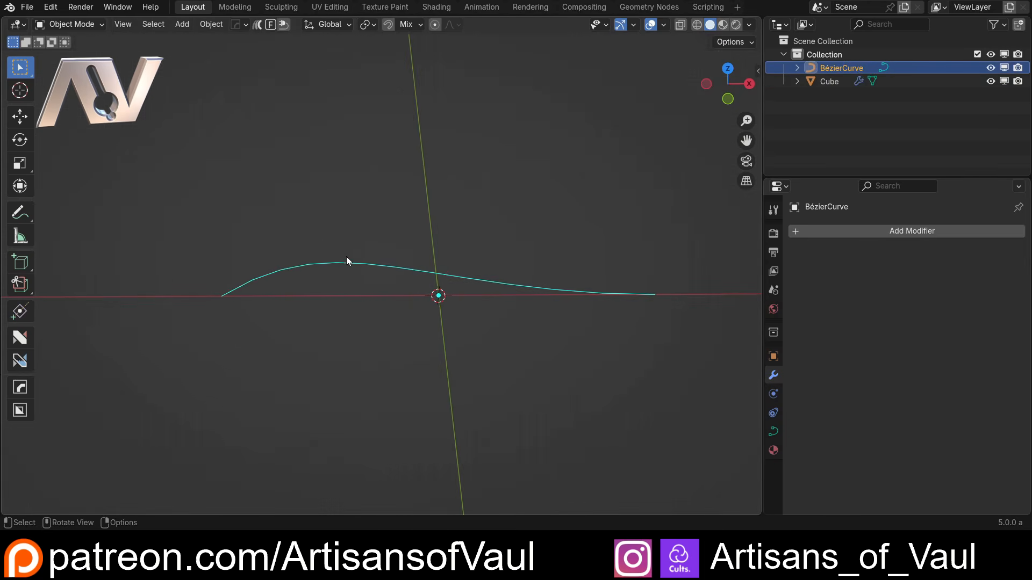
left_click(835, 82)
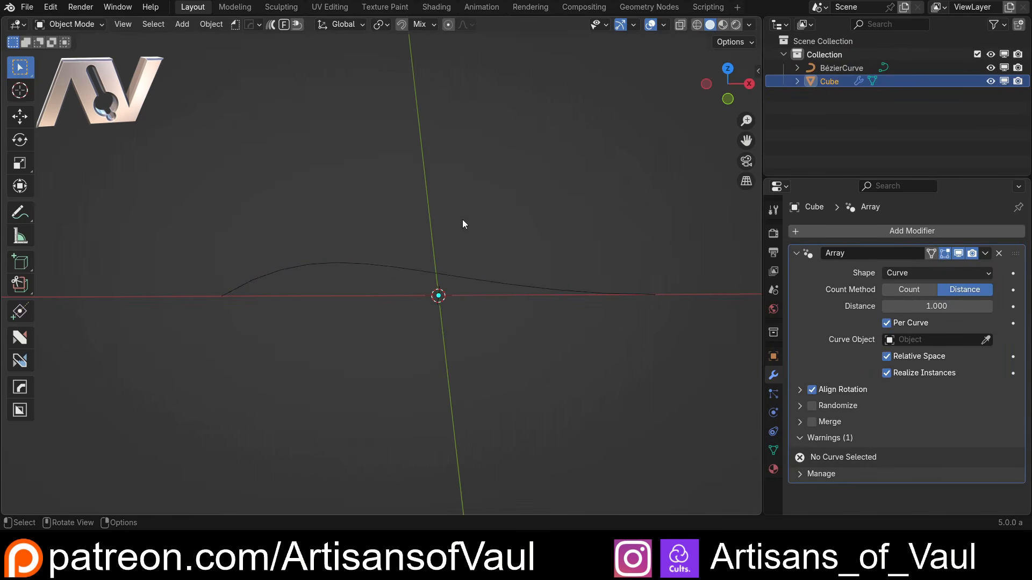
left_click(986, 340)
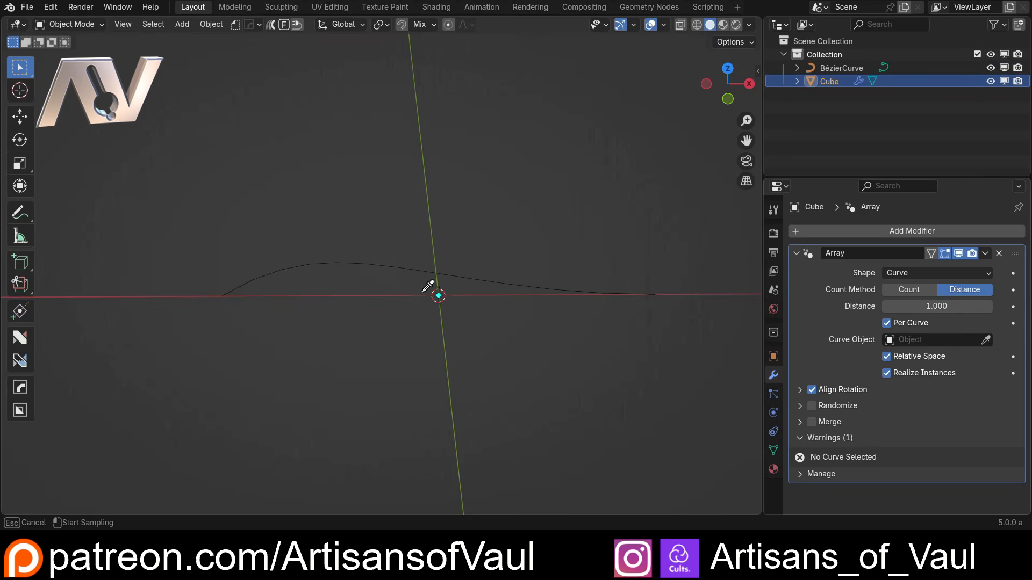
left_click(400, 268)
middle_click_drag(369, 169, 362, 228)
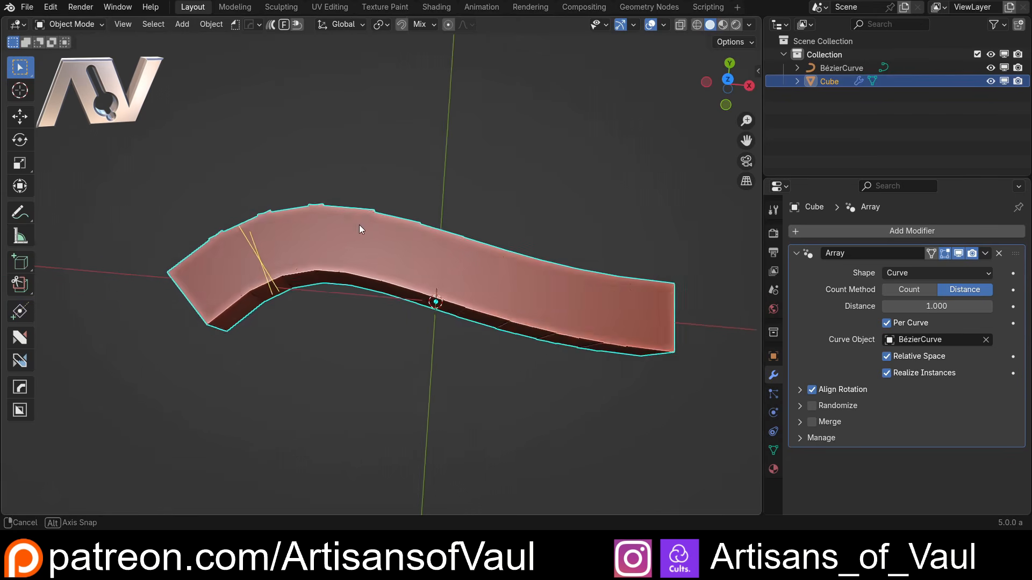
Switch the curve array's count method to Count and raise the count to 6.
scroll(345, 231, "up", 3)
left_click(905, 290)
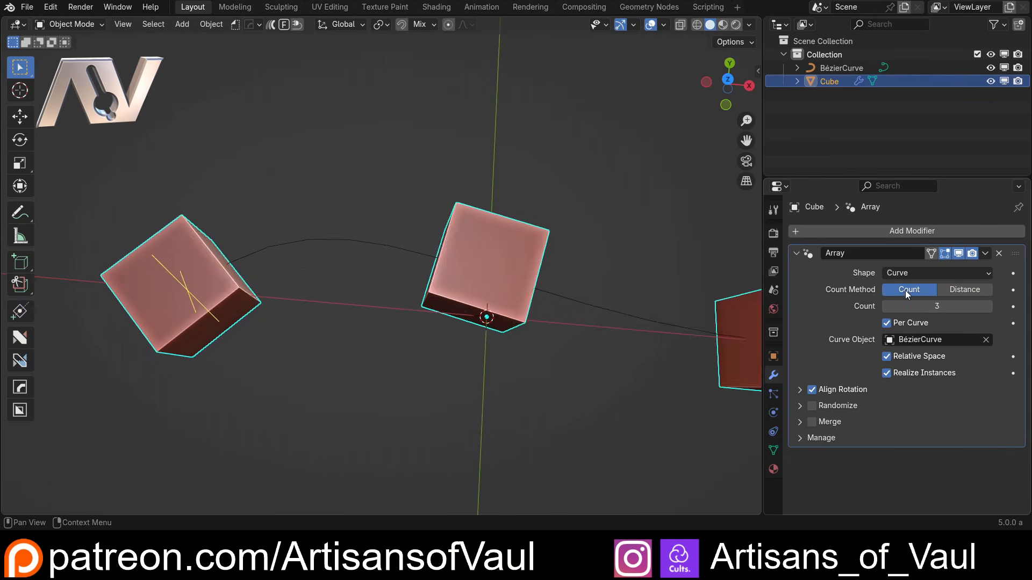
scroll(491, 295, "down", 3)
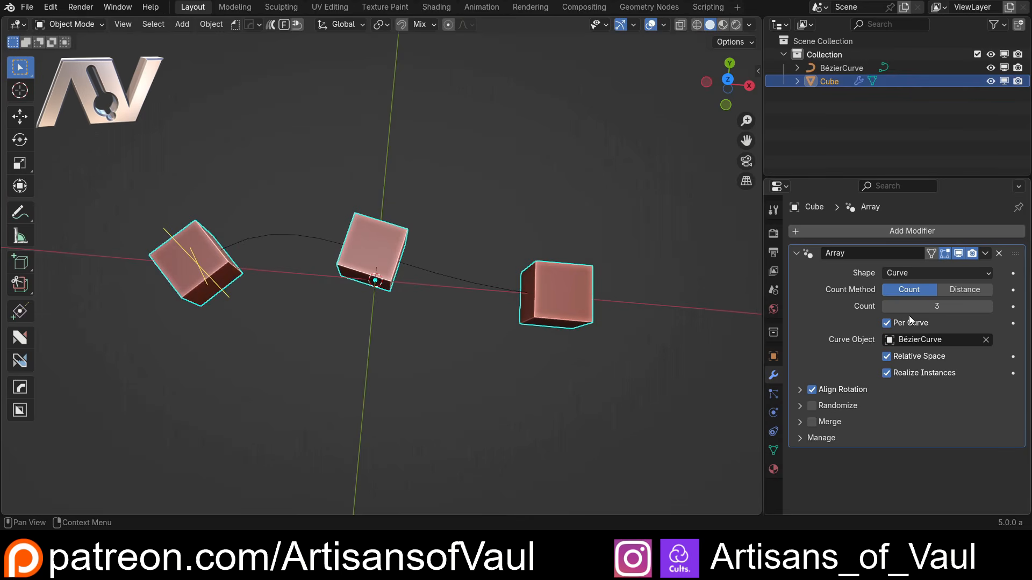
left_click(988, 307)
left_click(988, 307)
left_click(988, 307)
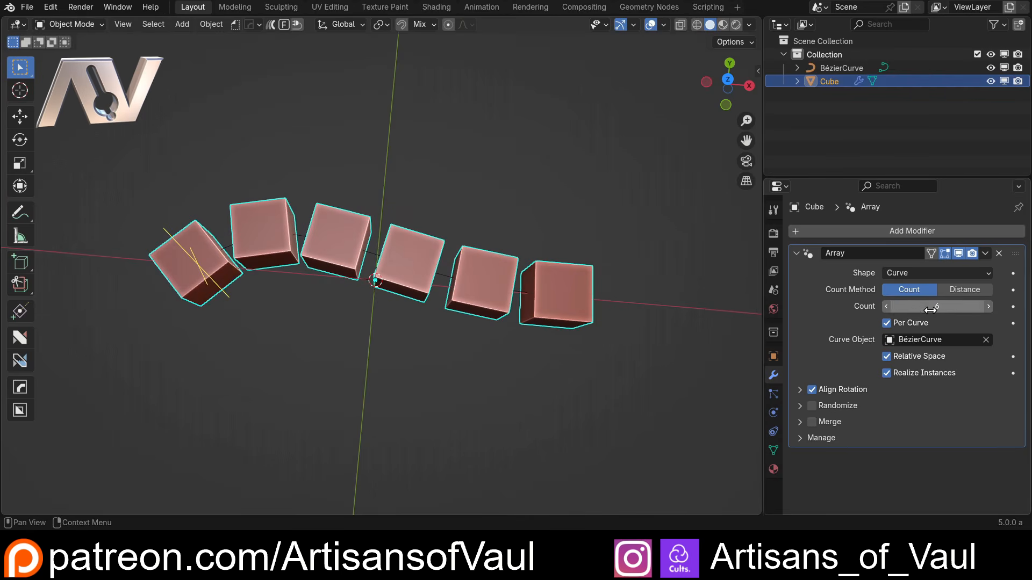
Lower the curve array's count to 3 and raise it to 4.
left_click(885, 307)
left_click(885, 306)
left_click(885, 306)
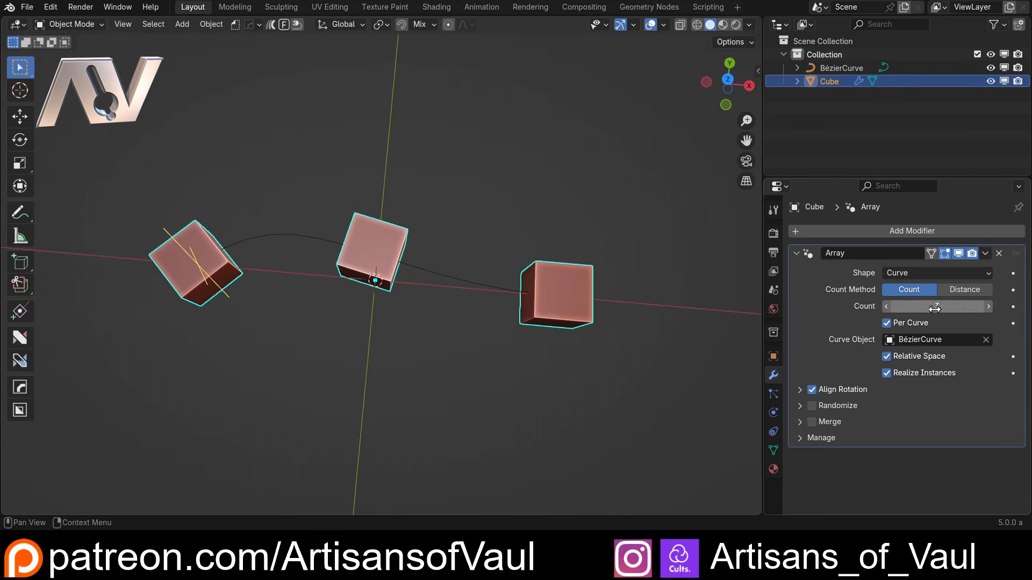
left_click_drag(935, 306, 948, 307)
Switch the array to the Line shape with the Endpoint offset method and set Translation X to 9.580.
left_click(929, 273)
left_click(923, 289)
left_click(975, 309)
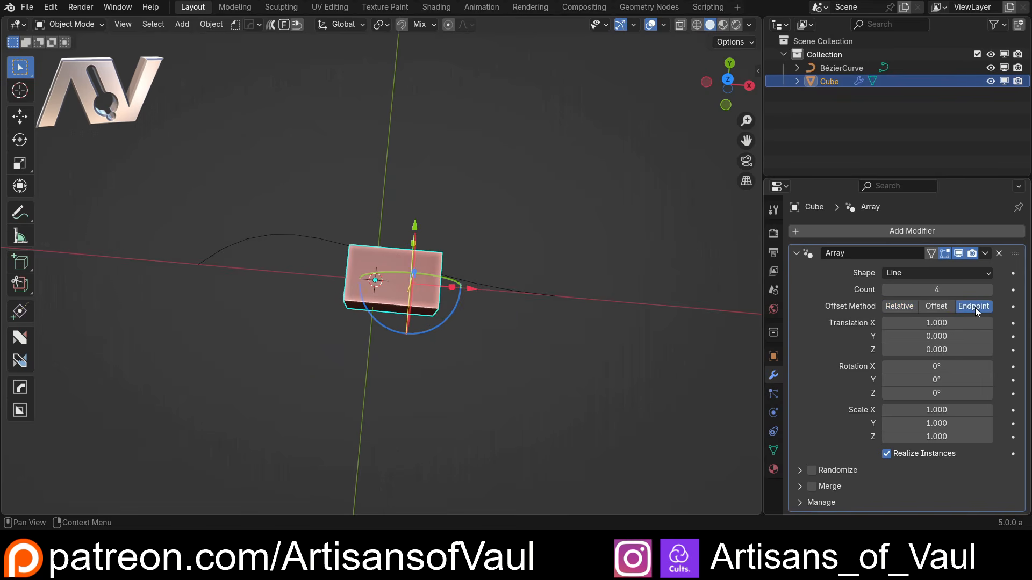
left_click_drag(936, 323, 990, 322)
middle_click_drag(398, 288, 323, 286, "shift")
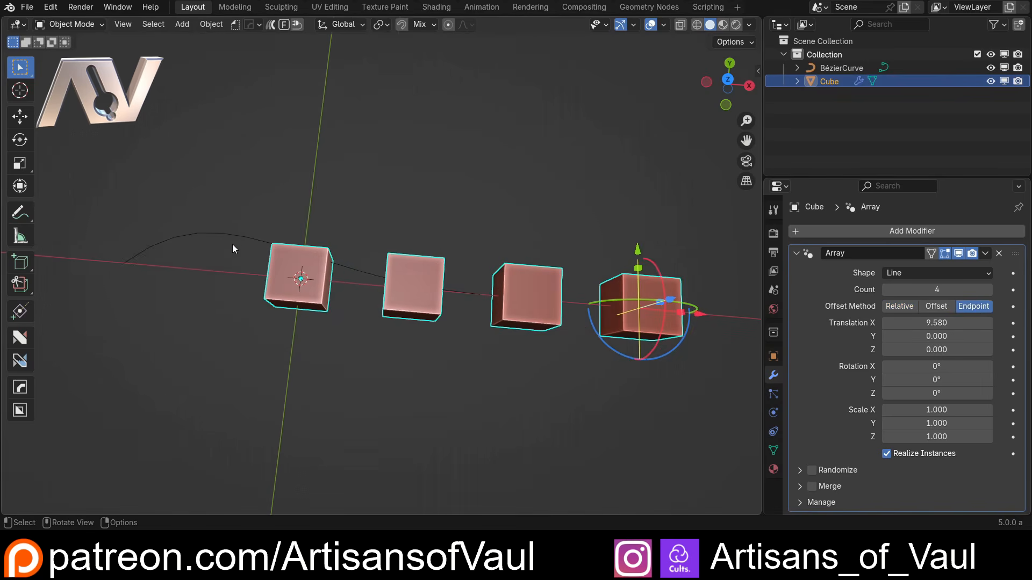
Select the Bézier curve, reselect the cube and set its array shape back to Curve.
left_click(220, 237)
left_click(328, 281)
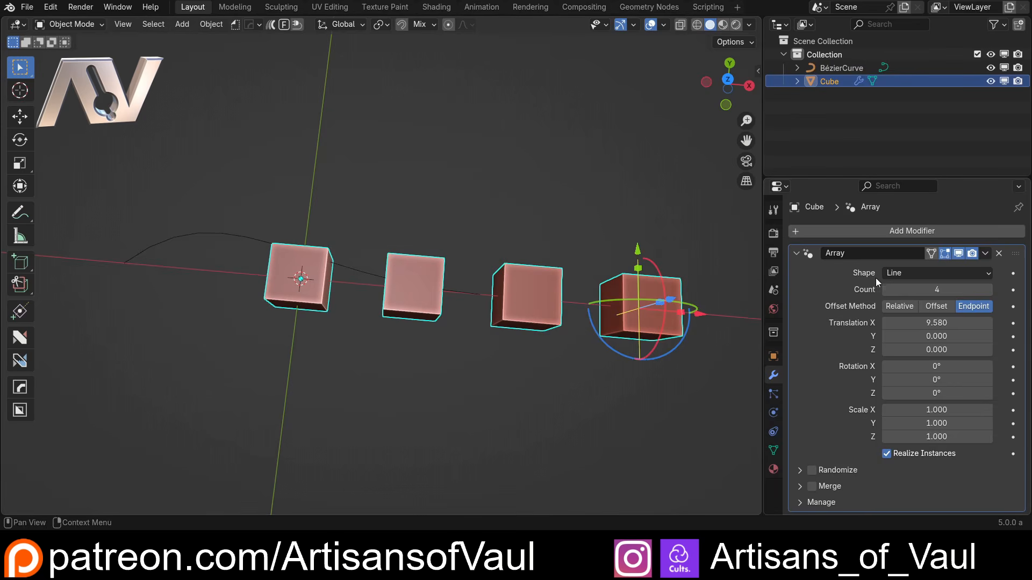
left_click(921, 274)
left_click(916, 318)
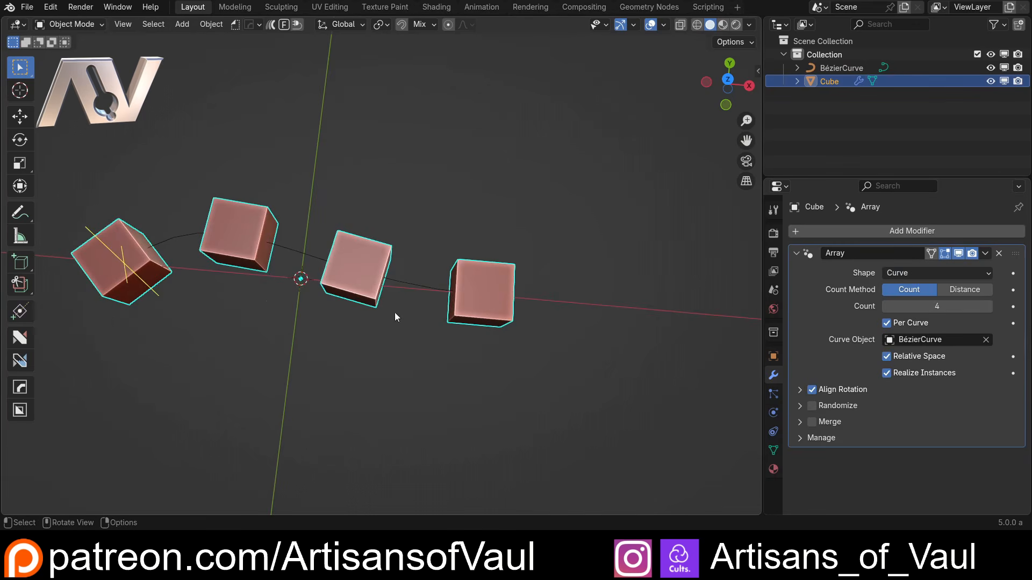
middle_click_drag(489, 304, 556, 293, "shift")
Keep the Curve shape, orbit closer to a top-down angle and adjust the array's count to 3.
left_click(946, 269)
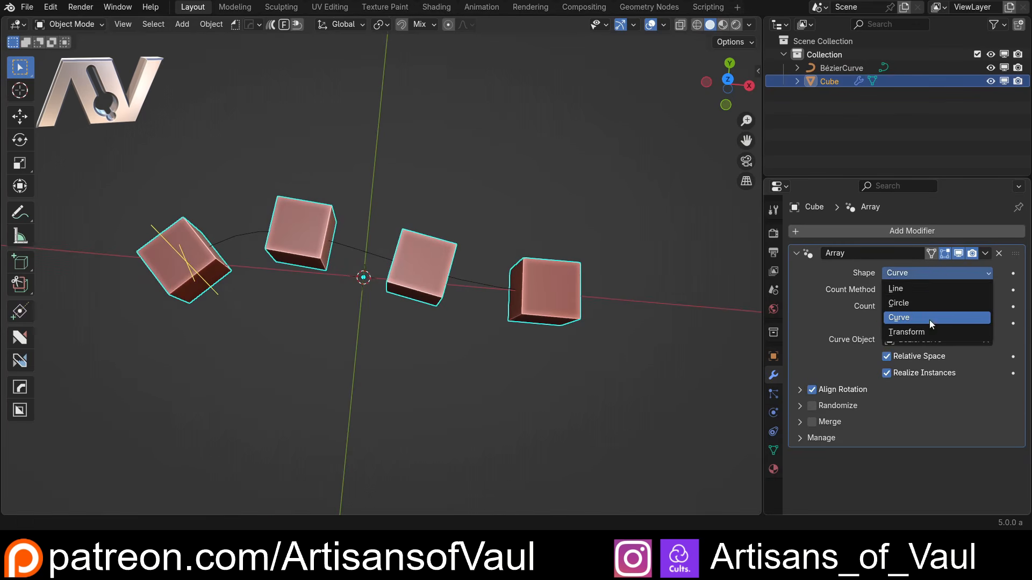
middle_click_drag(373, 250, 384, 246, "shift")
middle_click_drag(421, 241, 447, 278)
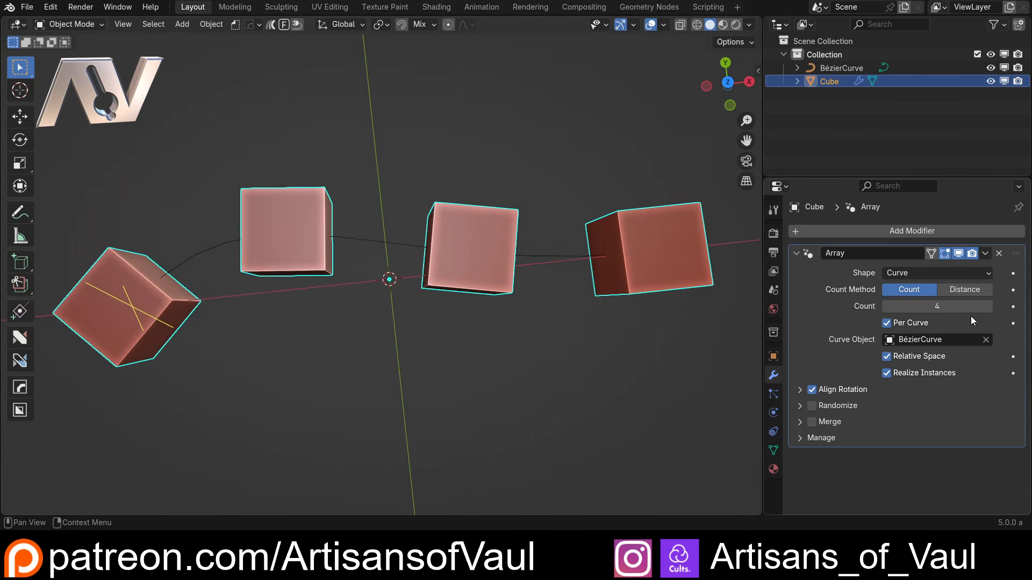
left_click(989, 306)
left_click(886, 307)
left_click(886, 307)
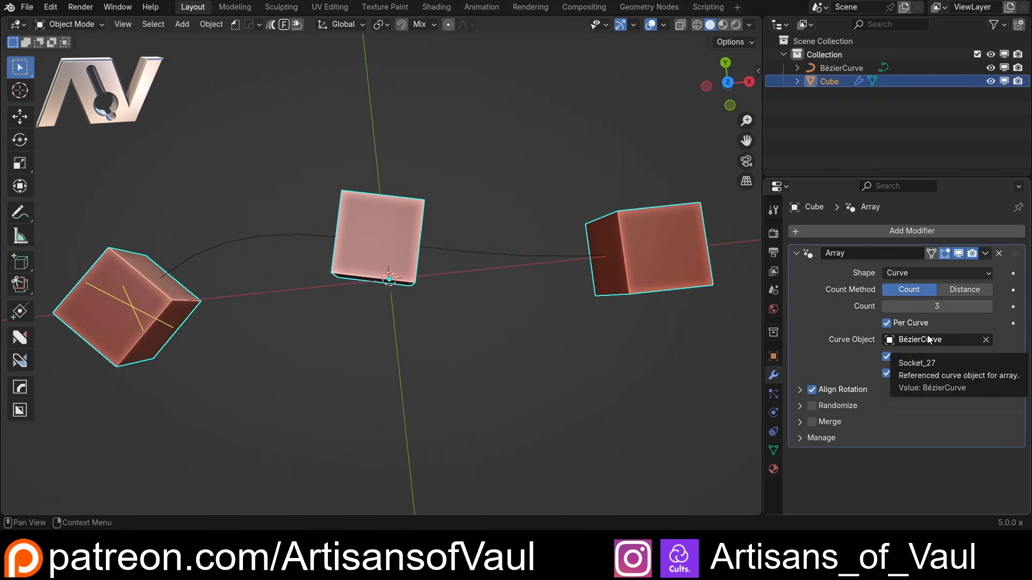
Turn off Relative Space in the cube's curve array and compare the cubes with the Bézier curve.
left_click(888, 358)
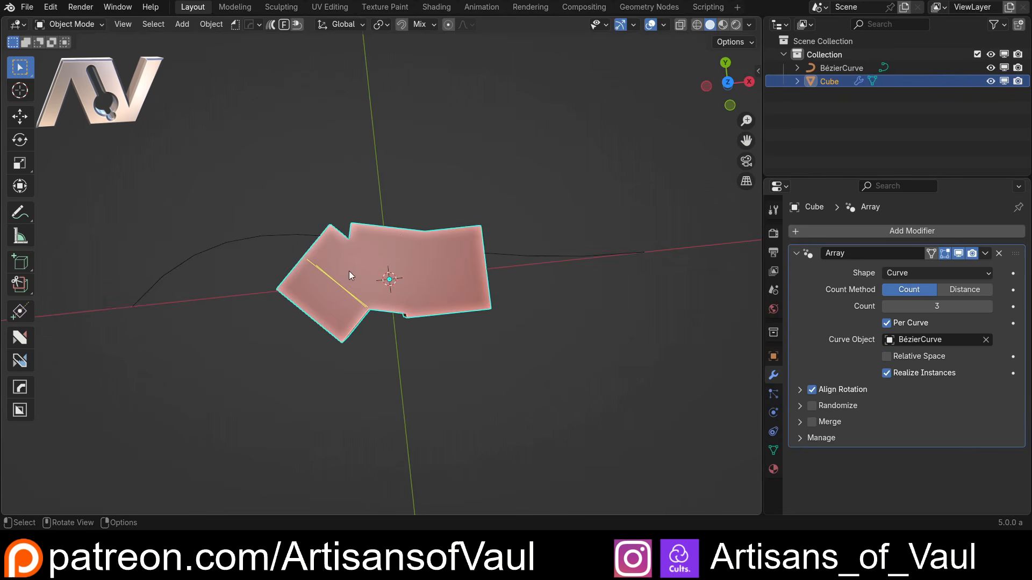
left_click(242, 237)
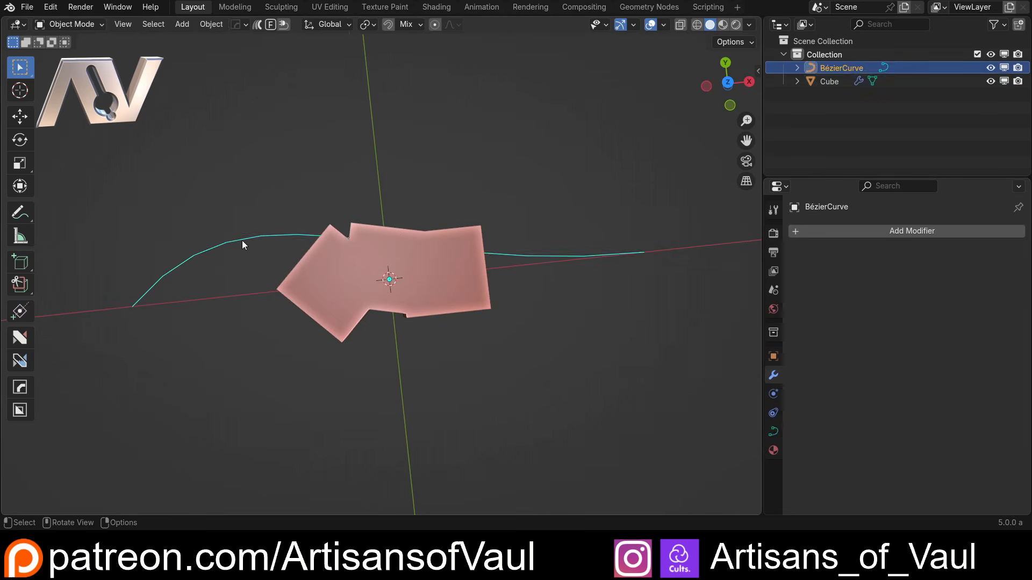
left_click(383, 292)
Try applying the Bézier curve's scale and undo it.
left_click(273, 246)
key("ctrl+a")
left_click(573, 212)
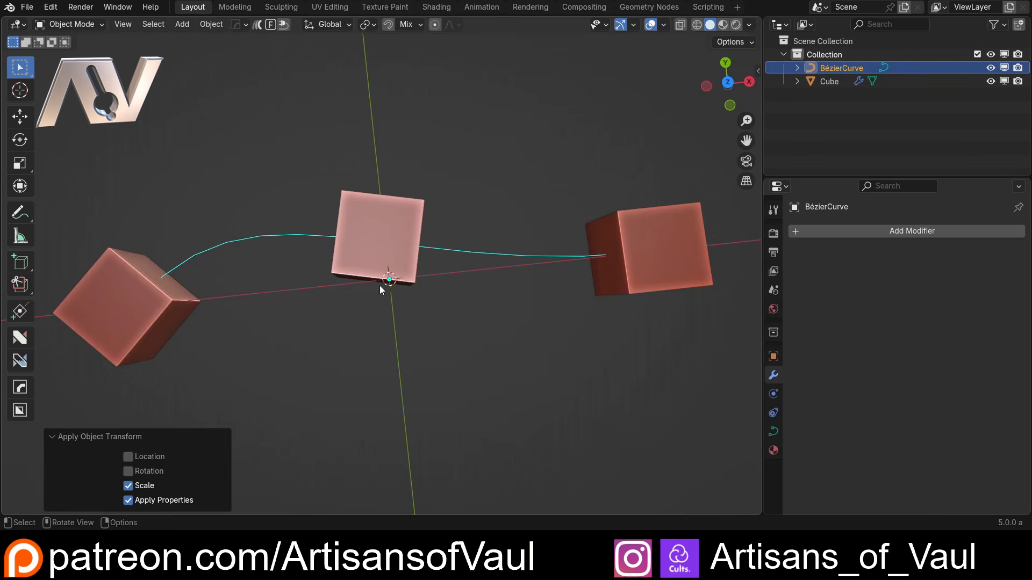
key("ctrl+z")
Examine how the arrayed cubes line up with the curve from the top view in wireframe, returning to solid shading.
left_click(728, 83)
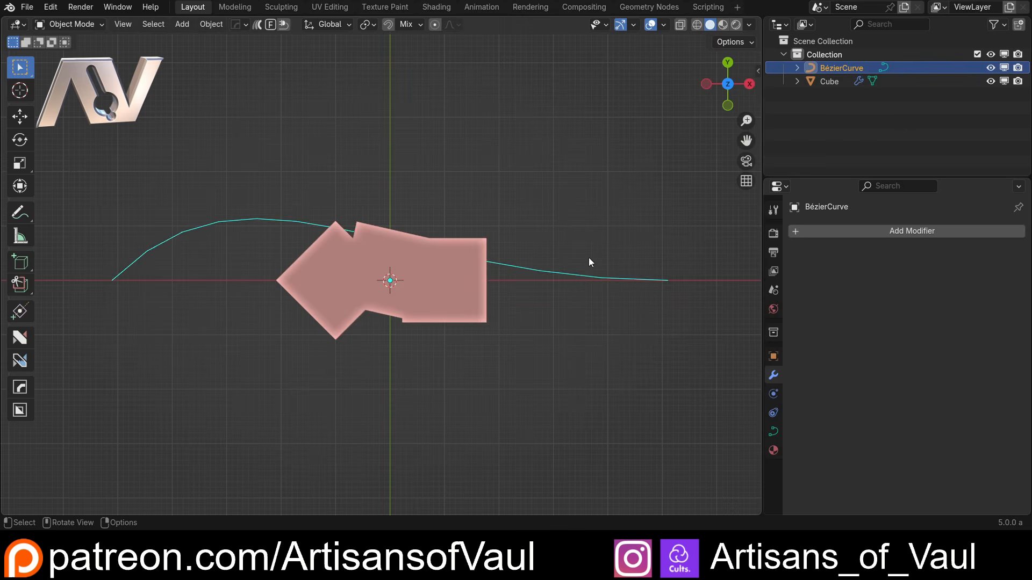
left_click(571, 225)
left_click(285, 220)
key("shift+z")
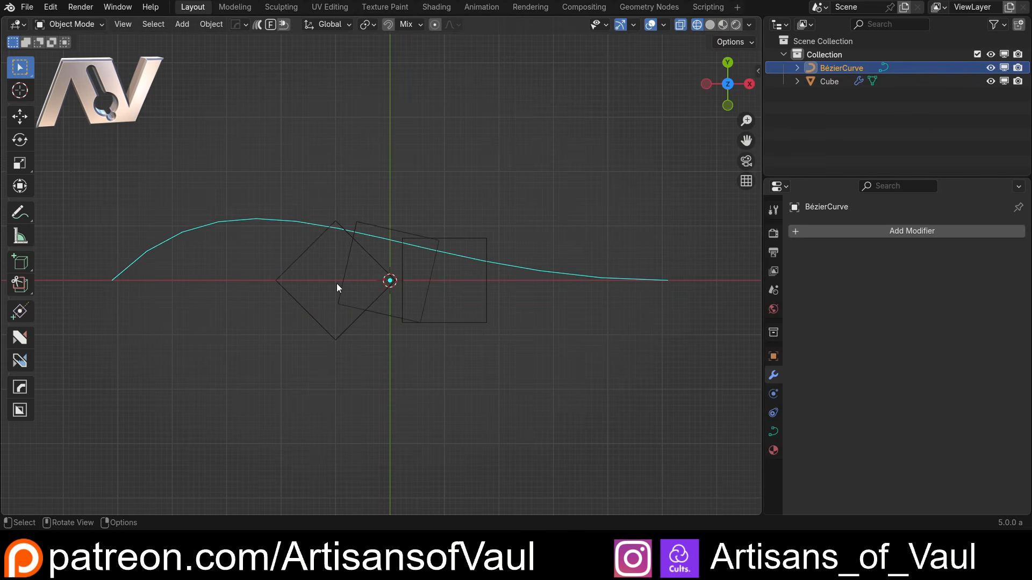
mouse_move(333, 284)
left_mouse_down()
mouse_move(395, 264)
mouse_move(458, 280)
left_mouse_up()
key("ctrl+z")
key("shift+z")
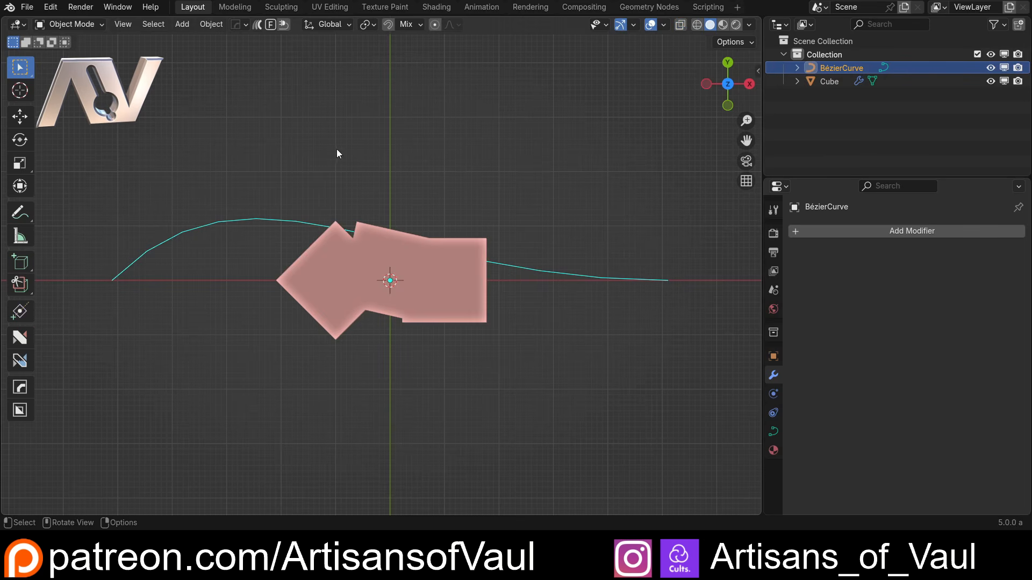
Show the transform values and compare the scale of the cube with that of the Bézier curve.
key("n")
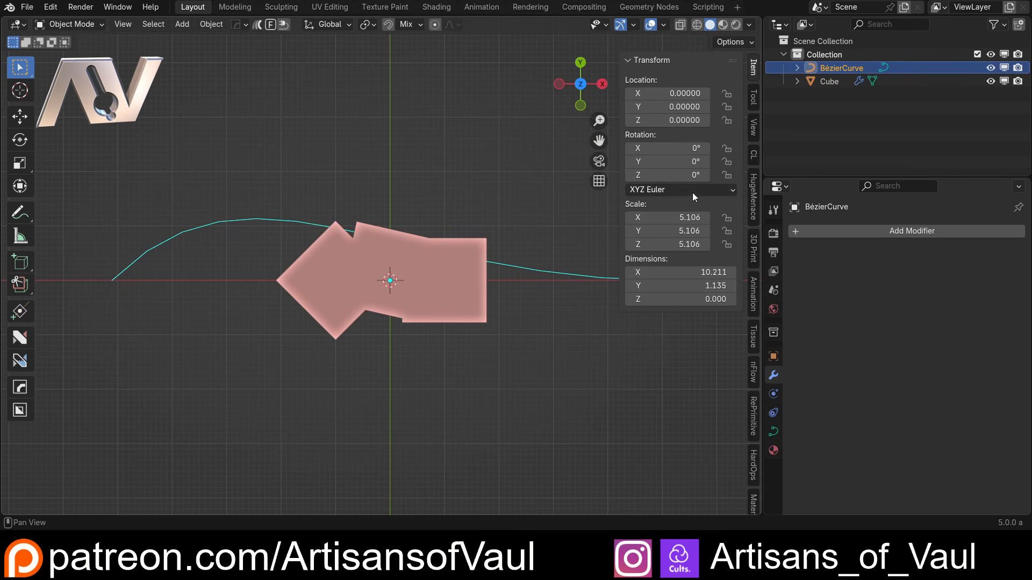
left_click(430, 286)
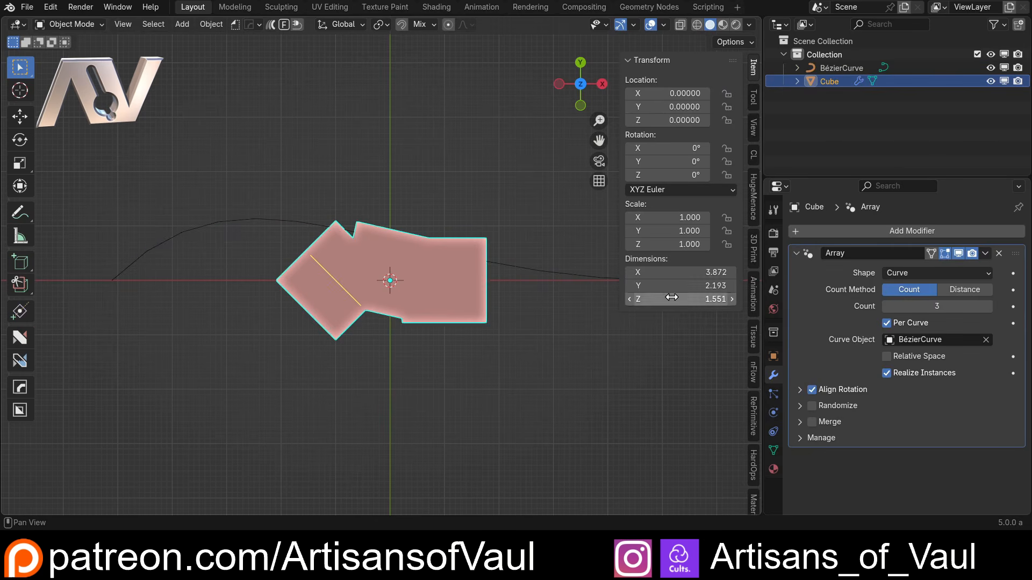
left_click(273, 231)
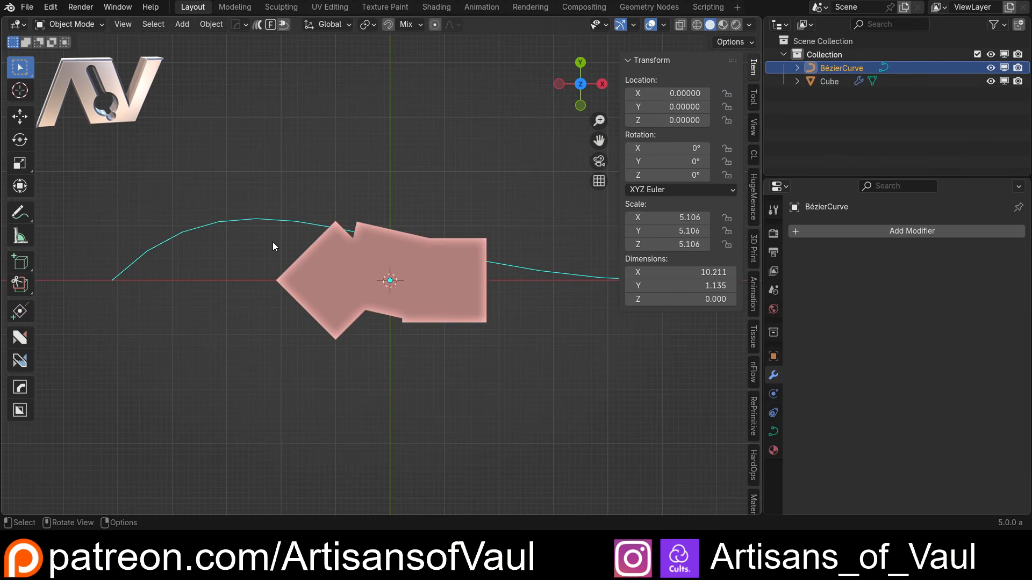
left_click(363, 279)
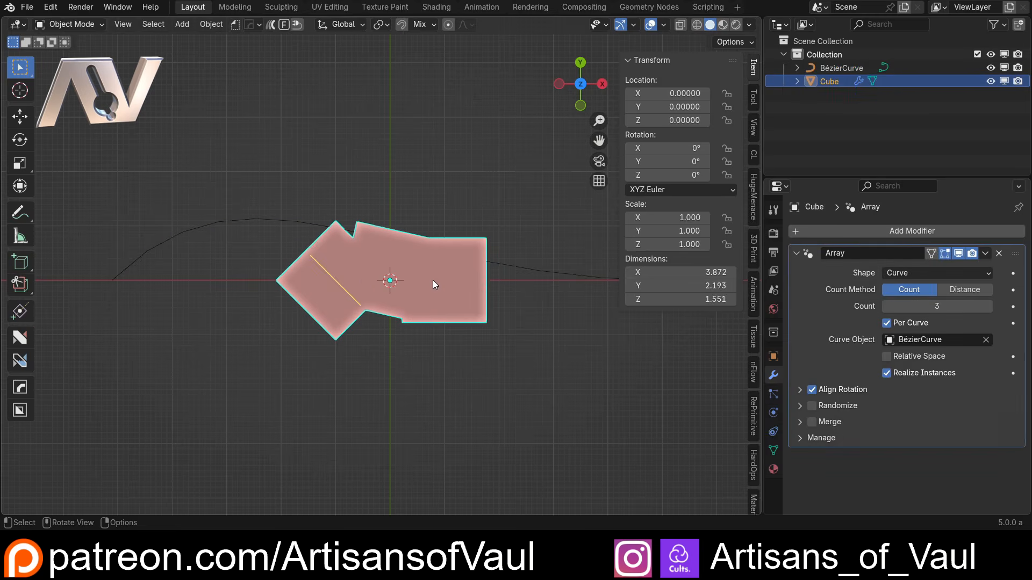
Turn Relative Space back on in the cube's array and view the cubes along the whole curve.
left_click(887, 357)
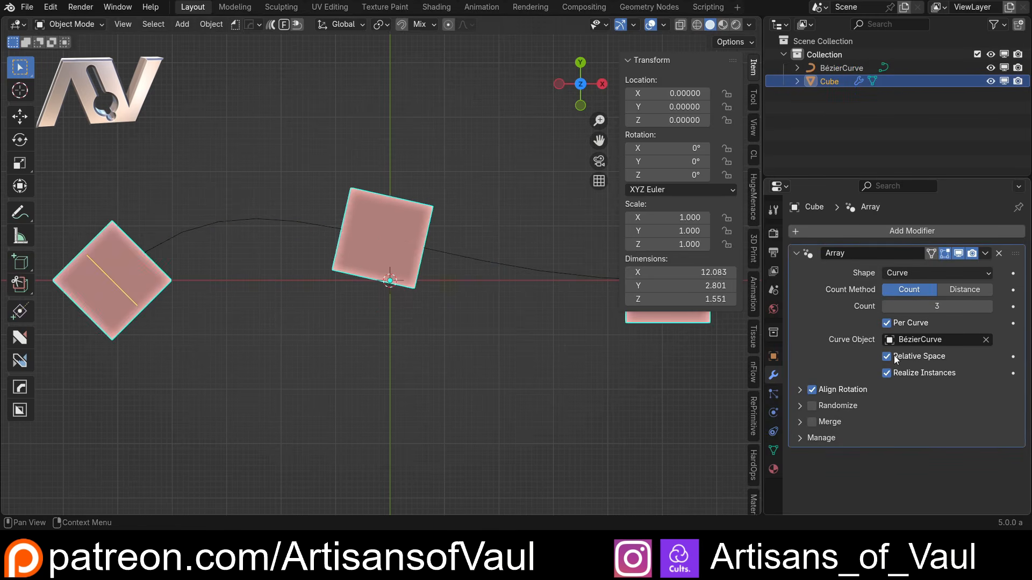
scroll(508, 269, "down", 2)
middle_click_drag(451, 271, 412, 276, "shift")
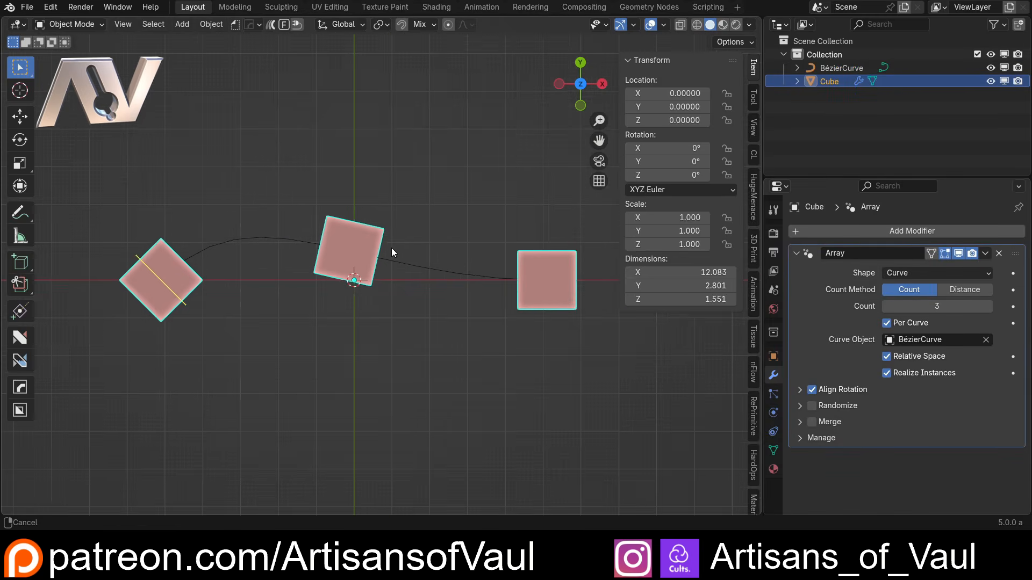
left_click(423, 257)
left_click(350, 256)
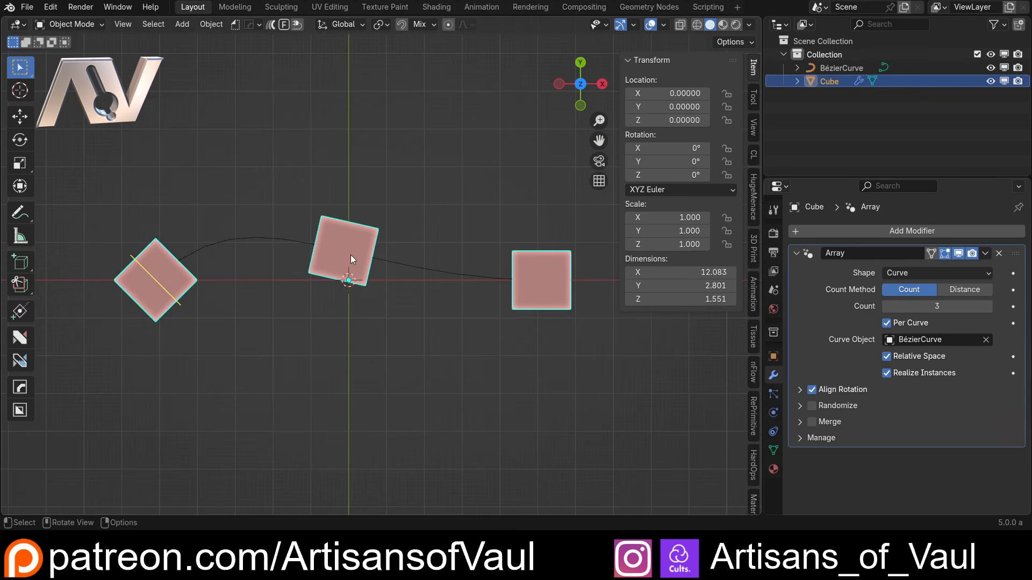
Turn off Relative Space in the array and apply the Bézier curve's scale.
left_click(895, 359)
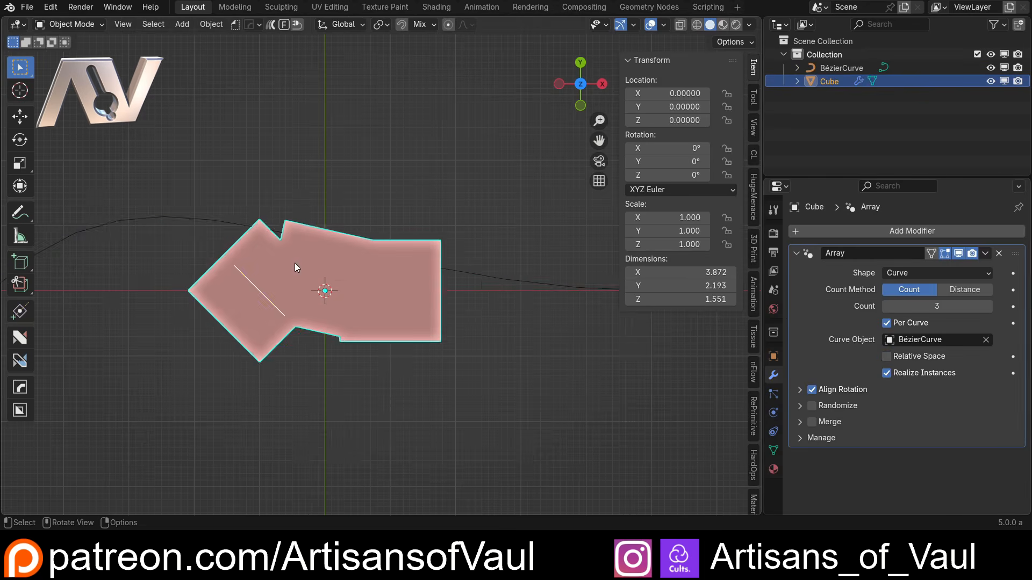
left_click(473, 277)
key("ctrl+a")
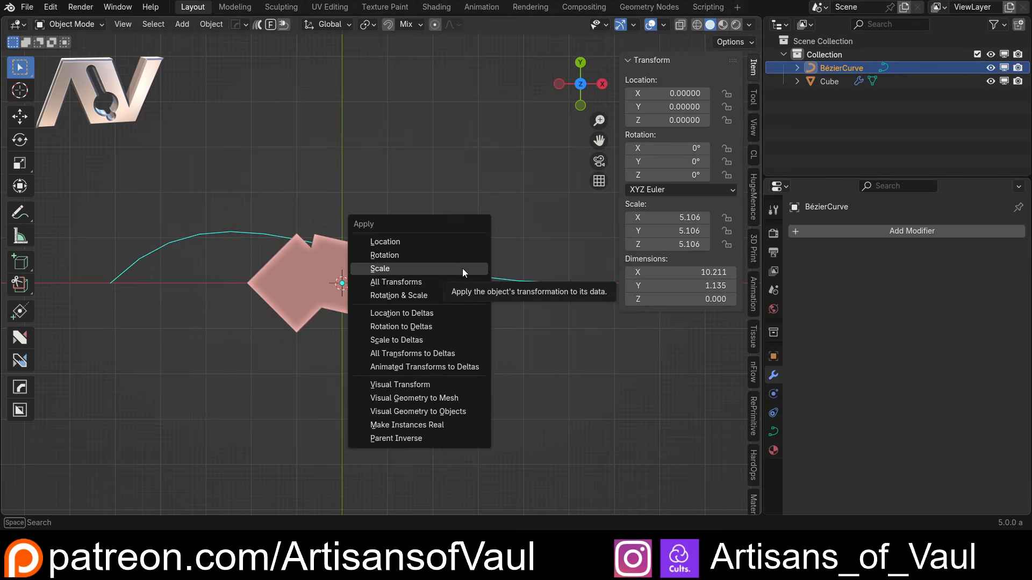
left_click(462, 268)
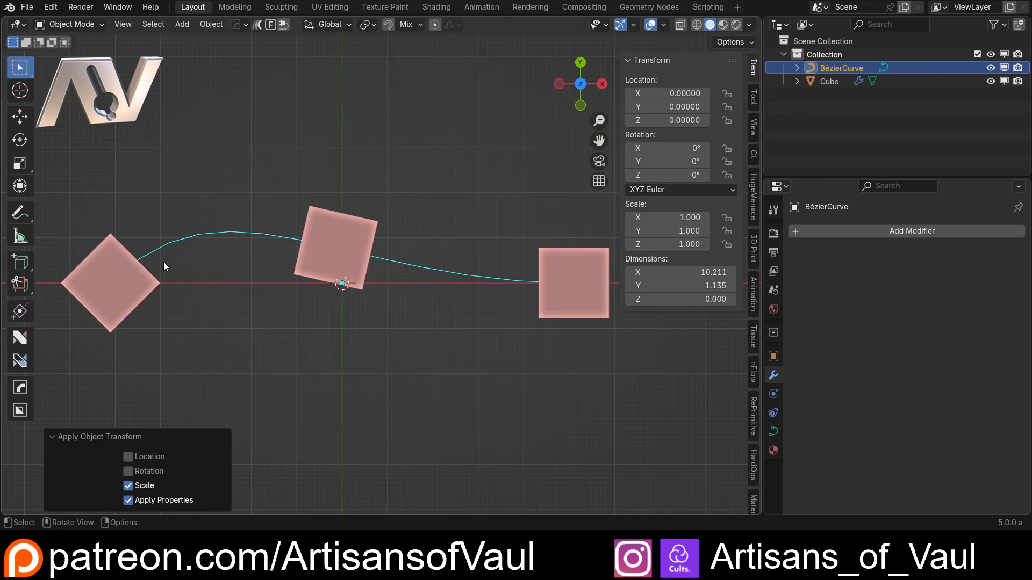
Re-enable Relative Space in the cube's array and compare the cube's and curve's scale values.
left_click(333, 242)
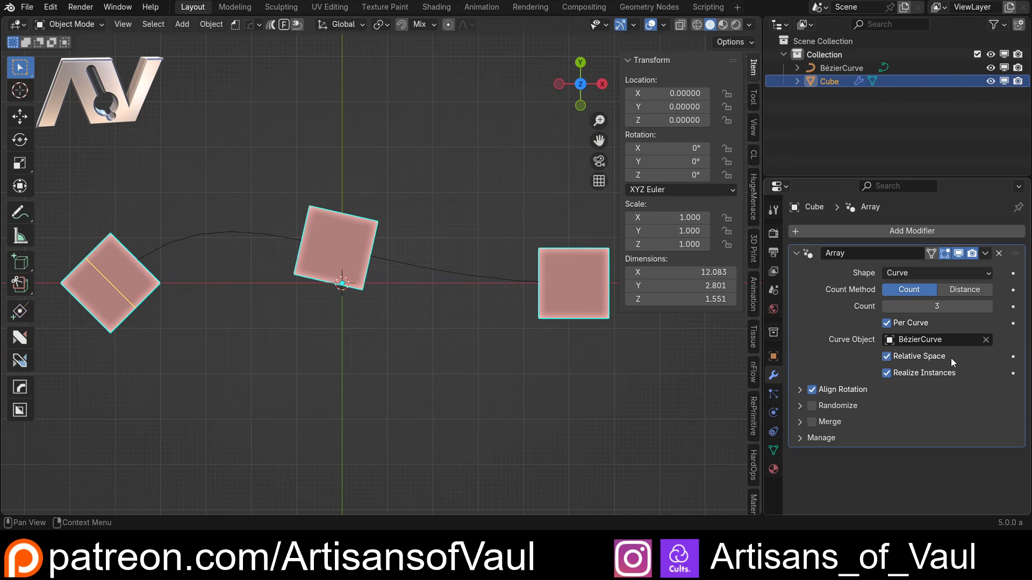
left_click(309, 230)
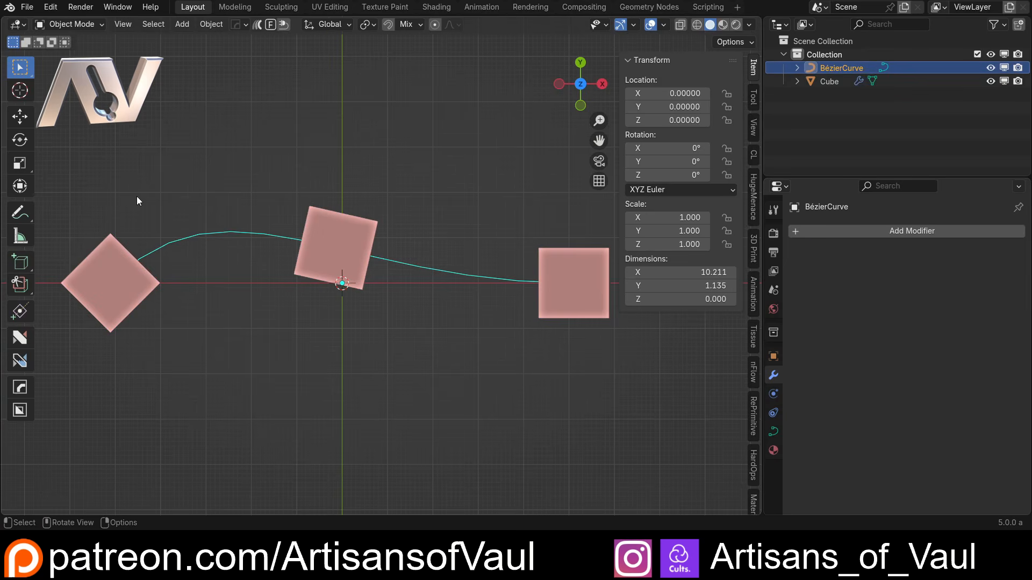
left_click(555, 276)
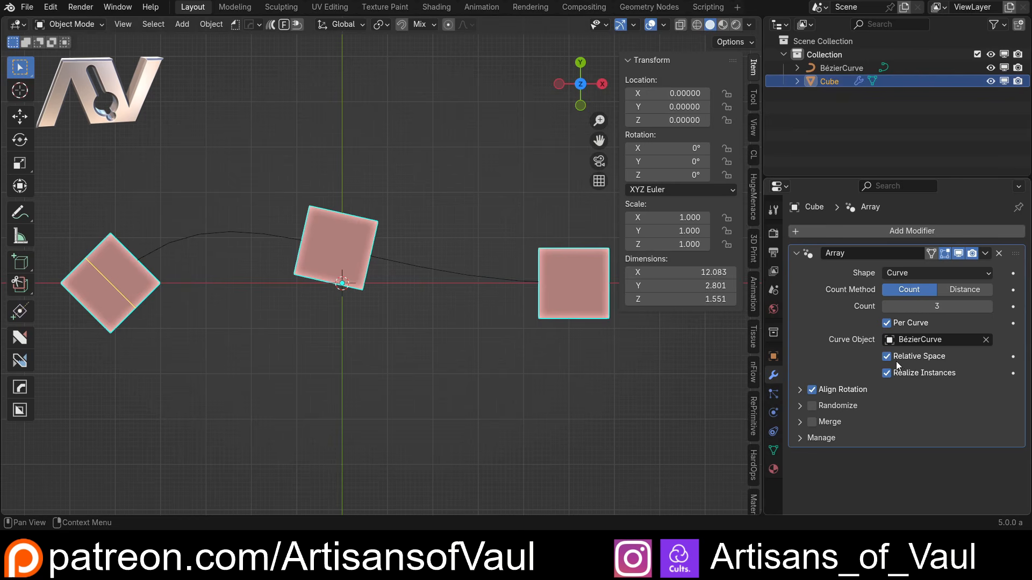
Switch the array's count method to Distance and raise the distance to 2.630 and on to 3.870.
left_click(965, 289)
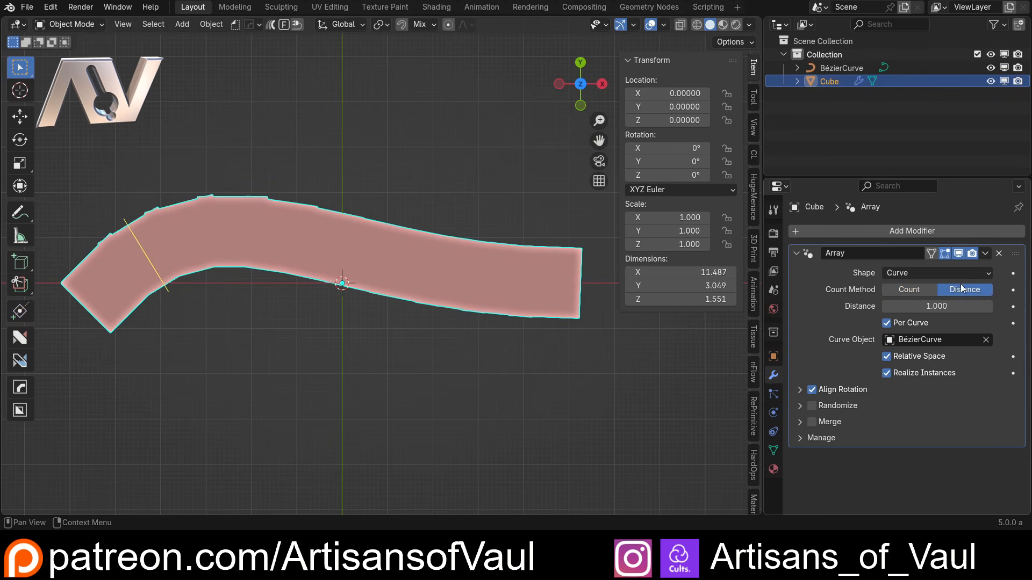
left_click_drag(937, 306, 986, 306)
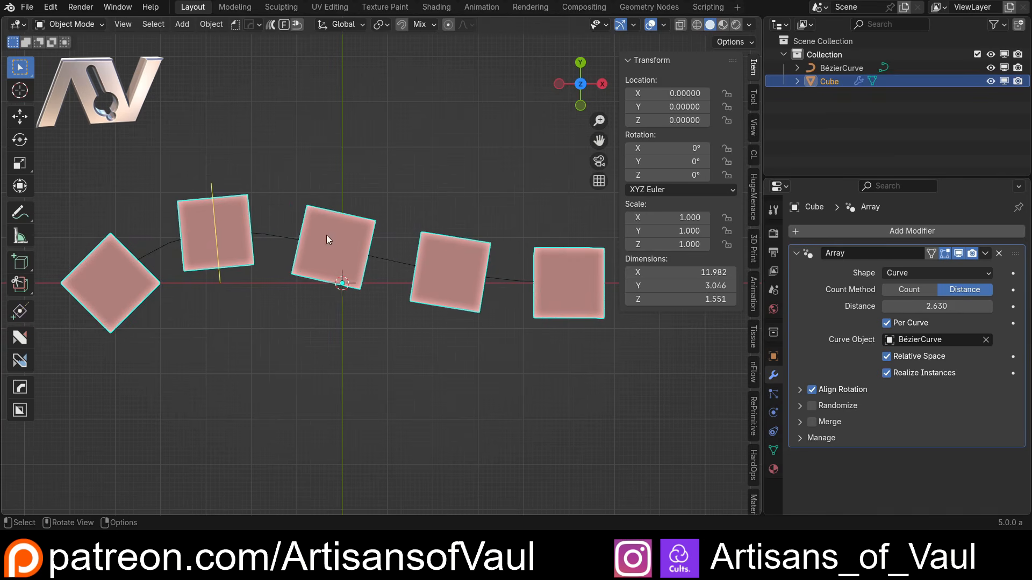
middle_click_drag(508, 305, 481, 300, "shift")
left_click_drag(936, 306, 962, 306)
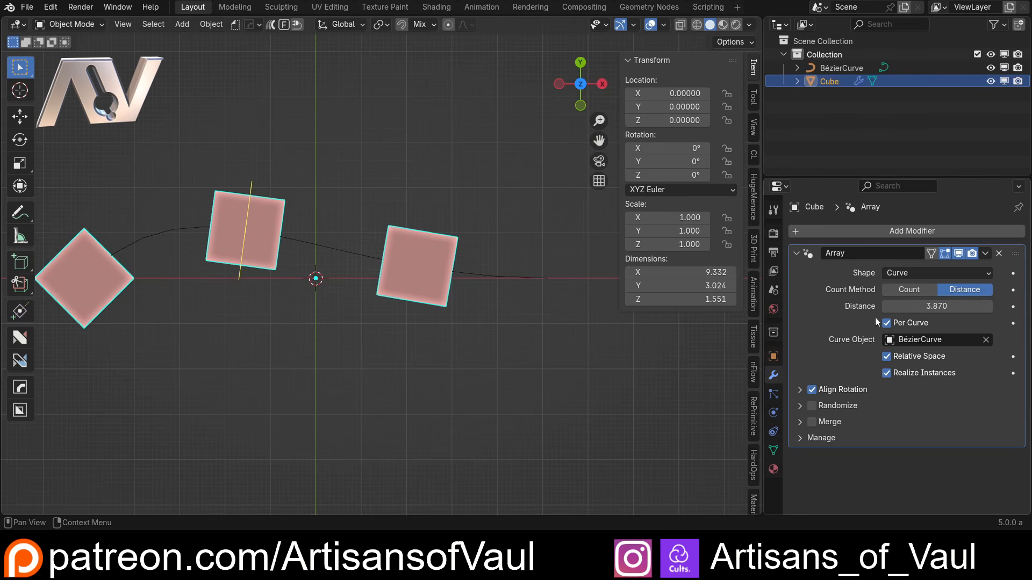
Duplicate the Bézier curve's spline in Edit Mode, offset the copy about 9.93 in X and 4.75 in Y, and return to Object Mode.
left_click(579, 88)
left_click(580, 86)
scroll(363, 244, "down", 3)
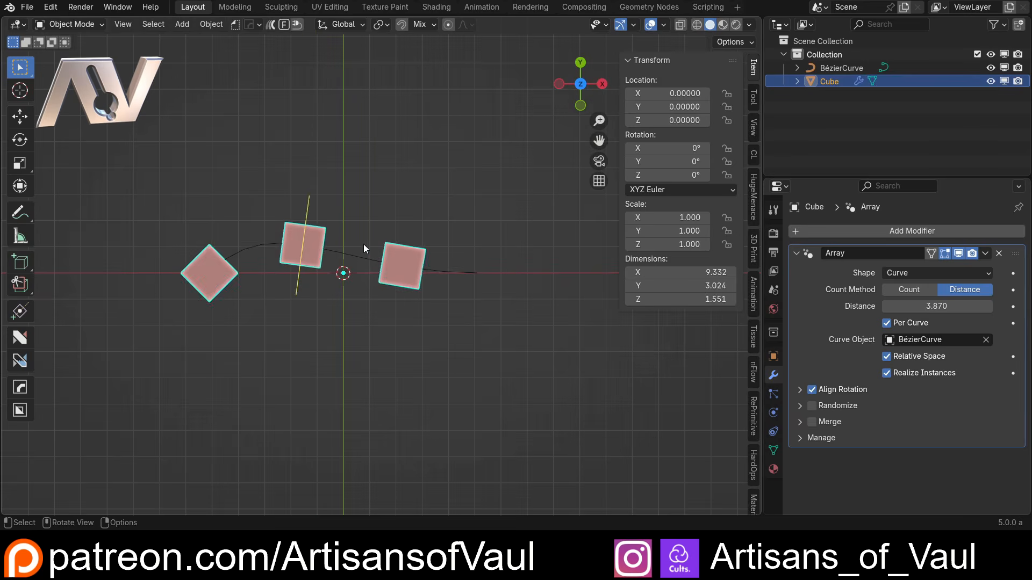
left_click(360, 254)
scroll(326, 270, "up", 2)
key("Tab")
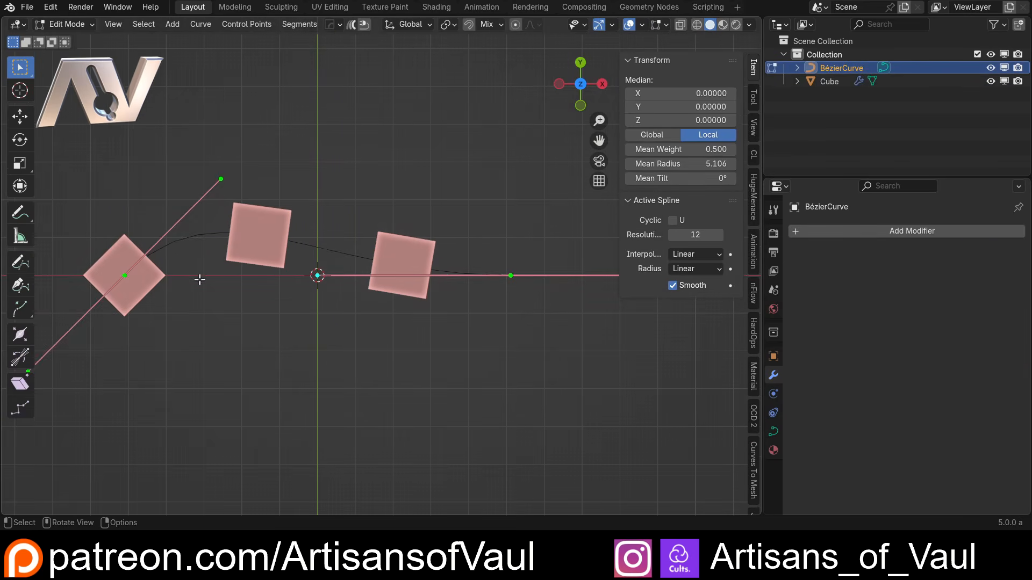
scroll(467, 221, "down", 3)
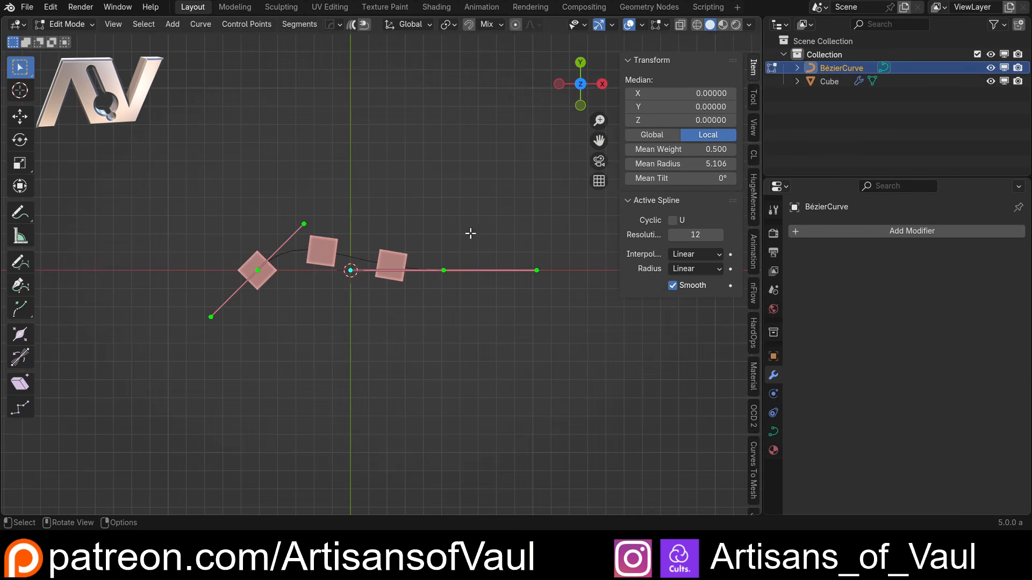
key("shift+d")
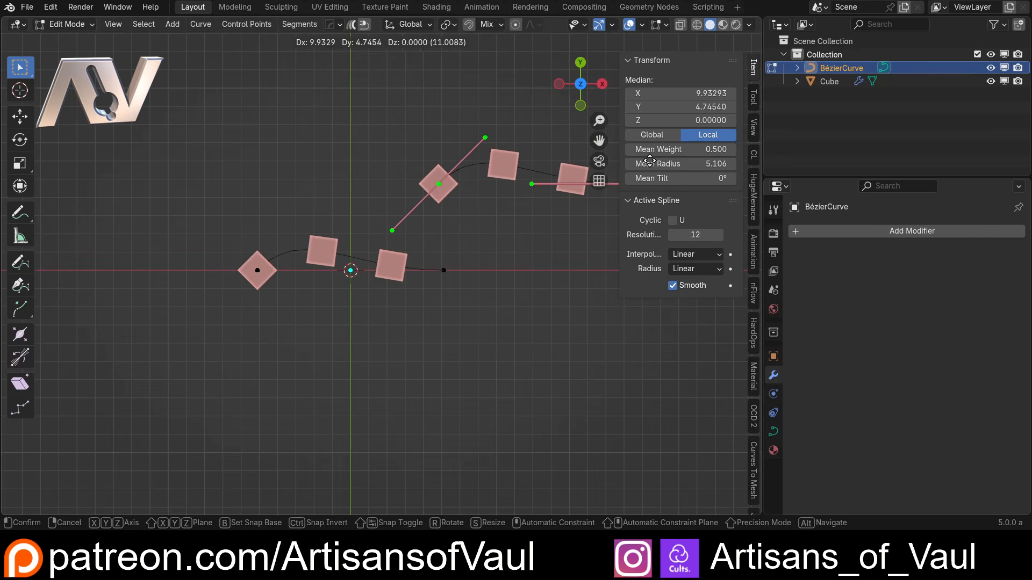
left_click(449, 242)
scroll(449, 243, "up", 1)
key("Tab")
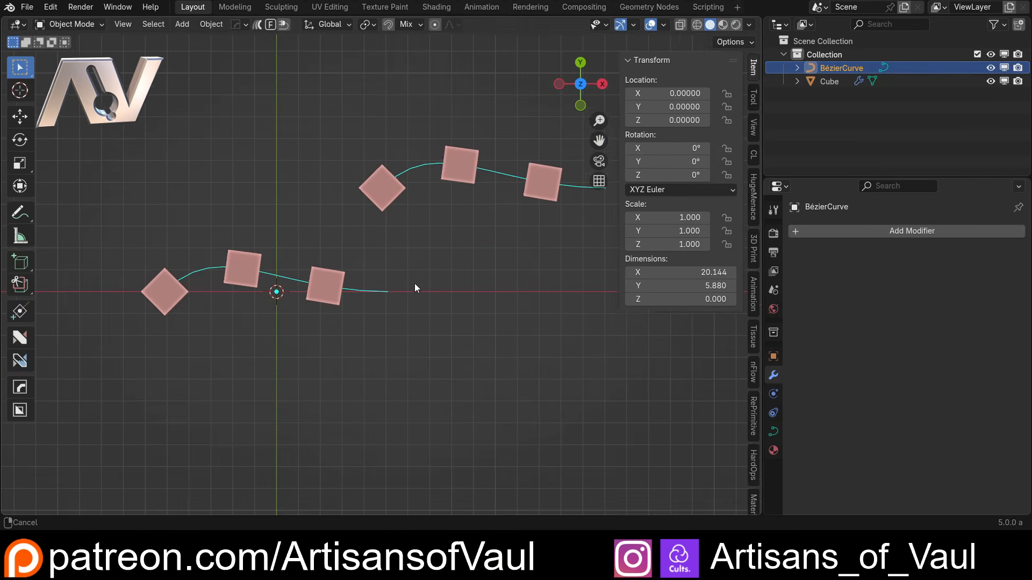
Select the cube and the curve object in turn, hide the transform values and examine the cubes along both splines.
middle_click_drag(414, 283, 322, 311, "shift")
left_click(821, 82)
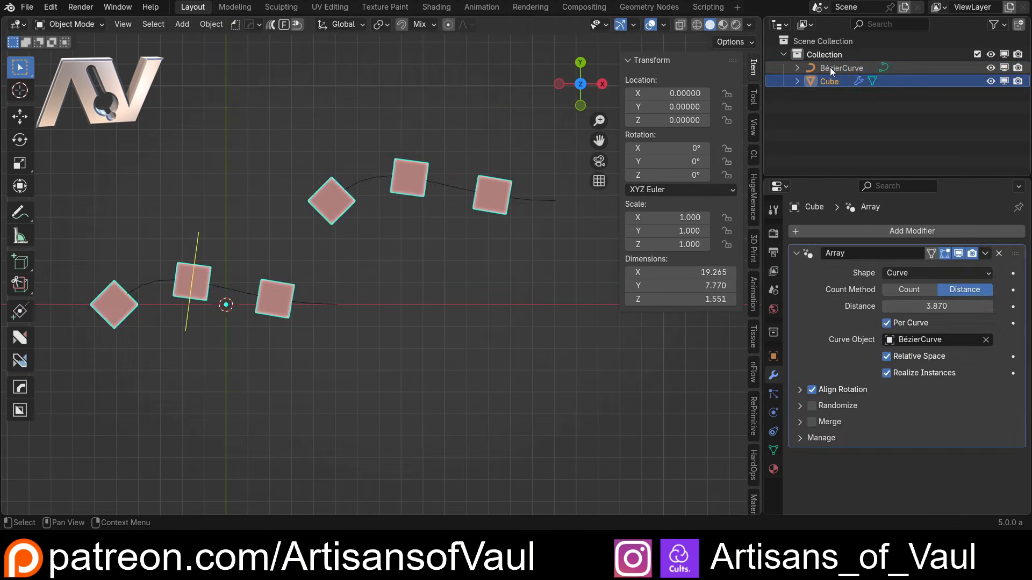
left_click(830, 67)
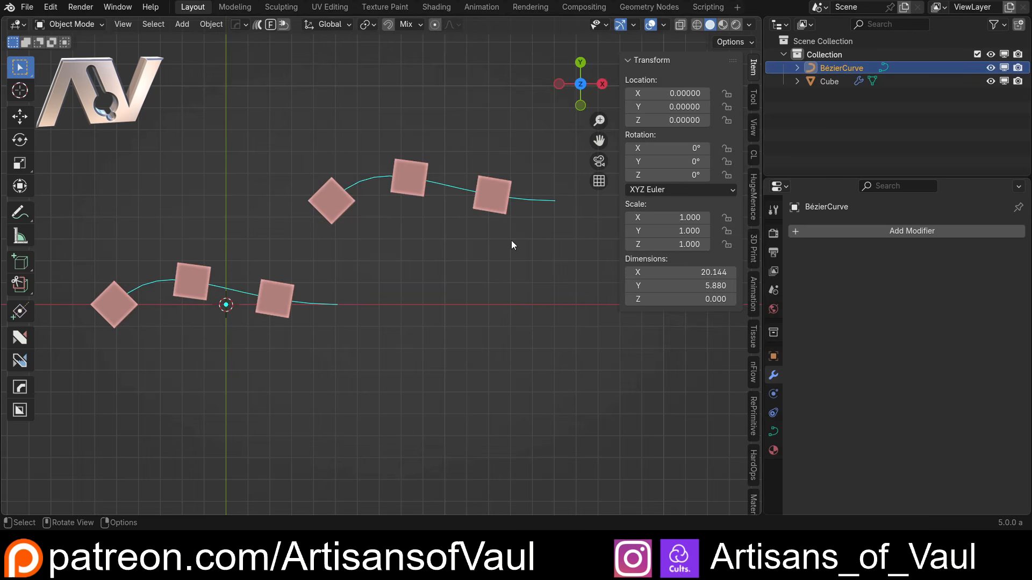
key("n")
scroll(311, 259, "up", 1)
middle_click_drag(272, 250, 368, 264, "shift")
scroll(385, 252, "up", 2)
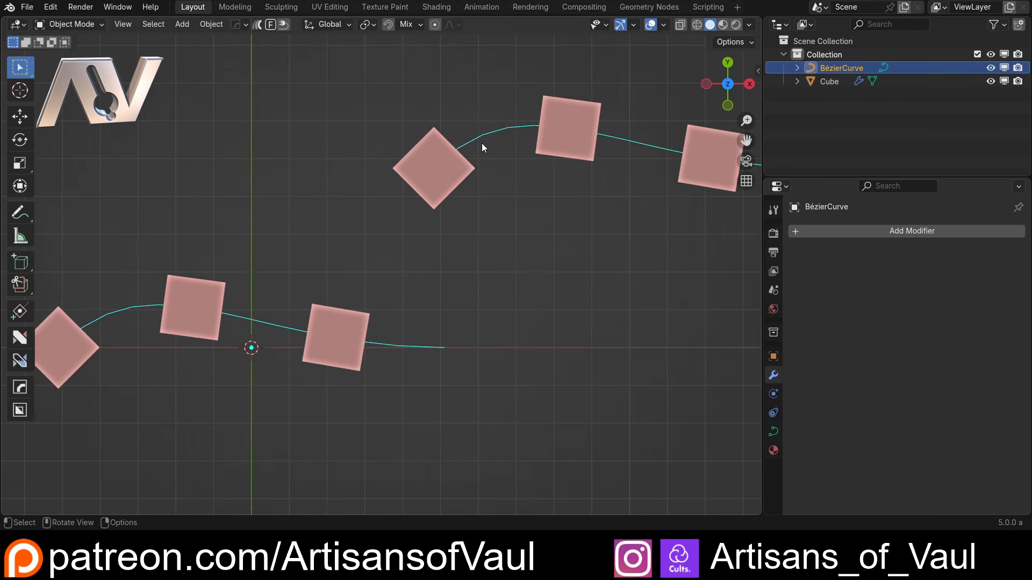
scroll(467, 172, "down", 2)
scroll(354, 255, "up", 1)
middle_click_drag(426, 282, 414, 288, "shift")
Select the cube and switch its array's count method back to Count.
left_click(352, 331)
left_click(901, 288)
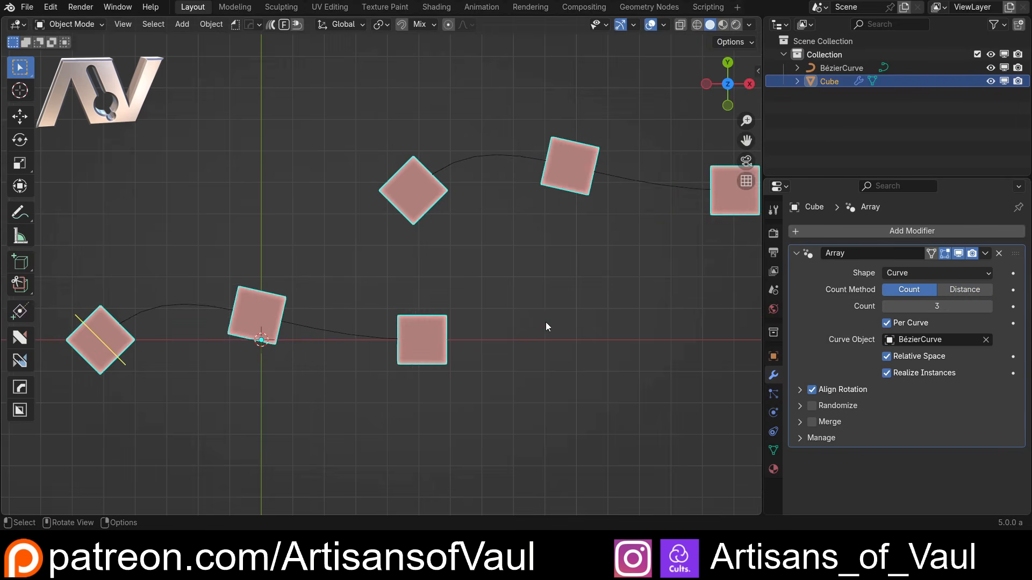
scroll(546, 323, "down", 2)
scroll(547, 312, "up", 1)
middle_click_drag(546, 312, 526, 313, "shift")
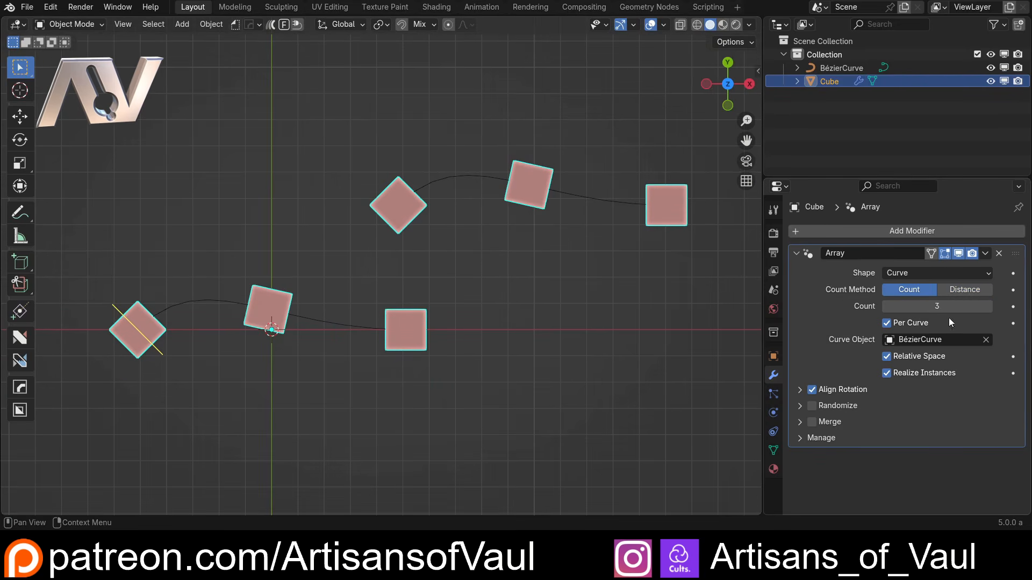
Raise the array's count to 5 and lower it back to 3.
left_click(988, 306)
left_click(988, 306)
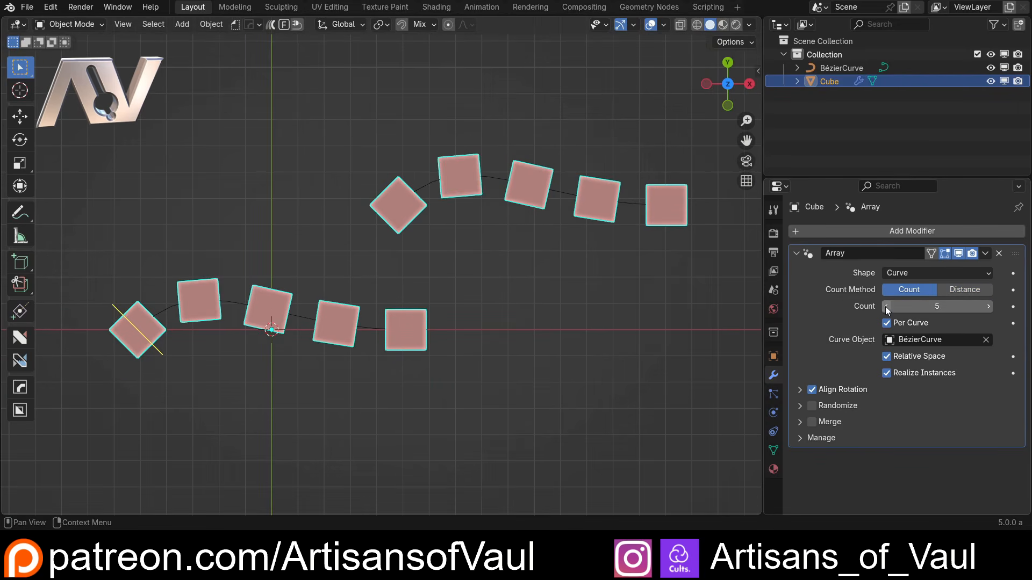
left_click(886, 306)
left_click(885, 306)
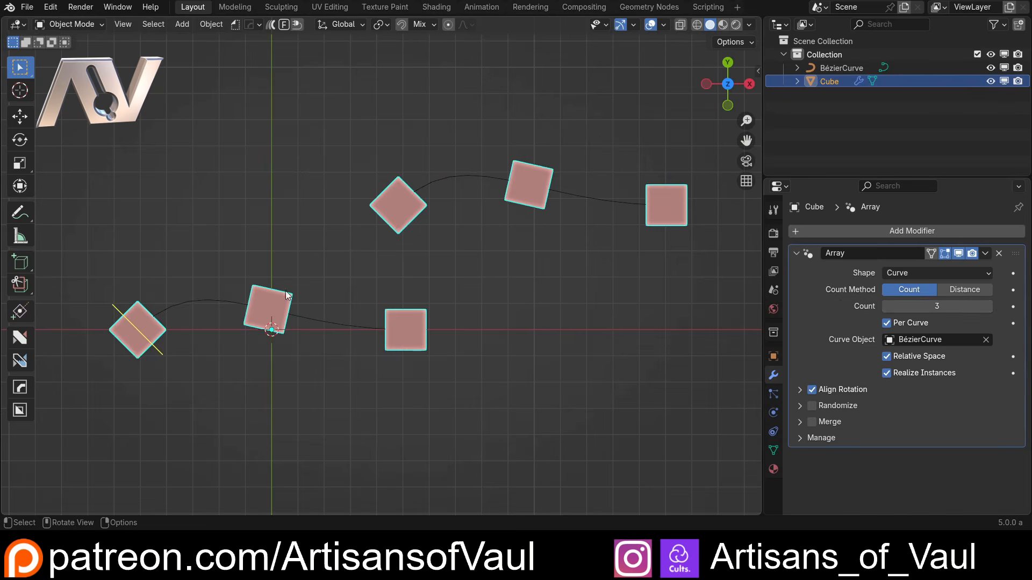
Draw three freehand splines inside the Bézier curve object with the Draw tool, all below the copied spline.
left_click(290, 315)
key("Tab")
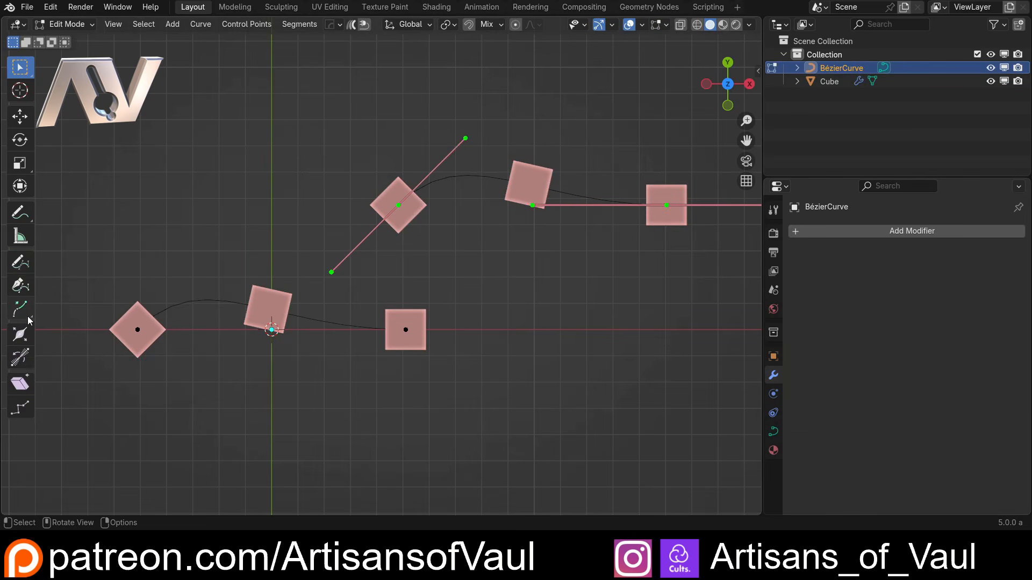
left_click(20, 262)
scroll(417, 313, "down", 2)
mouse_move(446, 334)
left_mouse_down()
mouse_move(525, 306)
mouse_move(713, 308)
left_mouse_up()
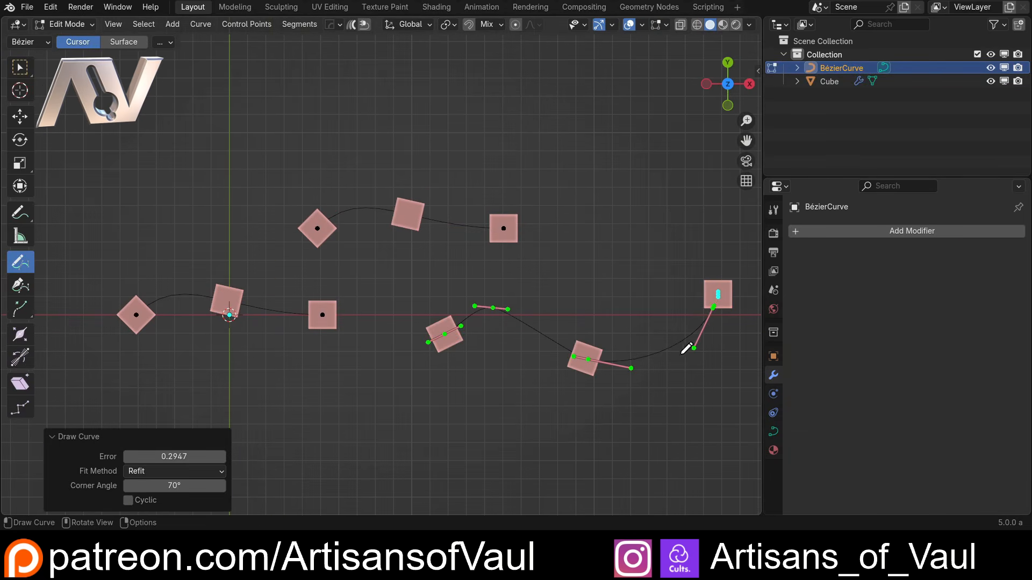
mouse_move(383, 458)
left_mouse_down()
mouse_move(449, 425)
mouse_move(635, 442)
left_mouse_up()
mouse_move(304, 422)
left_mouse_down()
mouse_move(414, 384)
mouse_move(539, 420)
left_mouse_up()
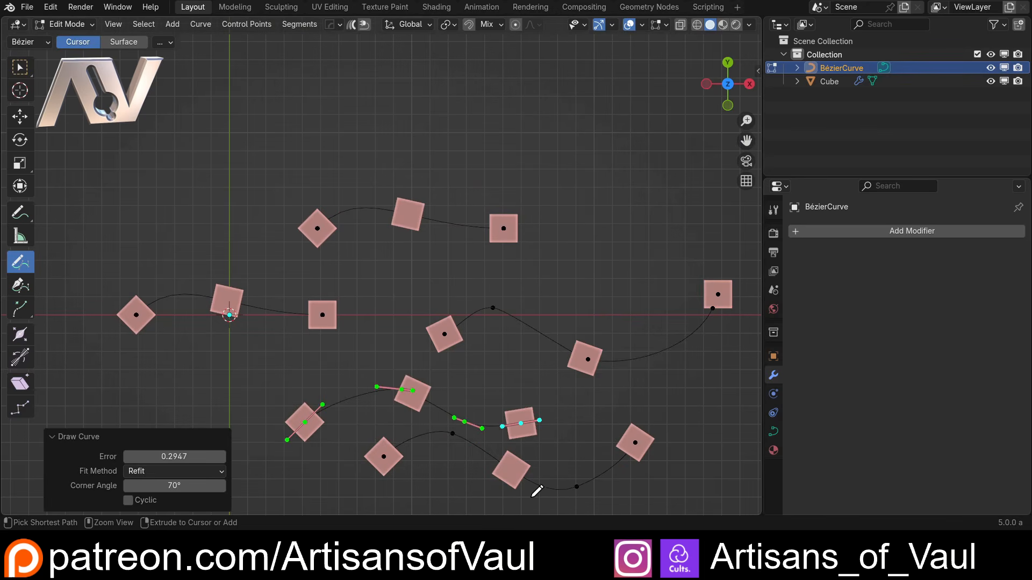
Undo the three drawn splines, then try a wavy freehand spline above the existing ones and undo it too.
key("ctrl+z")
key("ctrl+z")
key("ctrl+z")
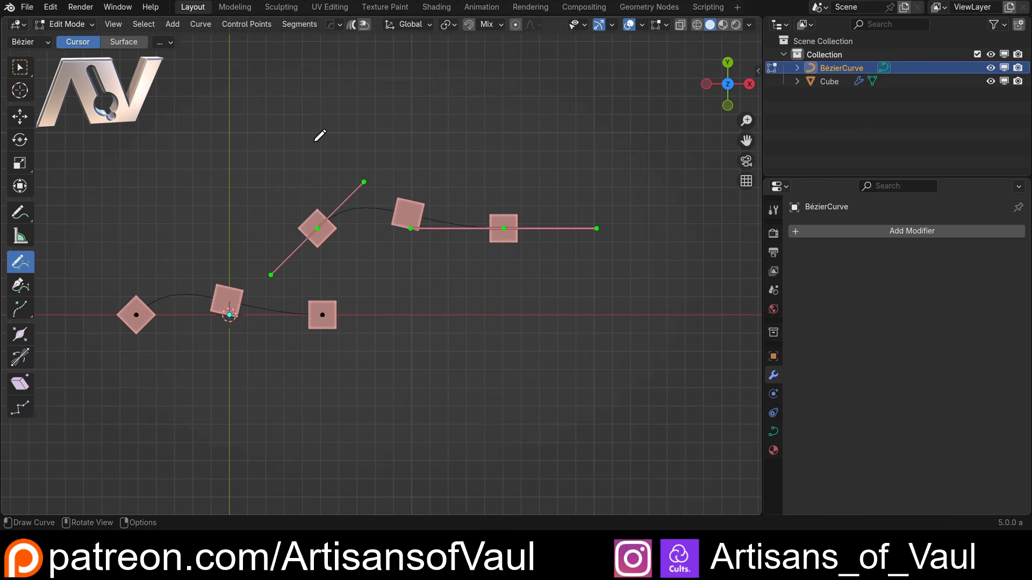
mouse_move(248, 170)
left_mouse_down()
mouse_move(280, 132)
mouse_move(595, 111)
left_mouse_up()
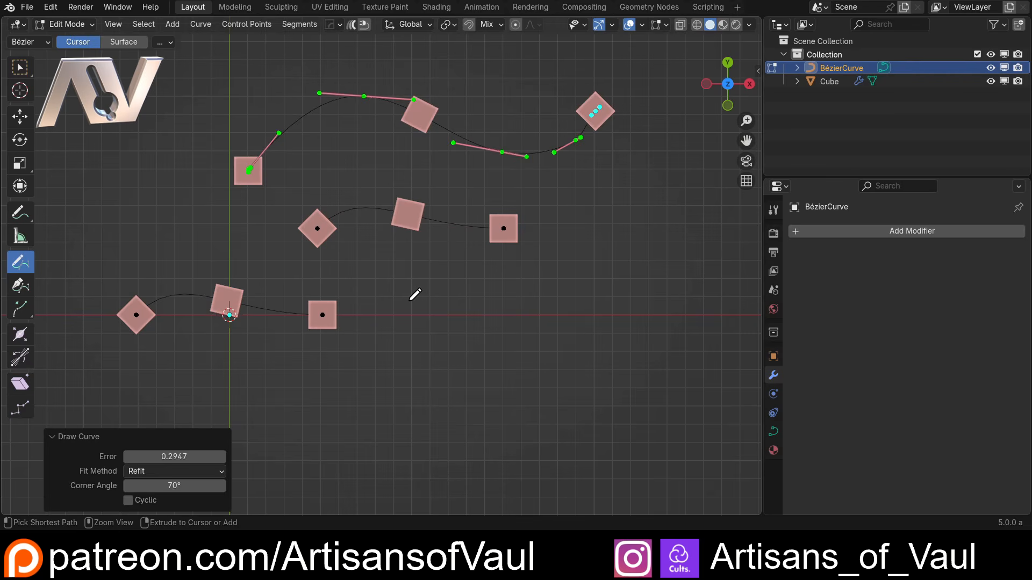
key("ctrl+z")
key("shift+a")
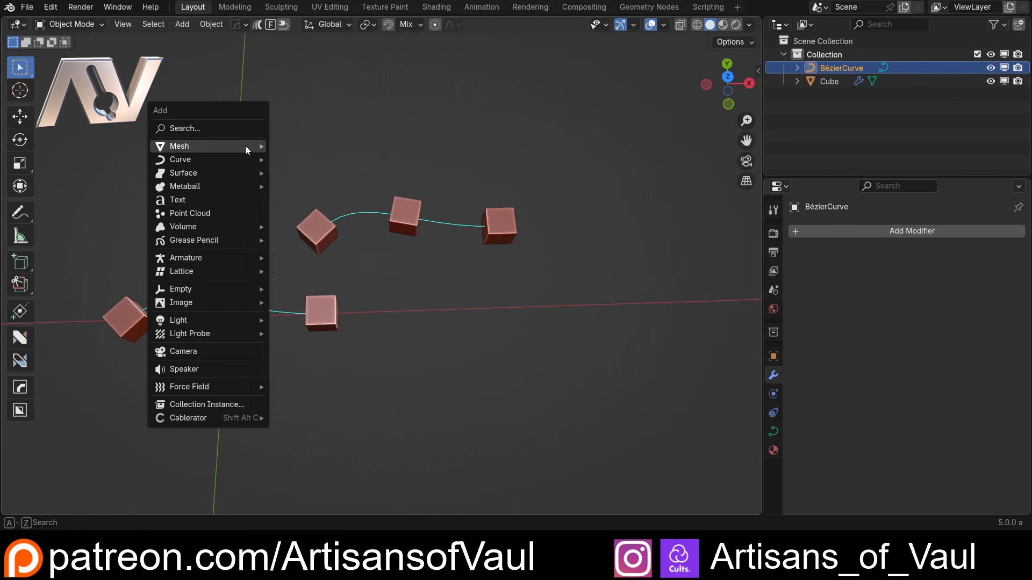
mouse_move(245, 146)
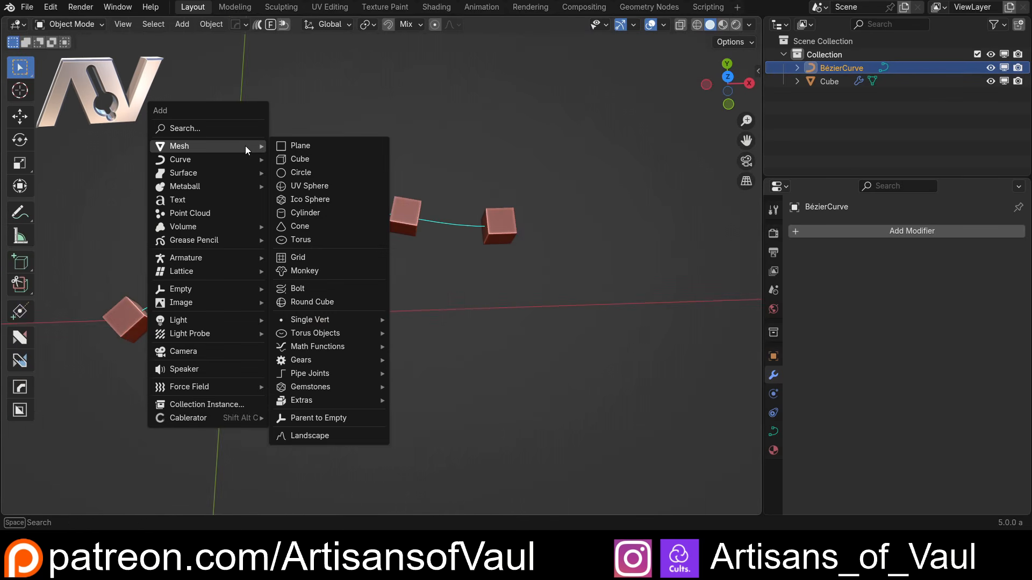
key("Escape")
middle_click_drag(242, 169, 332, 167, "shift")
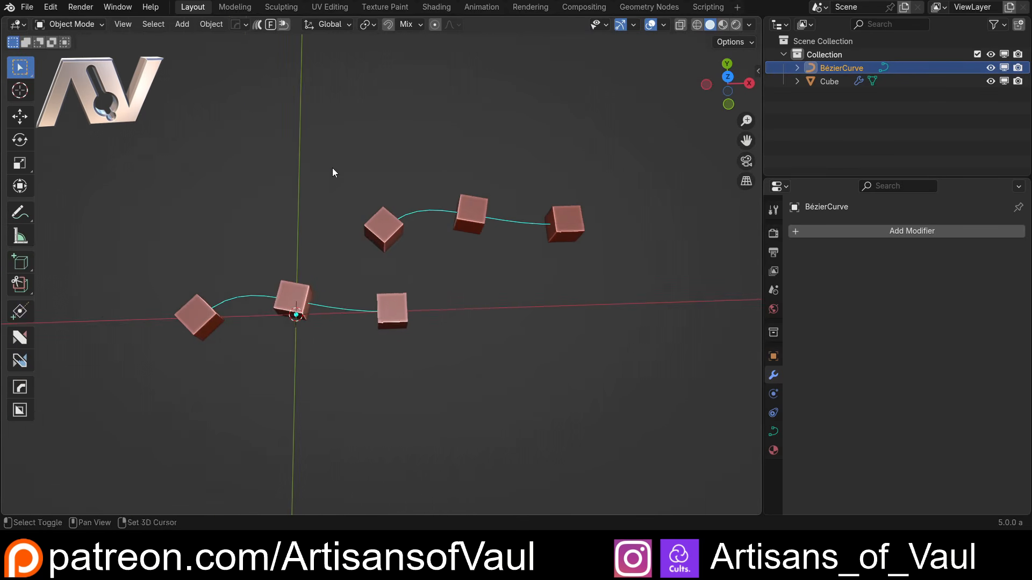
Delete both splines of the Bézier curve in Edit Mode, return to Object Mode and select the cube and the curve in turn.
key("Tab")
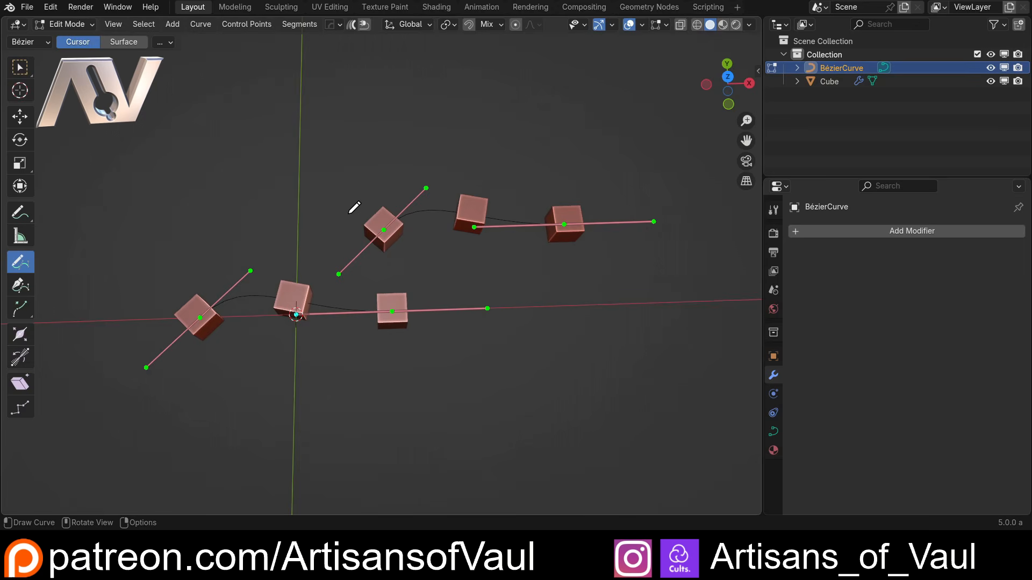
key("x")
left_click(341, 211)
key("Tab")
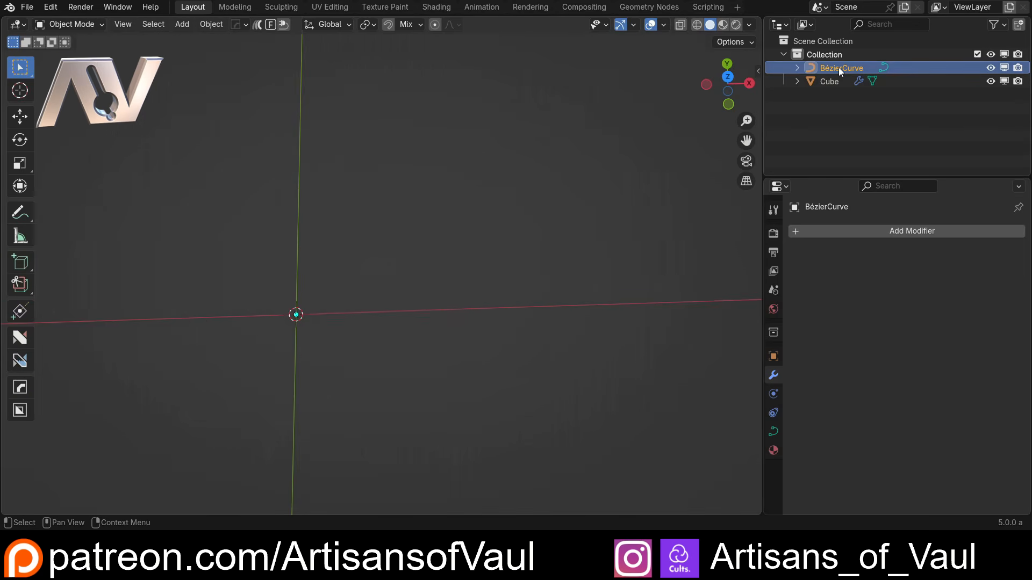
left_click(833, 82)
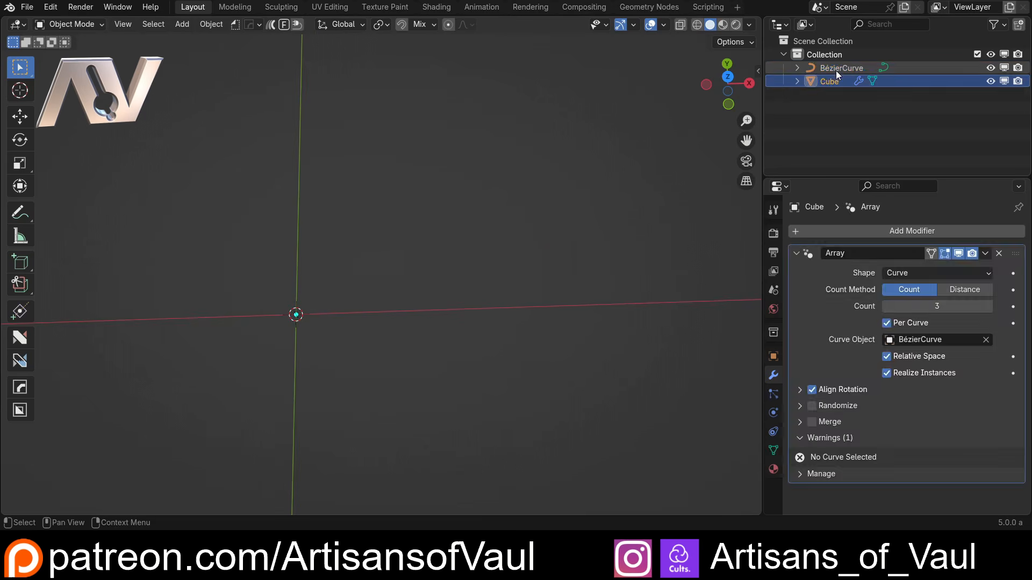
left_click(836, 70)
Add a UV sphere with 64 segments and 64 rings at the origin.
key("shift+a")
mouse_move(300, 166)
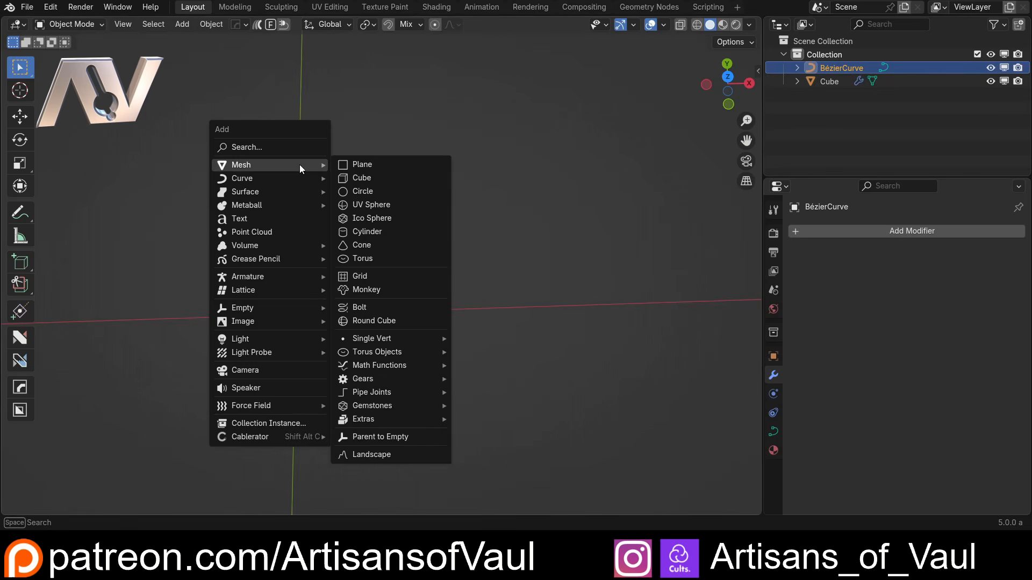
left_click(370, 205)
left_click_drag(178, 358, 178, 374)
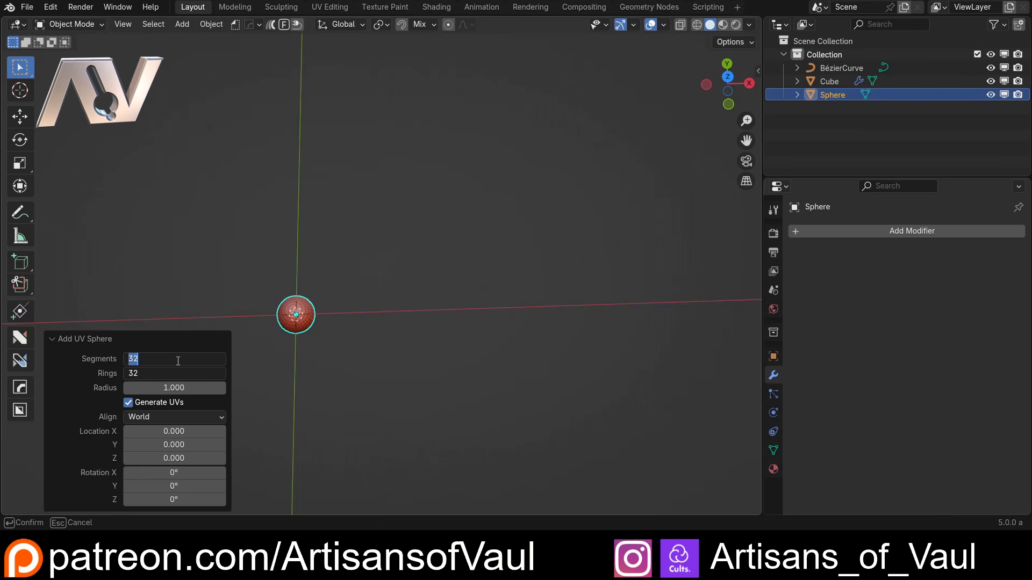
type("64")
key("Return")
Scale the sphere up uniformly by about 18.2.
scroll(461, 201, "down", 3)
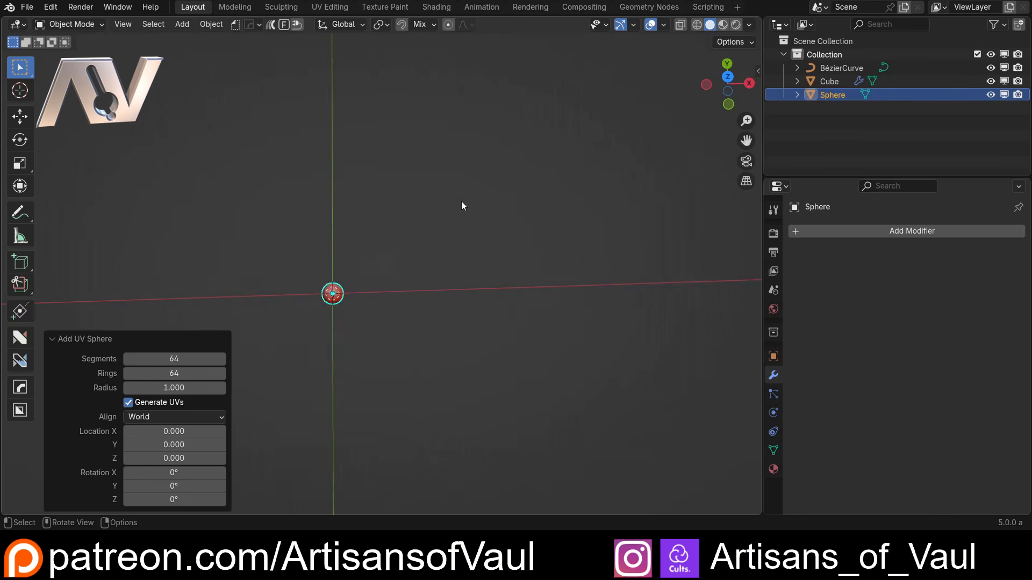
key("s")
left_click(629, 298)
middle_click_drag(347, 274, 365, 188)
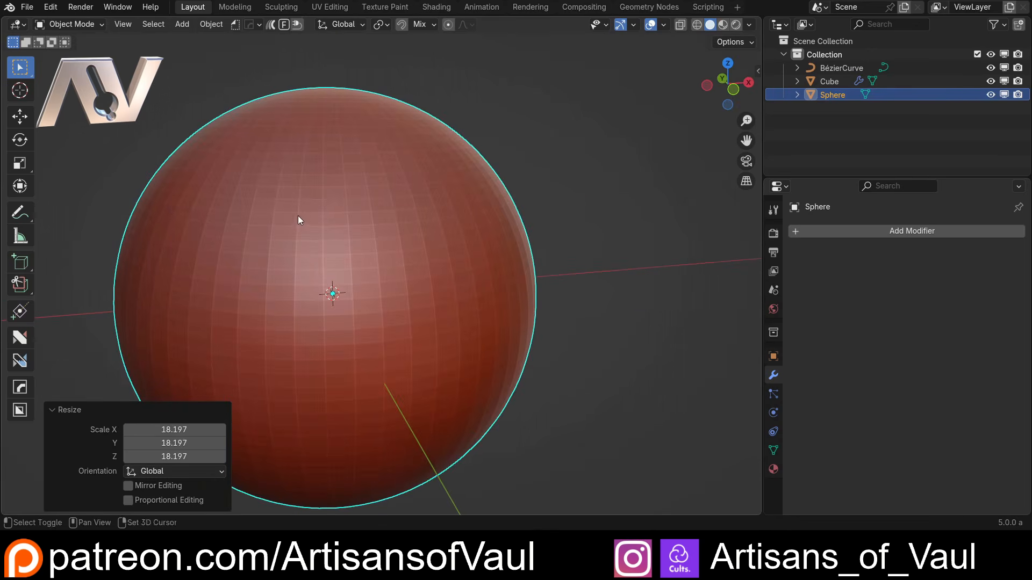
middle_click_drag(263, 172, 311, 151, "shift")
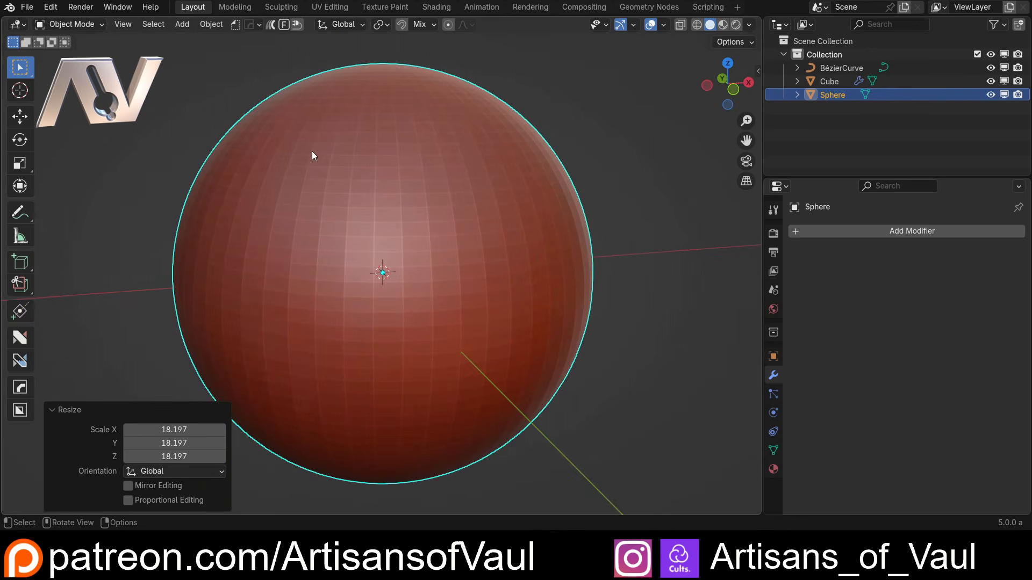
Edit the Bézier curve with the Draw tool's depth set to Surface and draw five freehand splines across the sphere.
left_click(849, 68)
key("Tab")
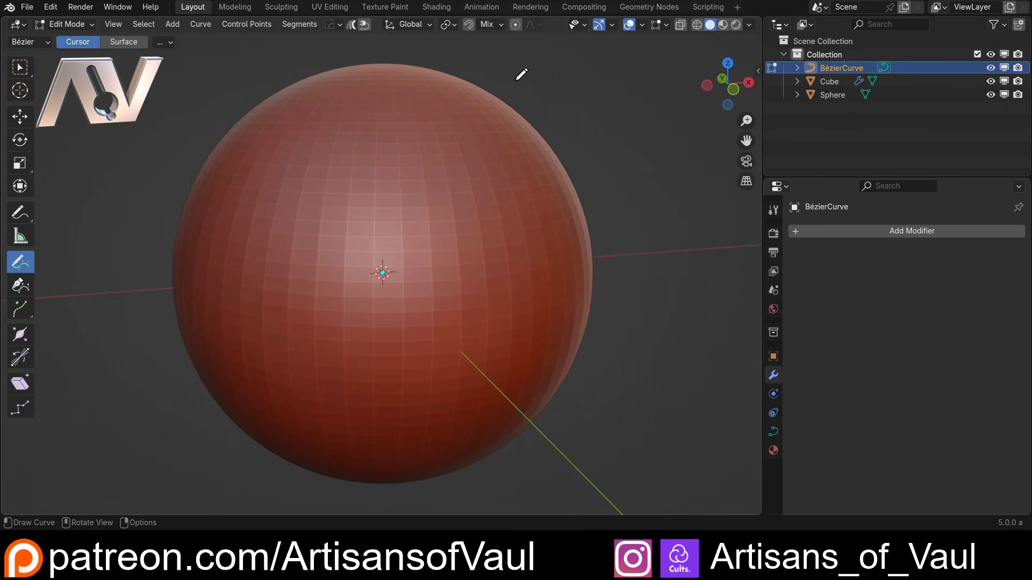
left_click(138, 46)
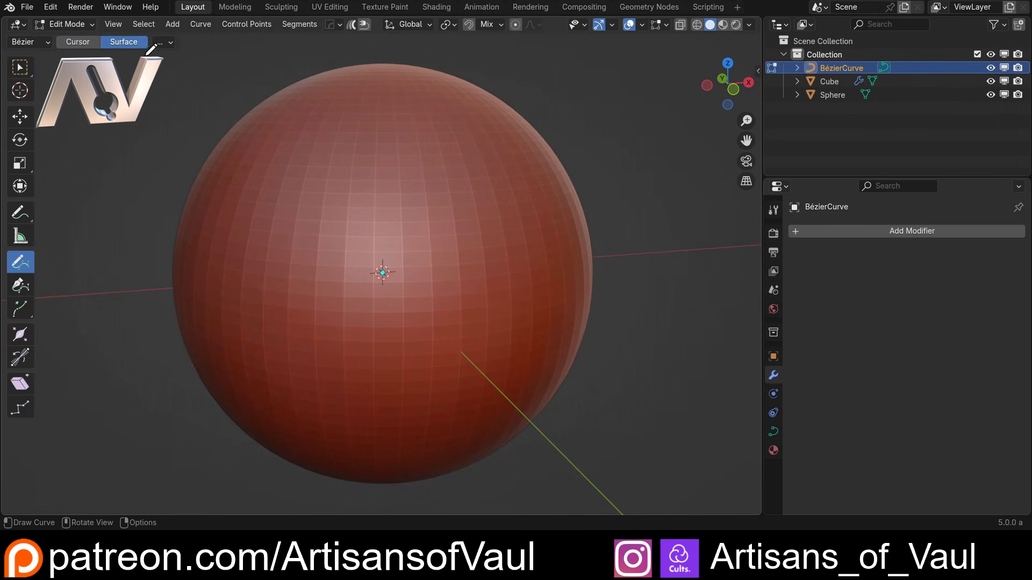
mouse_move(255, 310)
left_mouse_down()
mouse_move(451, 141)
mouse_move(460, 150)
left_mouse_up()
middle_click_drag(444, 361, 373, 315)
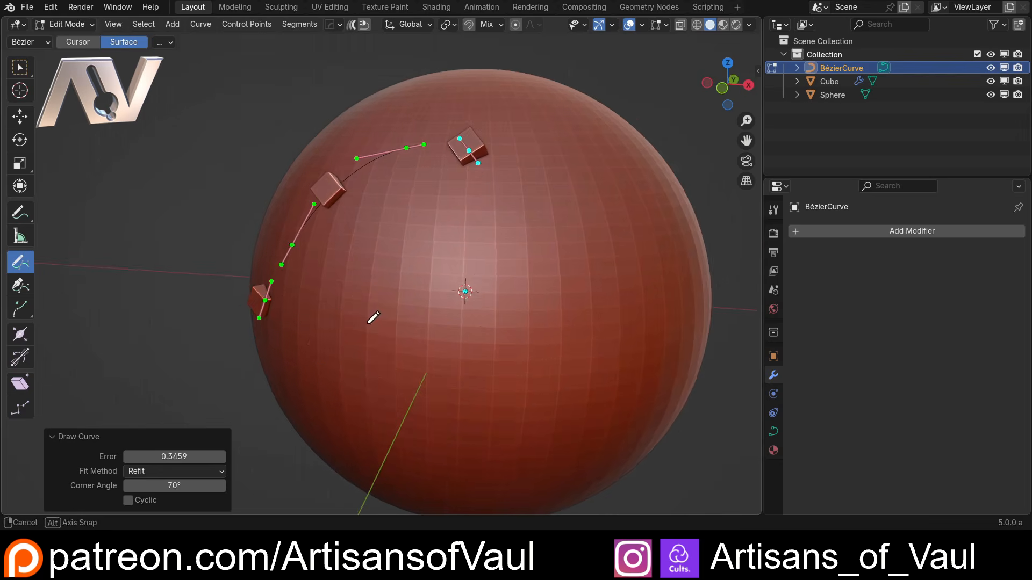
mouse_move(360, 382)
left_mouse_down()
mouse_move(525, 304)
mouse_move(597, 150)
left_mouse_up()
left_click_drag(334, 319, 592, 216)
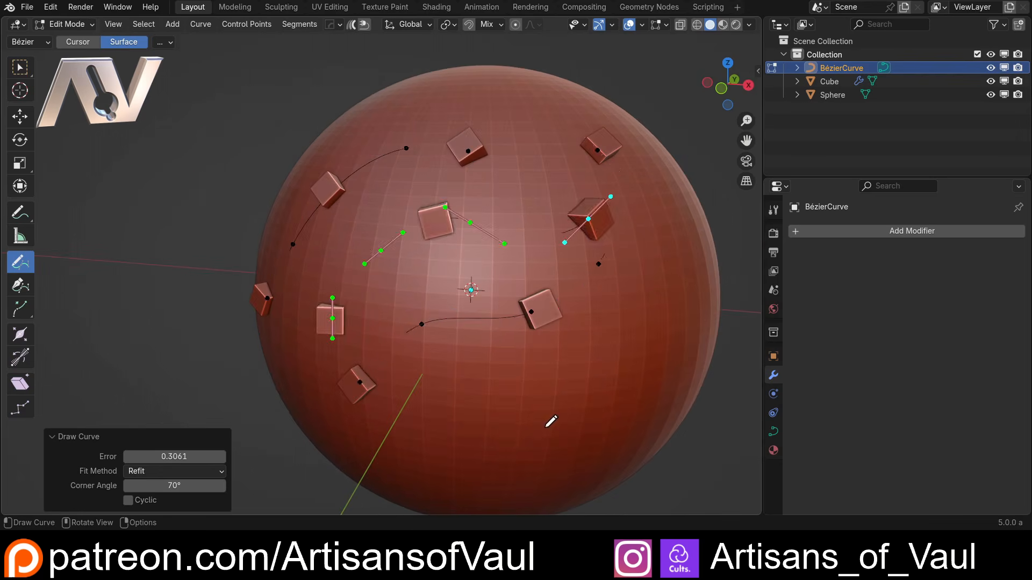
middle_click_drag(548, 424, 403, 430)
mouse_move(391, 435)
left_mouse_down()
mouse_move(485, 392)
mouse_move(572, 181)
left_mouse_up()
left_click_drag(280, 451, 473, 317)
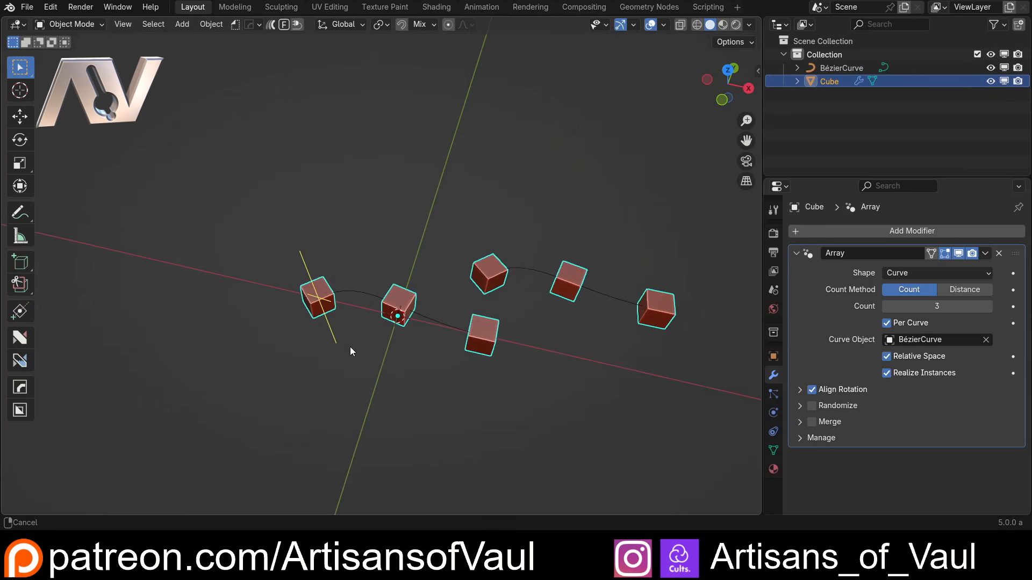
Turn off Per Curve in the cube's Array modifier.
mouse_move(350, 351)
middle_mouse_down()
mouse_move(380, 339)
mouse_move(332, 344)
middle_mouse_up()
middle_click_drag(577, 319, 524, 344)
left_click(886, 323)
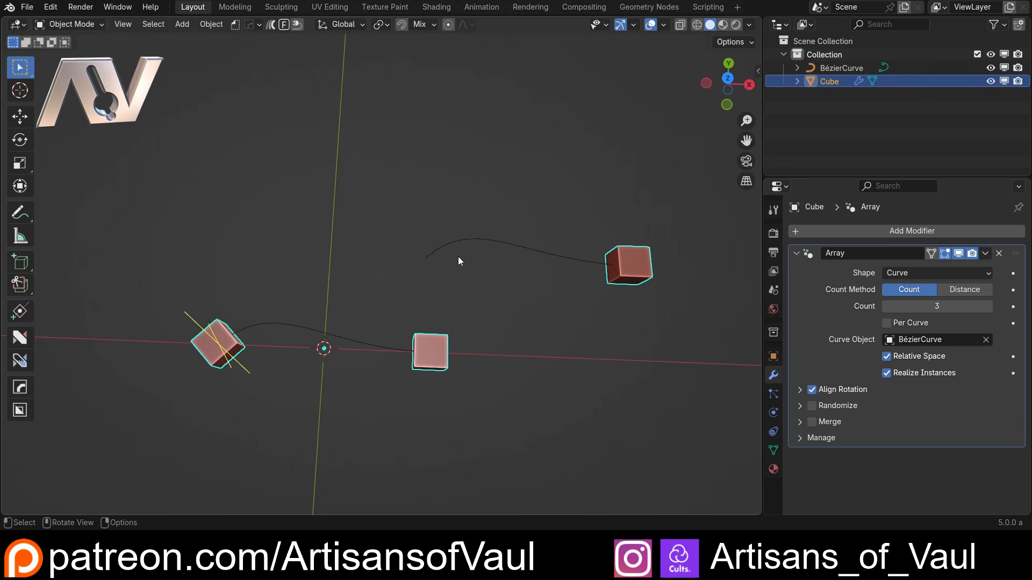
Annotate the original spline with a handwritten 1 and the copied spline with a 2.
middle_click_drag(582, 289, 542, 290, "shift")
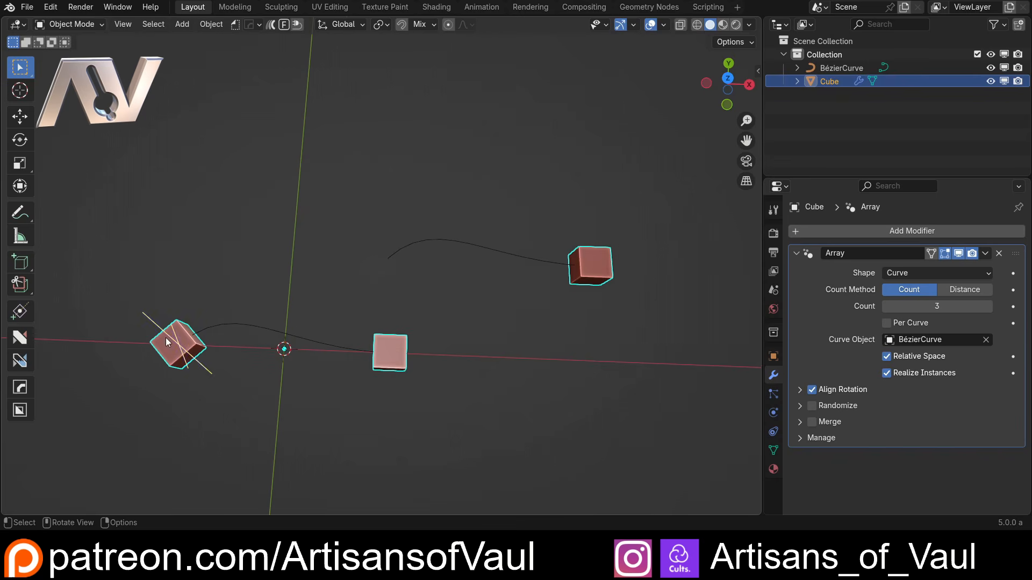
scroll(162, 347, "up", 1)
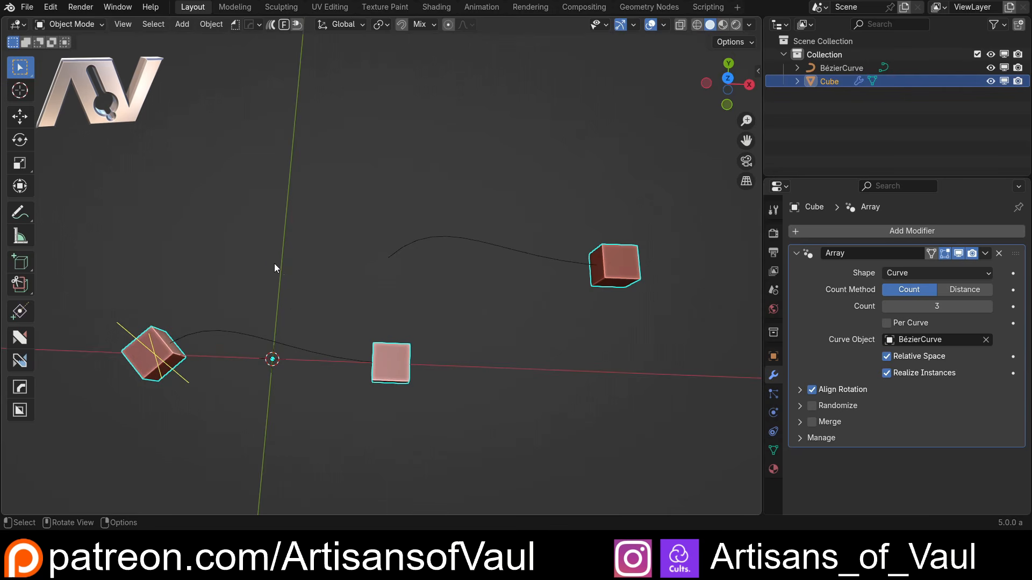
left_click_drag(270, 245, 273, 285)
mouse_move(516, 164)
left_mouse_down()
mouse_move(514, 195)
mouse_move(540, 206)
left_mouse_up()
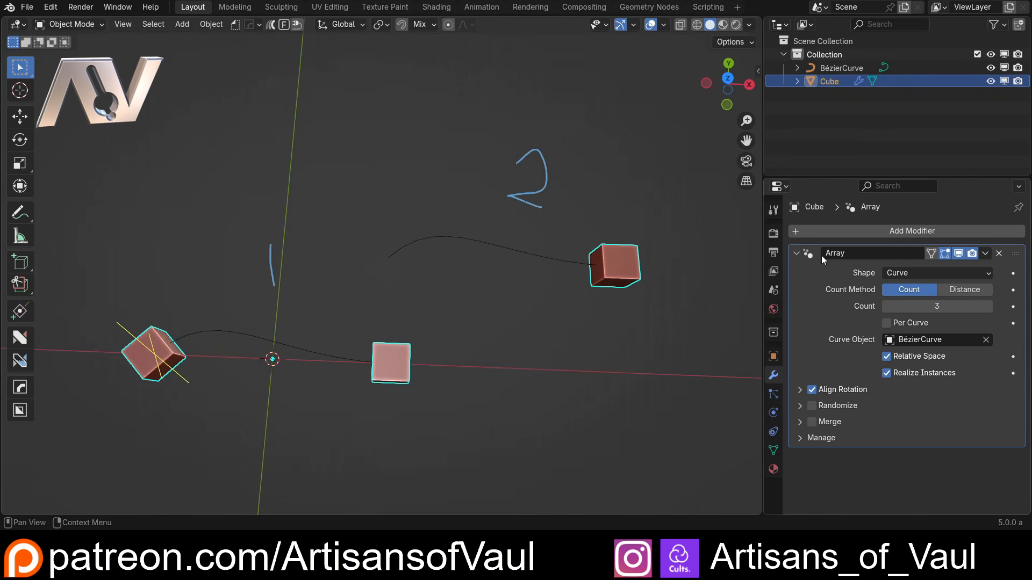
Raise the array's count to 8 and switch its count method to Distance.
left_click_drag(953, 307, 982, 306)
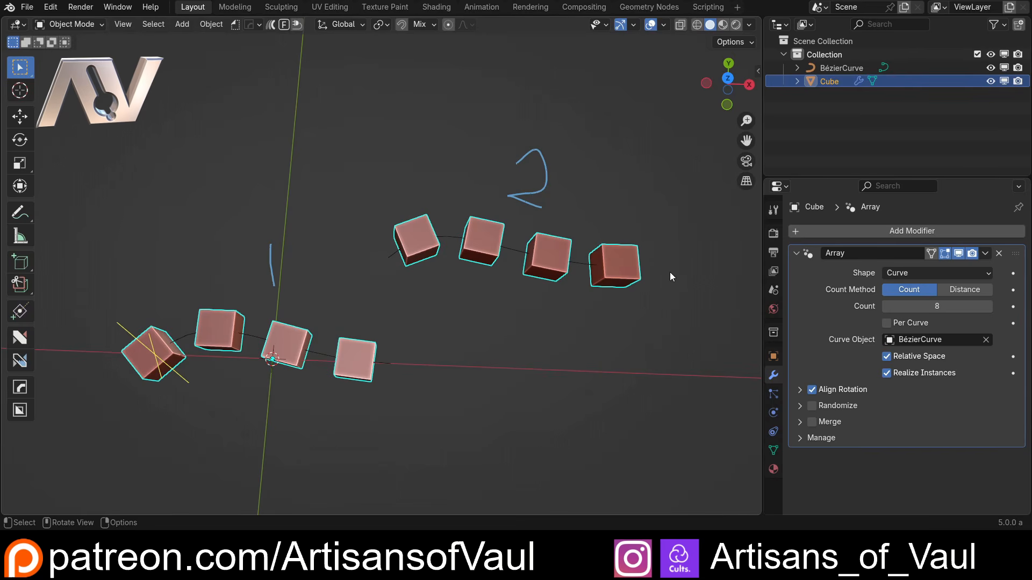
left_click(963, 289)
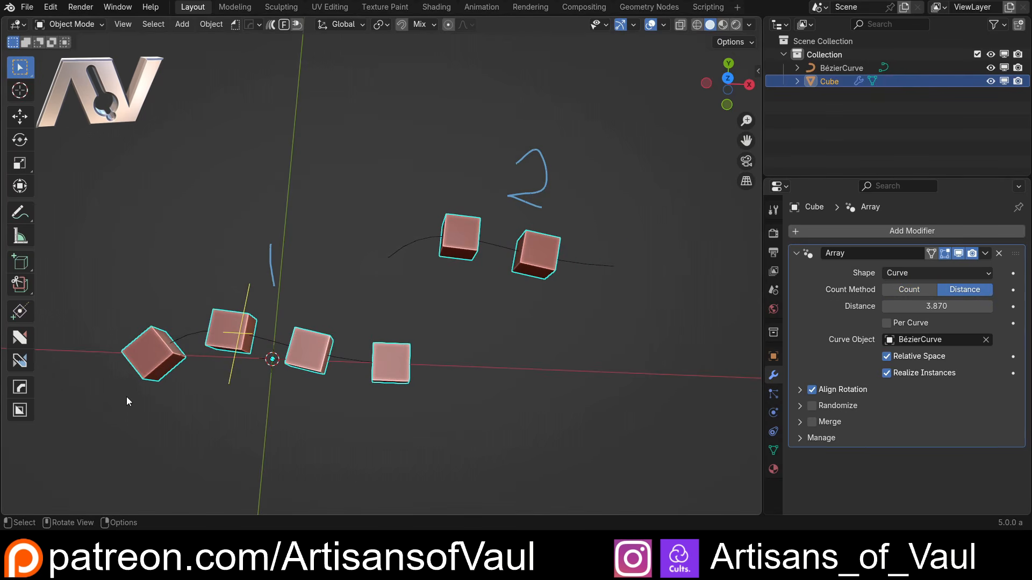
Adjust the array's distance back and forth, ending at 3.39.
left_click_drag(908, 306, 858, 320)
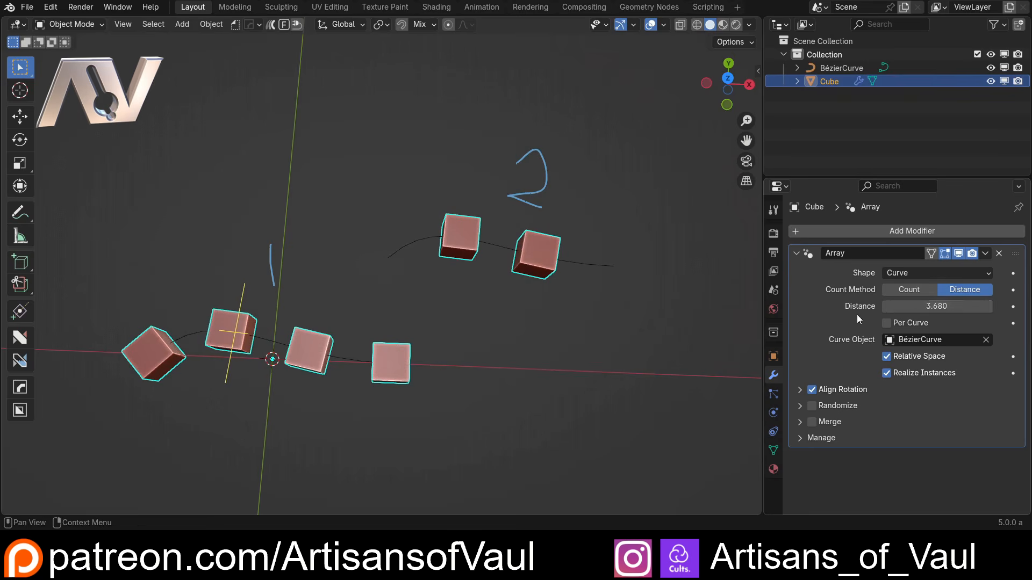
left_click(988, 306)
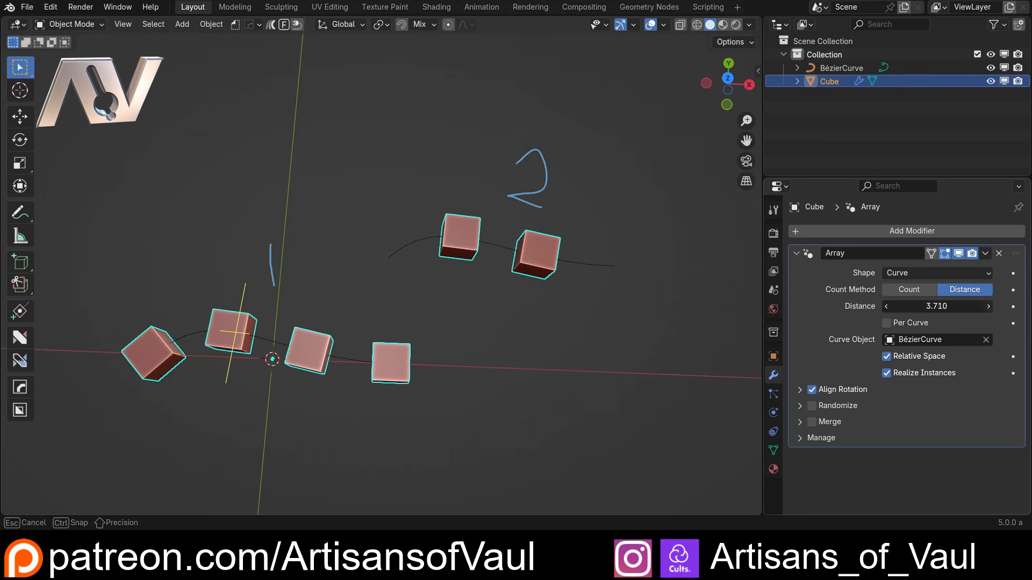
left_click(989, 306)
left_click(988, 306)
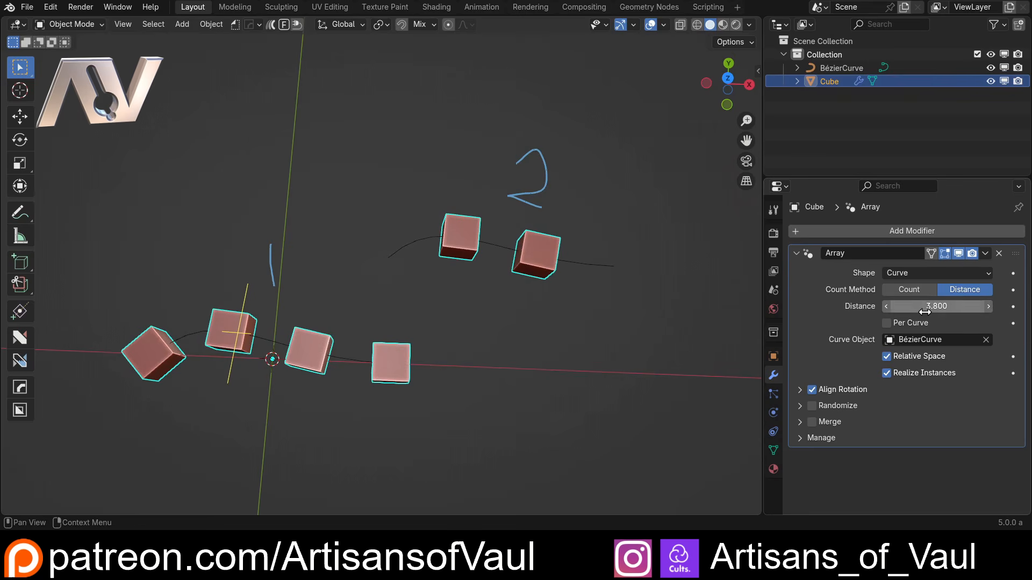
mouse_move(936, 306)
left_mouse_down()
mouse_move(994, 306)
mouse_move(930, 307)
mouse_move(943, 306)
left_mouse_up()
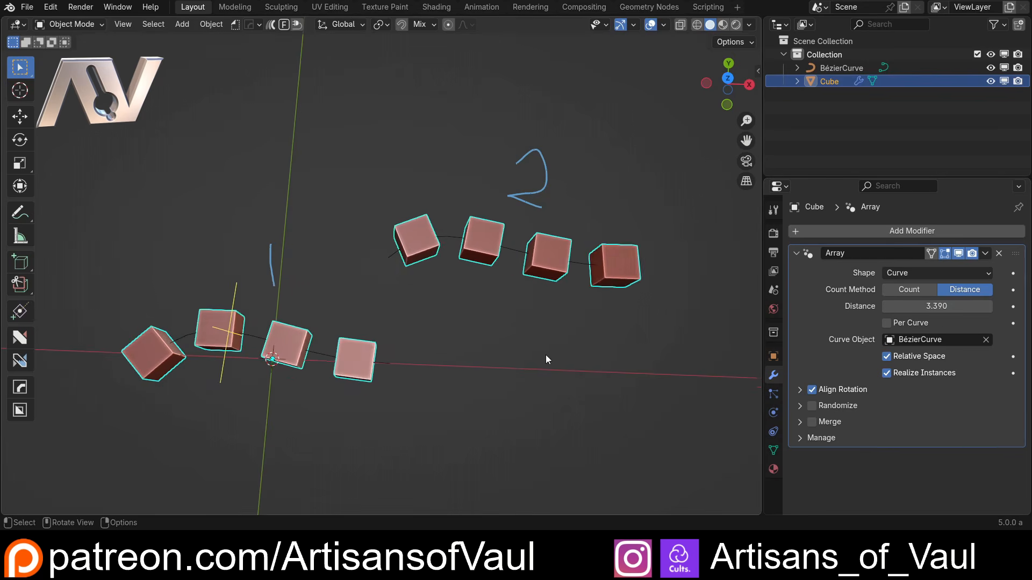
Examine how the cube spacing carries over from the end of the first spline to the start of the second.
scroll(483, 371, "up", 1)
scroll(333, 389, "up", 2)
scroll(333, 389, "up", 2)
middle_click_drag(333, 389, 397, 308, "shift")
scroll(367, 331, "down", 1)
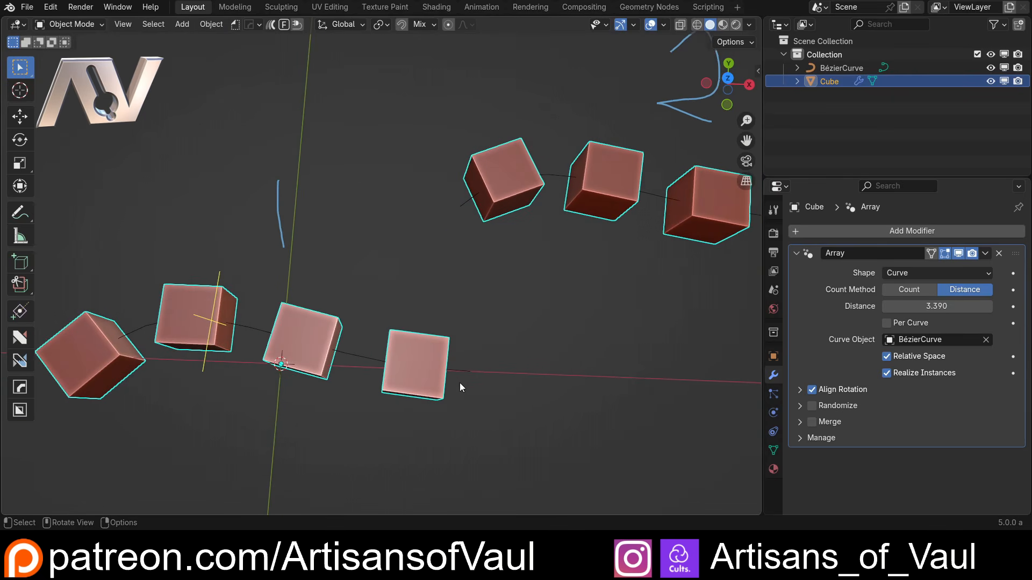
middle_click_drag(459, 383, 406, 291, "shift")
scroll(426, 344, "up", 4)
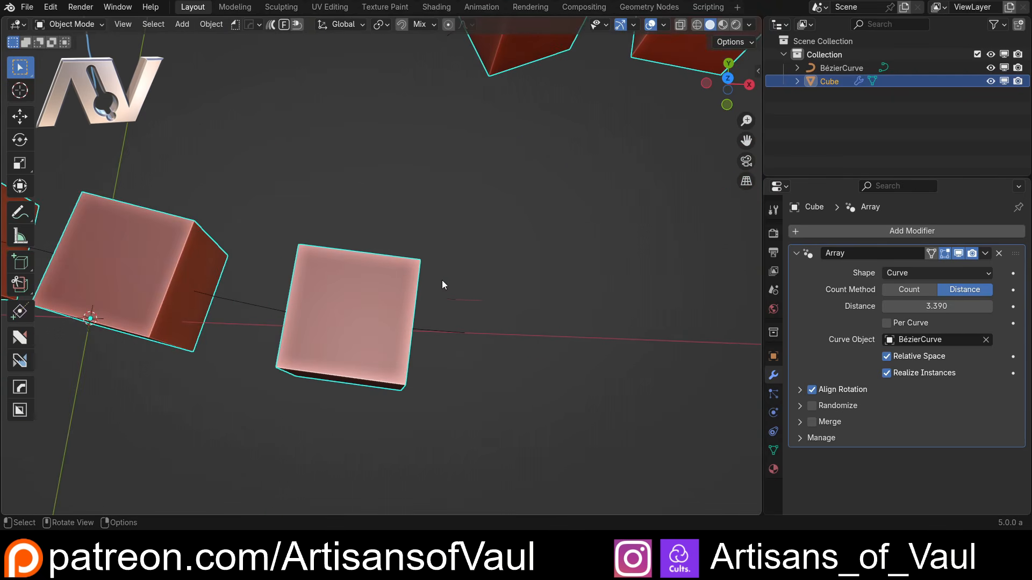
scroll(442, 279, "down", 3)
middle_click_drag(430, 154, 370, 220, "shift")
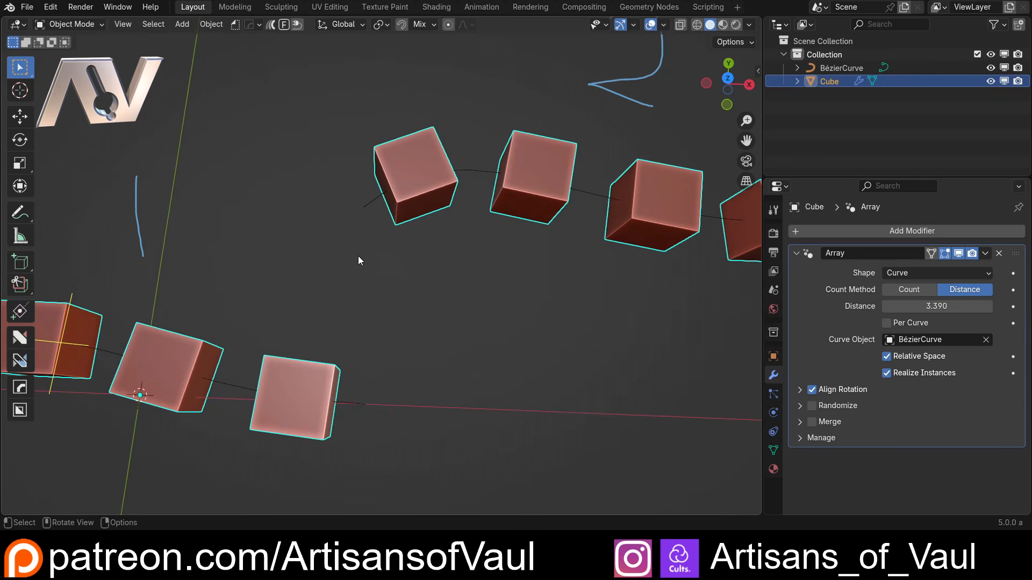
scroll(433, 250, "down", 4)
middle_click_drag(384, 285, 440, 311, "shift")
scroll(439, 286, "up", 2)
scroll(444, 310, "down", 2)
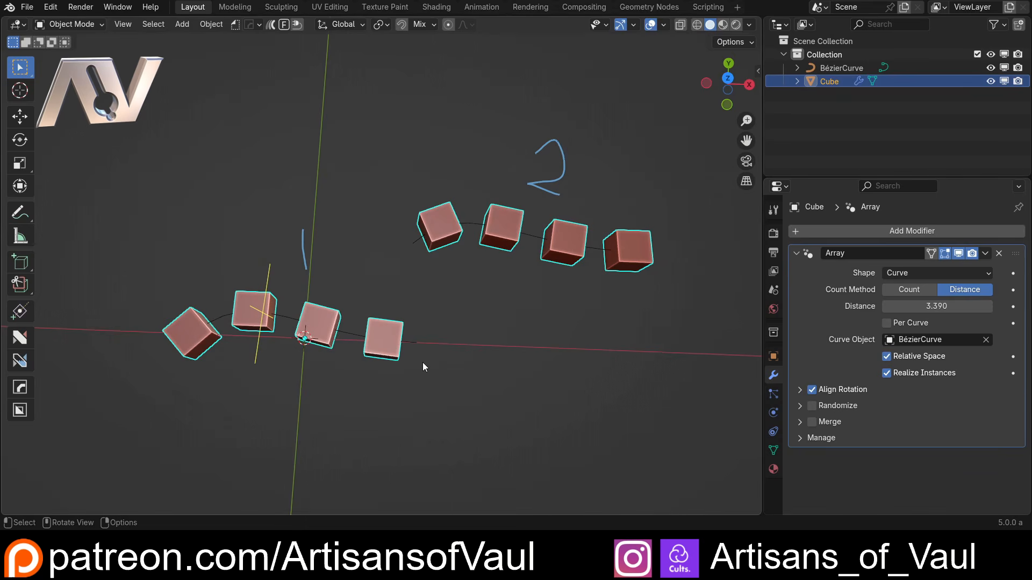
Enable Per Curve on the cube's array along the two splines.
middle_click_drag(422, 362, 431, 289)
scroll(692, 370, "up", 2)
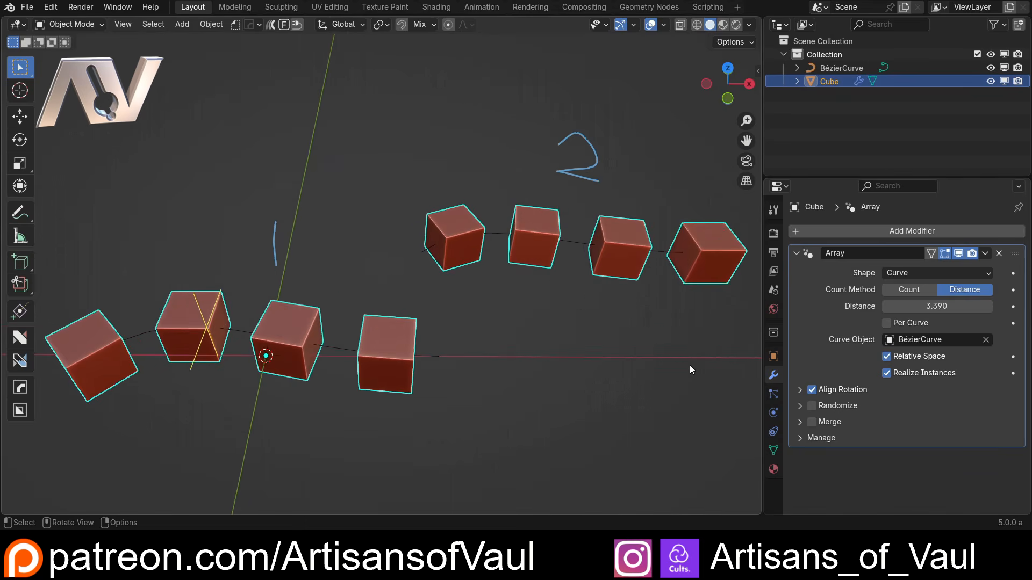
middle_click_drag(360, 319, 688, 77, "shift")
left_click(727, 69)
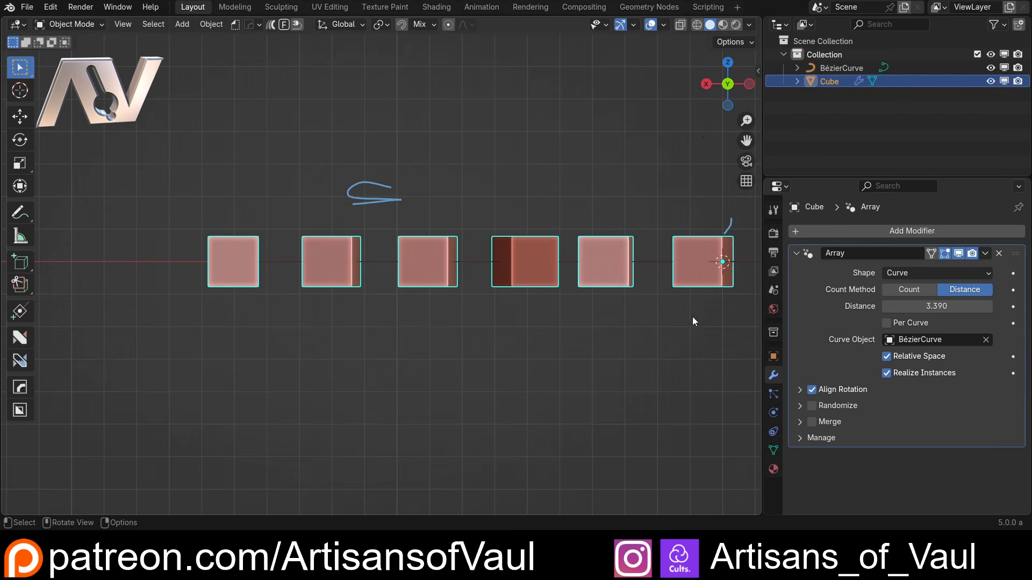
left_click(729, 62)
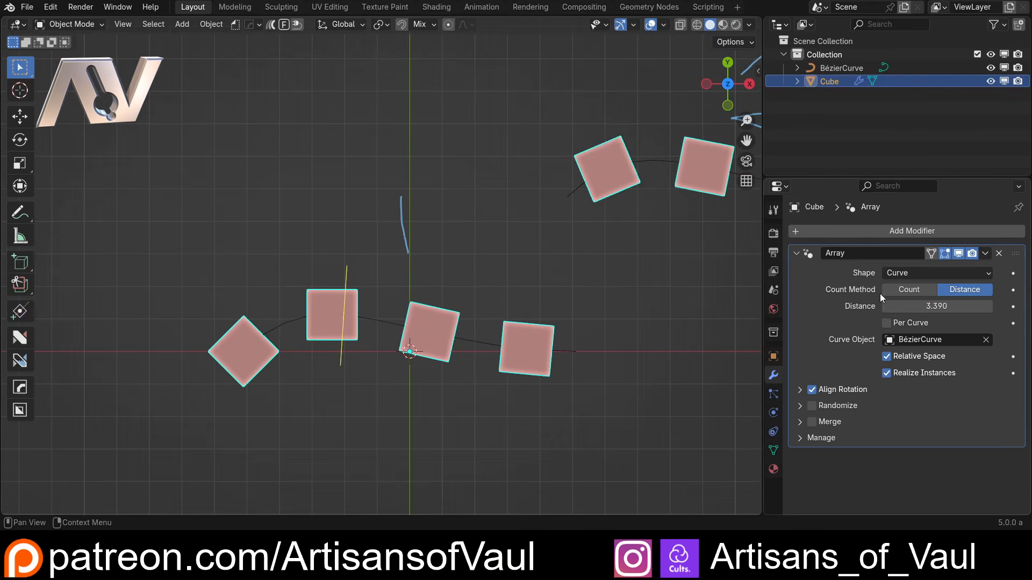
left_click(905, 329)
Delete the vertices of the second spline from the Bézier curve and reselect the cube.
mouse_move(614, 185)
middle_mouse_down("shift")
mouse_move(497, 217)
mouse_move(405, 181)
mouse_move(220, 157)
middle_mouse_up("shift")
left_click(401, 175)
key("Tab")
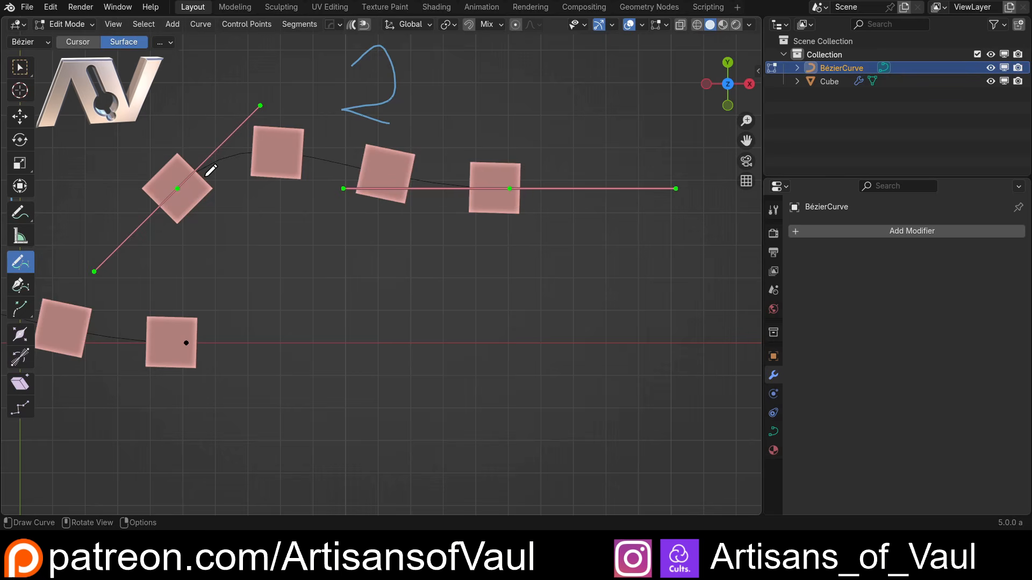
left_click(20, 67)
left_click_drag(130, 72, 622, 277)
middle_click_drag(426, 238, 573, 254, "shift")
key("x")
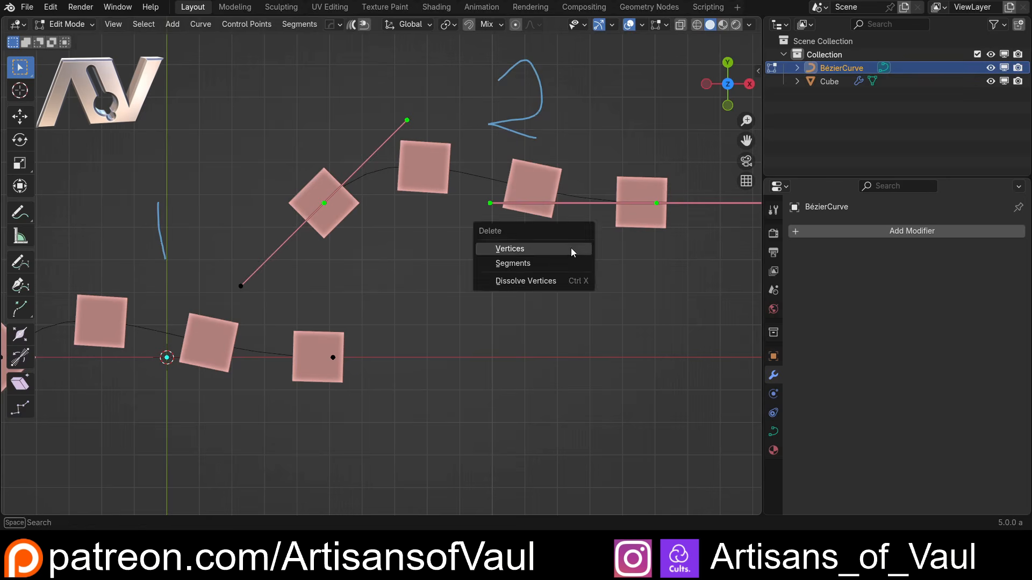
left_click(572, 248)
middle_click_drag(259, 235, 466, 209, "shift")
key("Tab")
left_click(315, 291)
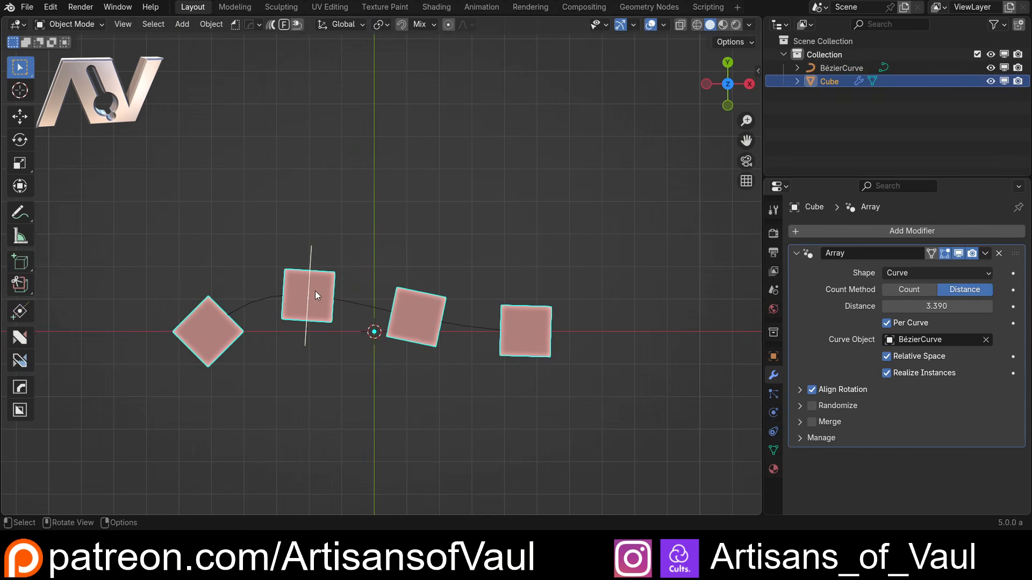
Switch the array's count method to Count and set the count to 4.
middle_click_drag(352, 296, 391, 251, "shift")
scroll(390, 251, "up", 2)
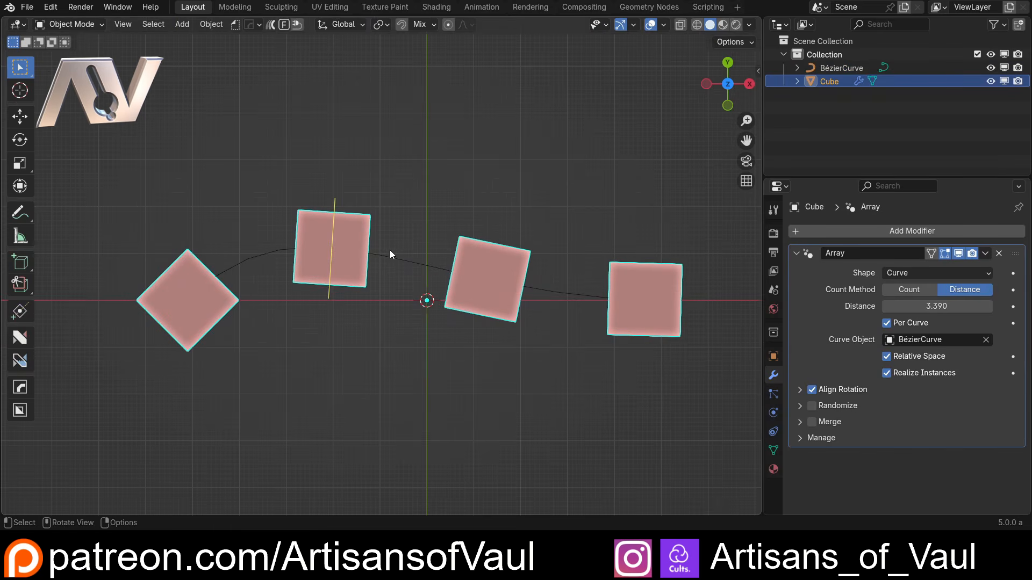
left_click(925, 290)
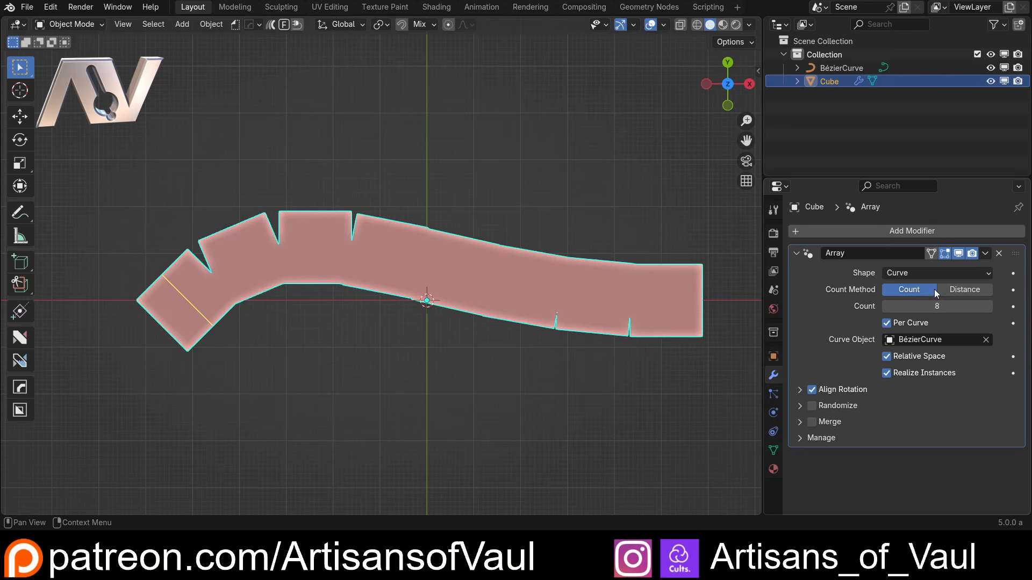
left_click_drag(935, 306, 908, 307)
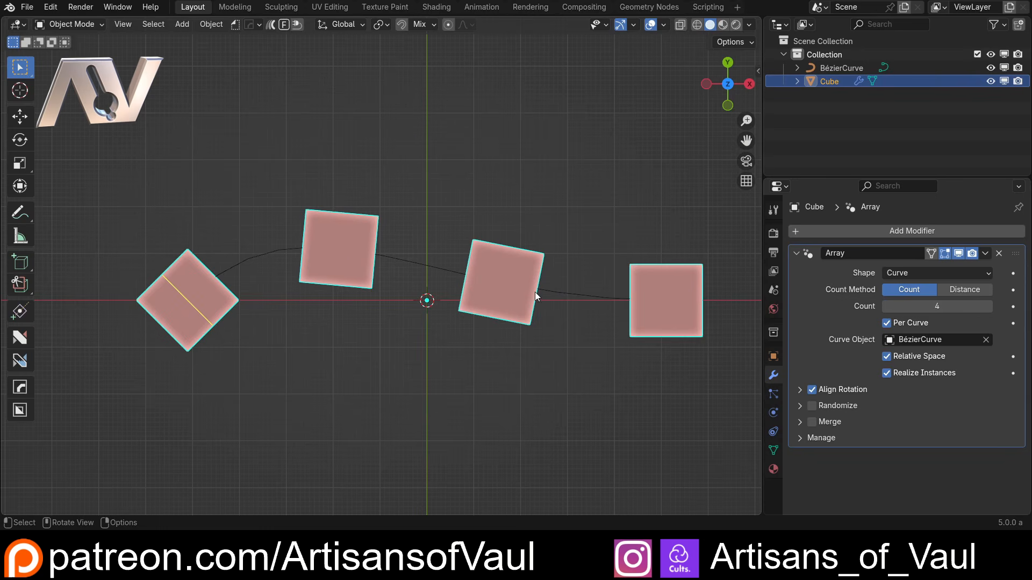
Turn the array's Align Rotation off and back on to compare how the cubes follow the curve.
left_click(605, 299)
scroll(196, 314, "up", 1)
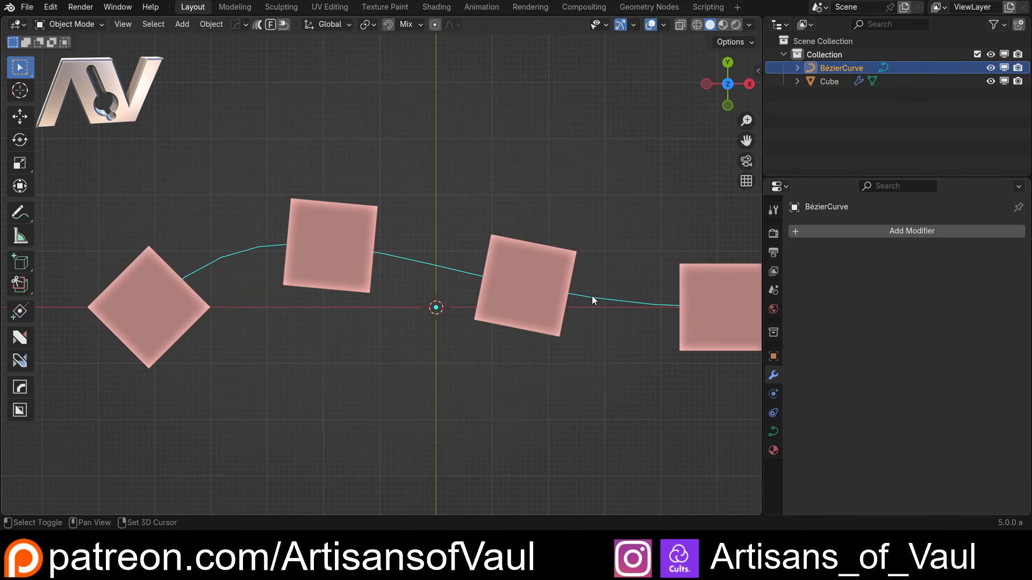
middle_click_drag(592, 298, 478, 286, "shift")
left_click(418, 266)
middle_click_drag(417, 267, 493, 272, "shift")
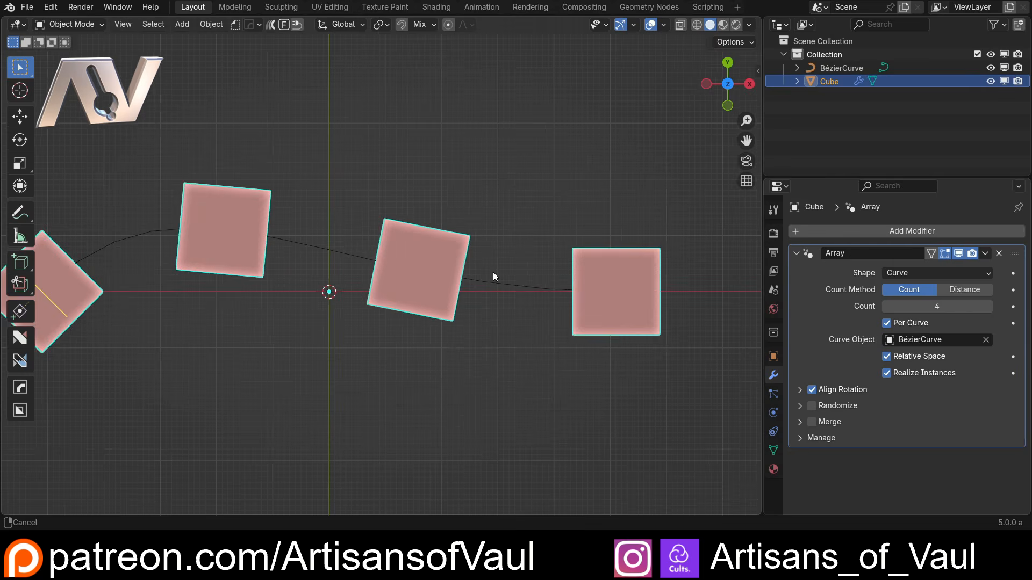
left_click(812, 390)
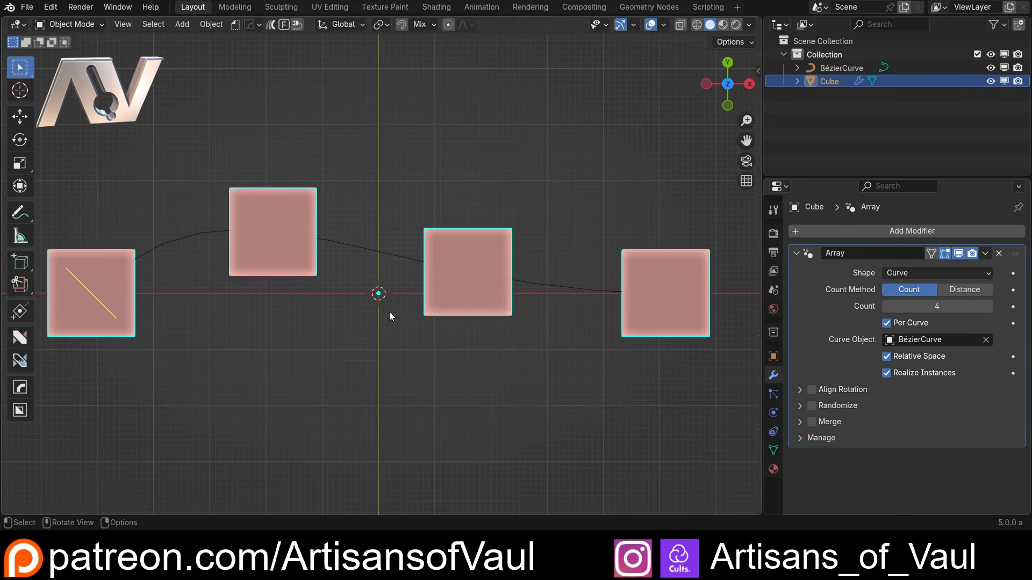
scroll(152, 311, "down", 1)
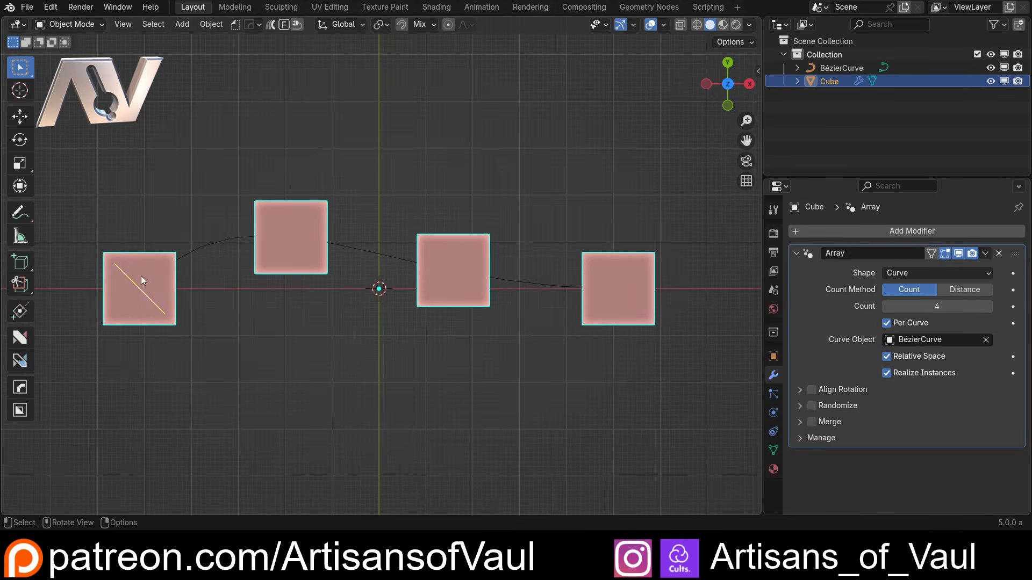
left_click(811, 390)
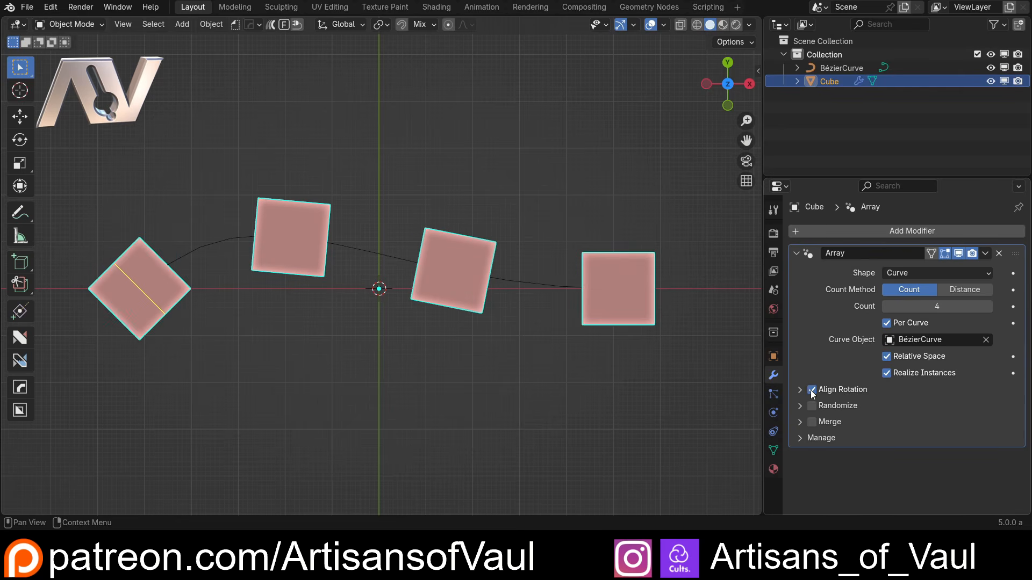
Try tilting the Bézier curve's end control point near the last cube, cancel the tilt and leave Edit Mode.
left_click(543, 291)
middle_click_drag(542, 291, 416, 194)
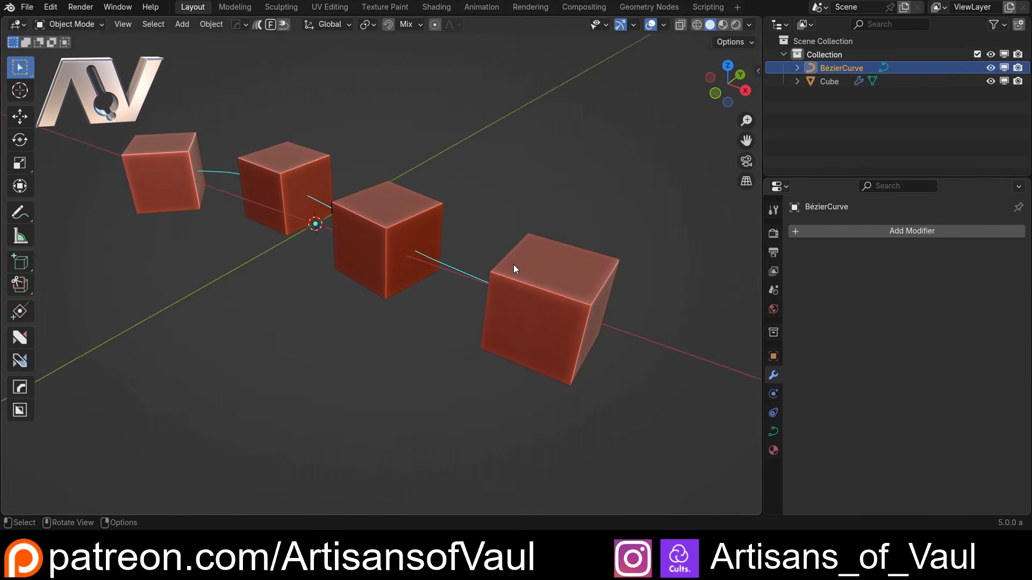
key("Tab")
left_click(546, 303)
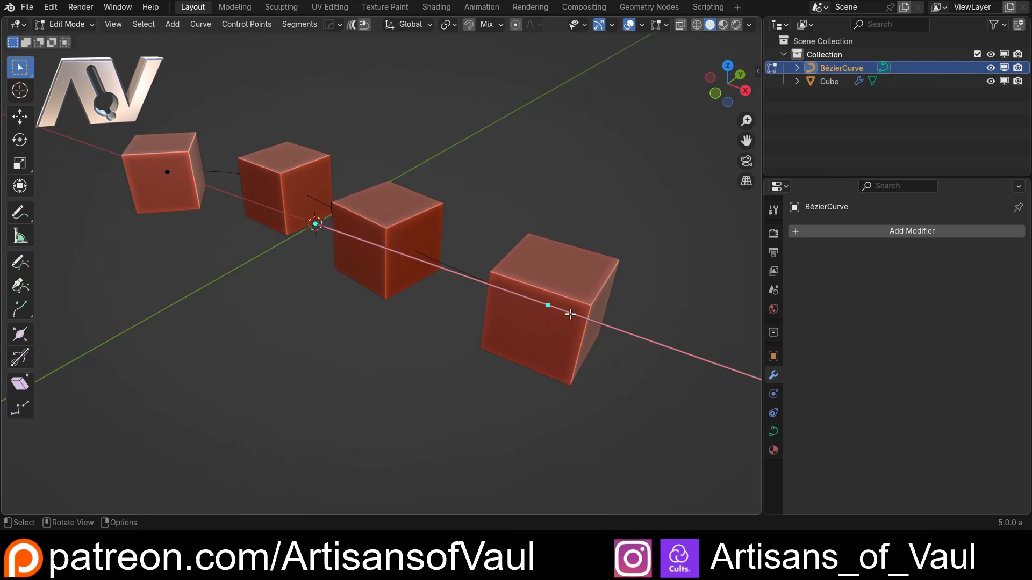
key("ctrl+t")
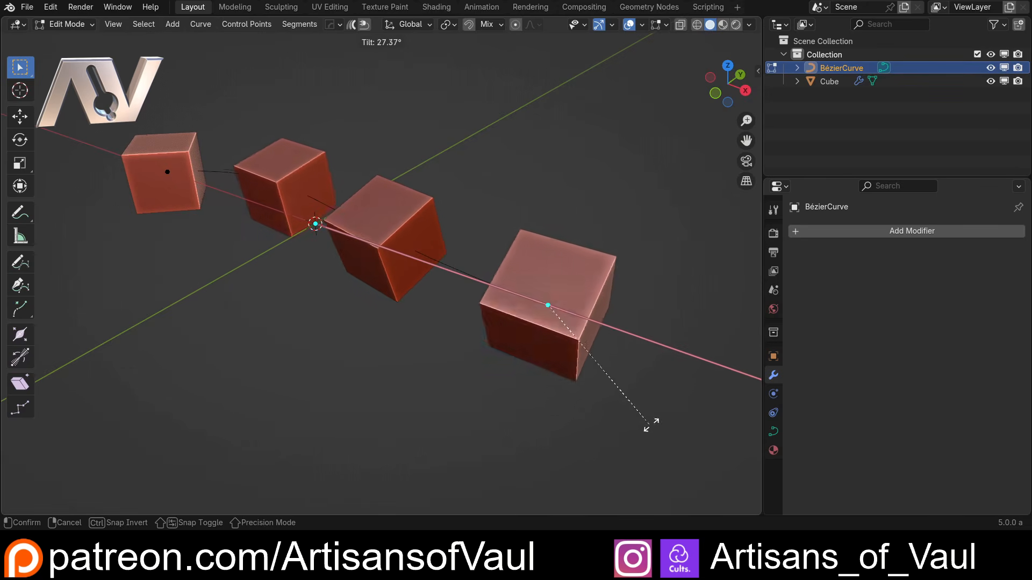
right_click(521, 422)
scroll(456, 343, "down", 2)
middle_click_drag(441, 272, 472, 328)
key("Tab")
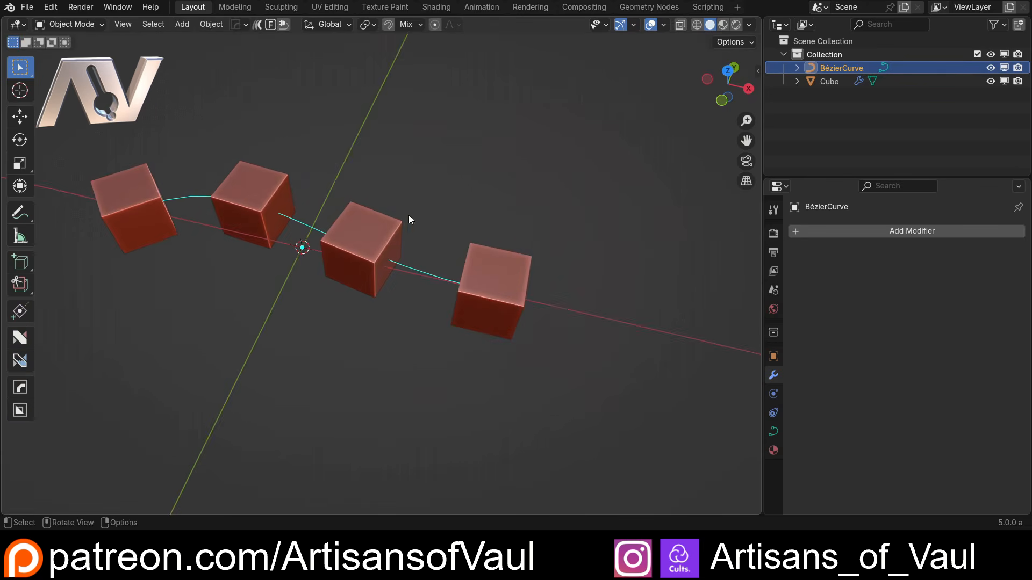
Examine the primary and secondary axis options under the cube array's Align Rotation.
left_click(403, 216)
key("KP_Decimal")
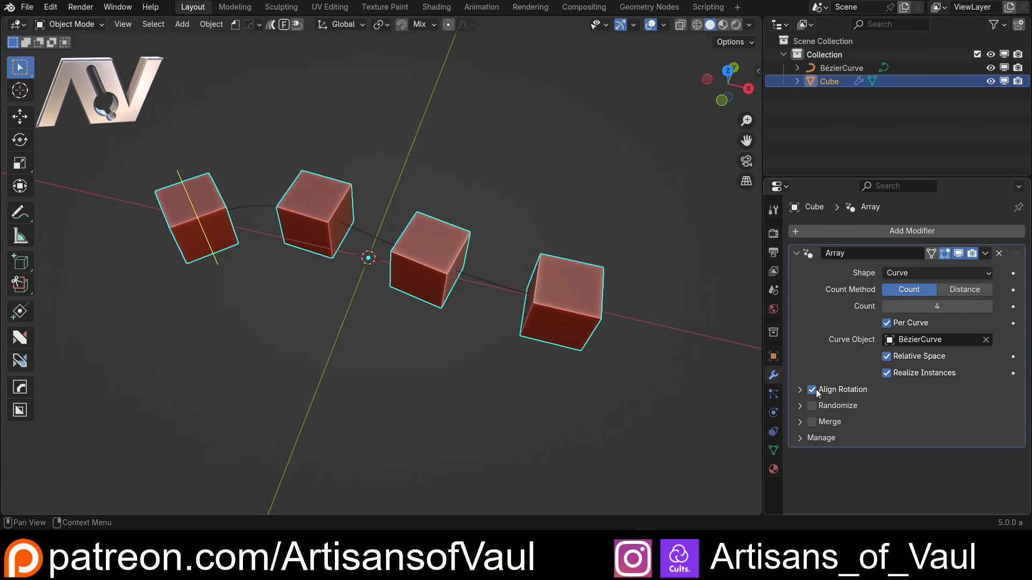
left_click(800, 391)
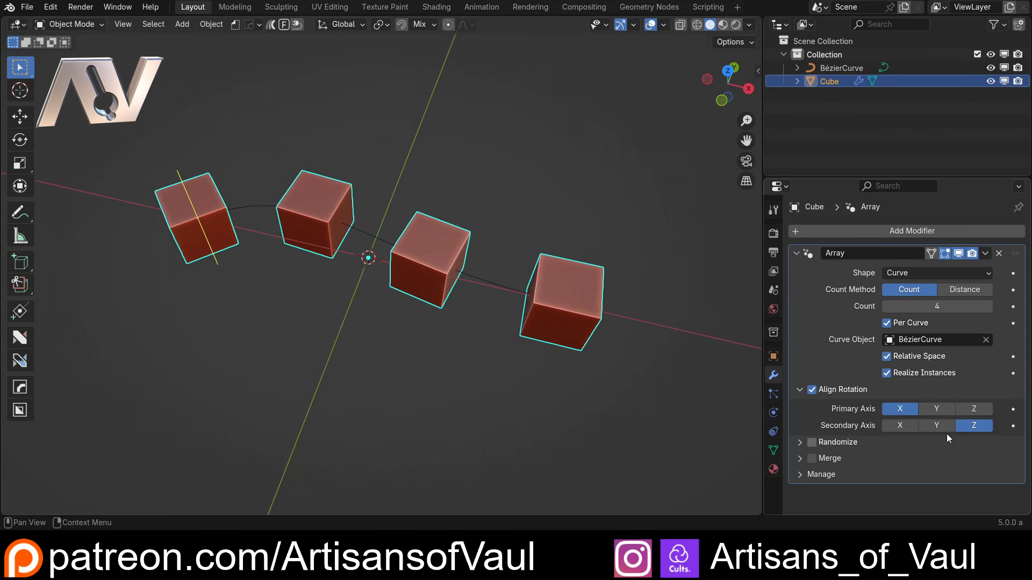
middle_click_drag(510, 220, 553, 301)
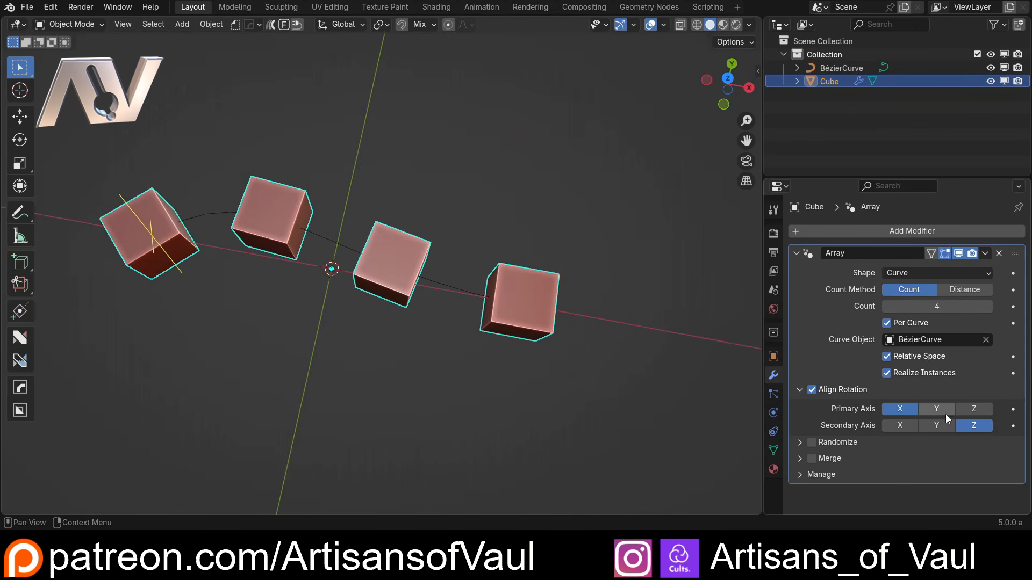
left_click(799, 390)
middle_click_drag(349, 238, 395, 244, "shift")
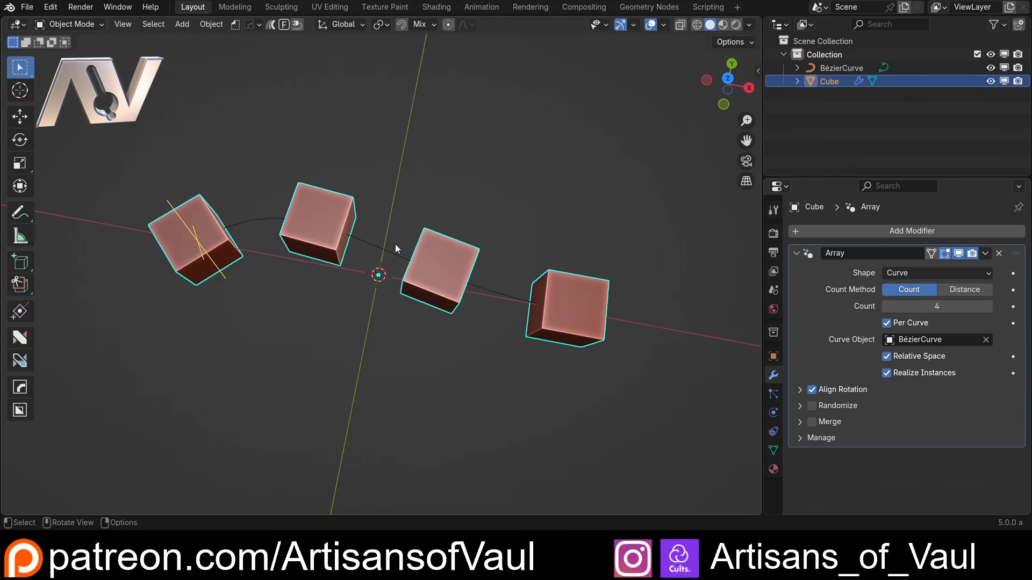
Change the array's shape from Curve to Transform.
left_click(938, 273)
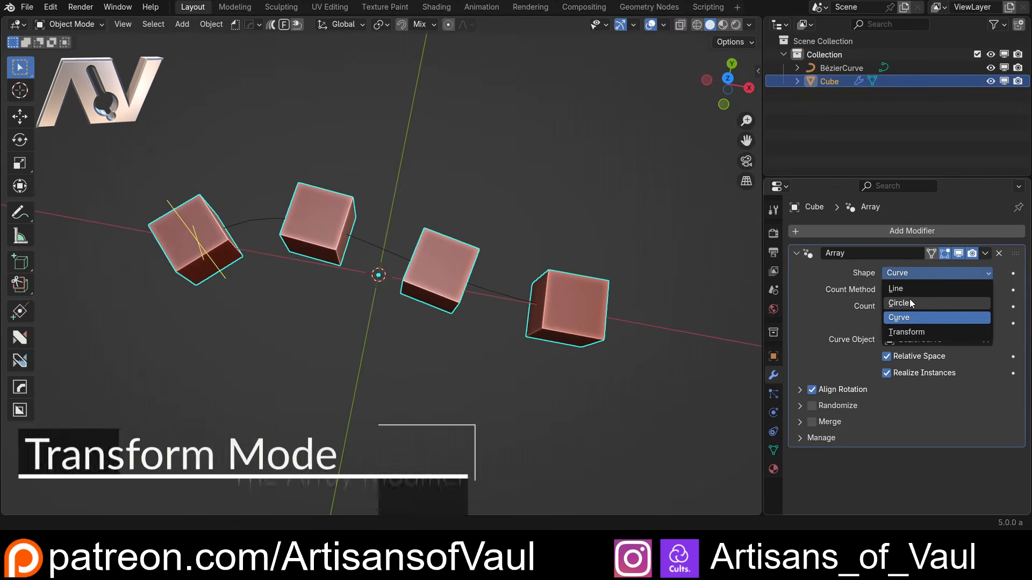
left_click(911, 331)
scroll(503, 286, "down", 3)
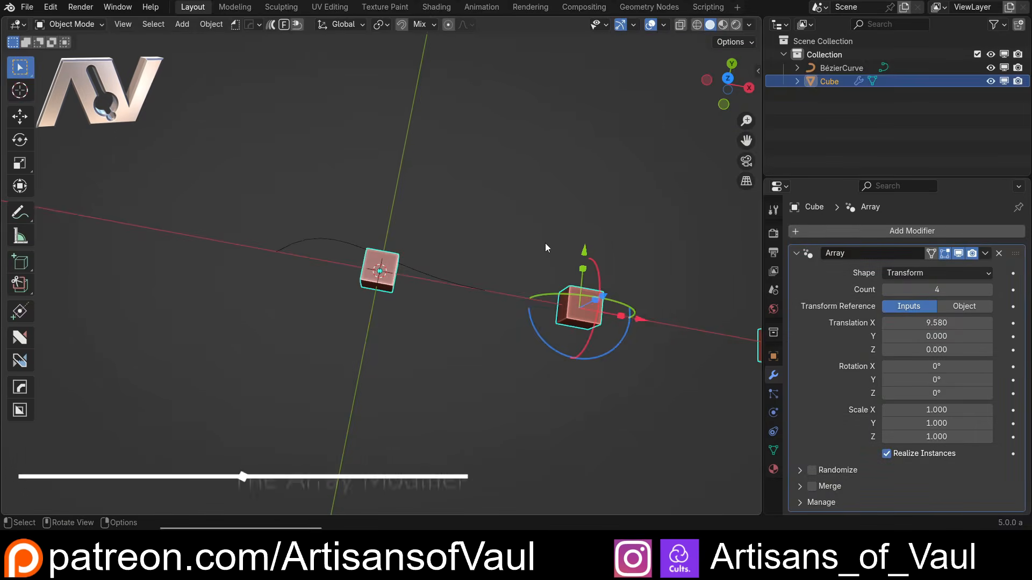
Delete the Bézier curve and set the cube array's X translation to 4.14.
left_click(478, 287)
key("Delete")
left_click(582, 300)
scroll(588, 292, "up", 2)
middle_click_drag(588, 291, 478, 289, "shift")
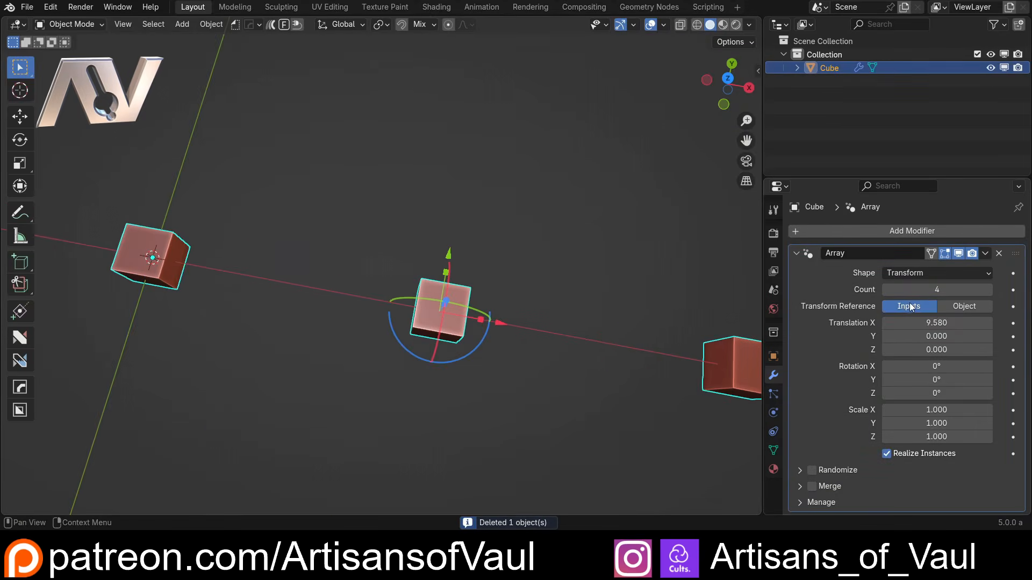
left_click_drag(939, 323, 901, 323)
middle_click_drag(492, 267, 589, 255, "shift")
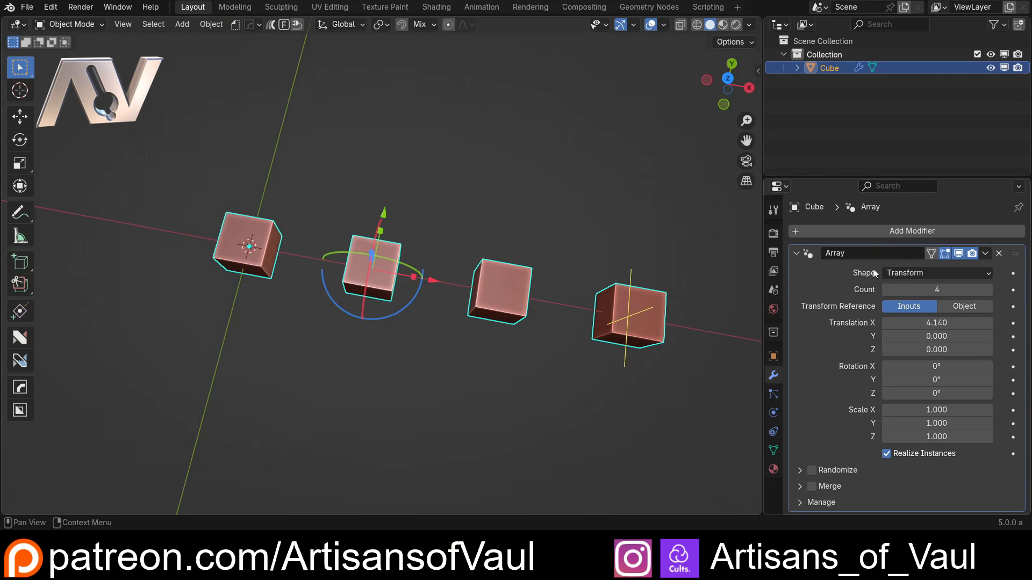
Switch the array's shape to Line for comparison and return it to Transform.
left_click(919, 274)
left_click(907, 290)
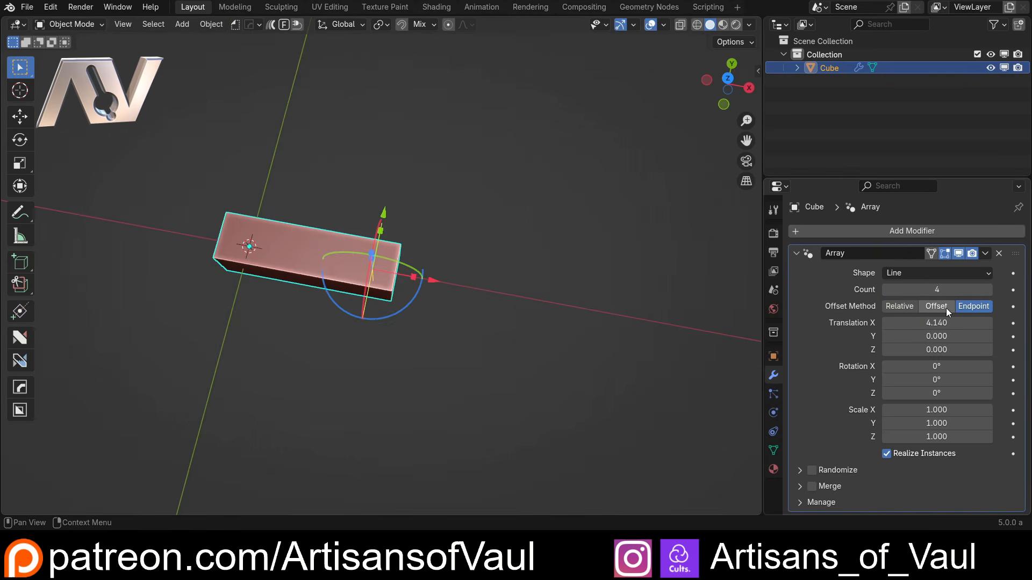
left_click(935, 273)
left_click(914, 331)
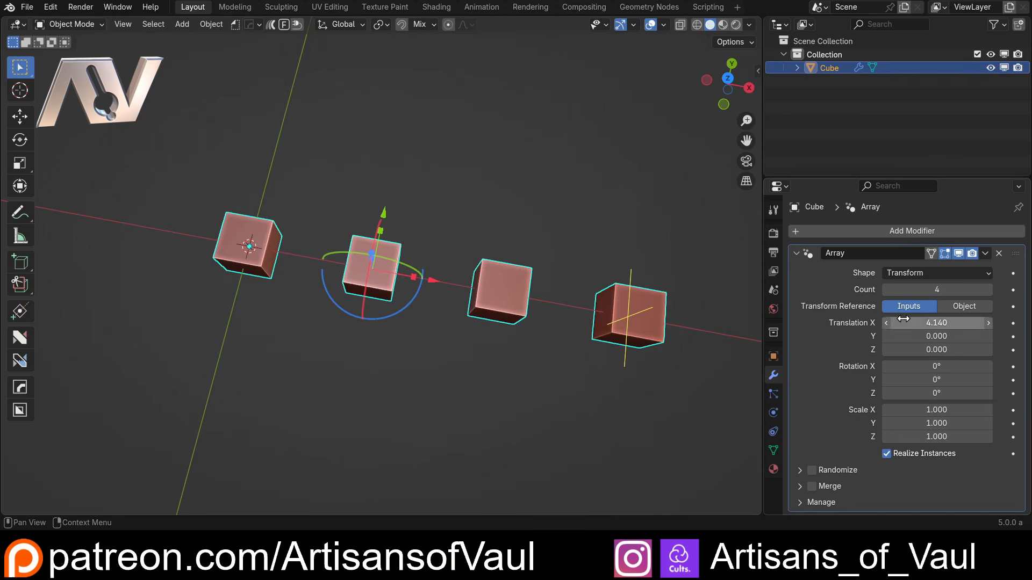
Add a Plain Axes empty and move it in top view to about X 3.05, Y 1.53.
middle_click_drag(515, 272, 604, 293)
left_click(732, 81)
scroll(510, 298, "up", 2)
middle_click_drag(465, 291, 344, 251, "shift")
key("shift+a")
mouse_move(324, 212)
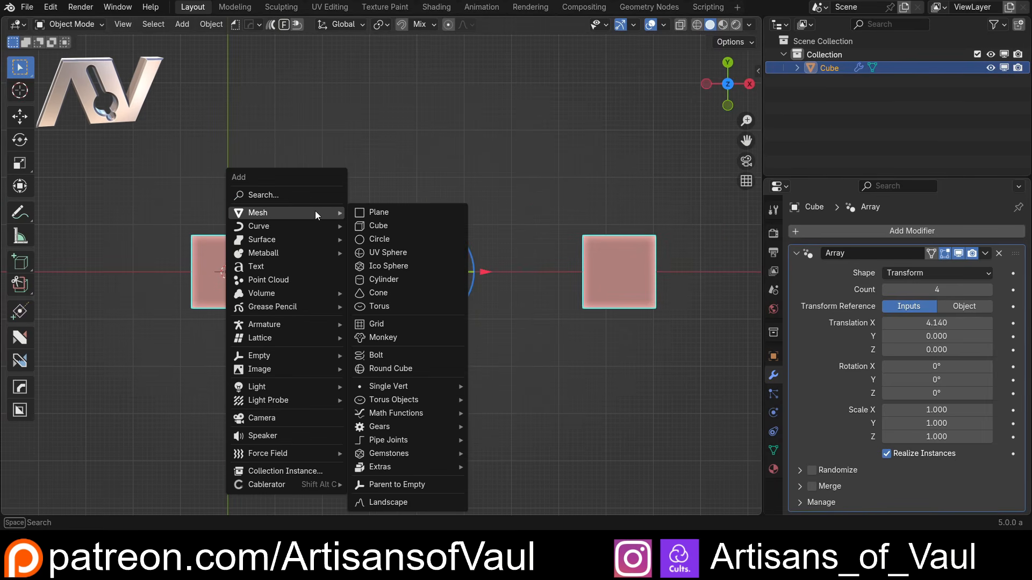
mouse_move(286, 354)
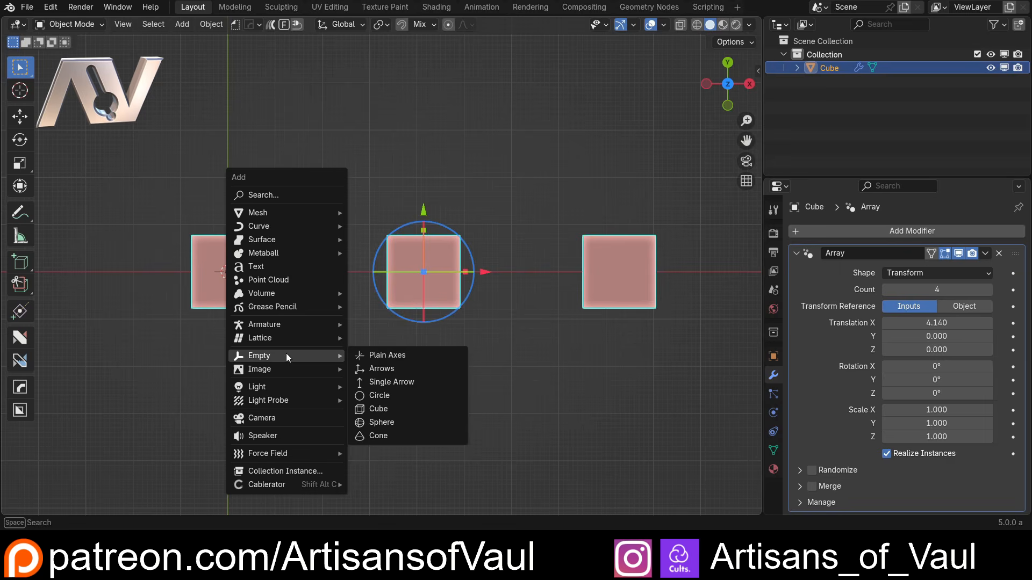
left_click(384, 356)
key("g")
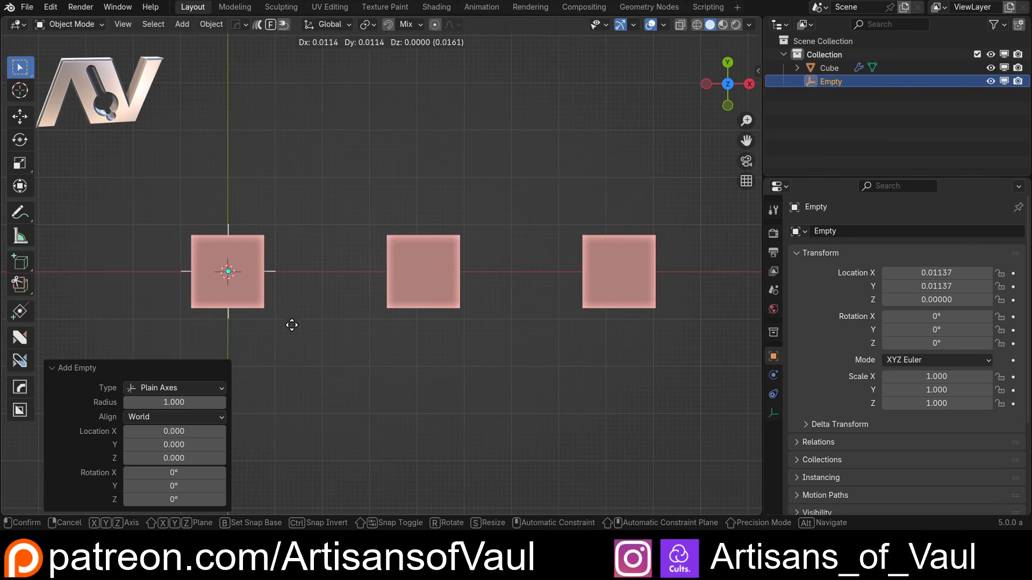
left_click(396, 288)
Set the cube array's transform reference to Object and assign the empty as its transform object.
left_click(230, 295)
middle_click_drag(230, 296, 407, 235)
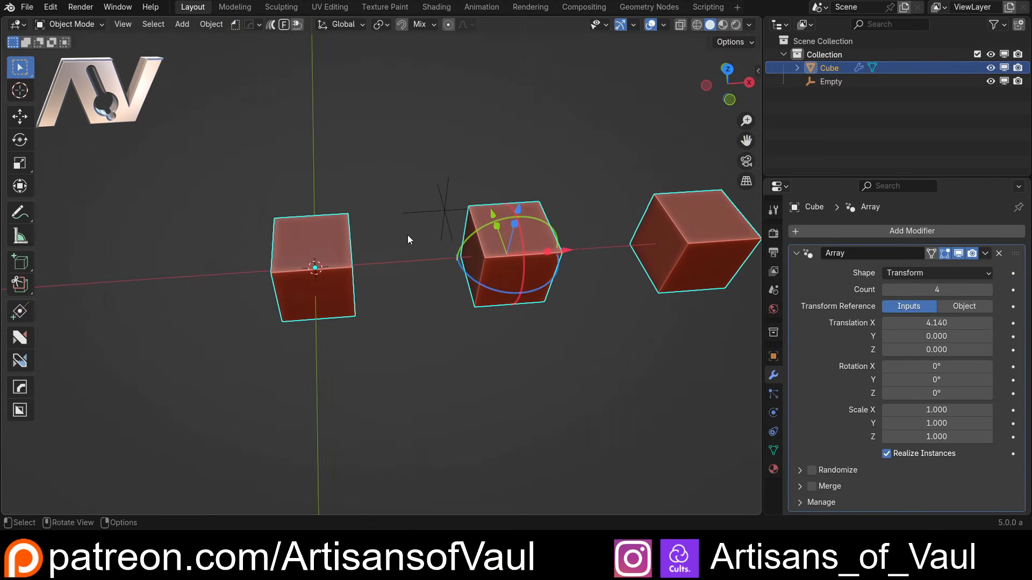
left_click(963, 309)
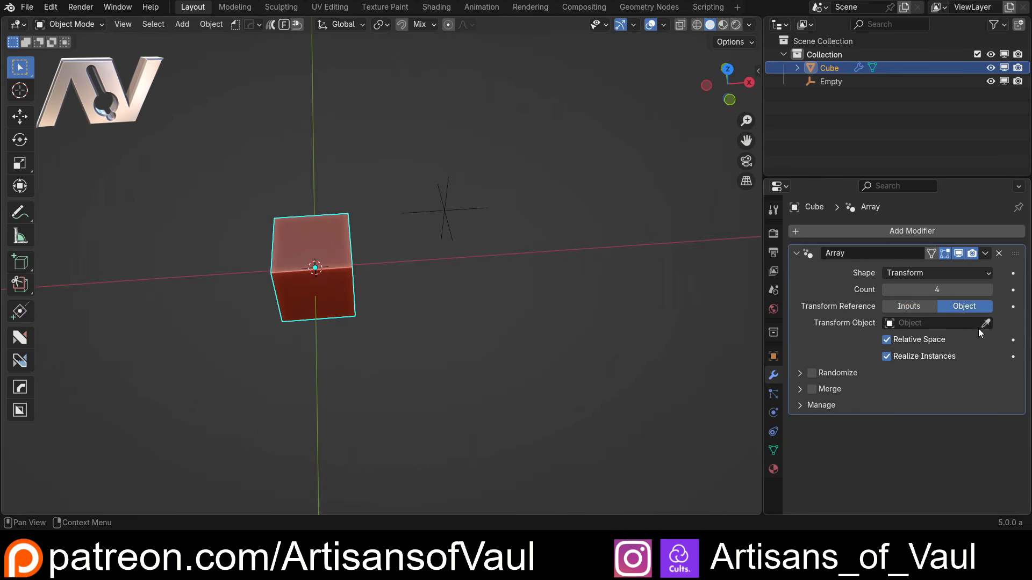
left_click(985, 323)
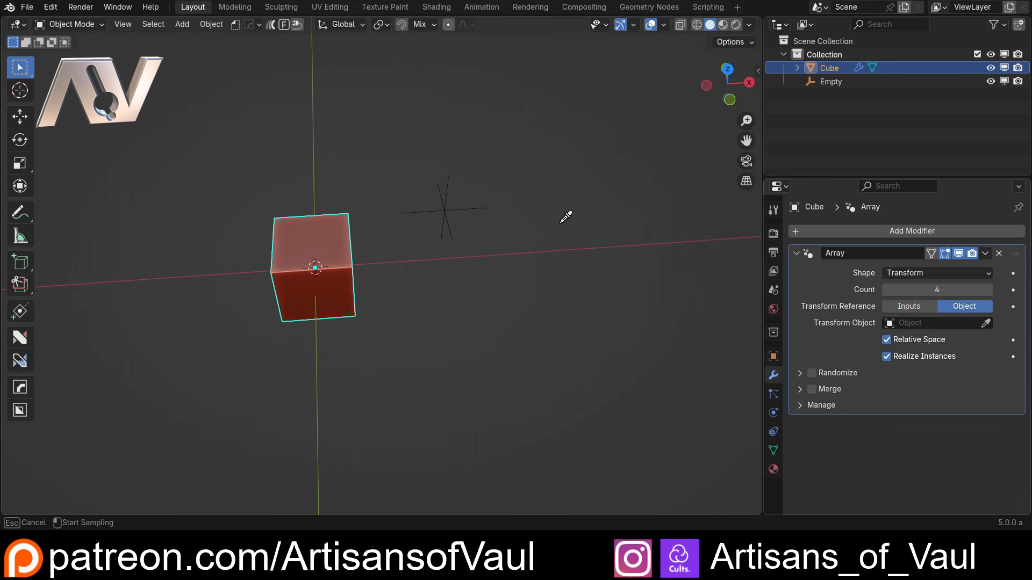
left_click(447, 205)
Pick the empty as the array's transform object and move it in top view to about X 3.03, Y 1.73.
middle_click_drag(429, 167, 406, 211)
left_click(424, 208)
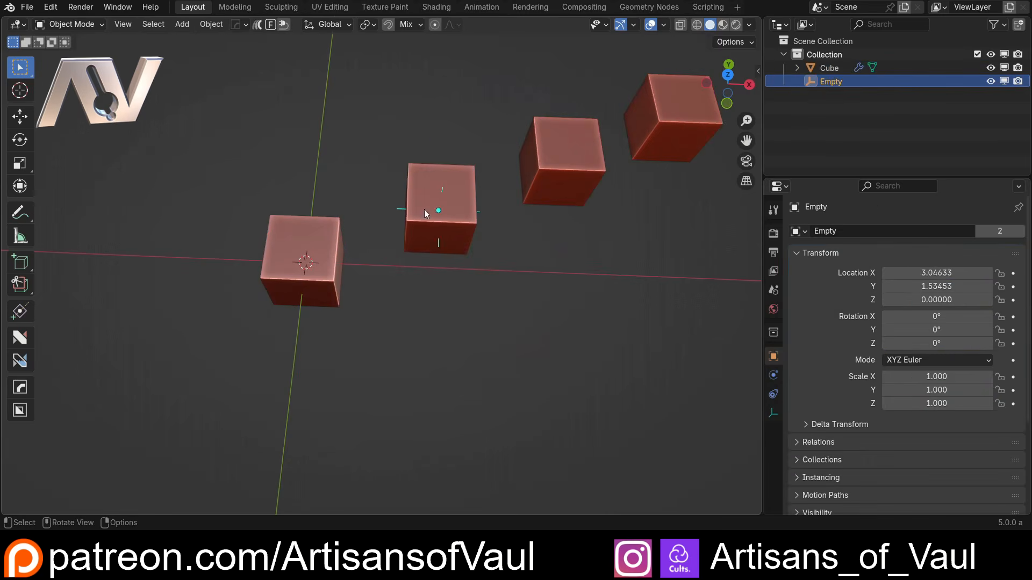
left_click(728, 75)
scroll(538, 214, "down", 3)
middle_click_drag(527, 210, 453, 317, "shift")
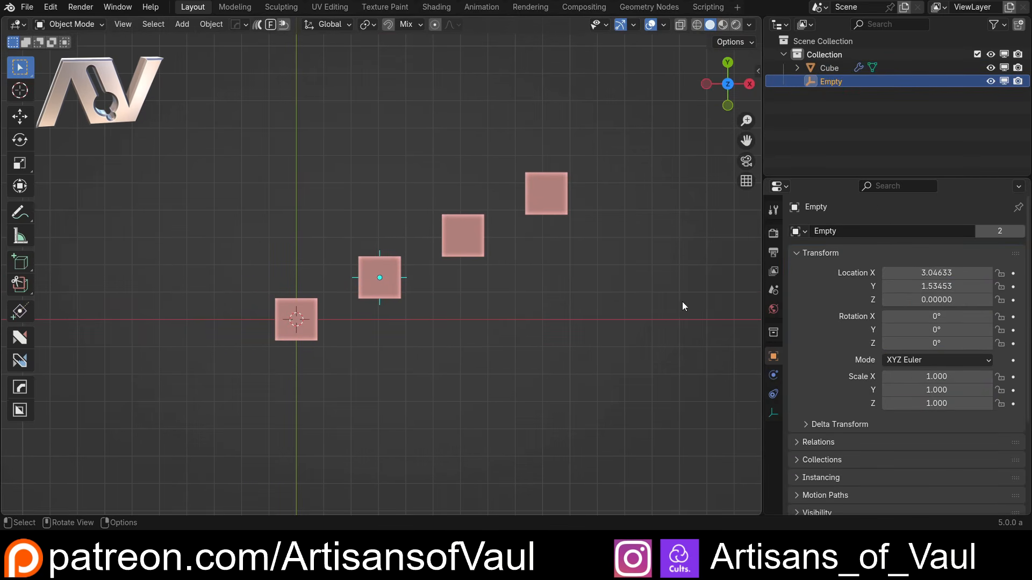
key("g")
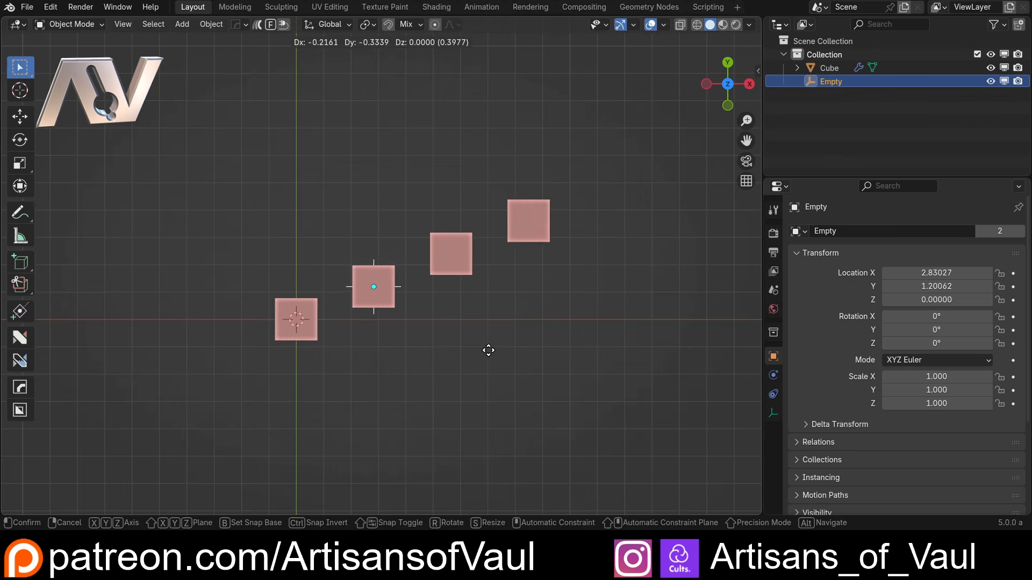
left_click(500, 338)
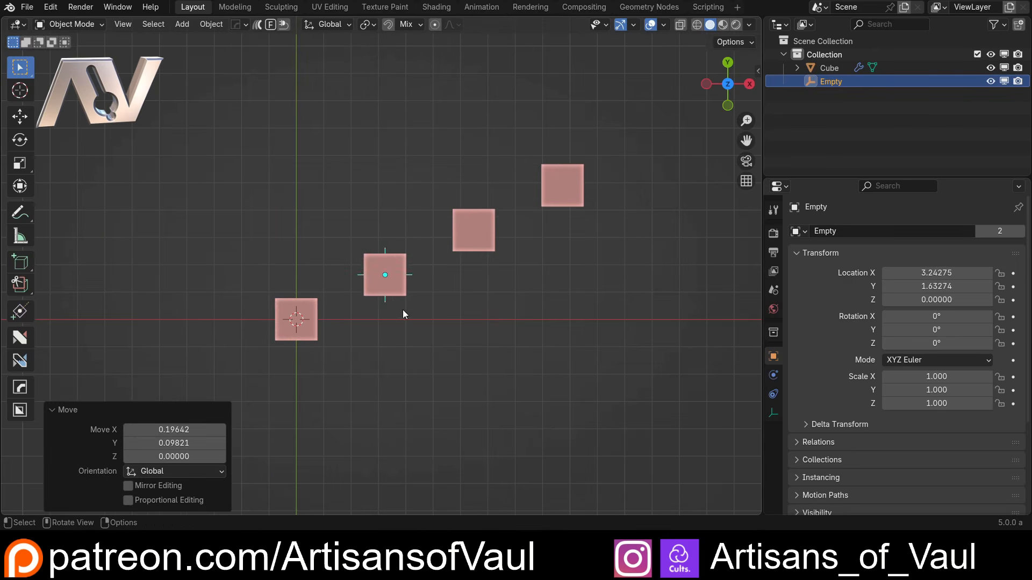
scroll(370, 291, "up", 1)
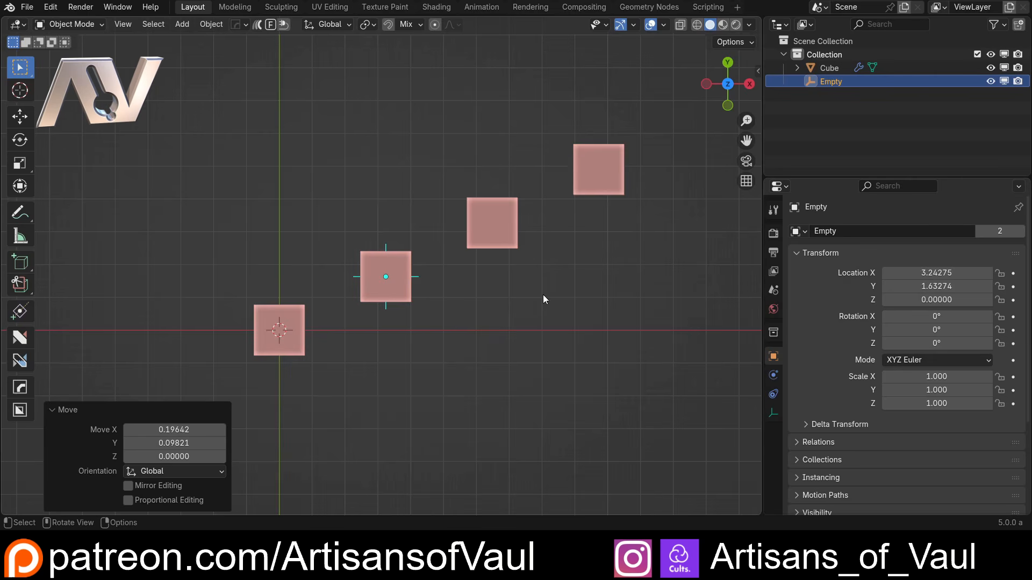
key("g")
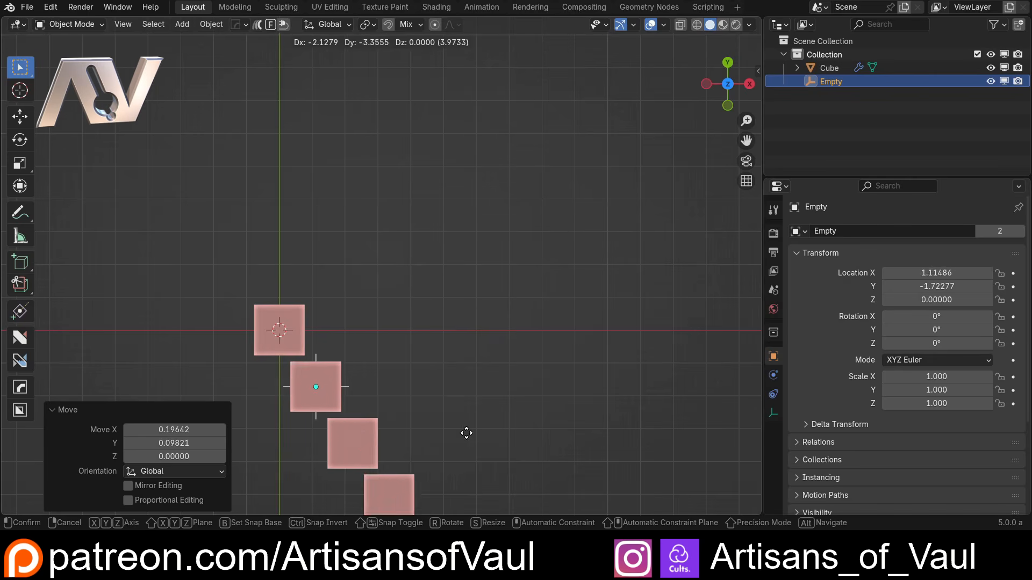
left_click(530, 324)
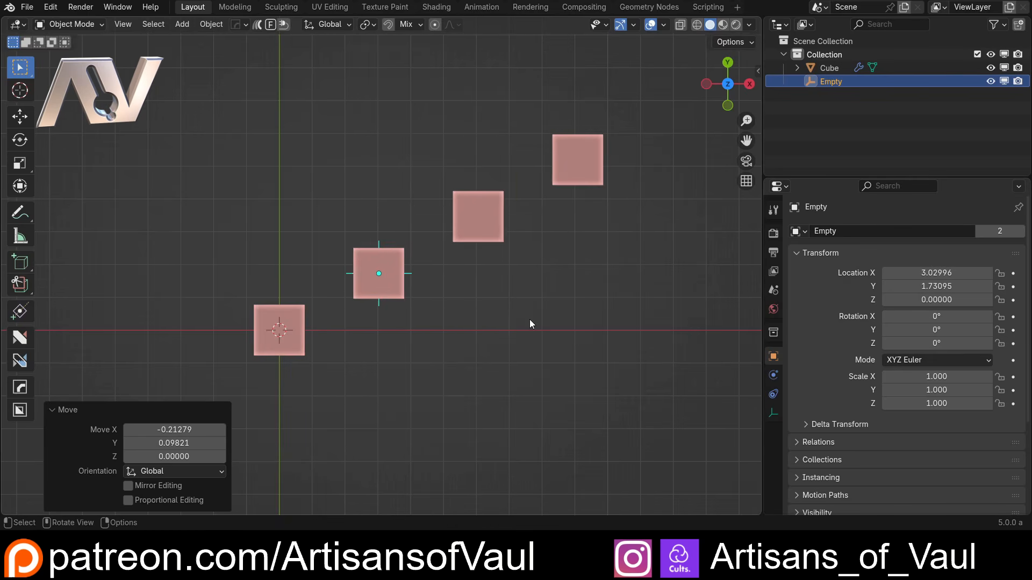
Select the cube and switch its array shape to Line for comparison and back to Transform.
left_click(283, 323)
left_click(340, 275)
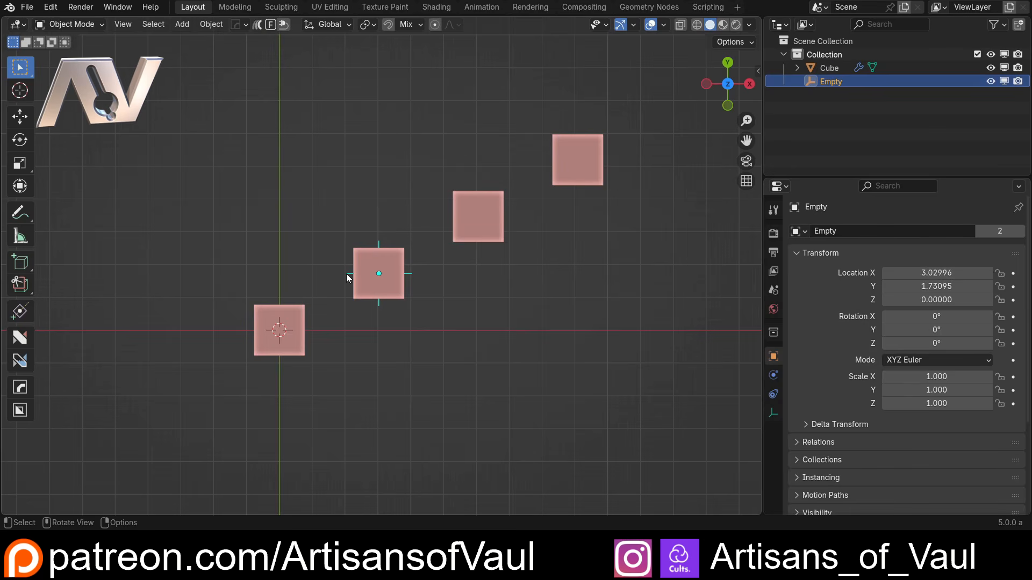
left_click(295, 308)
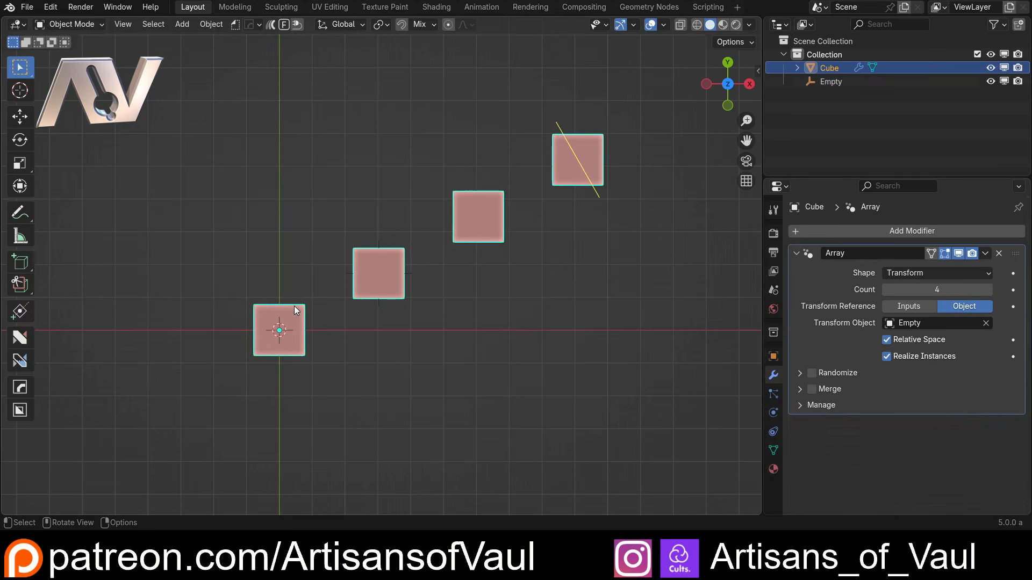
scroll(371, 309, "up", 2)
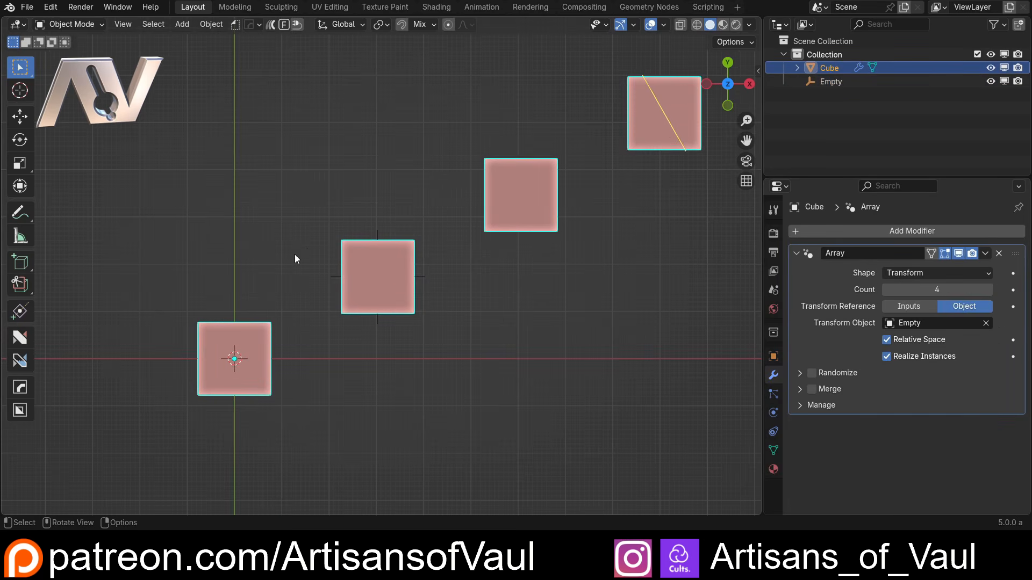
scroll(377, 274, "down", 2)
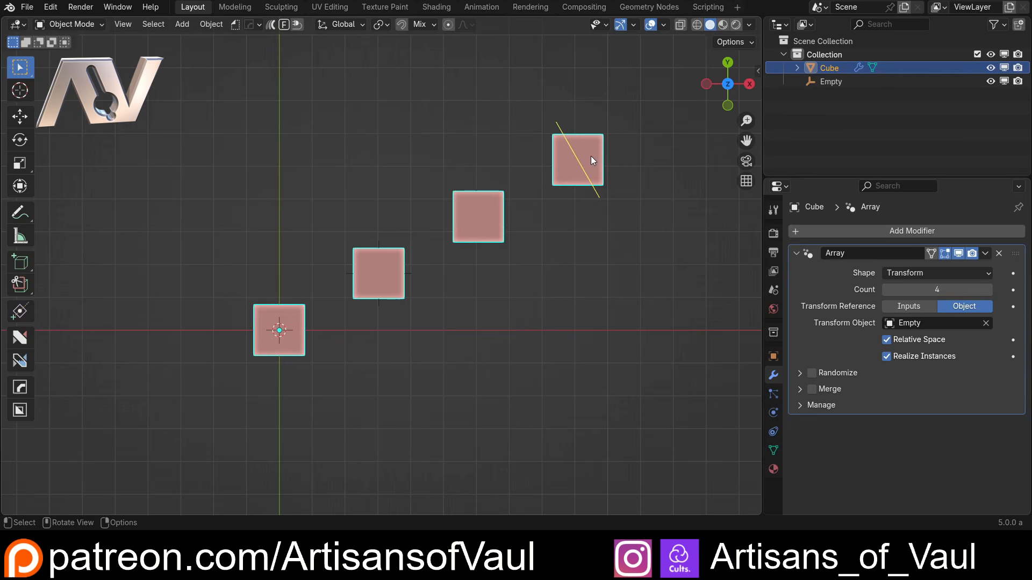
left_click(914, 274)
left_click(917, 289)
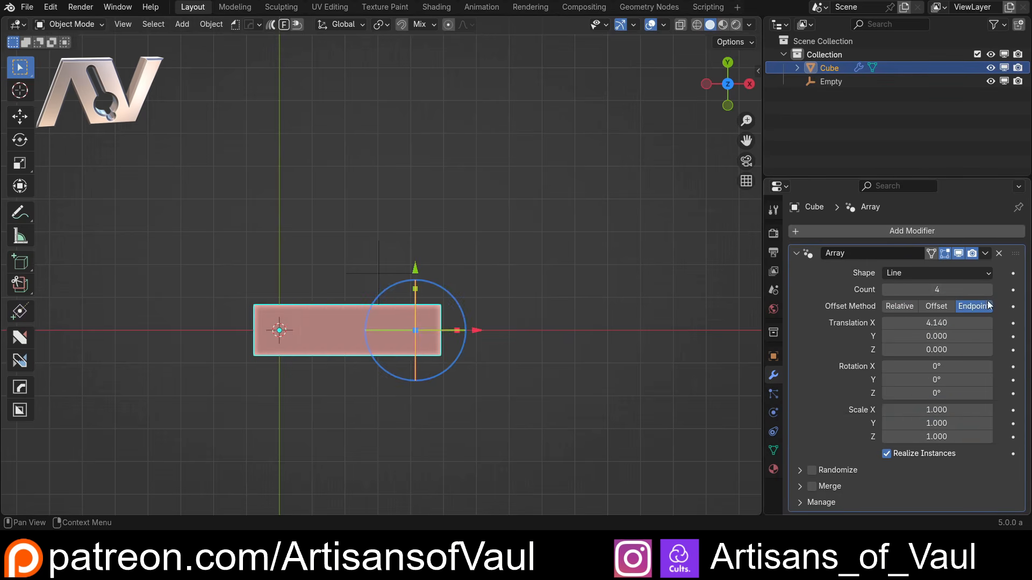
left_click(937, 274)
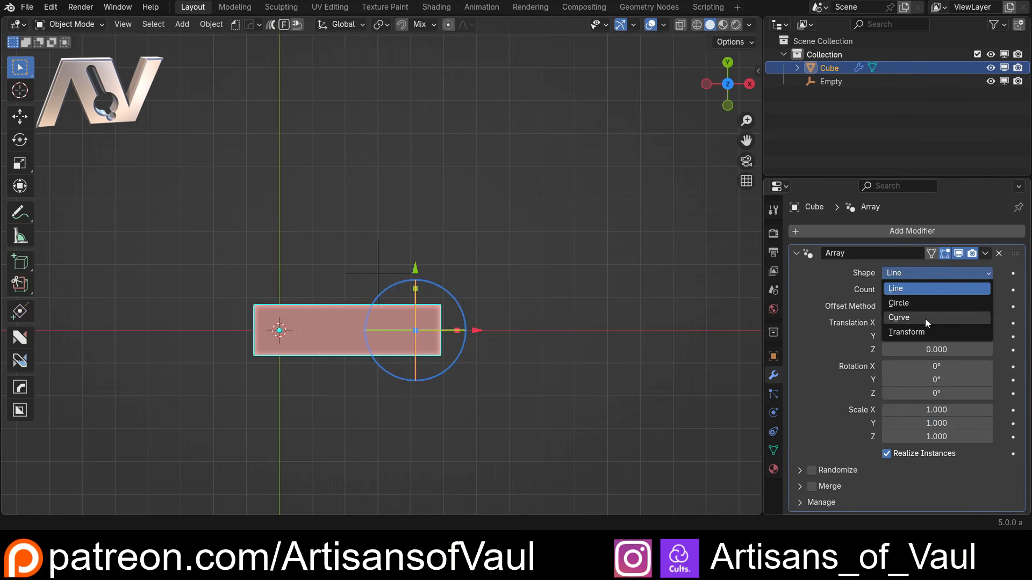
left_click(917, 329)
Move the empty to about X 2.67, Y 1.78 and reselect the cube.
left_click(408, 275)
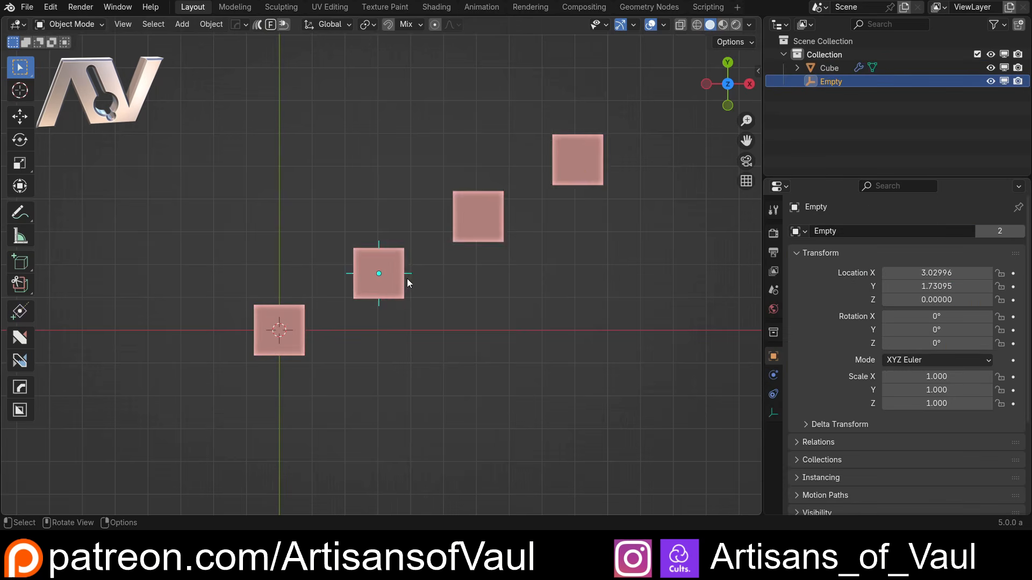
key("g")
left_click(396, 281)
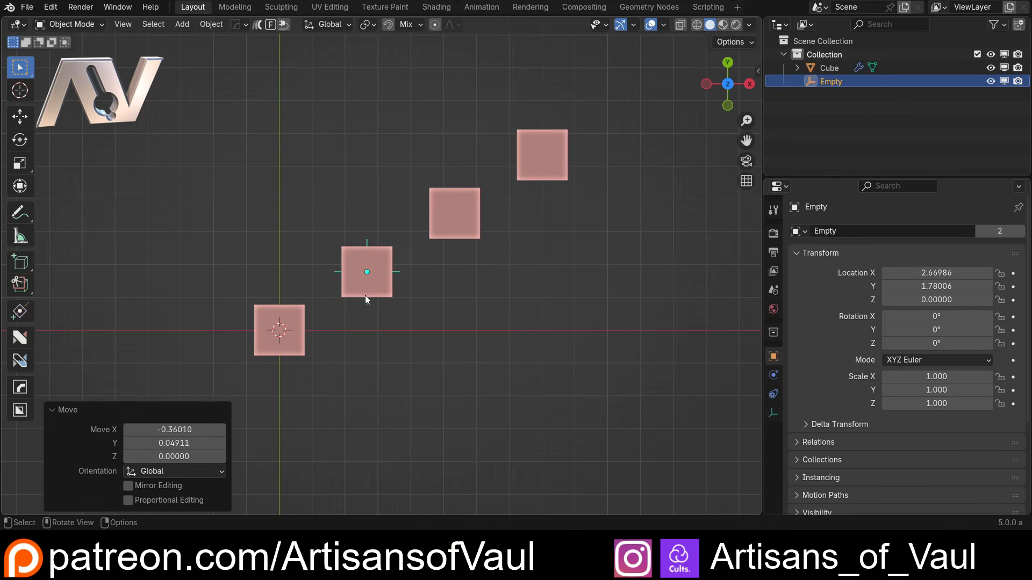
scroll(396, 353, "up", 1)
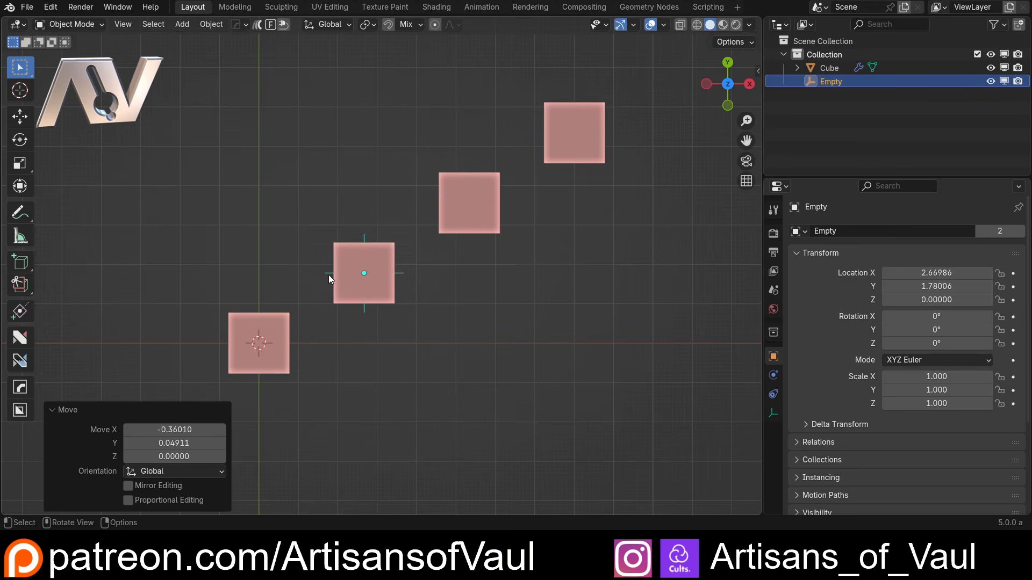
left_click(260, 340)
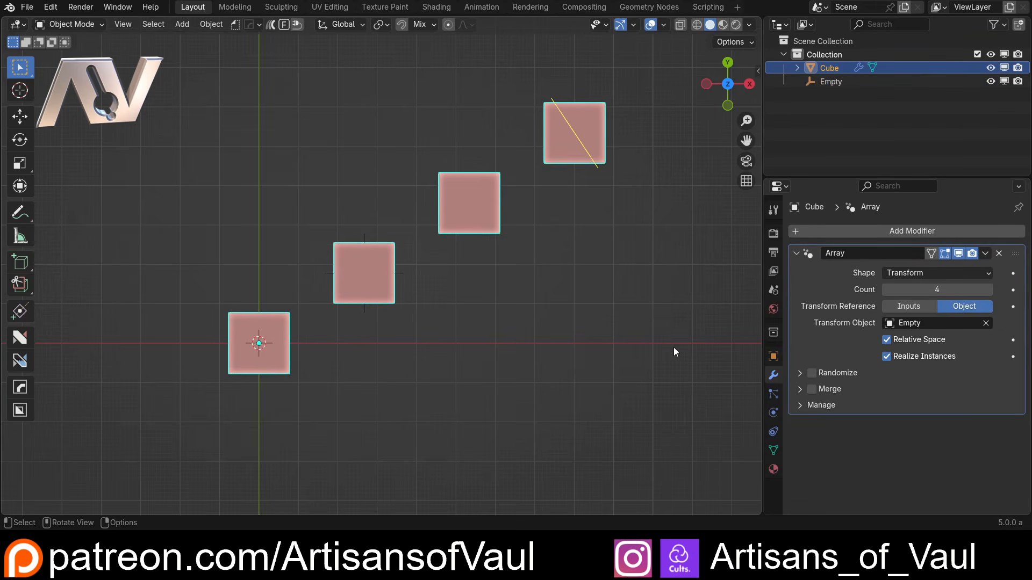
Rotate the empty about 30.8° around the global X axis.
left_click(402, 273)
middle_click_drag(402, 273, 360, 225)
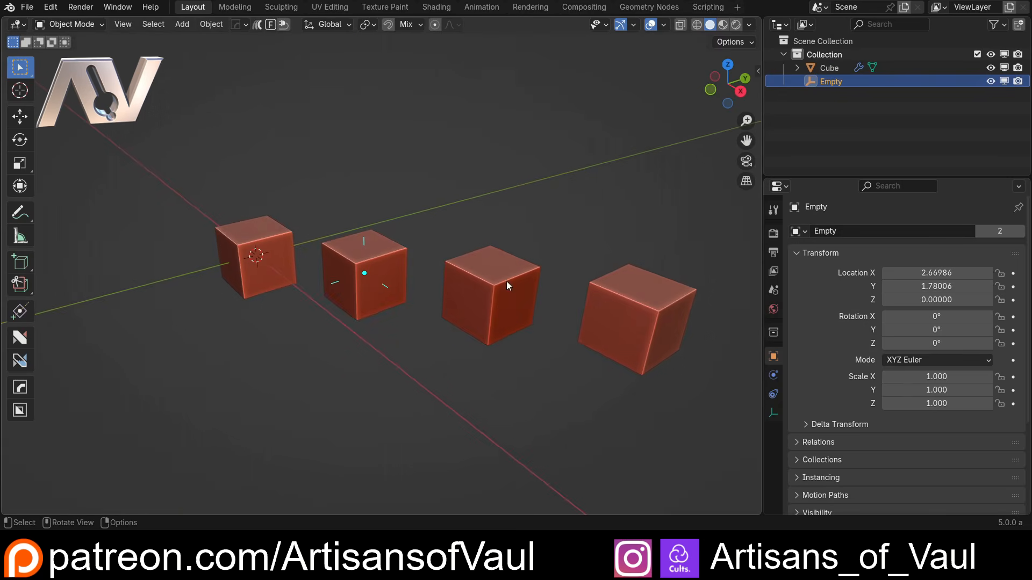
key("r")
key("y")
key("z")
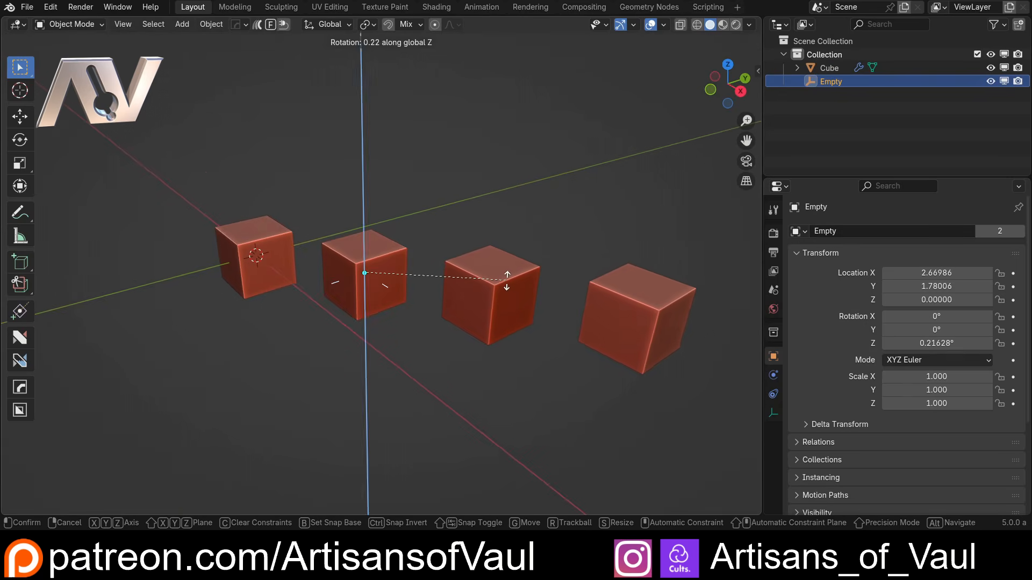
key("x")
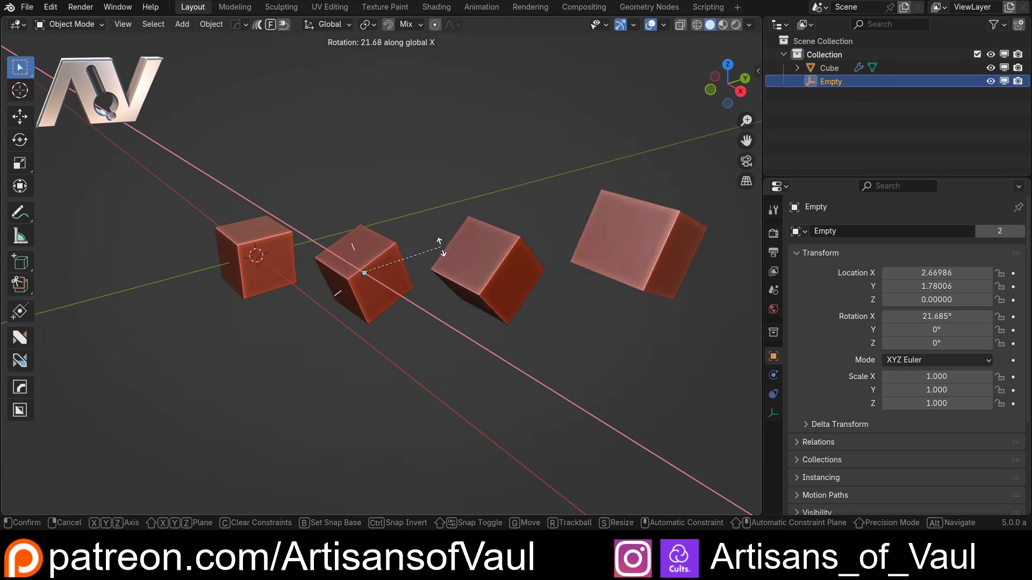
left_click(400, 253)
Select the cube and raise its array count to 104 for a preview, finally reducing it to 9.
middle_click_drag(376, 261, 697, 84)
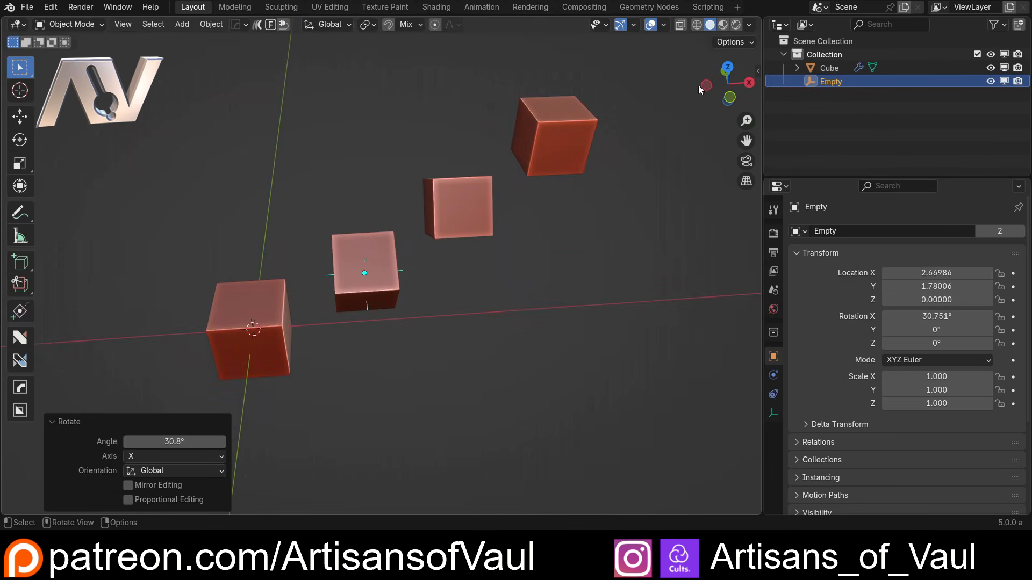
left_click(728, 68)
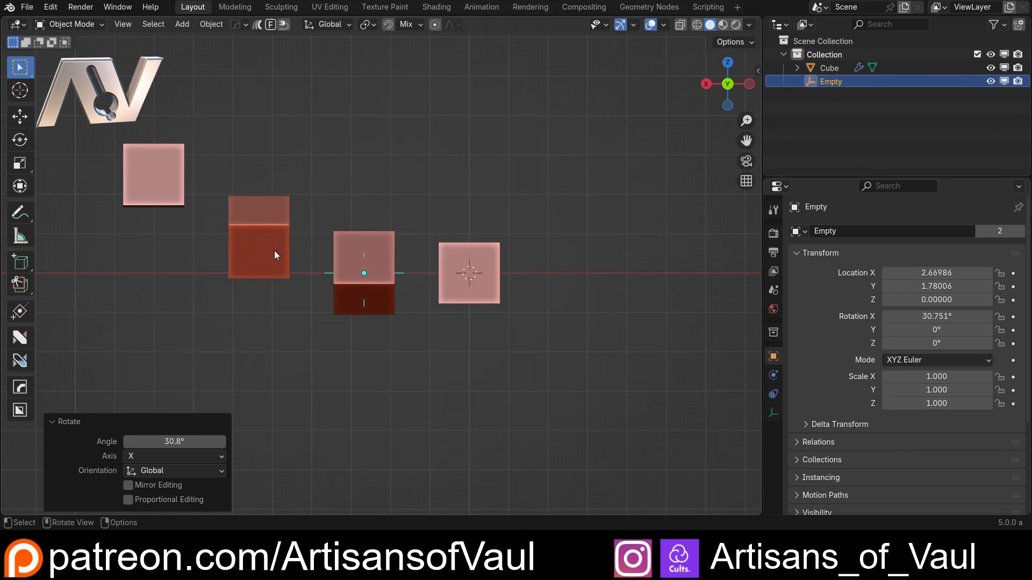
middle_click_drag(119, 173, 547, 206)
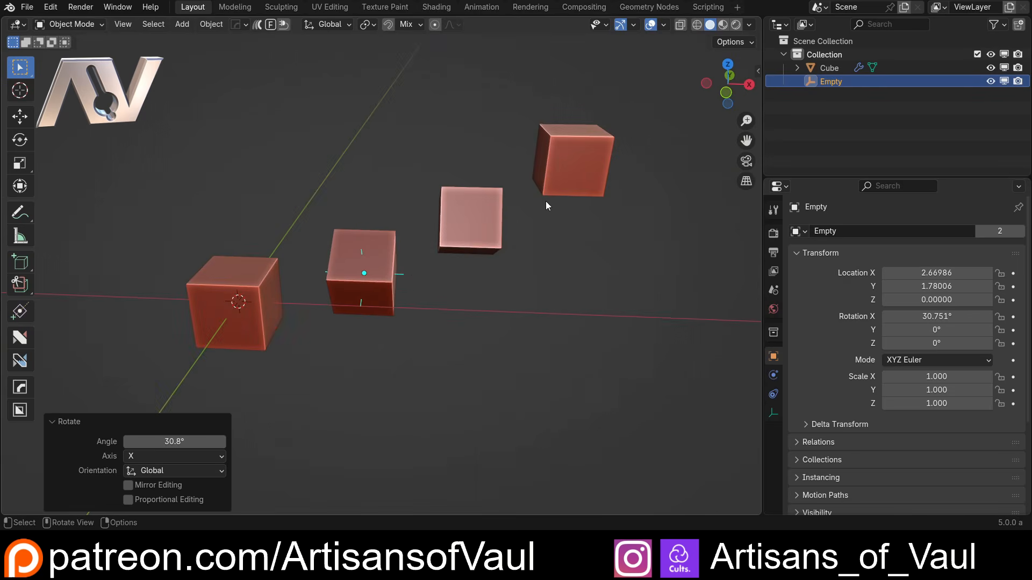
left_click(397, 282)
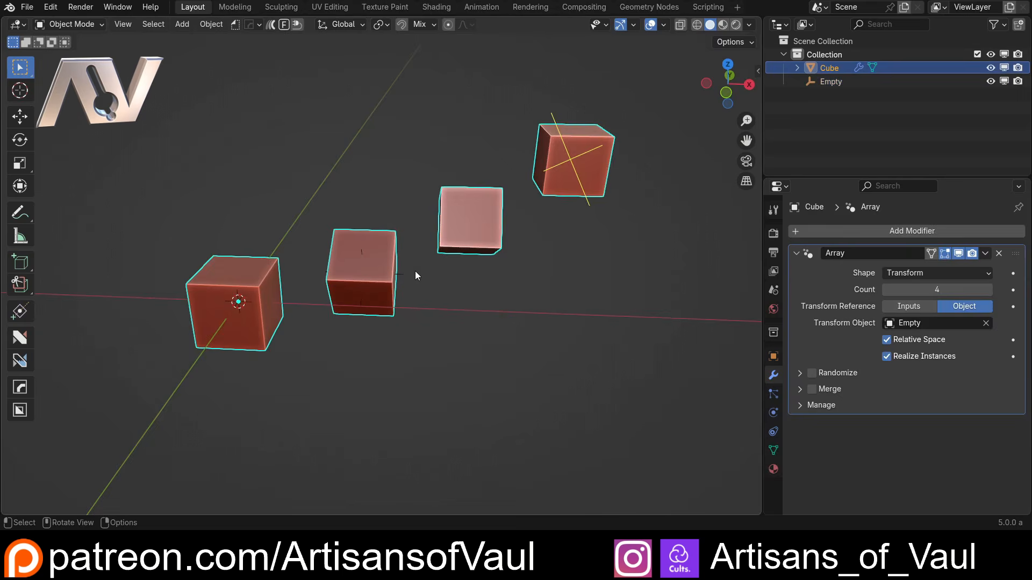
key("ctrl+z")
middle_click_drag(674, 161, 656, 179)
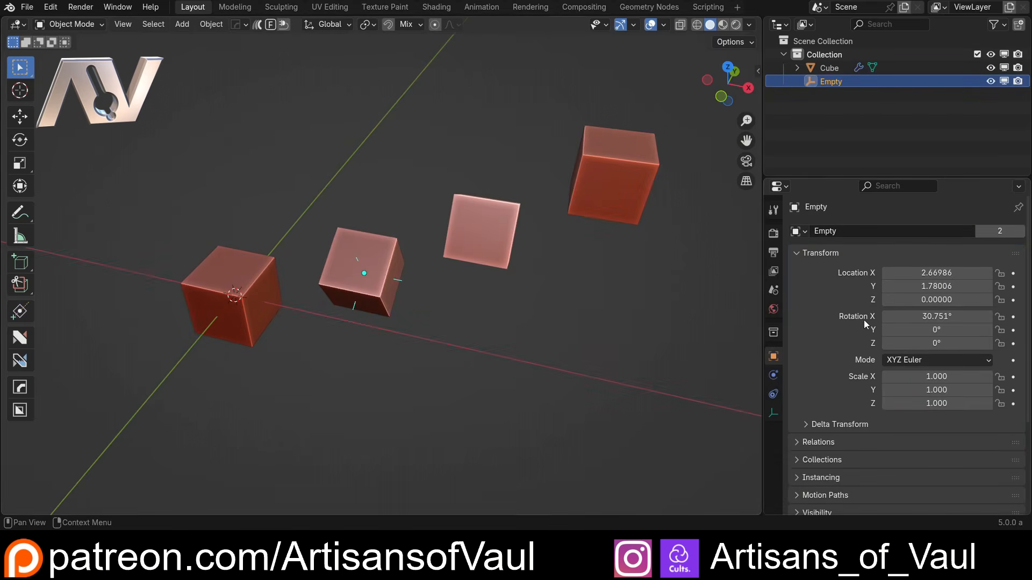
left_click(380, 256)
scroll(484, 280, "down", 5)
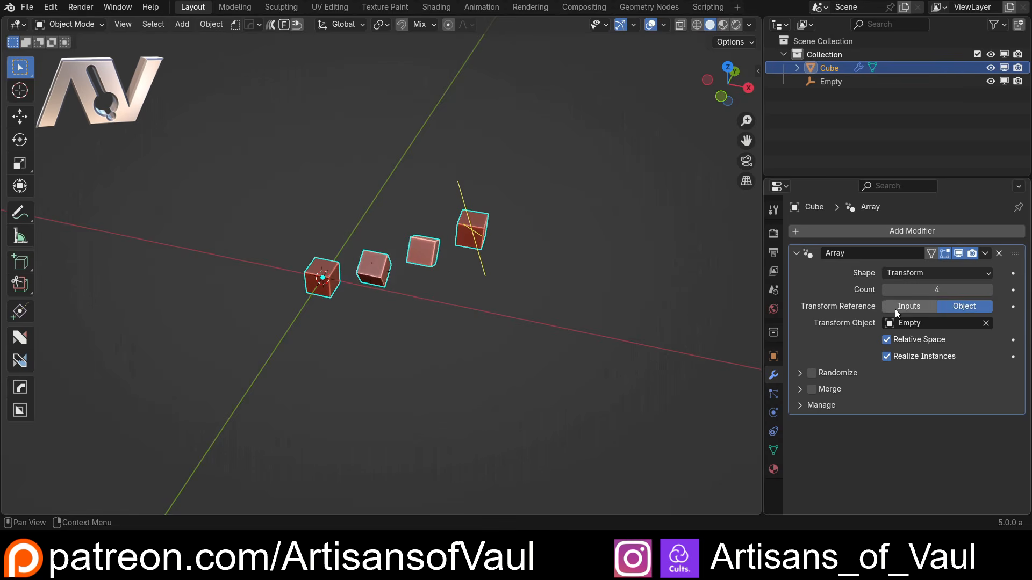
mouse_move(913, 290)
left_mouse_down()
mouse_move(988, 290)
mouse_move(532, 299)
left_mouse_up()
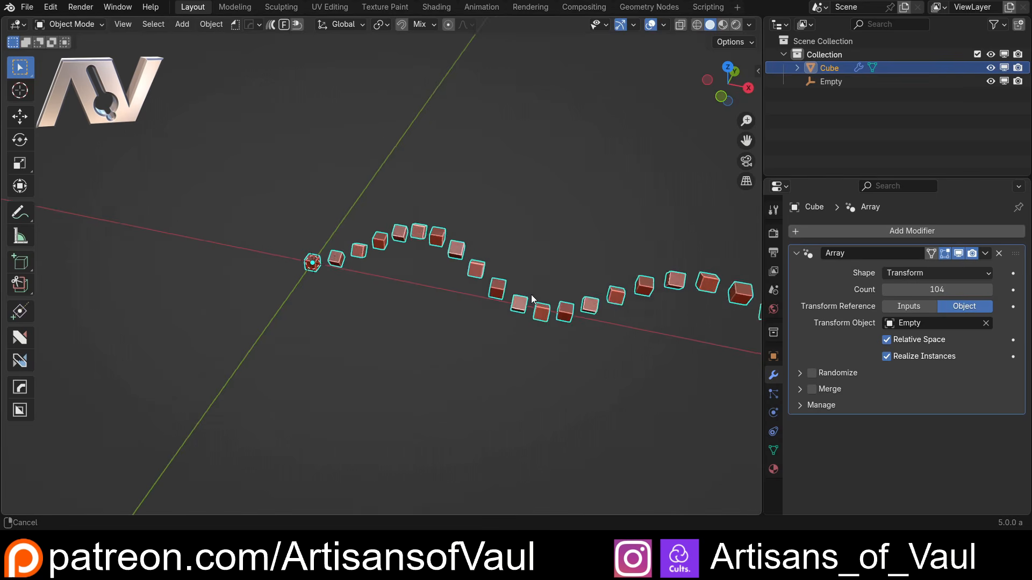
middle_click_drag(531, 299, 403, 265, "shift")
middle_click_drag(327, 304, 505, 285)
left_click_drag(937, 290, 903, 290)
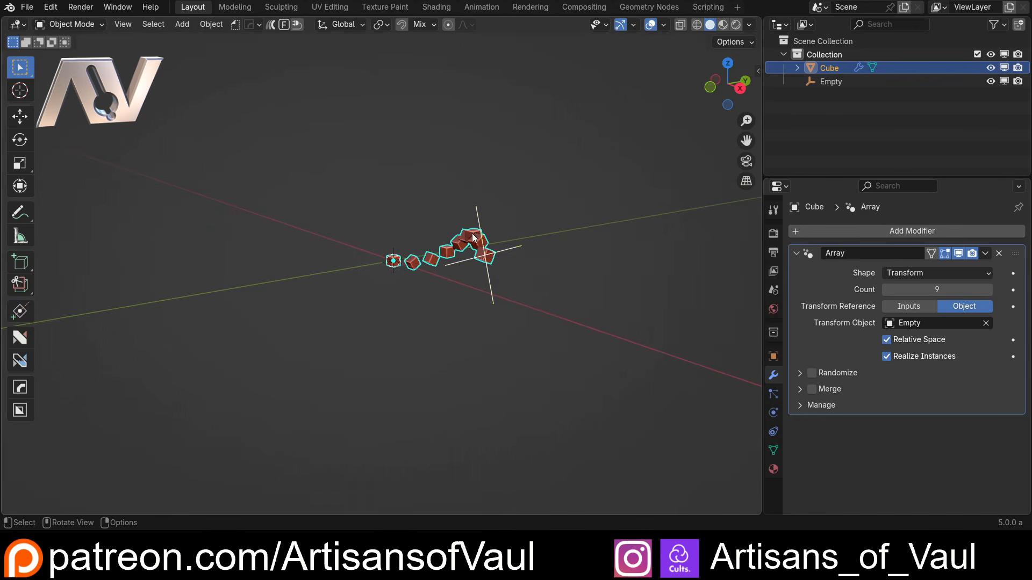
Move the empty in top view to about X 2.73, Y 0.10, nearly in line with the X axis.
middle_click_drag(415, 253, 390, 290)
middle_click_drag(397, 223, 429, 293)
scroll(388, 287, "up", 10)
left_click(463, 322)
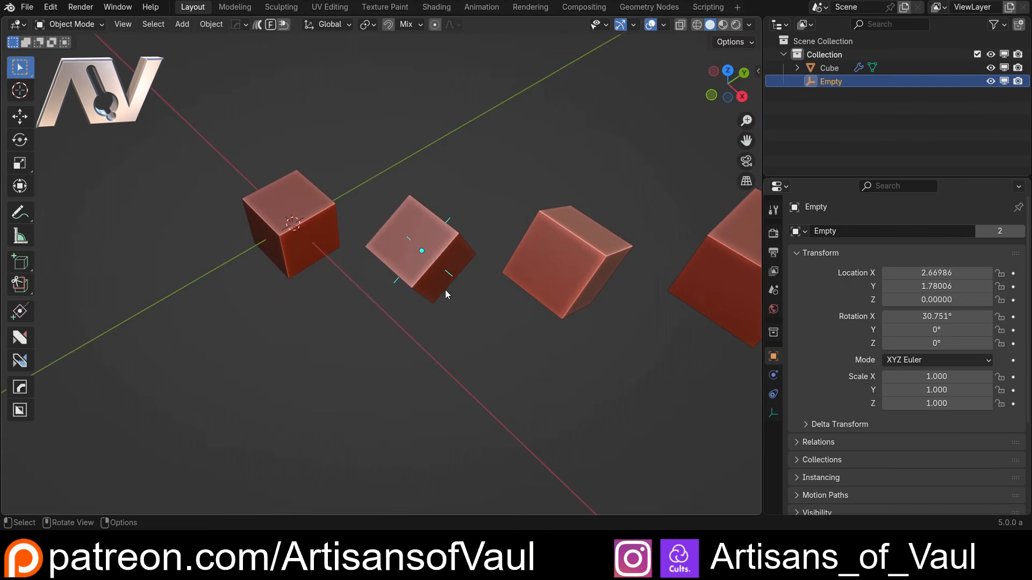
left_click(727, 71)
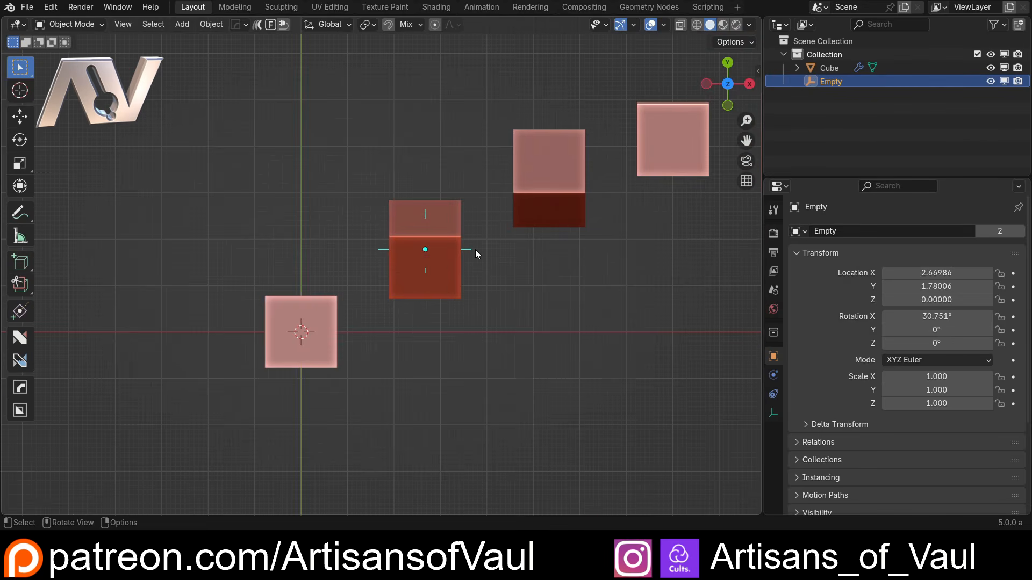
key("g")
left_click(473, 327)
Rotate the empty around the global X axis to an X rotation of about 32.6°.
key("KP_1")
middle_click_drag(519, 294, 408, 297)
key("r")
key("x")
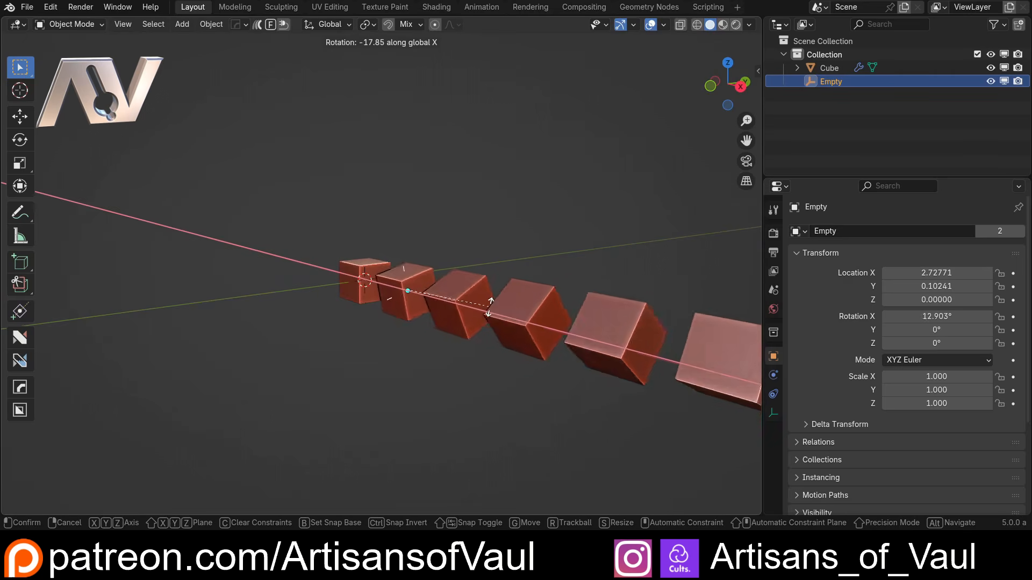
left_click(512, 270)
middle_click_drag(512, 271, 491, 290)
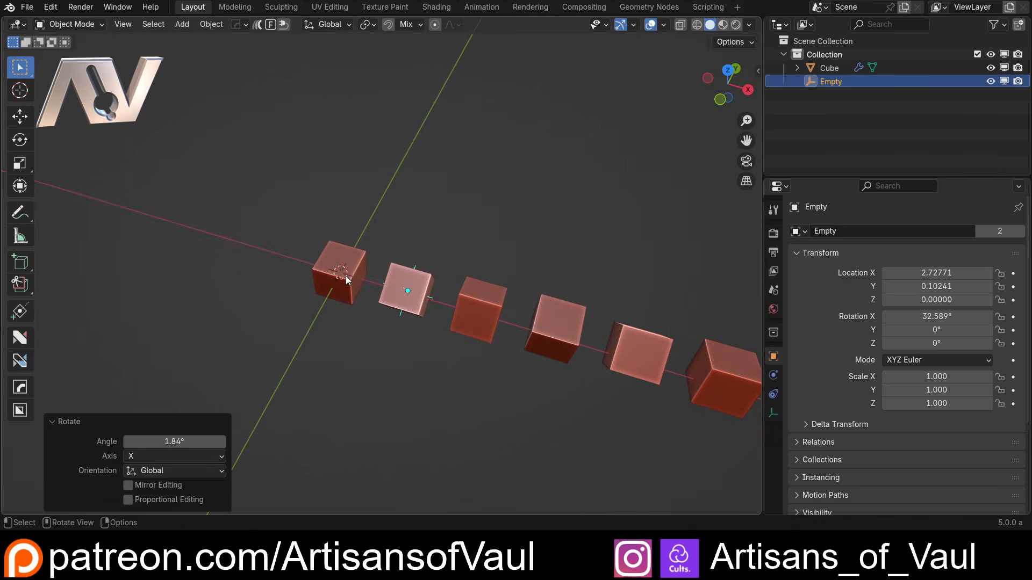
Compare the cube's nine-copy array with the Line shape, restore Transform and reselect the empty.
left_click(492, 290)
left_click(903, 273)
left_click(895, 289)
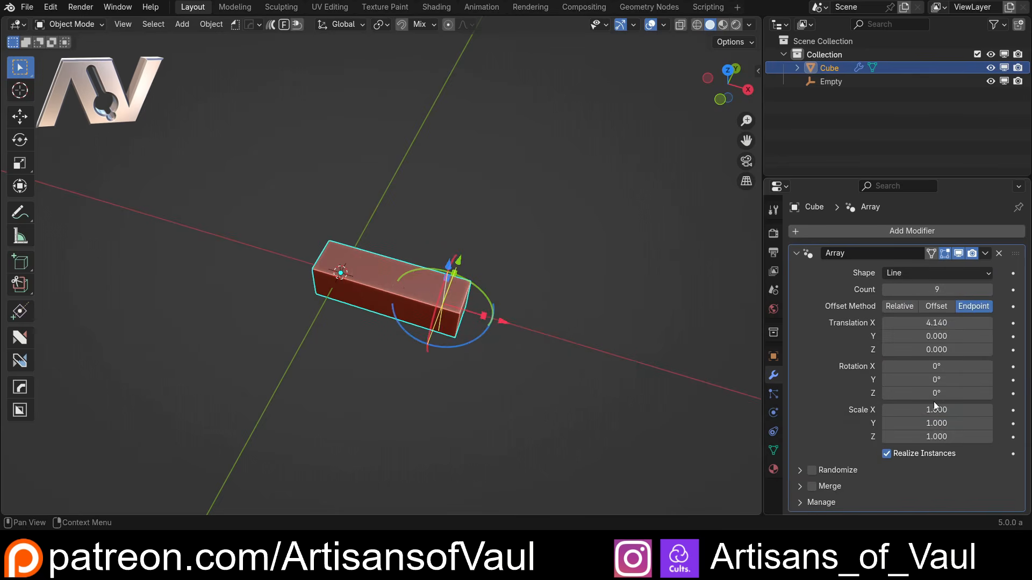
left_click(930, 273)
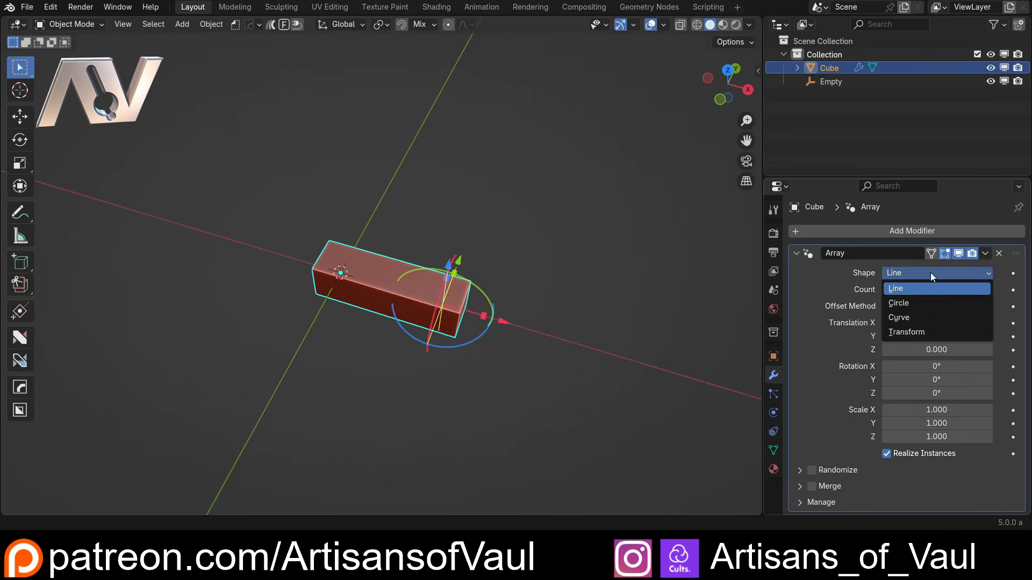
left_click(923, 332)
left_click(416, 264)
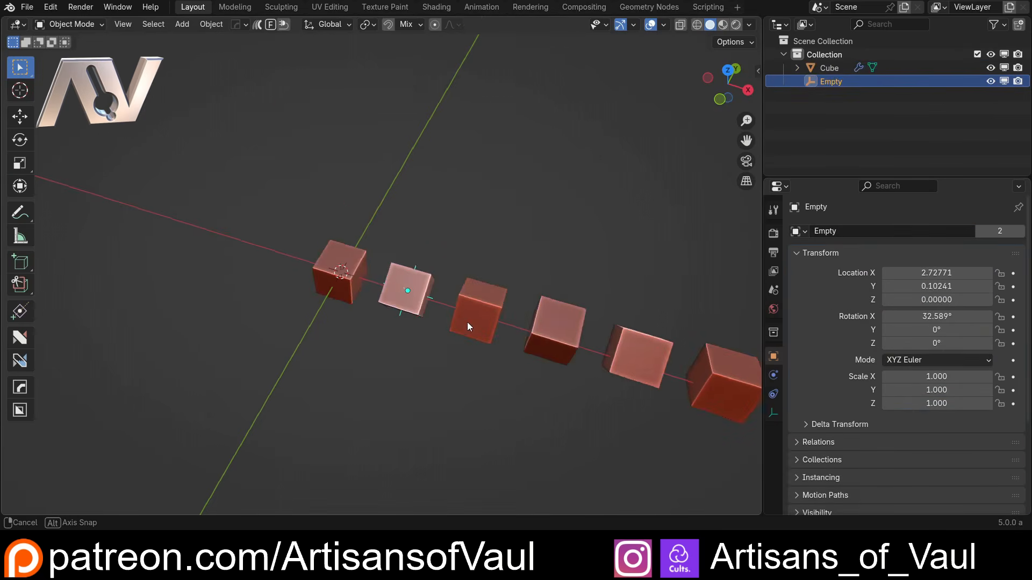
Try moving the empty in side view to about Y 1.98, Z 0.36, review the array from above, and undo the move.
middle_click_drag(466, 322, 499, 330)
left_click(729, 96)
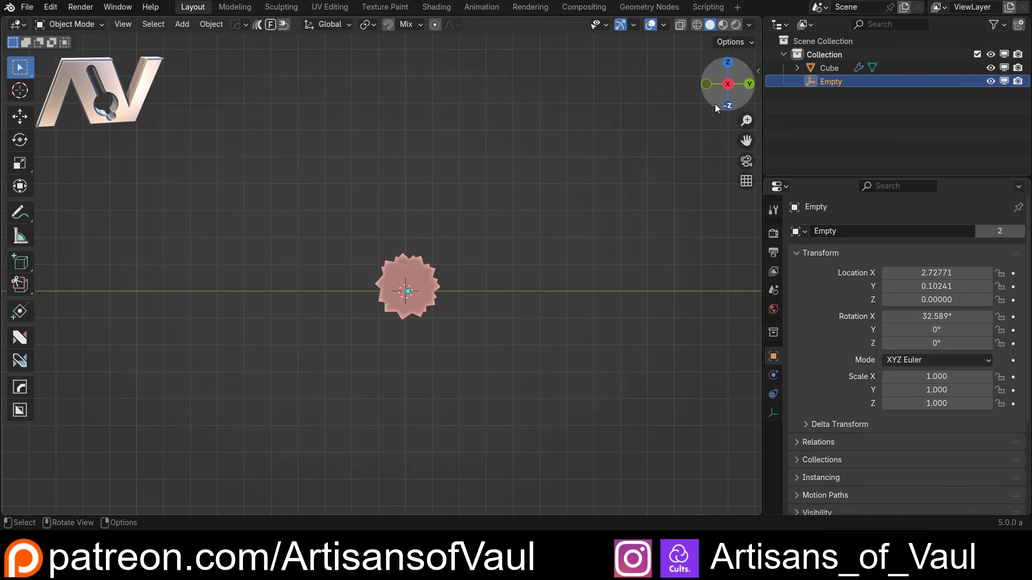
key("g")
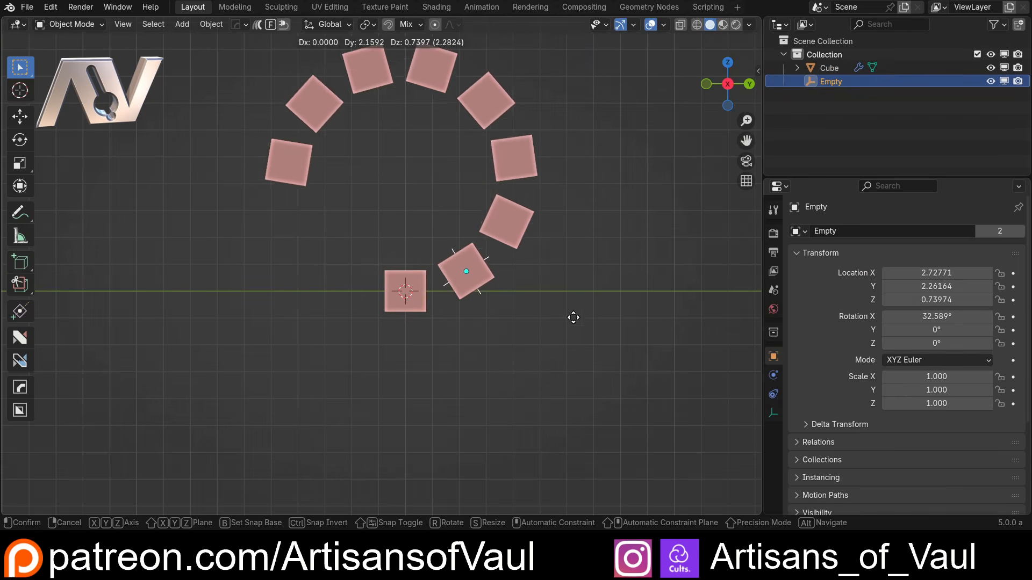
left_click(565, 328)
middle_click_drag(566, 328, 581, 279)
left_click(729, 78)
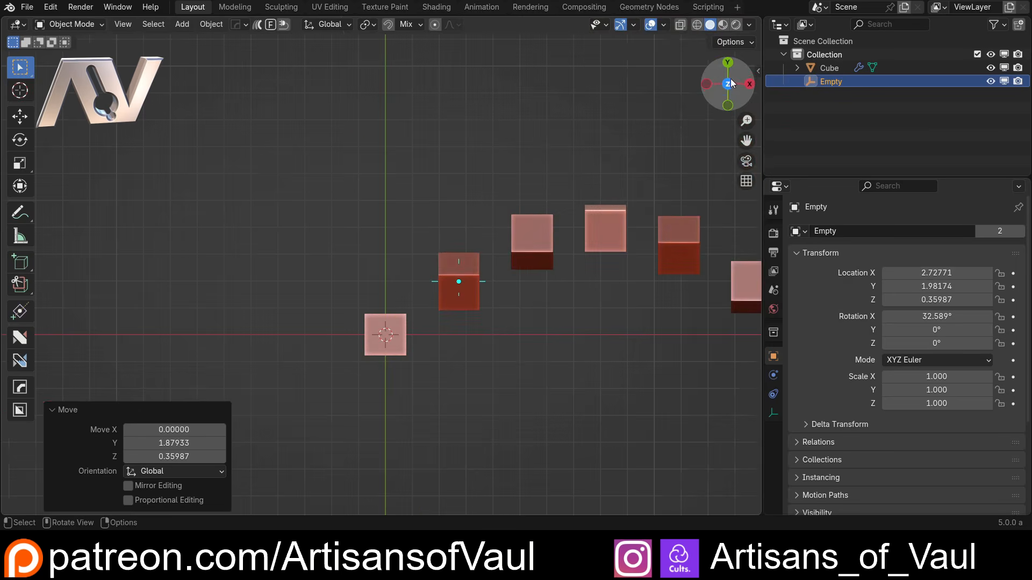
key("ctrl+z")
Reset the empty's X rotation to 0° and its Y location to 0.
left_click(935, 316)
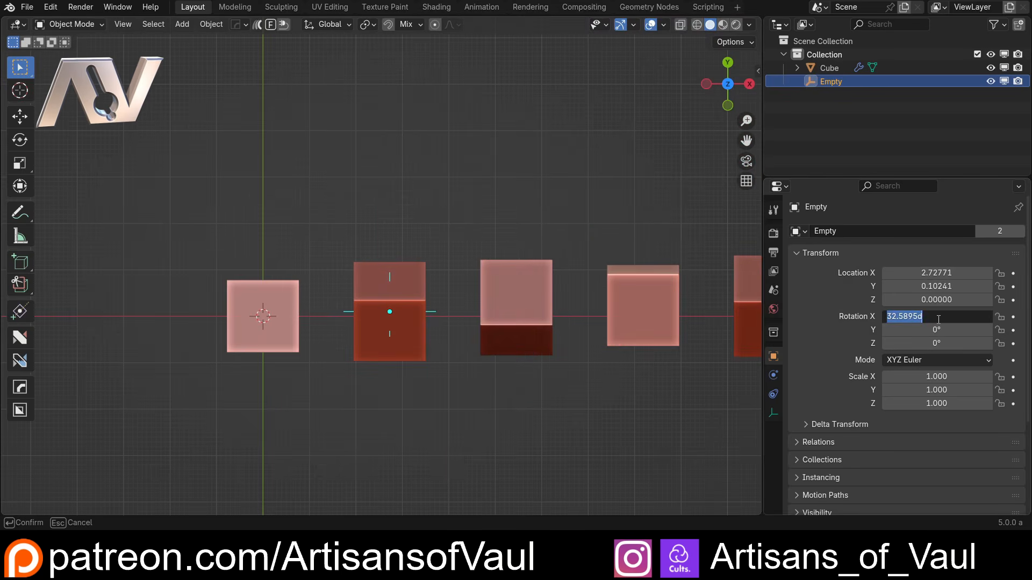
type("0")
key("Return")
scroll(474, 253, "up", 3)
left_click(907, 286)
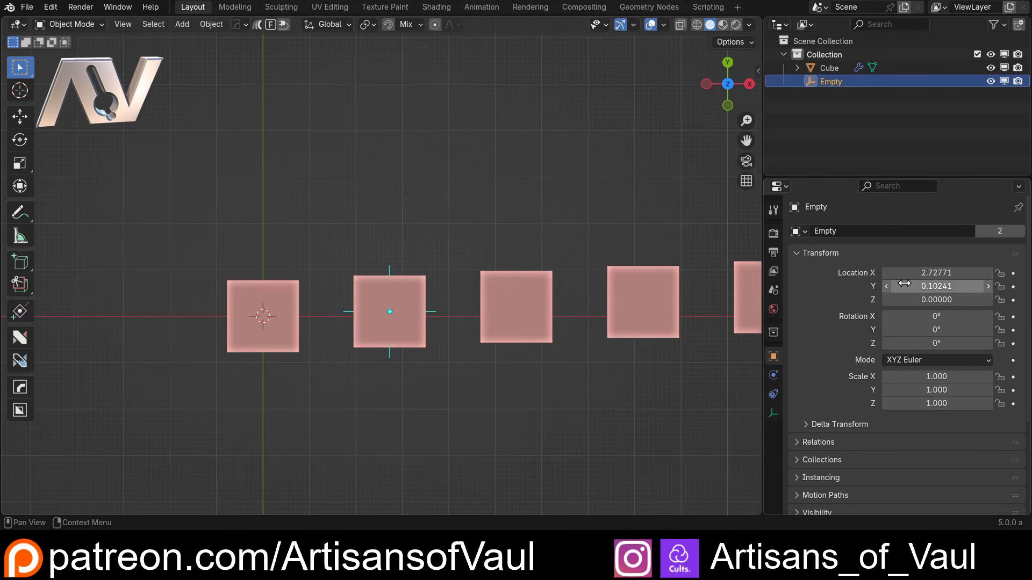
type("0")
key("Return")
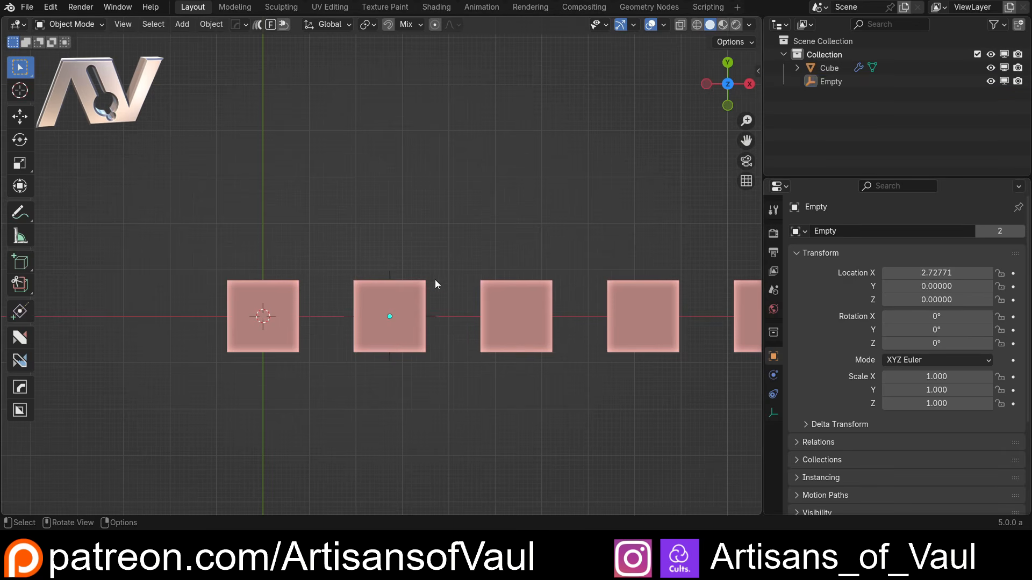
Rotate the empty around Z in top view to about 23.7°, reducing the rotation to about 11.5°.
key("r")
left_click(453, 249)
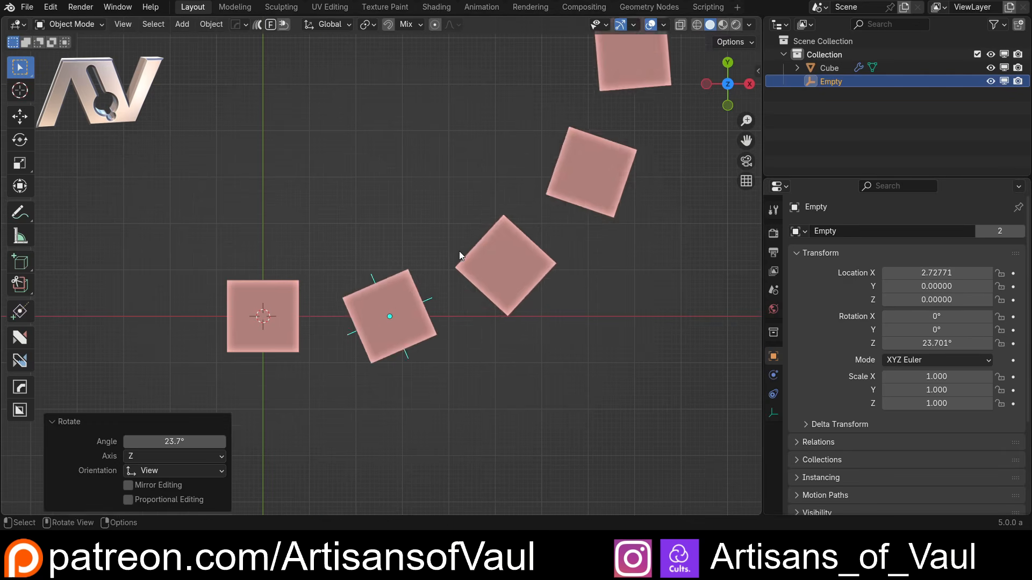
scroll(441, 243, "down", 4)
middle_click_drag(416, 207, 389, 257, "shift")
key("r")
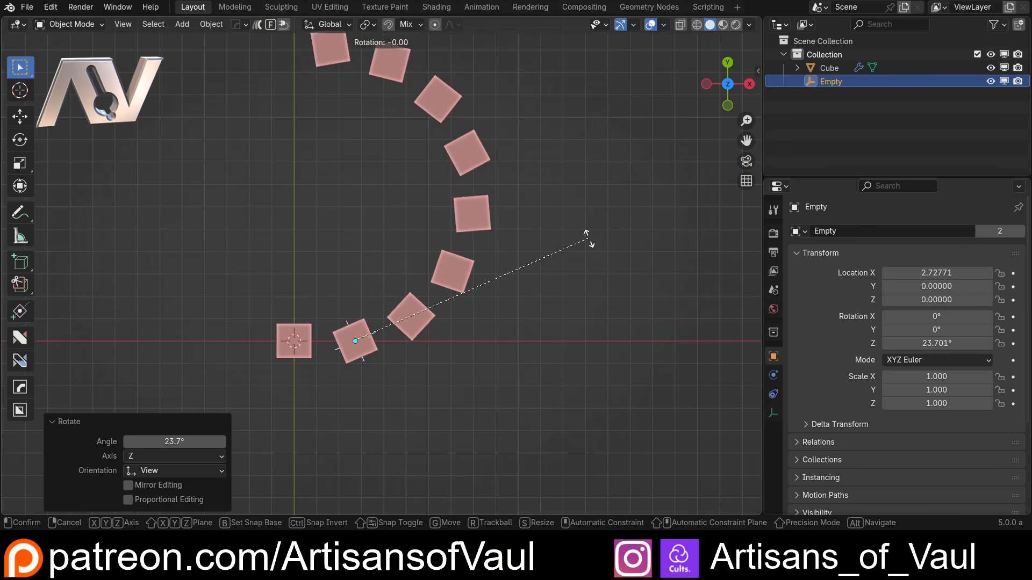
left_click(603, 288)
scroll(457, 277, "up", 2)
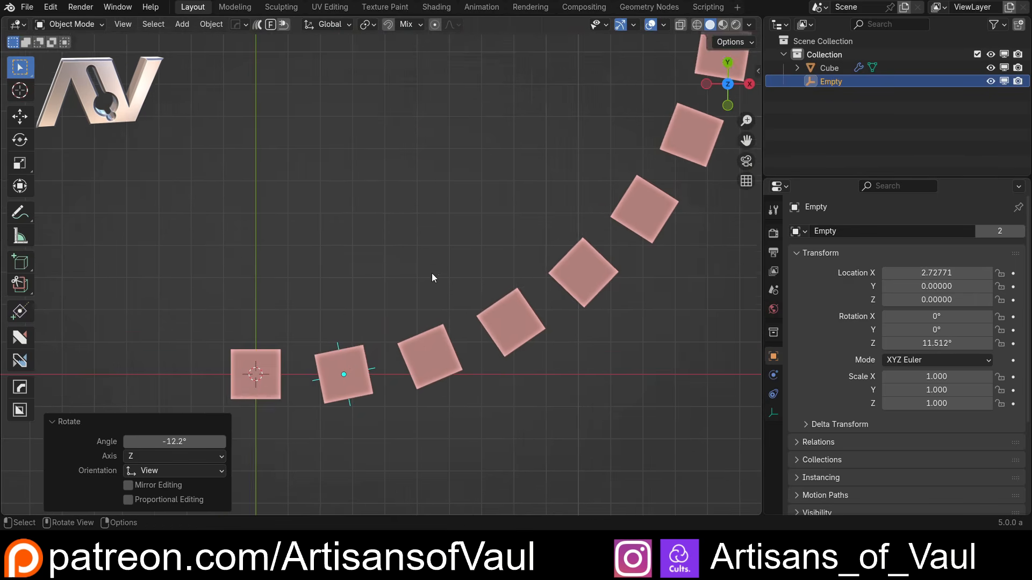
middle_click_drag(430, 276, 398, 301, "shift")
scroll(436, 271, "down", 4)
scroll(382, 277, "up", 2)
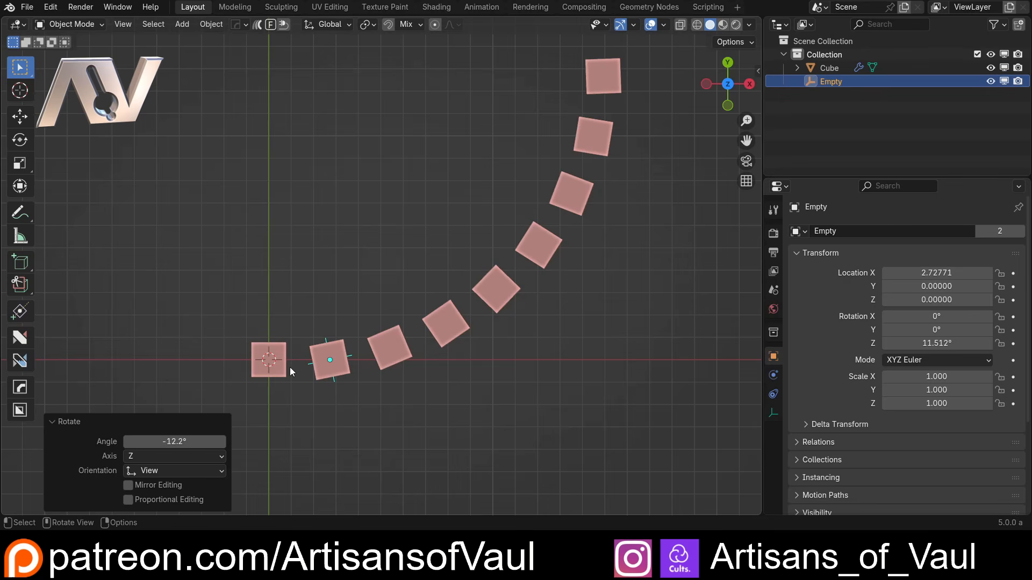
Select the cube and examine how spacing and rotation build up from copy to copy along the Transform array.
middle_click_drag(317, 366, 344, 308, "shift")
left_click(353, 296)
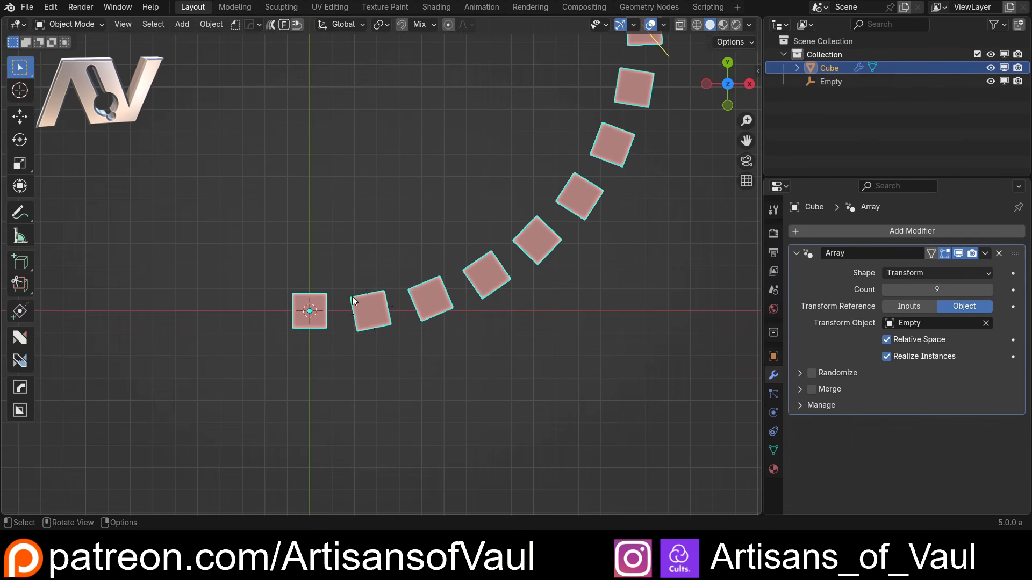
middle_click_drag(477, 193, 399, 260, "shift")
scroll(395, 260, "up", 1)
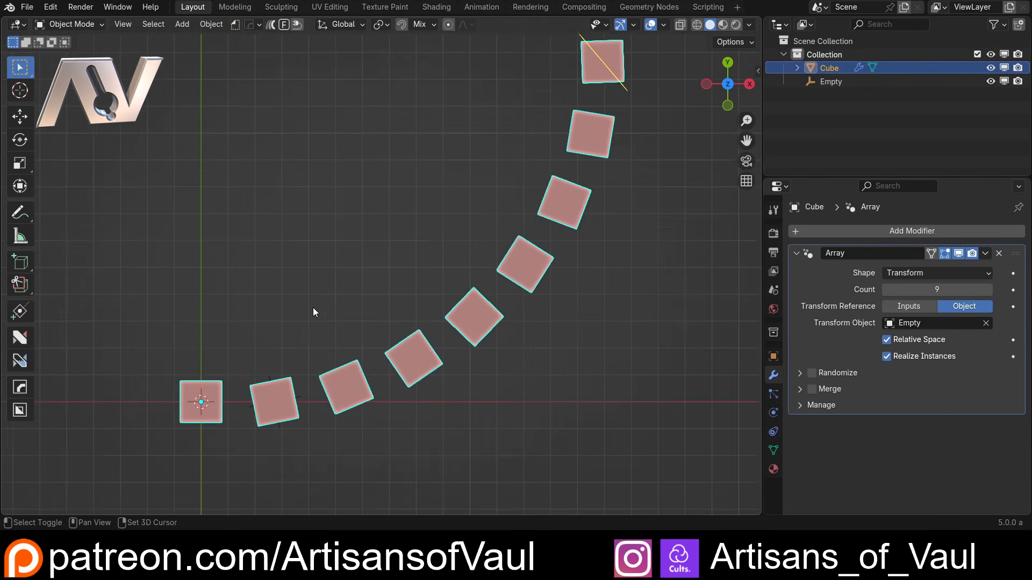
middle_click_drag(326, 302, 334, 297, "shift")
scroll(335, 298, "up", 1)
middle_click_drag(321, 363, 322, 339, "shift")
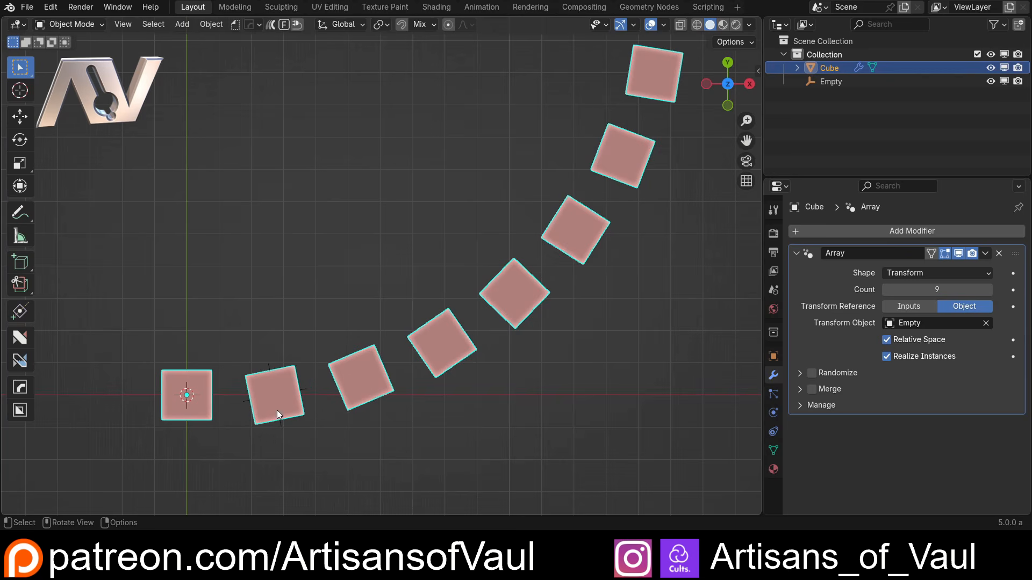
middle_click_drag(278, 410, 373, 354, "shift")
scroll(375, 351, "up", 4)
middle_click_drag(421, 417, 429, 341, "shift")
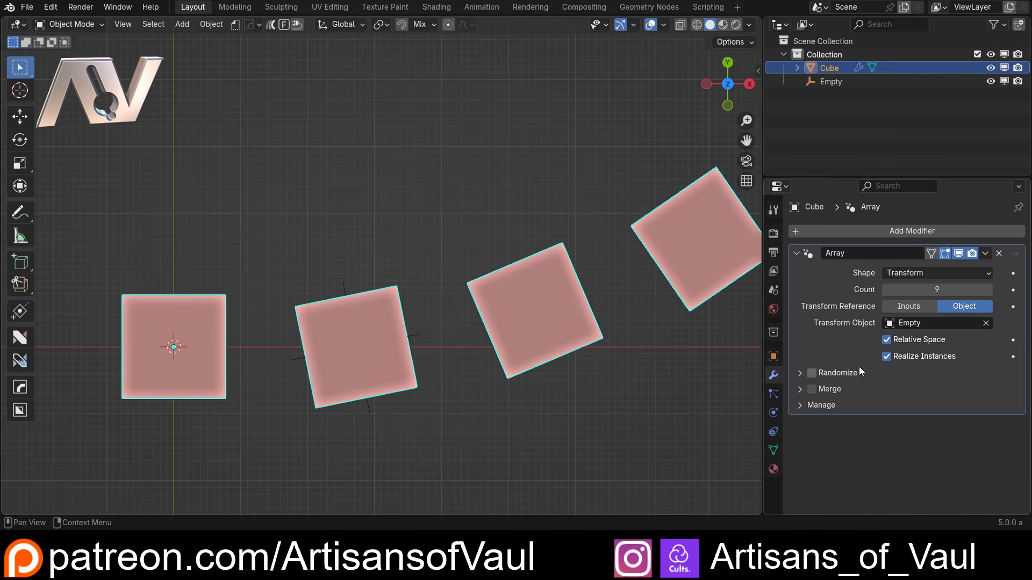
scroll(483, 355, "down", 3)
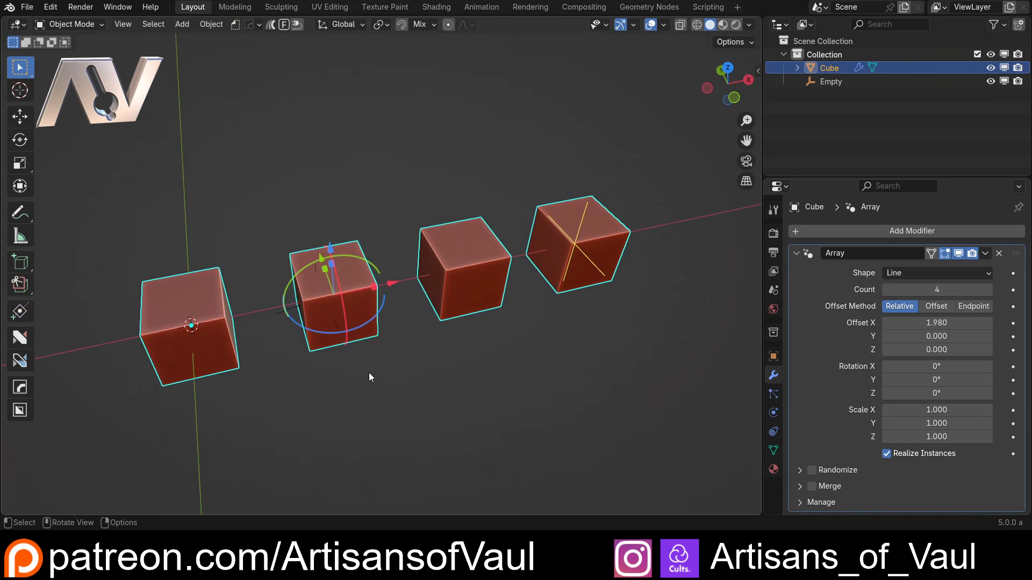
Widen the Line array's relative X offset to about 2.61 using the viewport gizmo's X arrow.
middle_click_drag(369, 373, 398, 340)
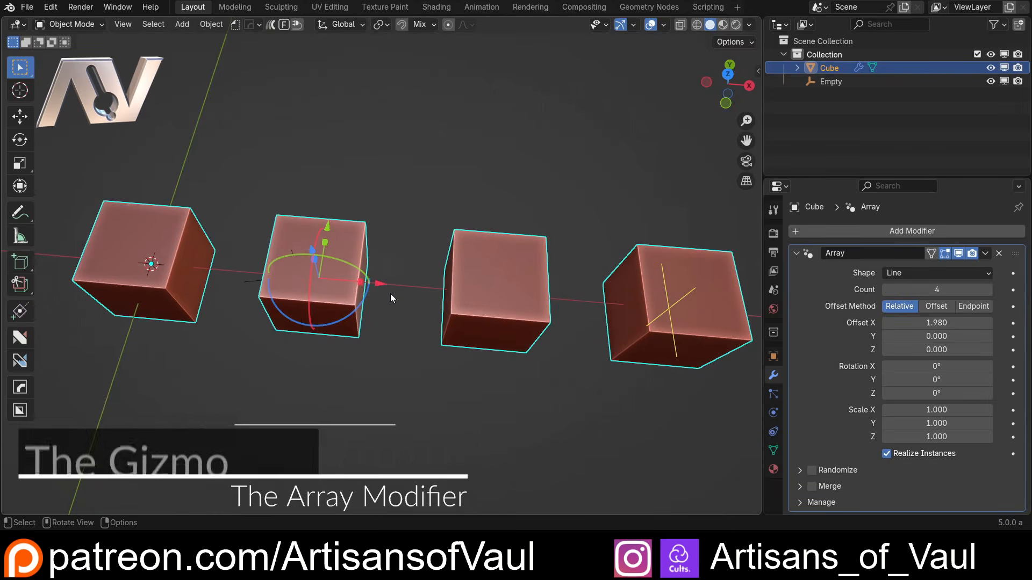
scroll(392, 302, "down", 2)
middle_click_drag(392, 302, 342, 281, "shift")
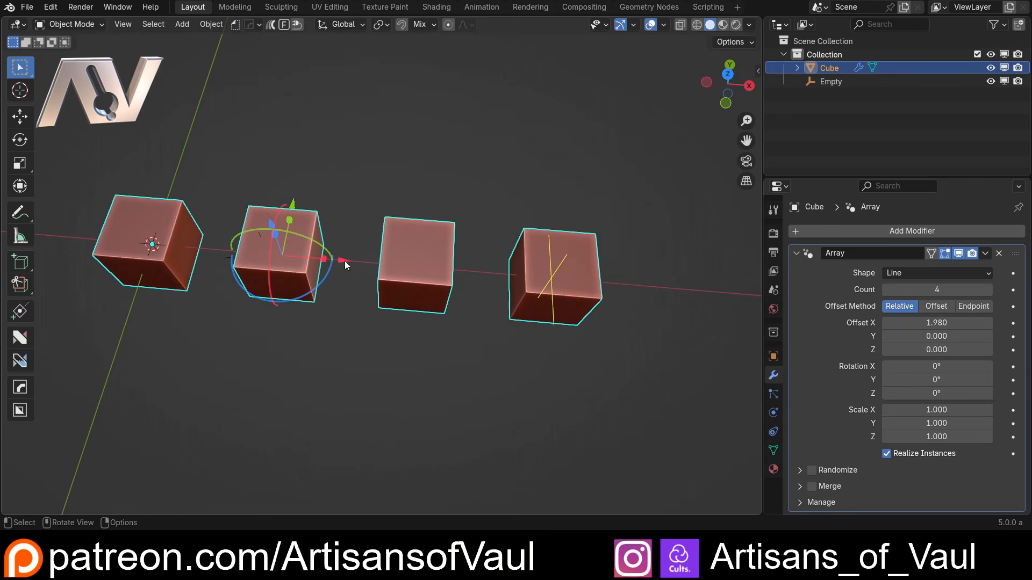
left_click_drag(344, 261, 388, 278)
Delete the empty from the scene and reselect the arrayed cube.
left_click(267, 246)
key("Delete")
left_click(323, 257)
Reduce the Line array's count to 3 using the handle at the end of the row.
scroll(387, 278, "down", 3)
scroll(537, 268, "up", 1)
left_click_drag(538, 268, 483, 298)
middle_click_drag(553, 298, 363, 272)
scroll(349, 242, "up", 3)
middle_click_drag(303, 255, 278, 248)
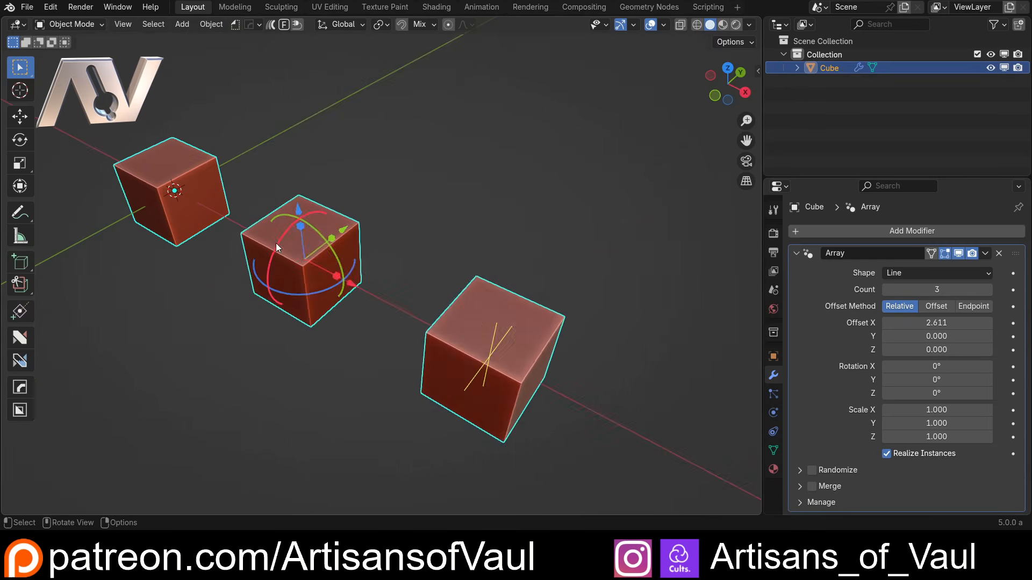
Use the array gizmo to rotate the copies about -40.7° around X and scale them about 1.43 in Y and 1.36 in Z.
left_click_drag(276, 245, 314, 232)
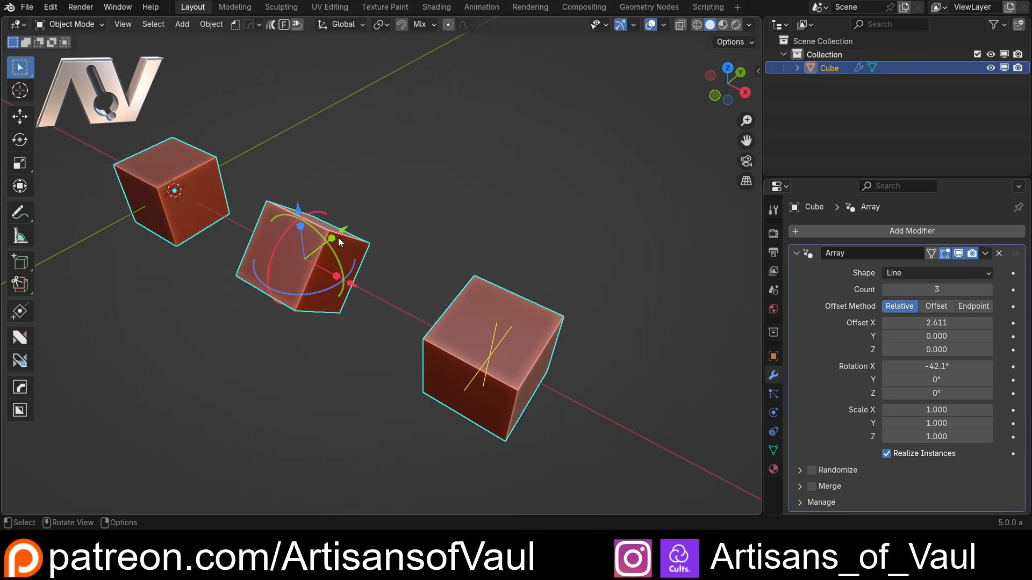
left_click_drag(334, 240, 363, 229)
middle_click_drag(357, 311, 320, 234)
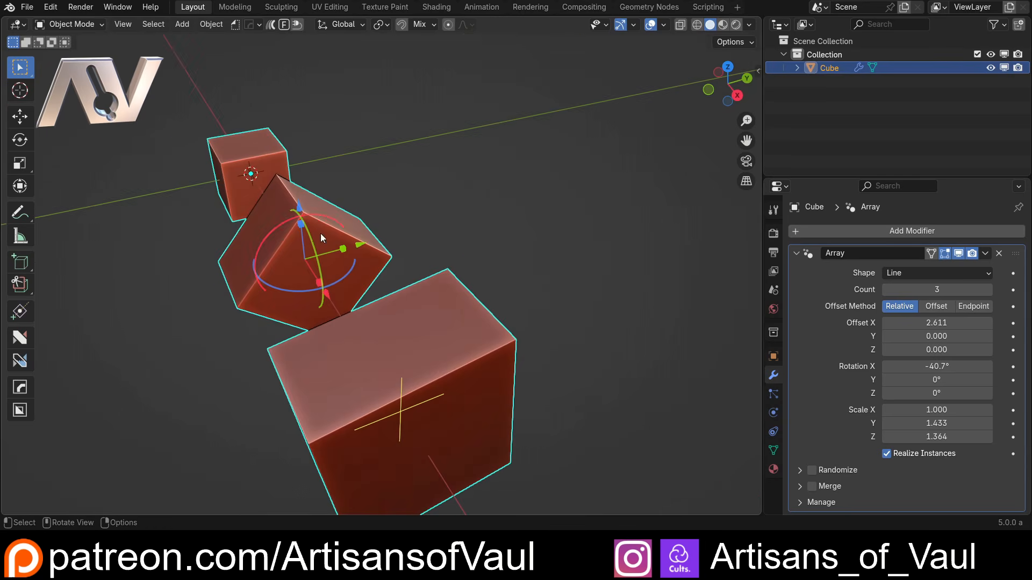
Readjust the copies with the gizmo to about -46° X rotation, with scale about 2.32 in Y and 0.90 in Z.
mouse_move(324, 217)
left_mouse_down()
mouse_move(286, 224)
mouse_move(304, 222)
left_mouse_up()
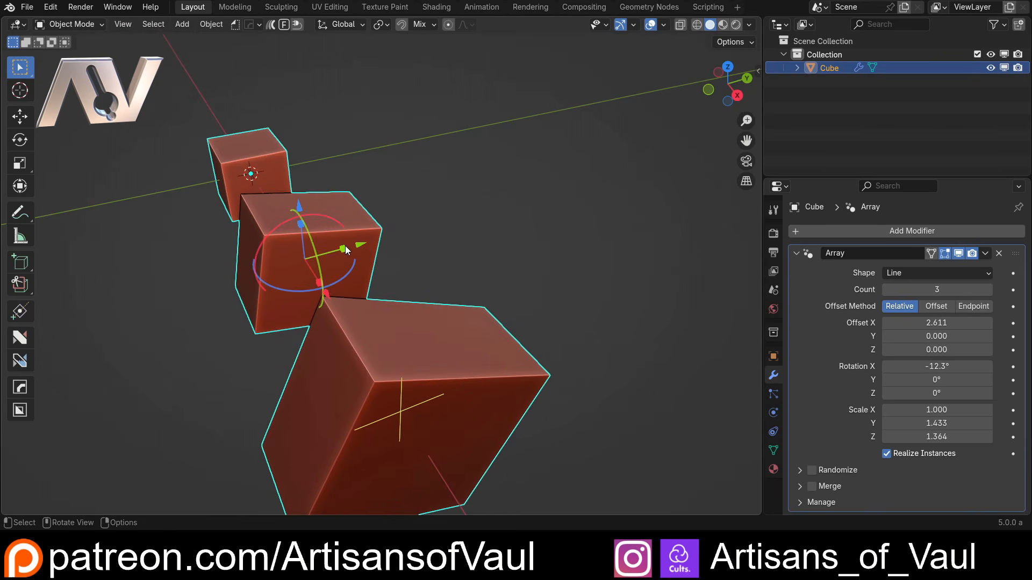
left_click_drag(346, 249, 391, 246)
left_click_drag(328, 221, 316, 259)
middle_click_drag(269, 200, 317, 232)
middle_click_drag(200, 195, 405, 268, "shift")
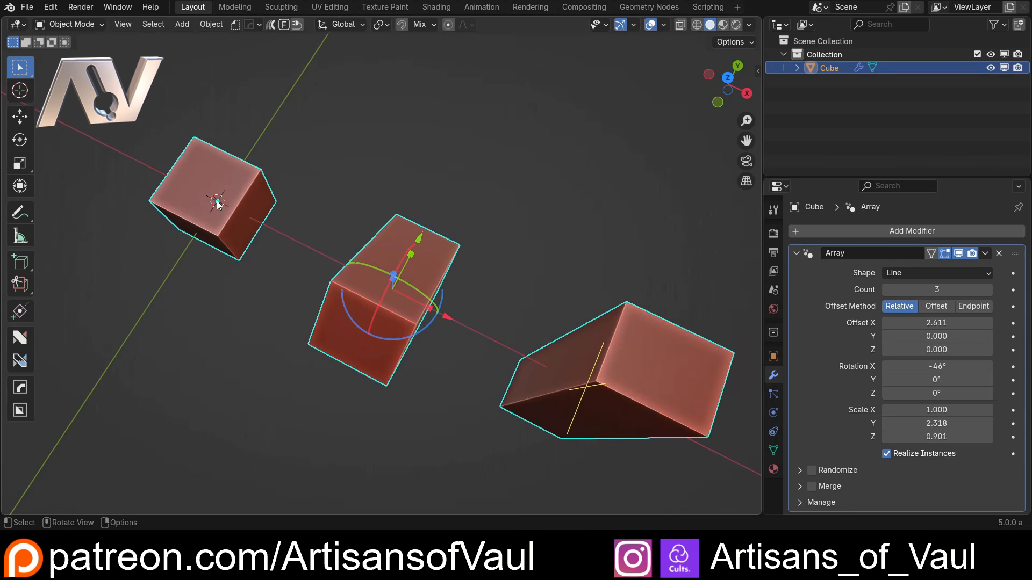
middle_click_drag(217, 203, 443, 336)
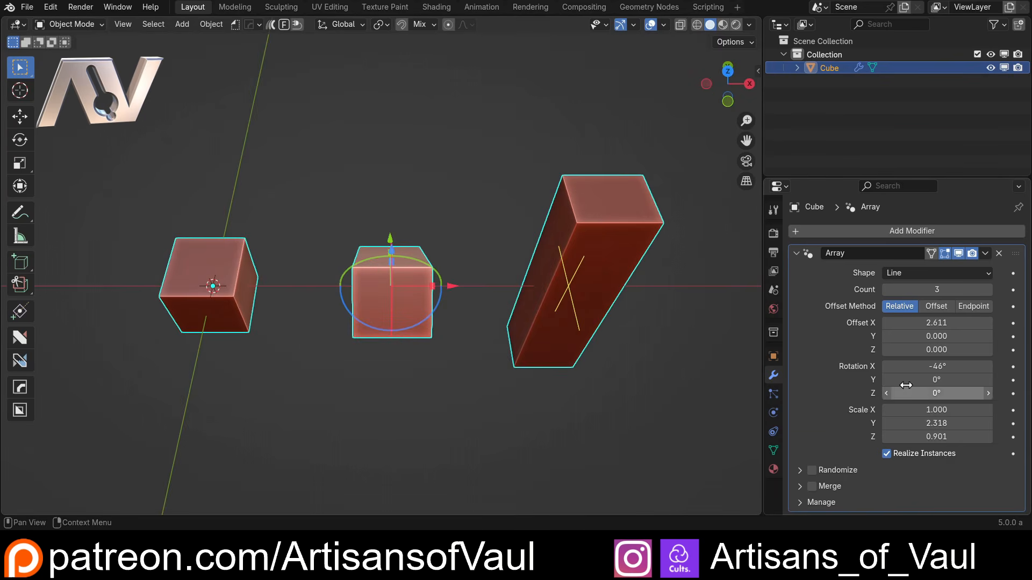
Reduce the array's relative X offset to about 1.99 and extend the row outward with its end handle.
left_click_drag(936, 322, 820, 322)
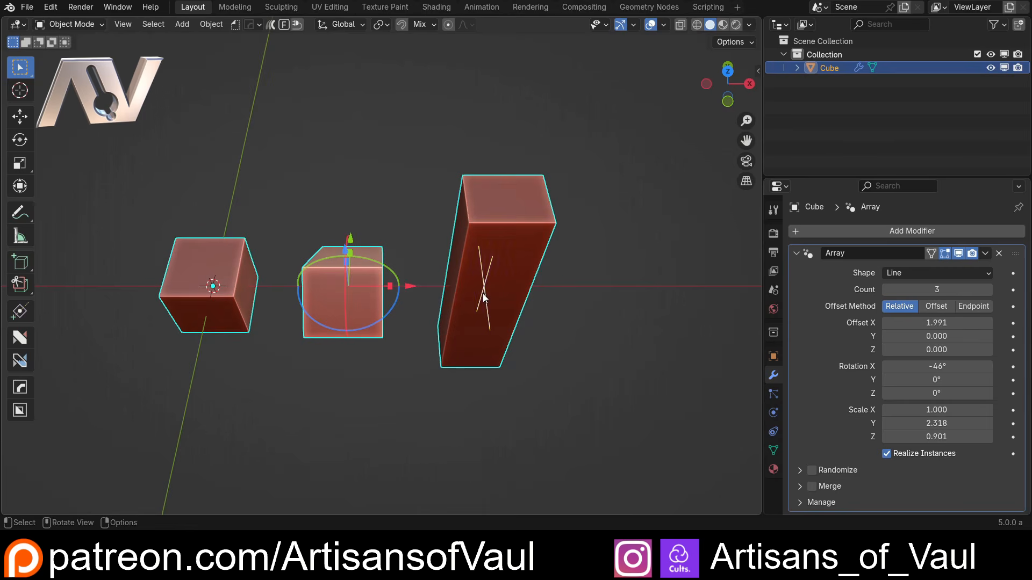
left_click_drag(484, 293, 561, 247)
middle_click_drag(243, 322, 326, 299, "shift")
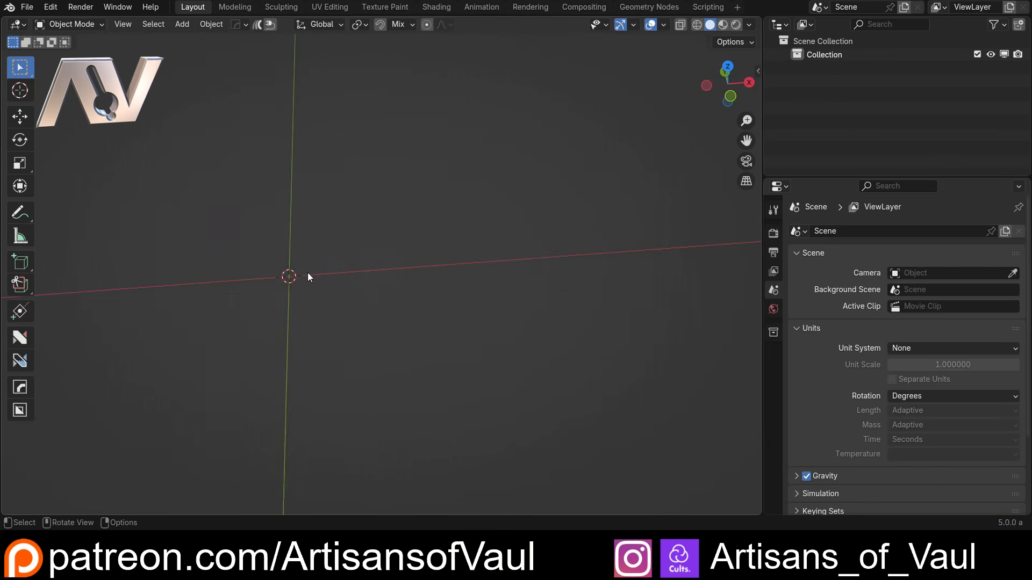
Add a new cube at the world origin and give it an Array modifier.
key("shift+a")
mouse_move(311, 227)
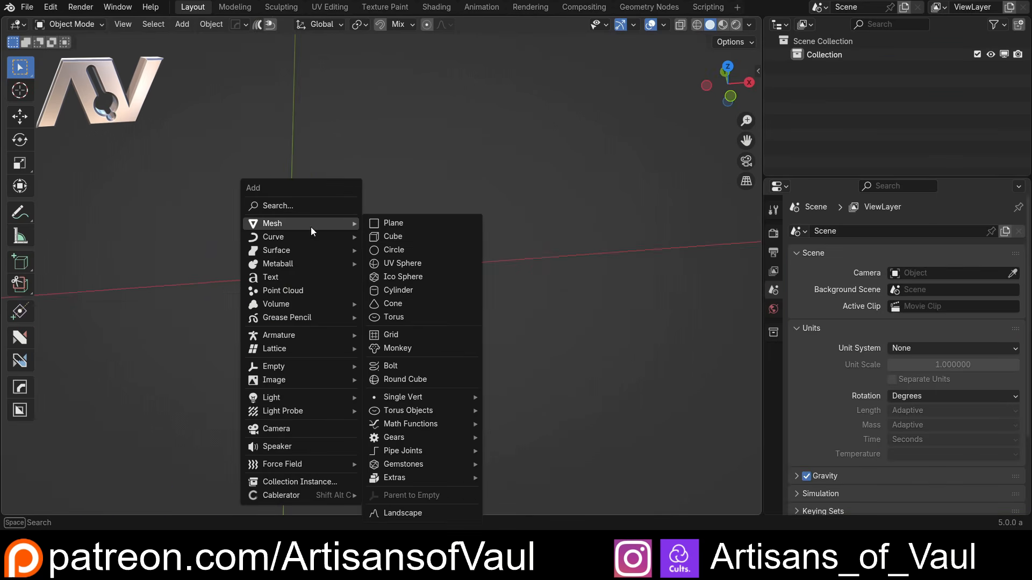
left_click(384, 235)
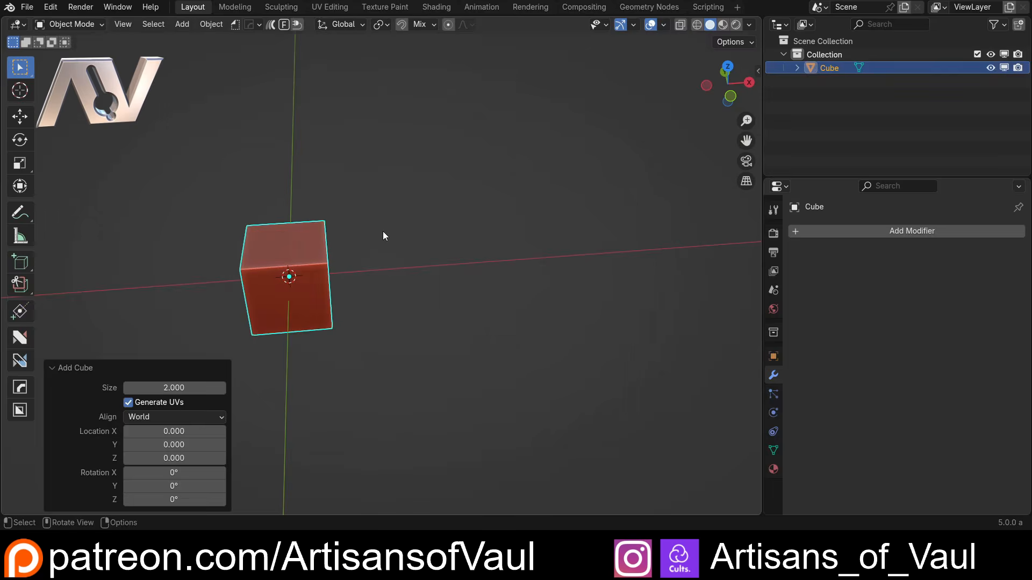
left_click(820, 234)
mouse_move(792, 231)
left_click(895, 231)
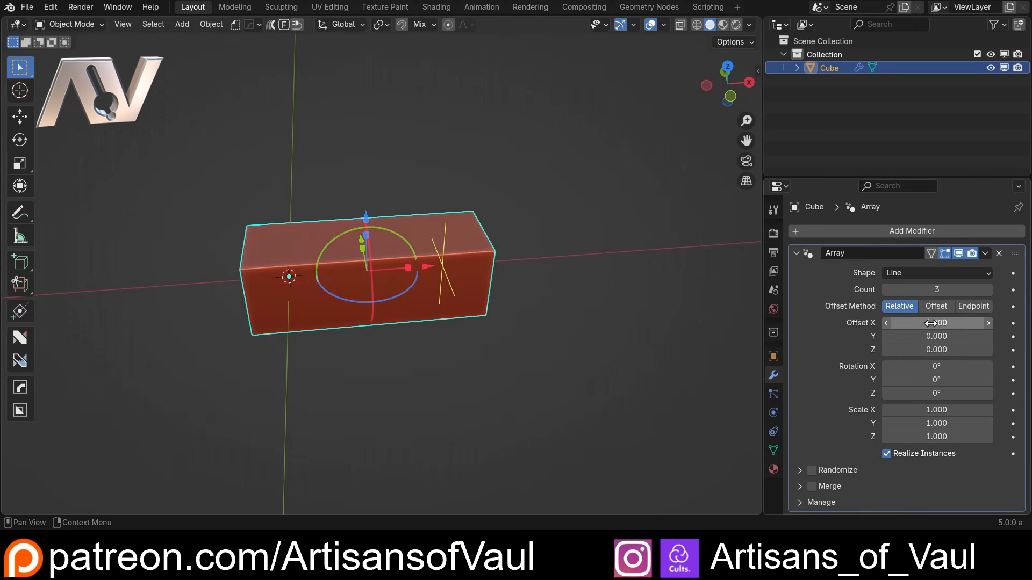
Set the new array's relative X offset to about 2.39 and raise its count to 6.
left_click_drag(930, 323, 976, 323)
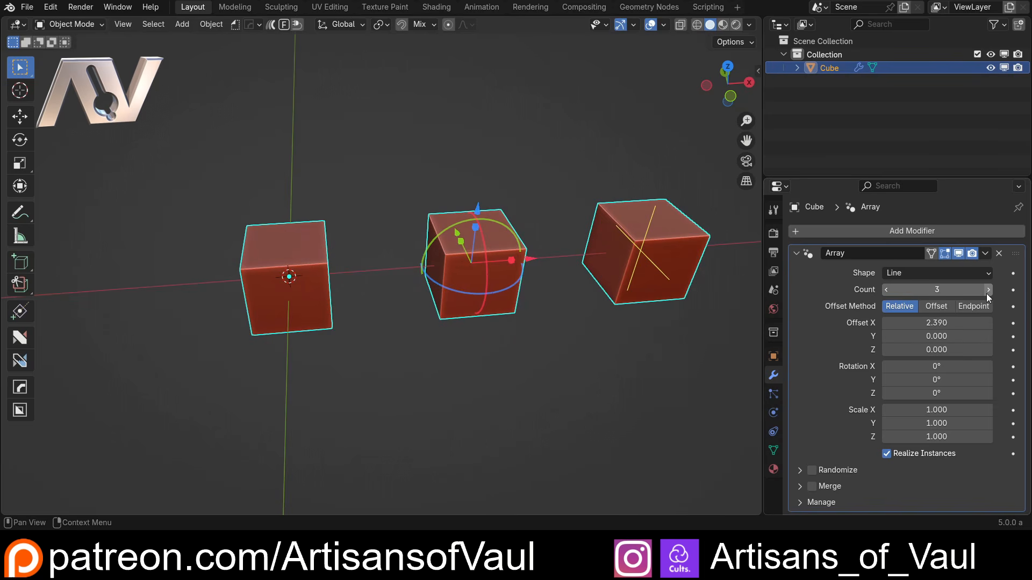
left_click(988, 290)
left_click(988, 290)
left_click(988, 290)
scroll(553, 269, "down", 4)
middle_click_drag(553, 270, 409, 297, "shift")
scroll(383, 285, "up", 1)
Expand the Array modifier's Randomize section and enable randomization.
left_click(799, 470)
scroll(830, 398, "down", 5)
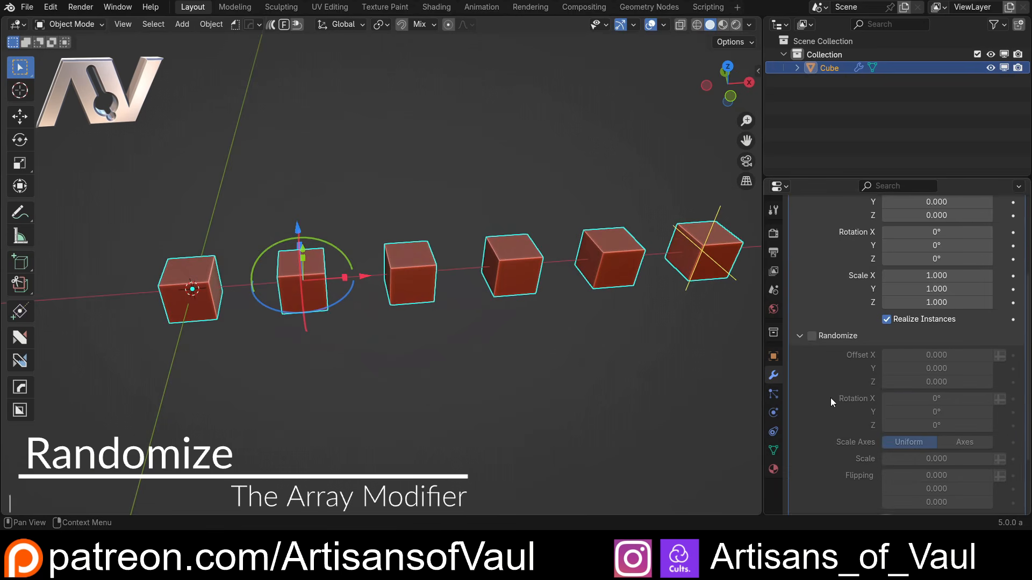
scroll(830, 398, "down", 3)
left_click(812, 256)
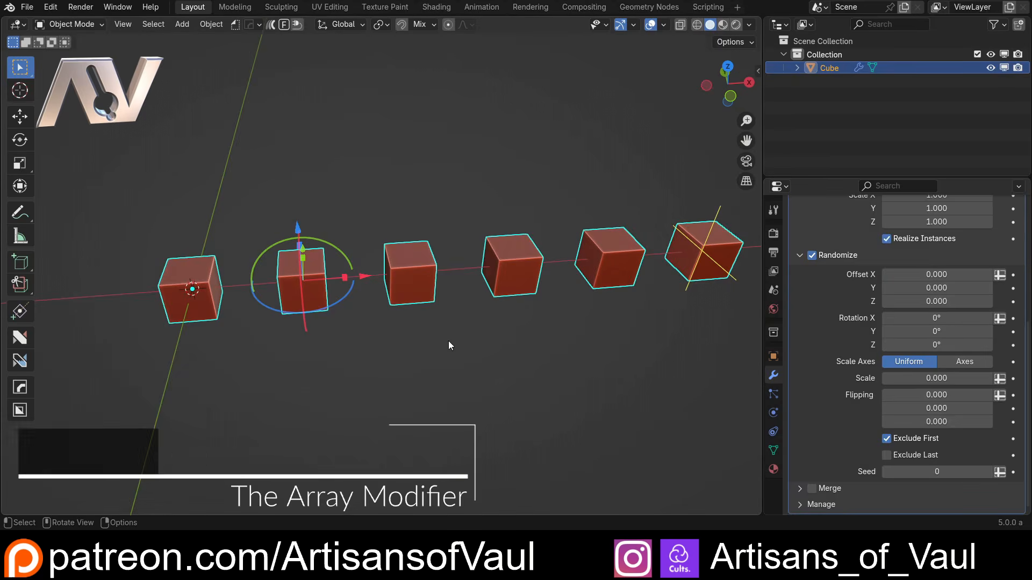
Edit the cube's mesh and raise the two top vertices of its side edge along Z to make it asymmetric.
middle_click_drag(353, 308, 286, 293, "shift")
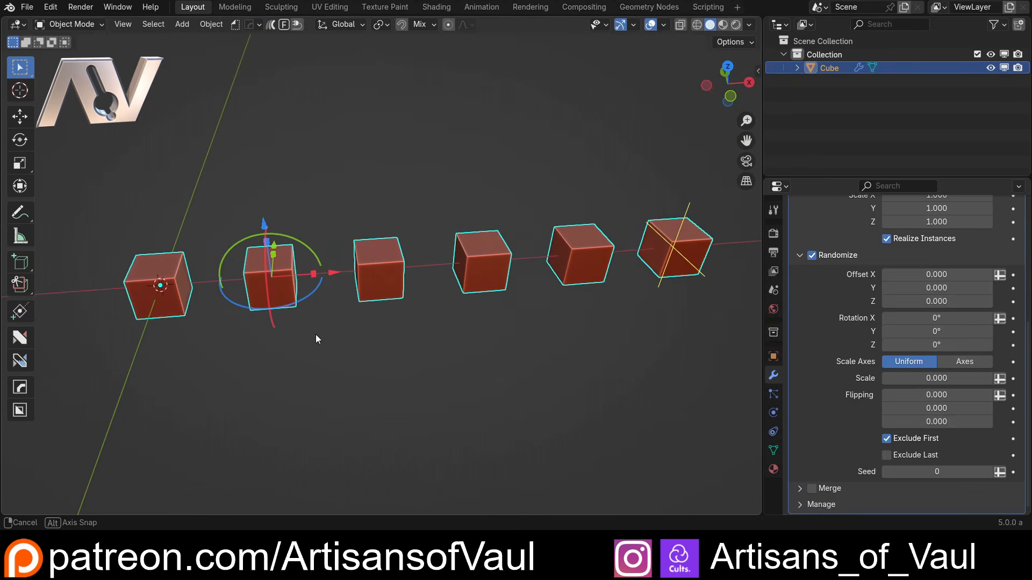
mouse_move(315, 335)
middle_mouse_down()
mouse_move(353, 320)
mouse_move(312, 314)
middle_mouse_up()
scroll(344, 317, "up", 1)
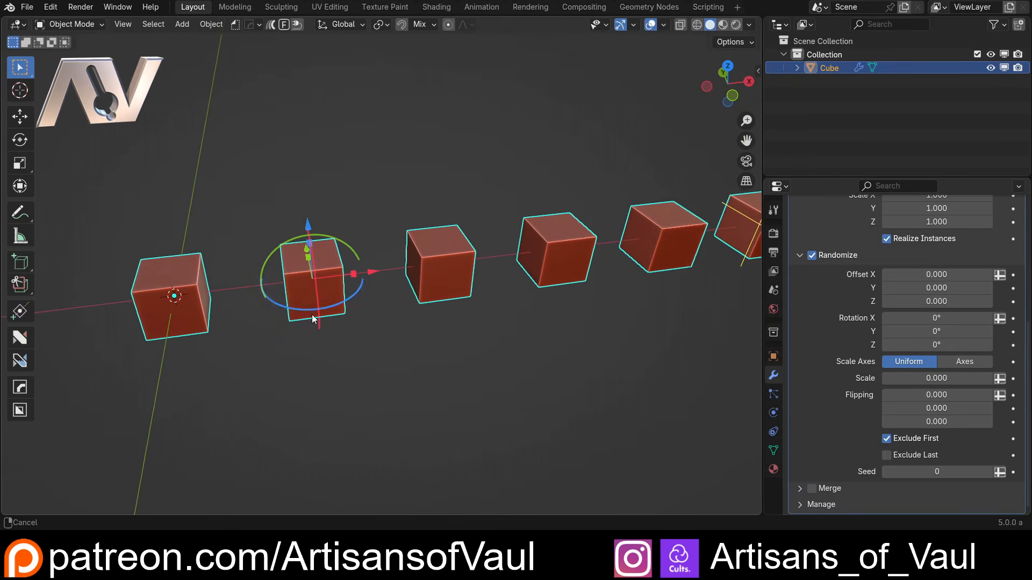
key("Tab")
key("KP_Decimal")
left_click(397, 291)
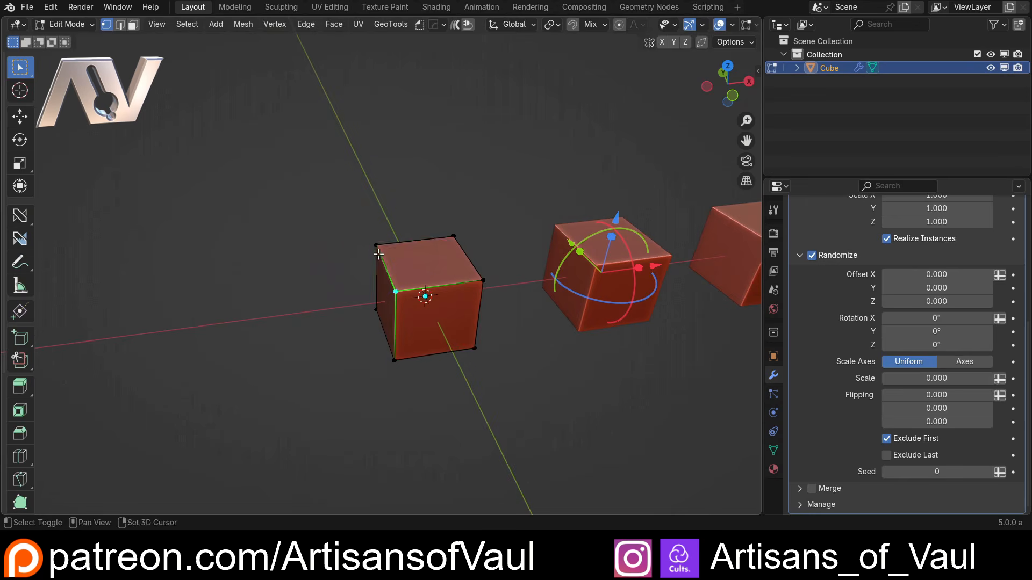
left_click(378, 254, "shift")
key("g")
key("z")
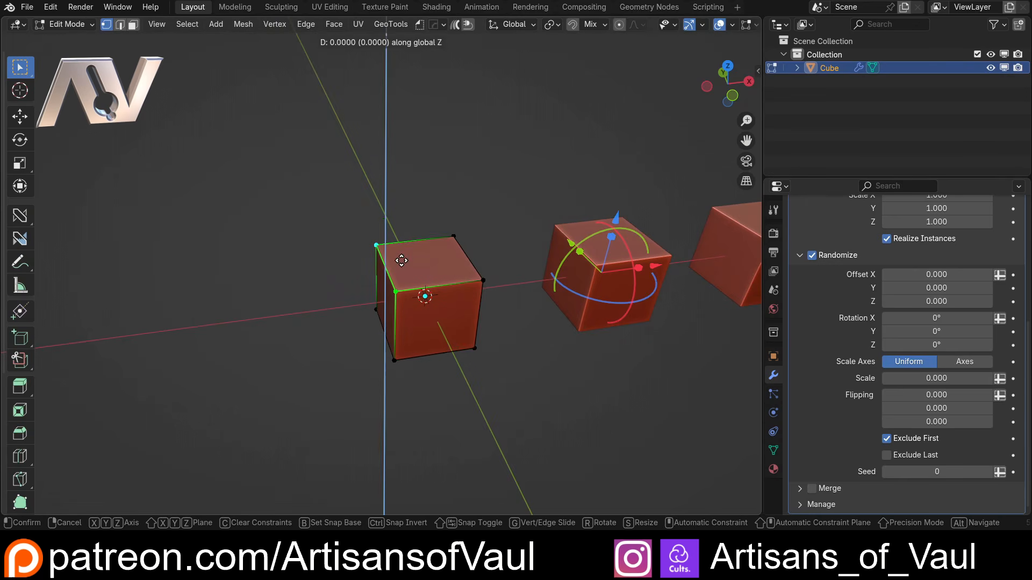
left_click(402, 239)
key("Tab")
middle_click_drag(420, 153, 333, 351)
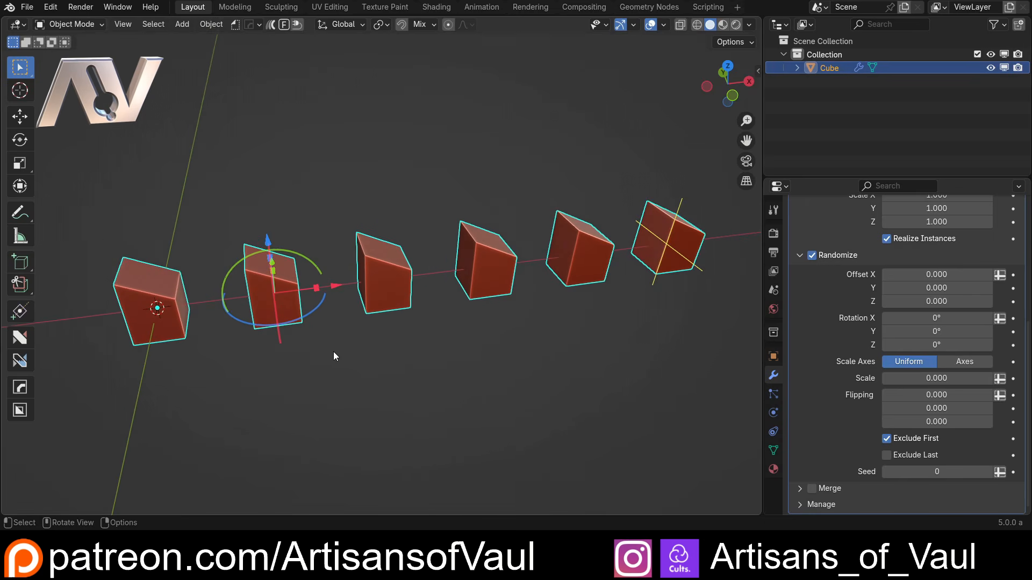
View the array from above and set the Randomize section's Y offset to 12.970.
middle_click_drag(422, 344, 317, 419)
left_click(728, 84)
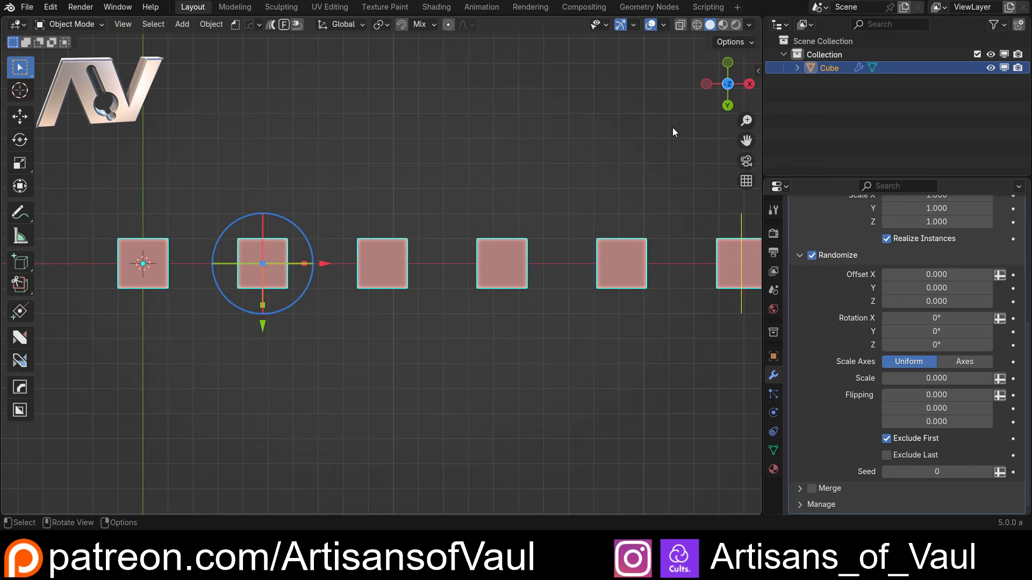
scroll(376, 324, "down", 2)
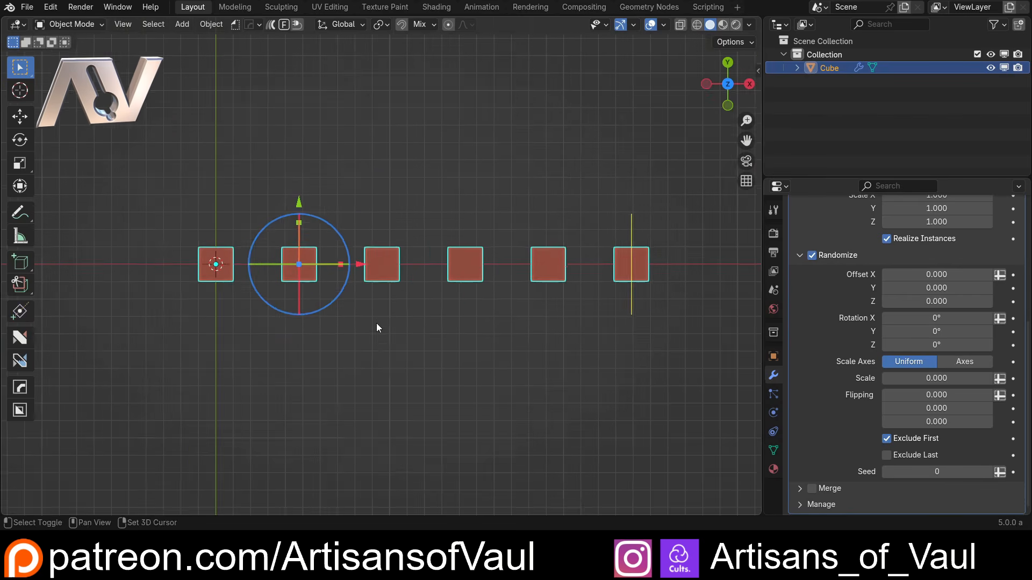
scroll(295, 305, "up", 1)
left_click_drag(935, 288, 967, 288)
left_click_drag(936, 288, 963, 288)
scroll(521, 179, "down", 3)
middle_click_drag(648, 124, 595, 120, "shift")
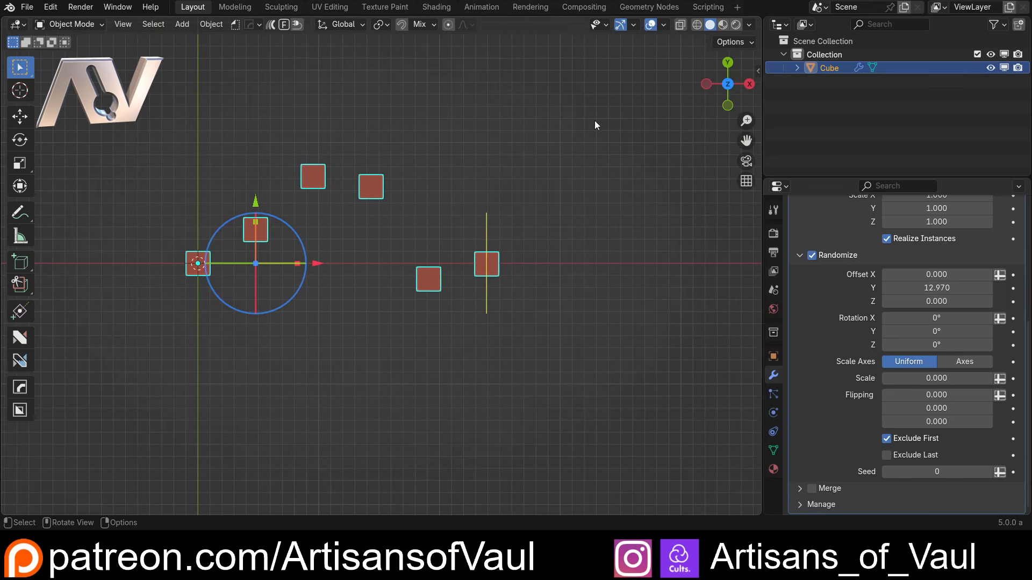
Increase the array's count to 21 to spread out more randomly offset copies.
scroll(958, 242, "up", 6)
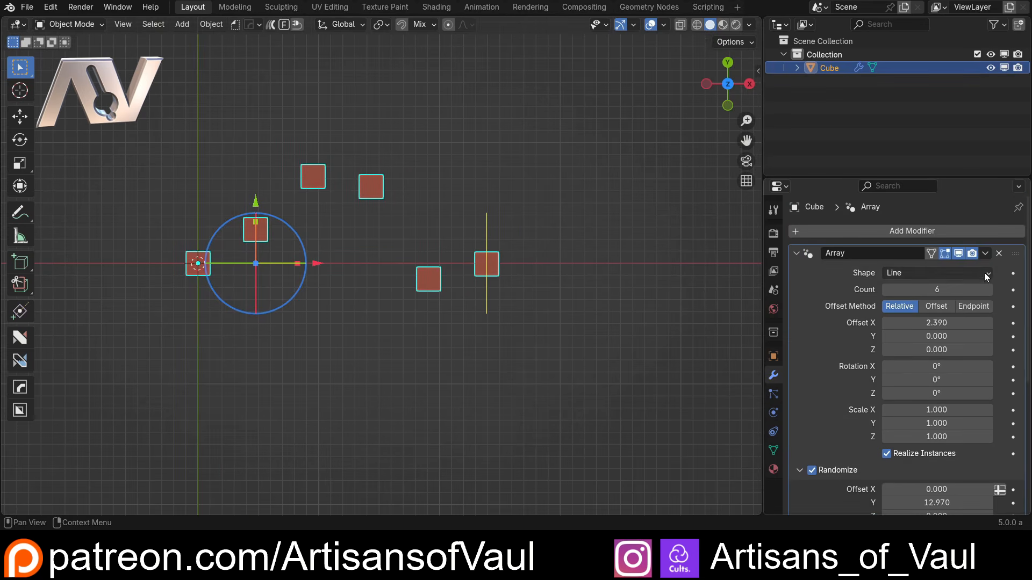
left_click(987, 293)
left_click(988, 292)
left_click(988, 293)
left_click(987, 293)
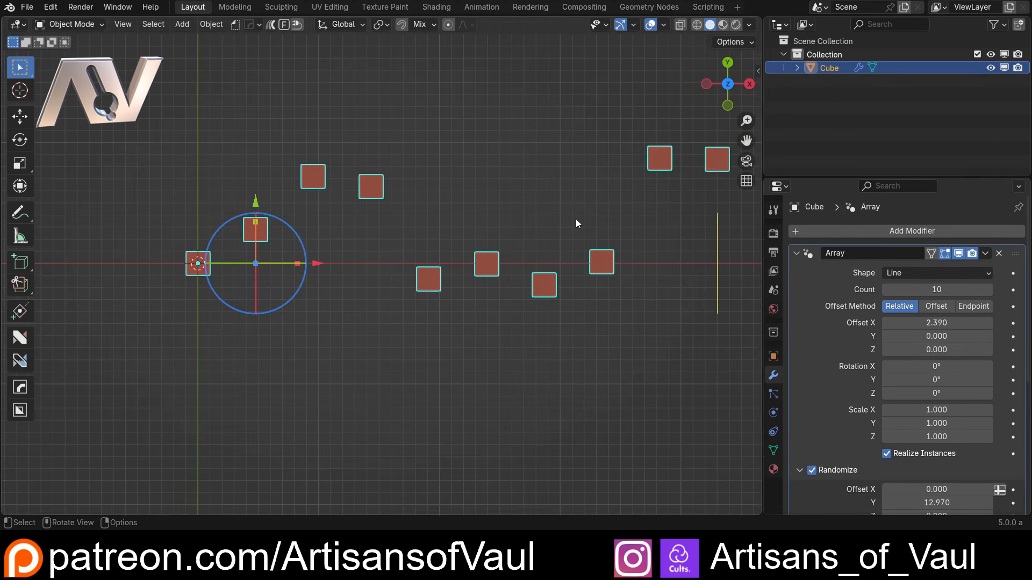
scroll(532, 233, "down", 2)
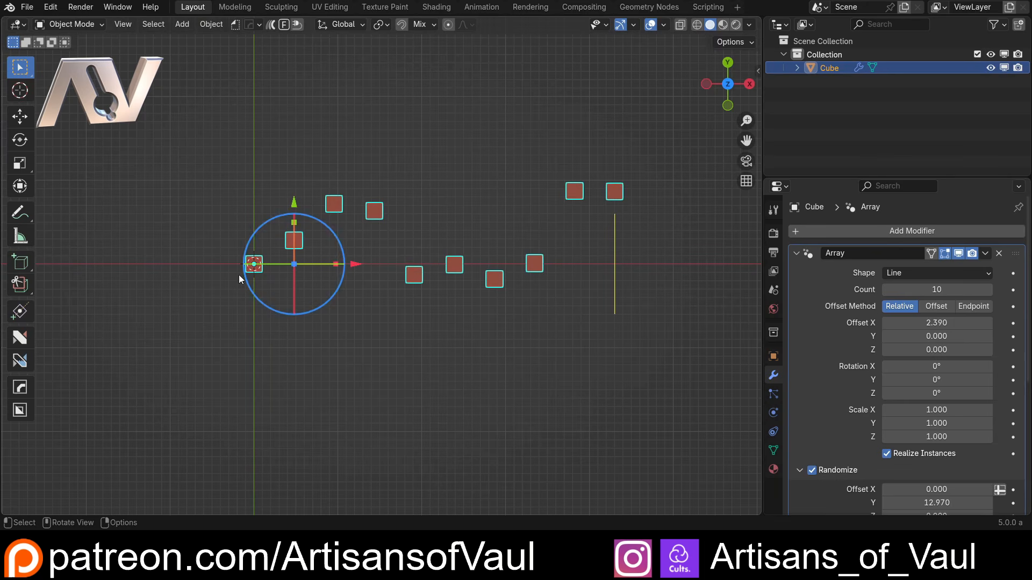
left_click(987, 291)
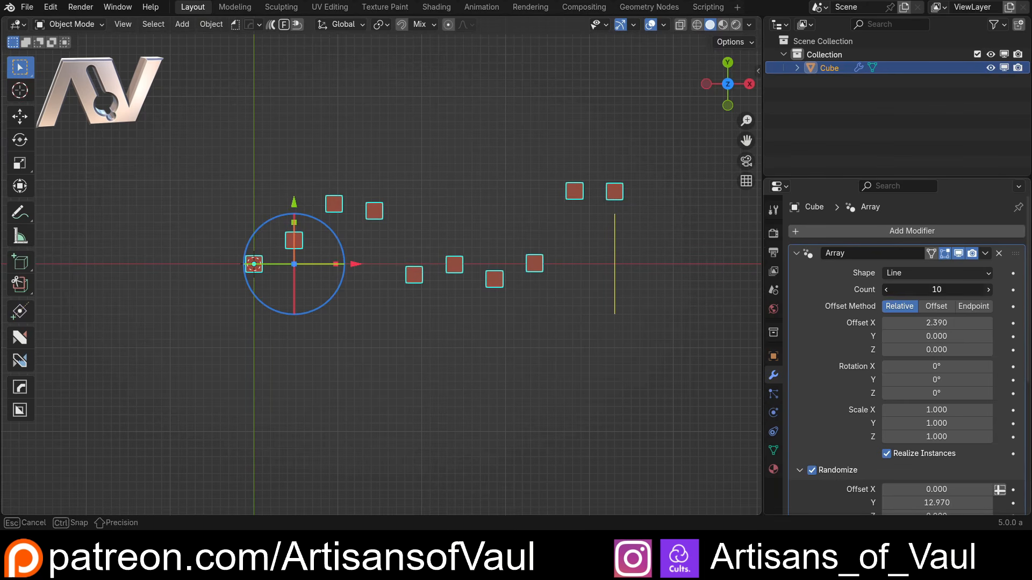
left_click(987, 291)
left_click(987, 291)
left_click(987, 291)
scroll(707, 268, "down", 2)
middle_click_drag(621, 270, 557, 271, "shift")
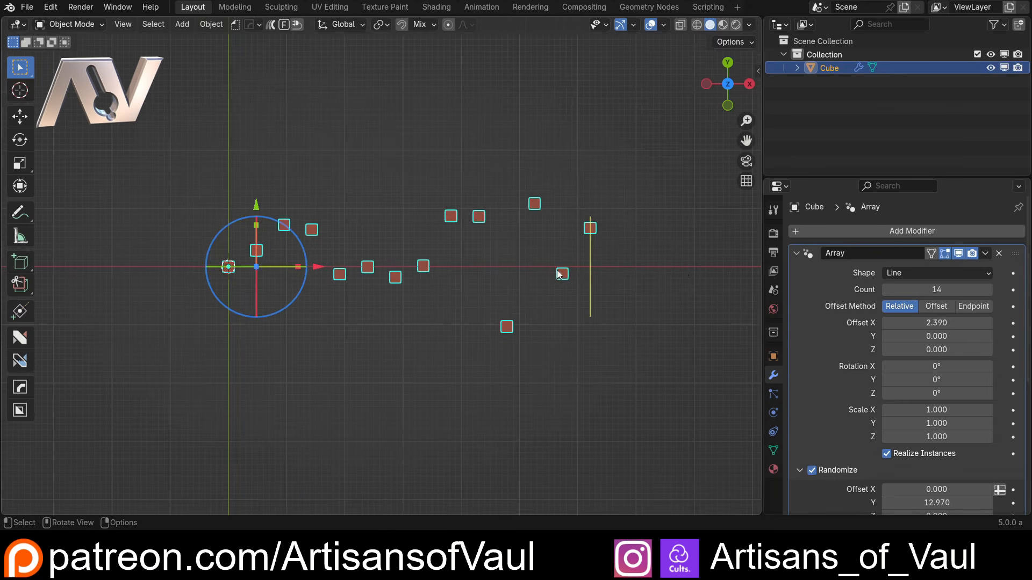
left_click(990, 292)
left_click(990, 293)
left_click(990, 293)
left_click(991, 292)
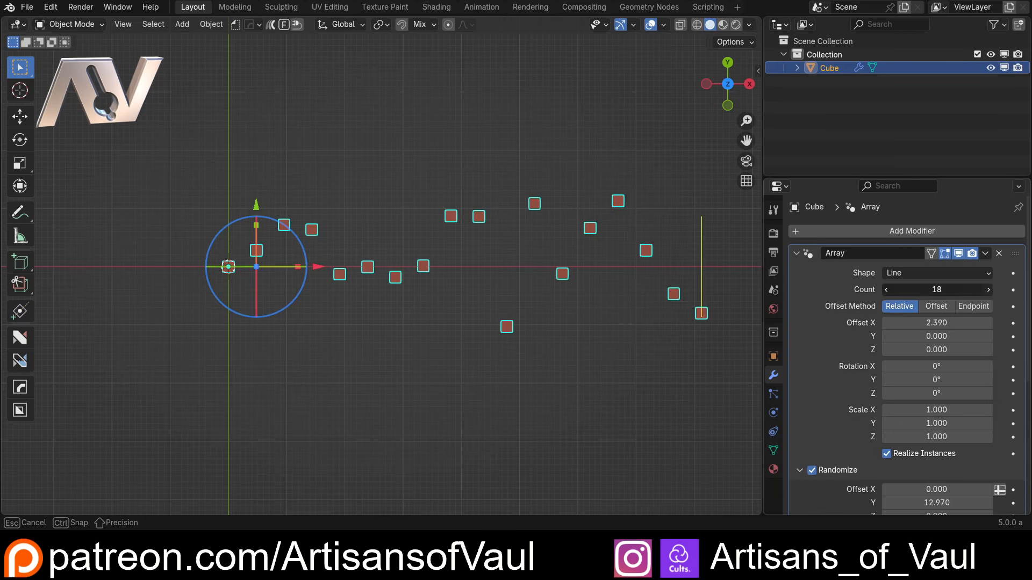
left_click(990, 292)
left_click(990, 292)
left_click(990, 293)
scroll(646, 289, "down", 2)
scroll(646, 294, "up", 4)
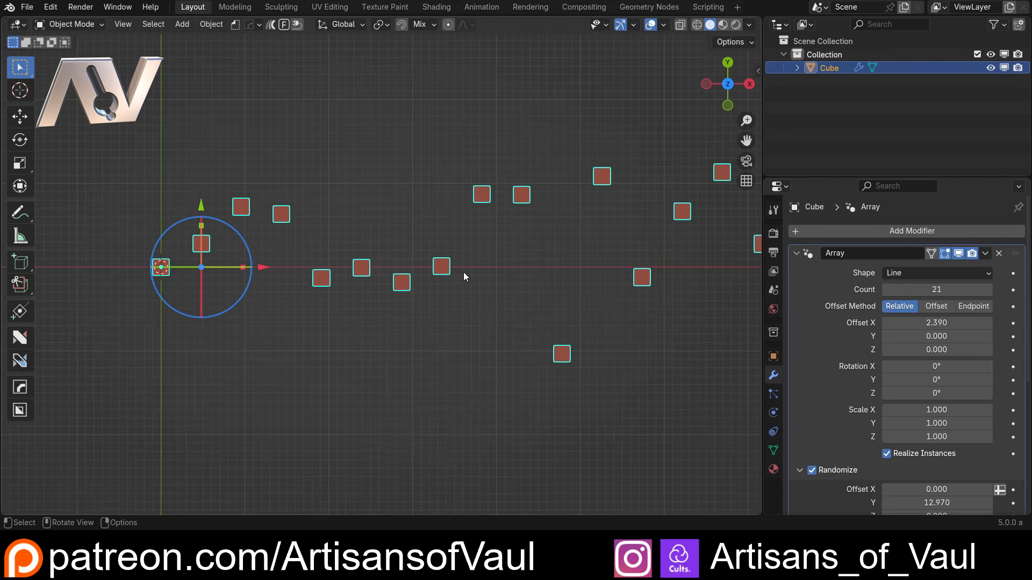
Reduce the array's count to 6 and undo a trial change to the relative X offset.
left_click_drag(937, 291, 894, 290)
scroll(462, 281, "up", 4)
left_click_drag(966, 326, 998, 325)
key("ctrl+z")
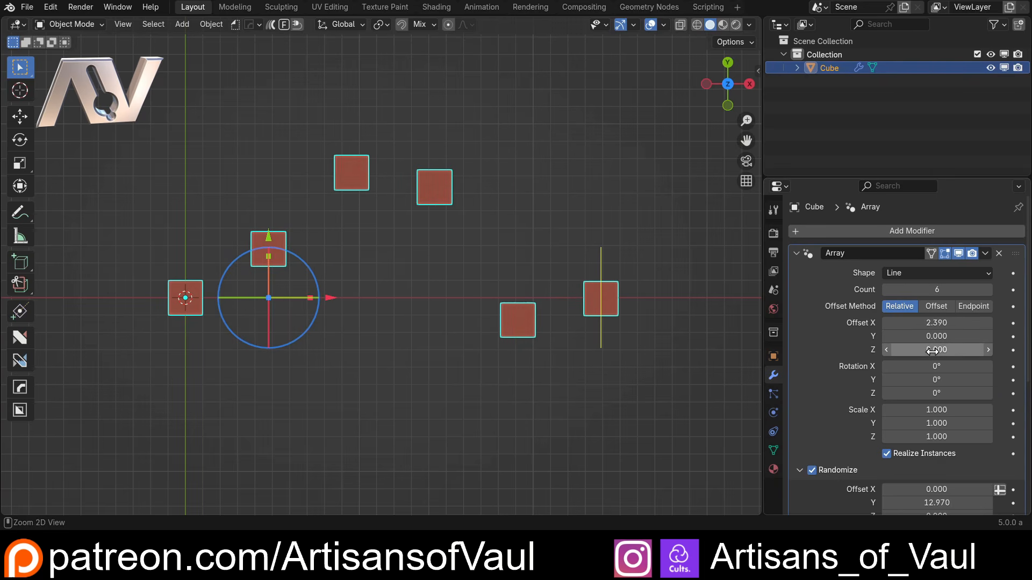
Set the Randomize section's Y offset to 3.840 and view the row in perspective.
scroll(935, 350, "down", 6)
left_click_drag(939, 342, 910, 342)
middle_click_drag(446, 182, 398, 269)
scroll(920, 418, "up", 3)
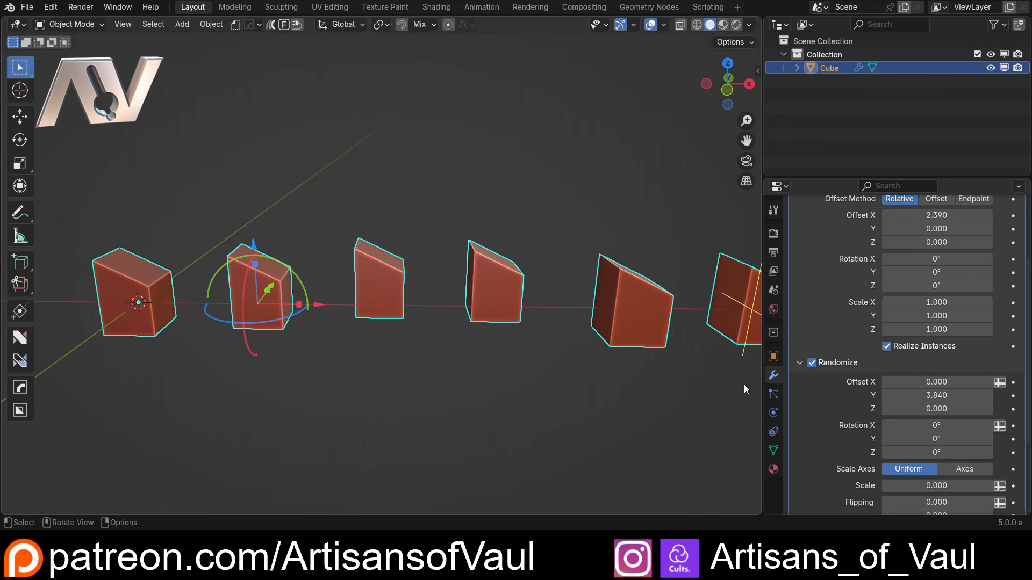
middle_click_drag(670, 355, 633, 364)
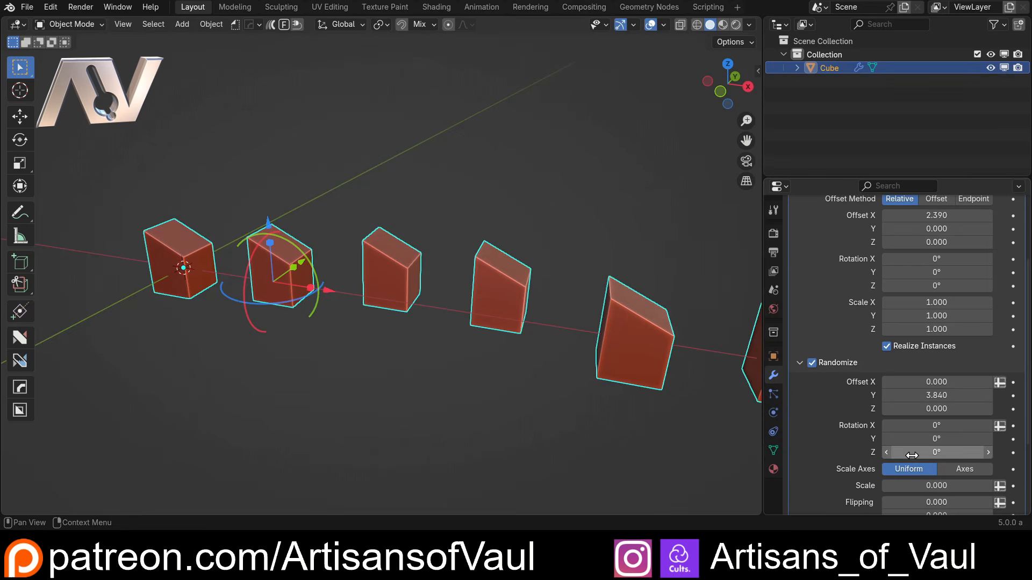
Try a random Z rotation on the array copies and return it to 0°.
left_click_drag(914, 453, 876, 460)
scroll(360, 213, "down", 5)
middle_click_drag(360, 213, 385, 272)
scroll(427, 331, "up", 4)
left_click_drag(936, 452, 936, 453)
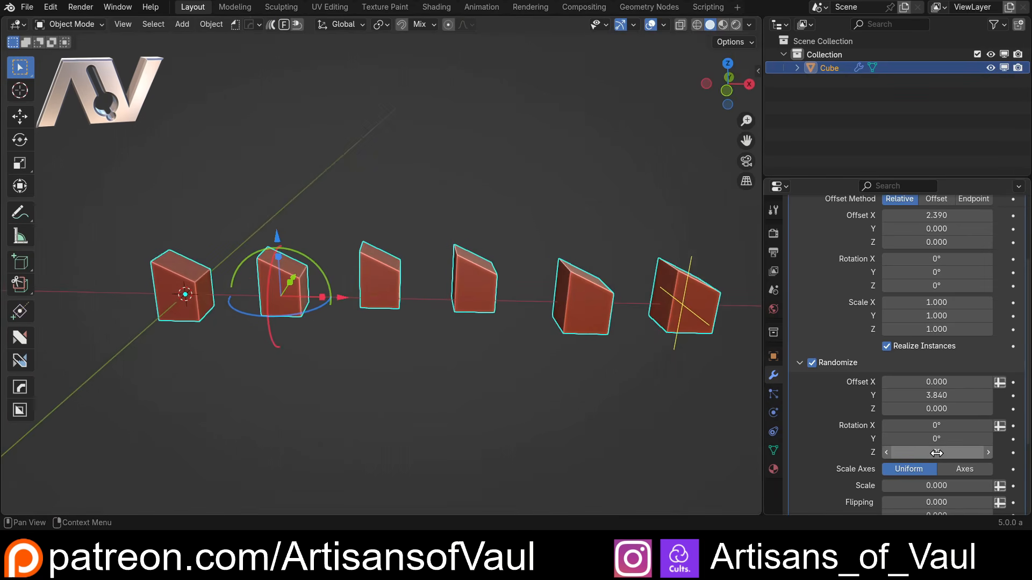
Compare the Axes and Uniform modes of random scale and try a uniform random scale, returning it to 0.
scroll(911, 430, "down", 3)
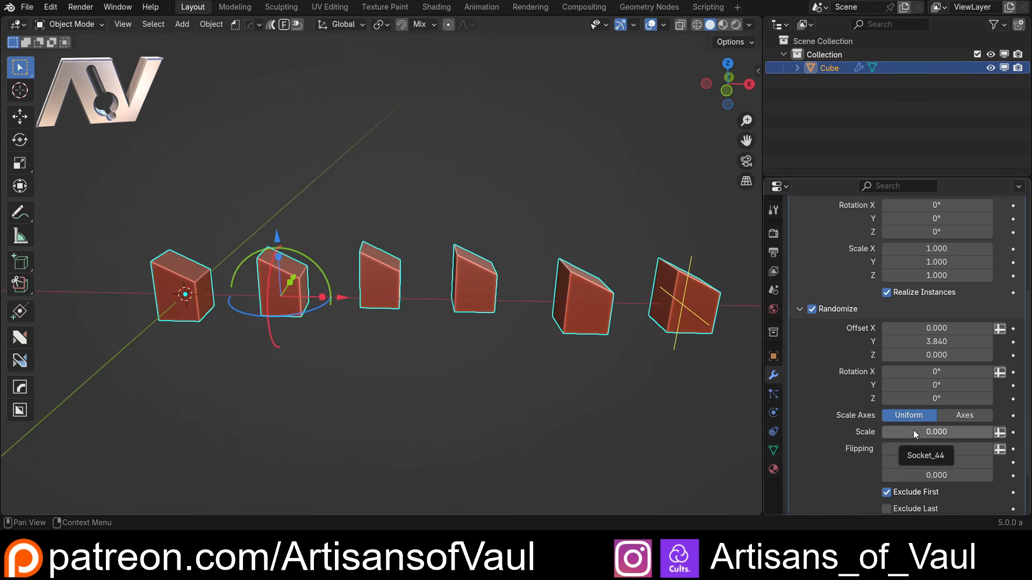
left_click(966, 418)
left_click(897, 417)
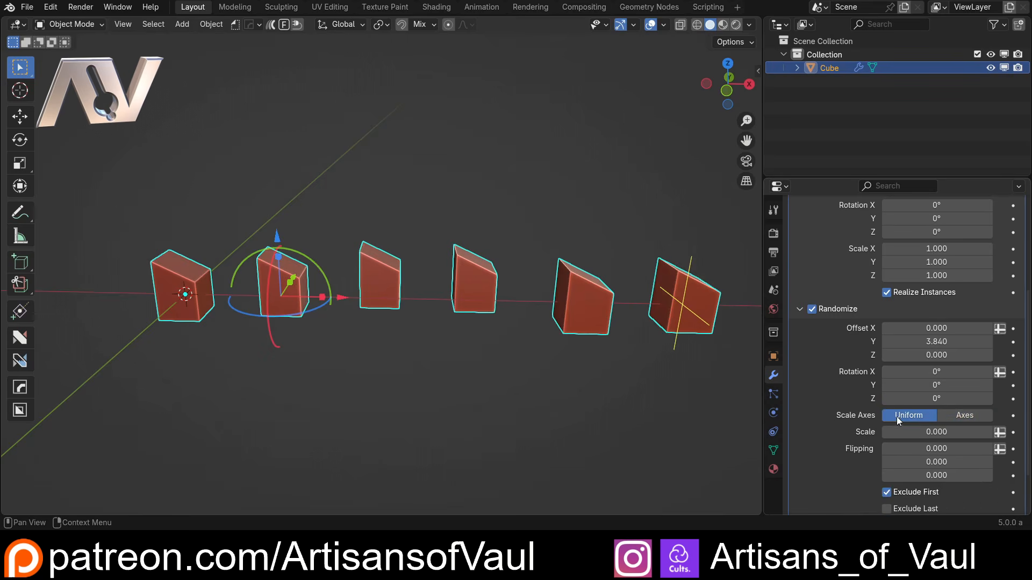
left_click_drag(912, 435, 944, 435)
mouse_move(506, 337)
middle_mouse_down()
mouse_move(493, 398)
mouse_move(499, 336)
middle_mouse_up()
left_click_drag(927, 435, 938, 459)
Try per-axis random scaling with a Z scale of 0.560, and return the mode to Uniform.
left_click(965, 416)
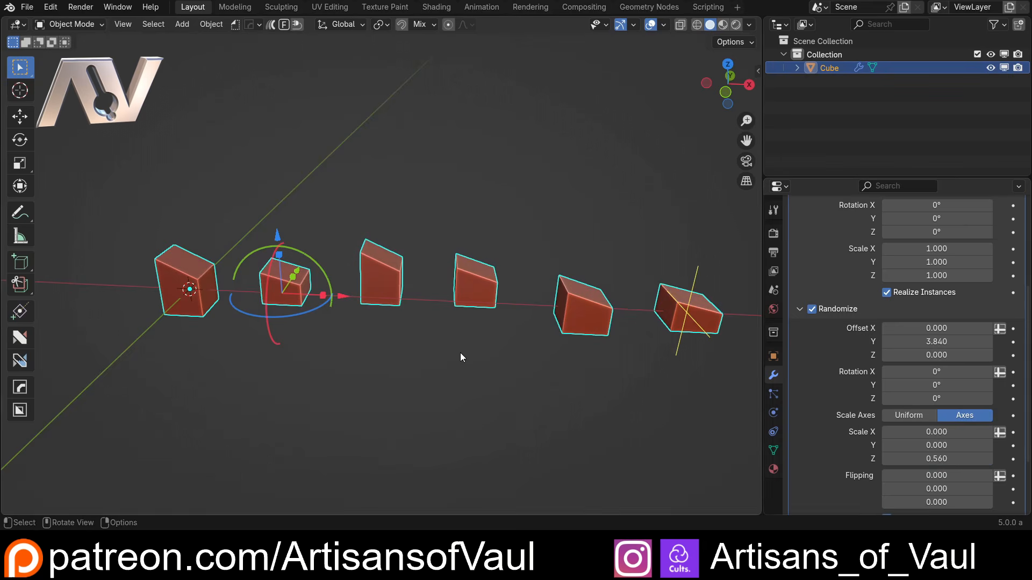
scroll(921, 438, "down", 4)
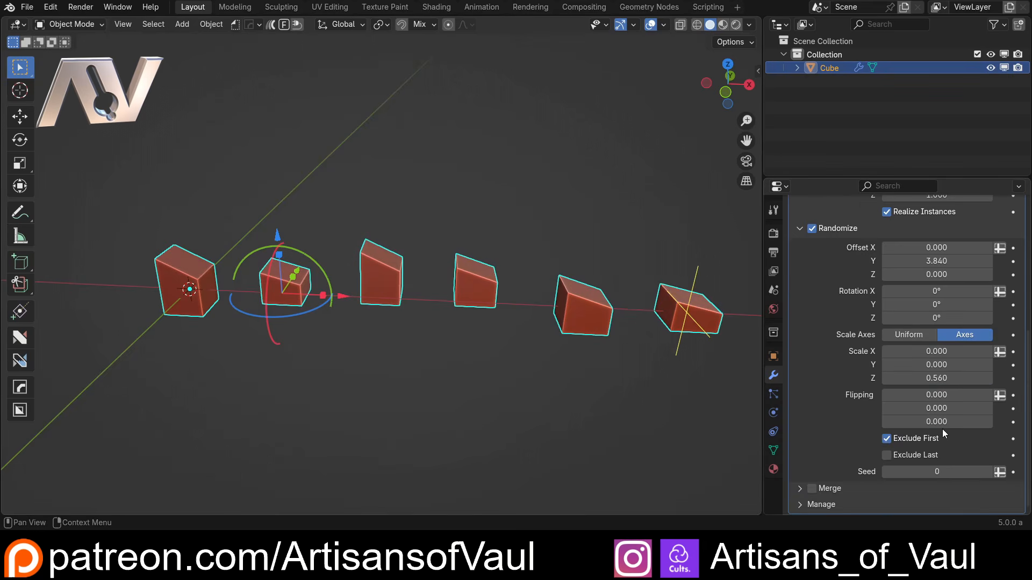
left_click(910, 338)
Set the first Flipping value in the Randomize section to 1.000.
middle_click_drag(565, 350, 462, 339)
middle_click_drag(230, 306, 315, 305, "shift")
middle_click_drag(503, 334, 412, 334, "shift")
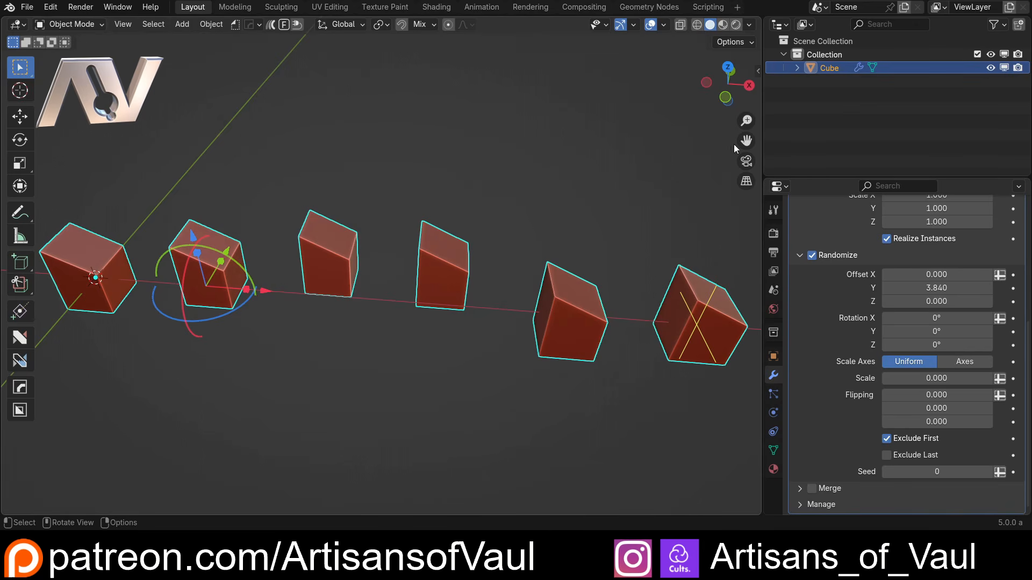
scroll(656, 137, "down", 3)
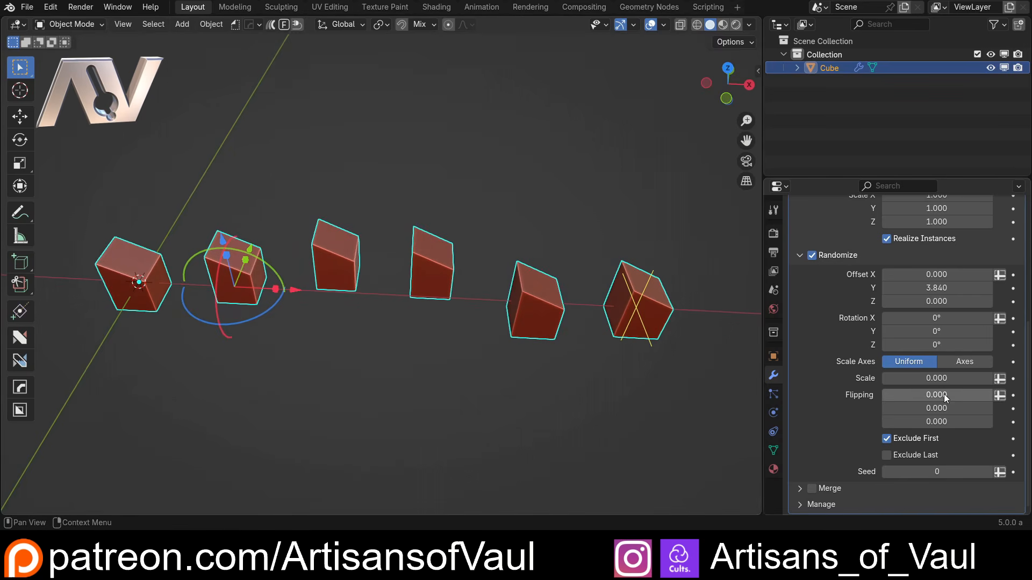
left_click_drag(921, 396, 992, 396)
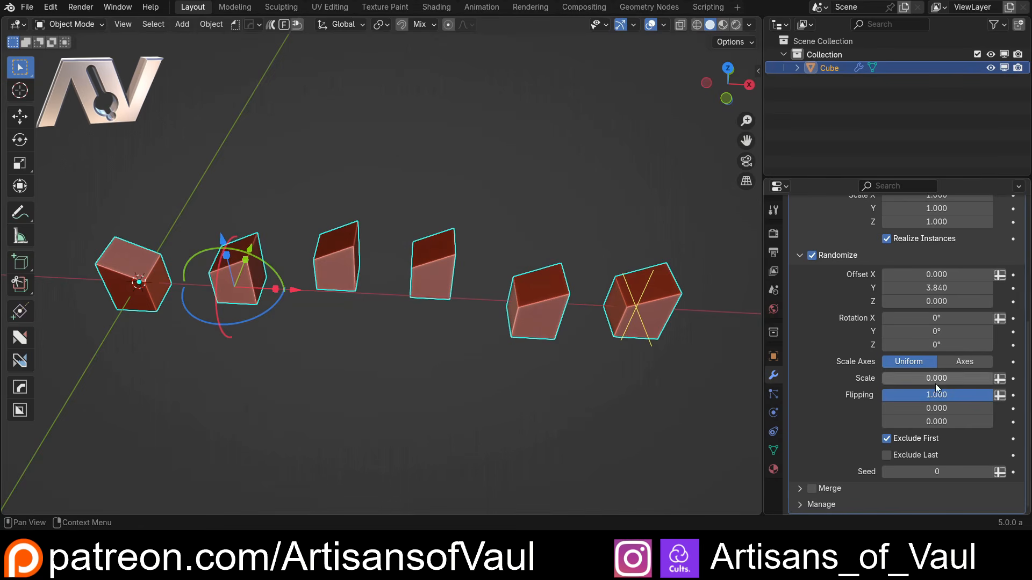
Try the Exclude First and Exclude Last options, leaving only Exclude First enabled.
left_click(886, 439)
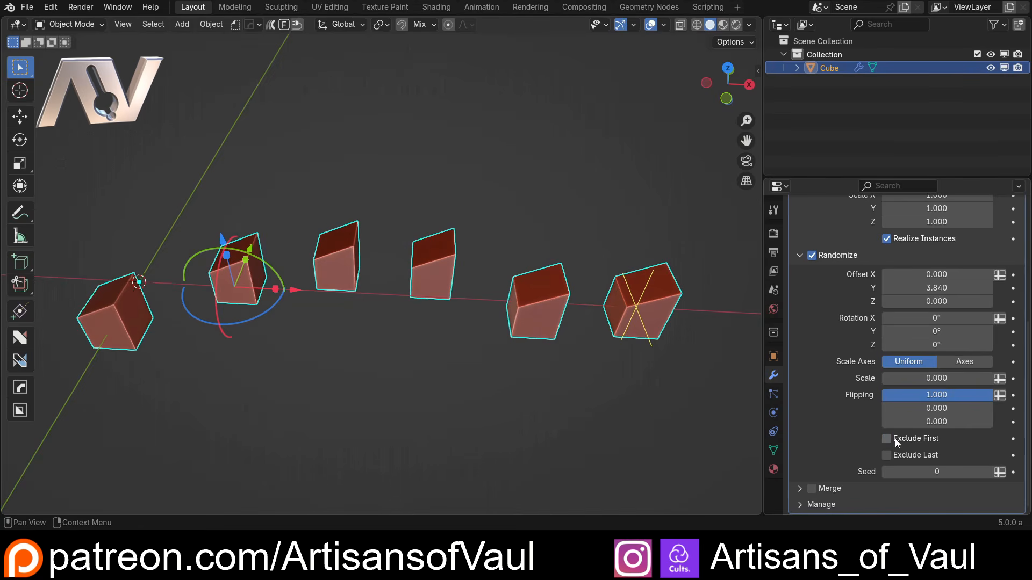
left_click(894, 438)
left_click(886, 456)
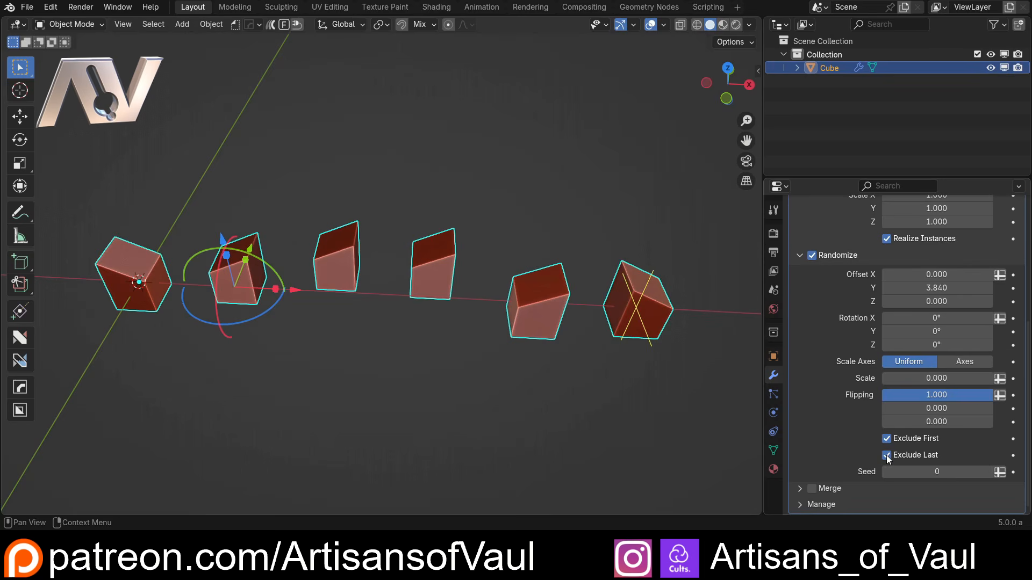
left_click(886, 456)
left_click(887, 440)
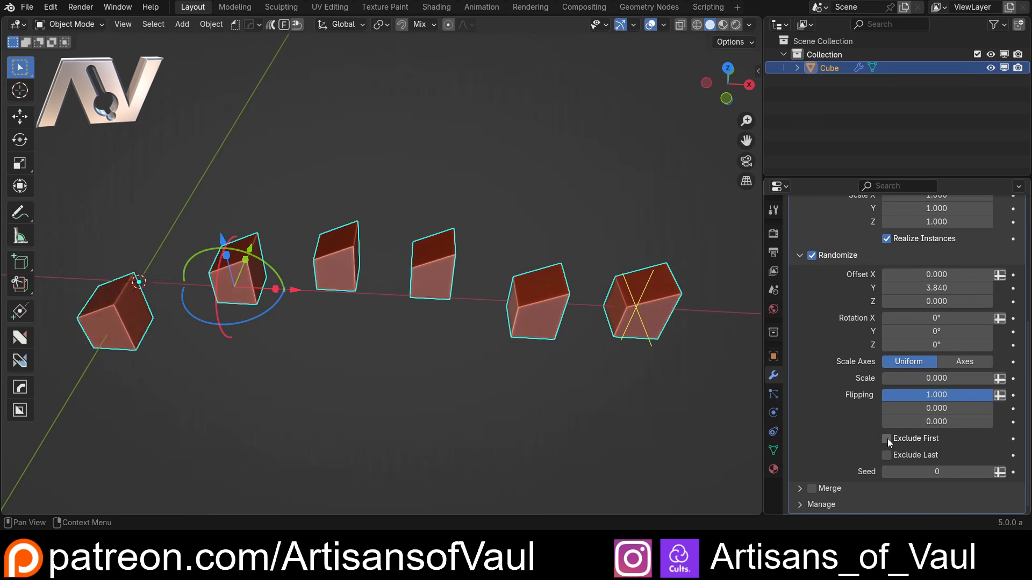
left_click(888, 440)
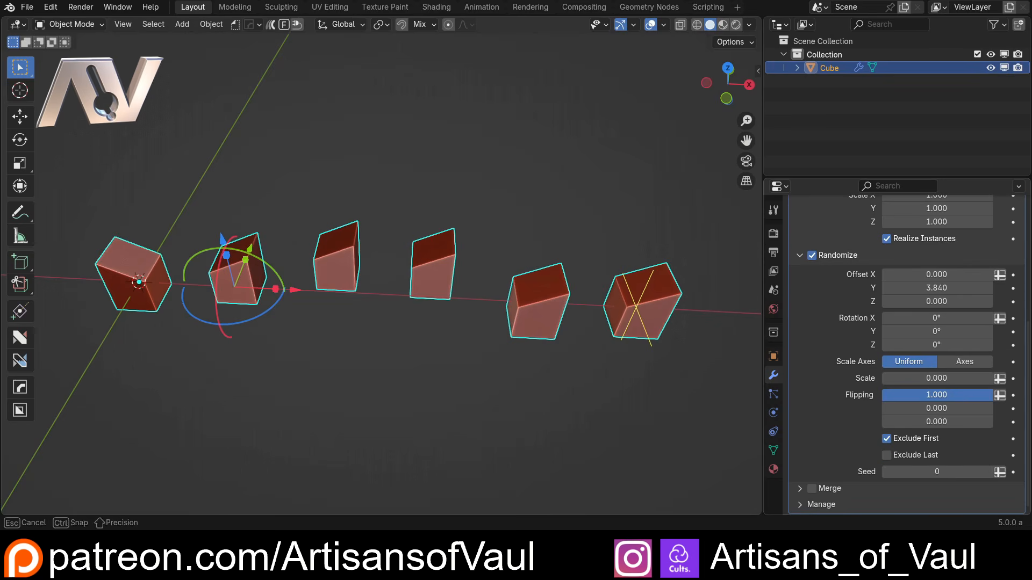
Try 0.5 for the first Flipping value and reset it to 0.
left_click(979, 396)
type("0.5")
key("Return")
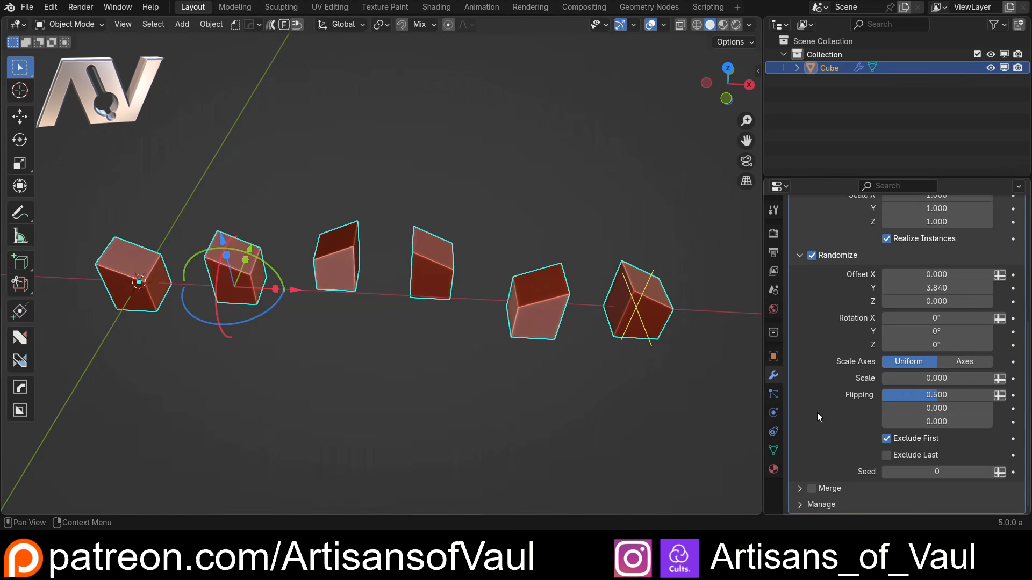
left_click_drag(933, 398, 880, 398)
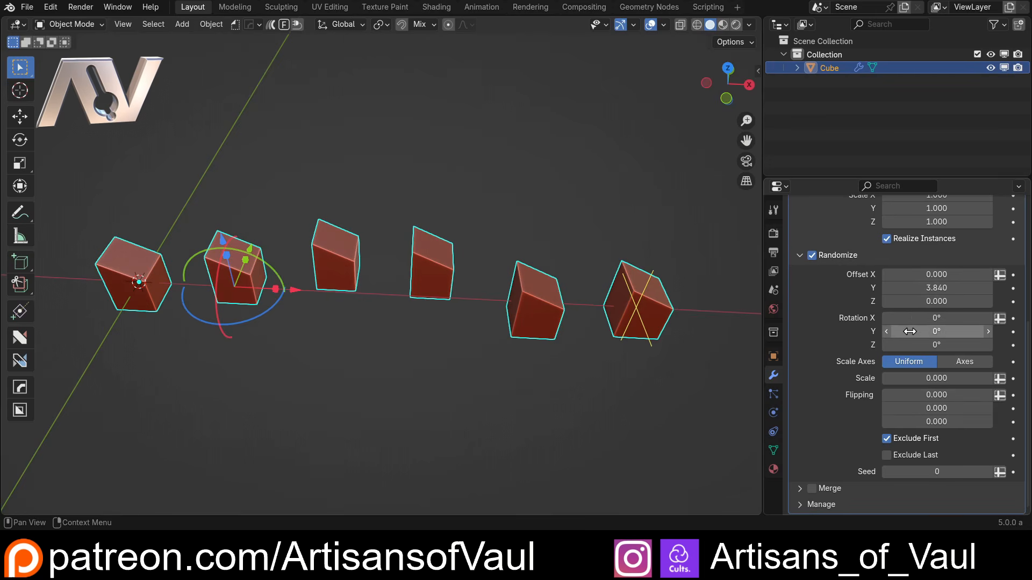
Set the random X rotation to 38.6° and raise the randomization seed to about 10.
left_click_drag(907, 318, 977, 318)
left_click(987, 470)
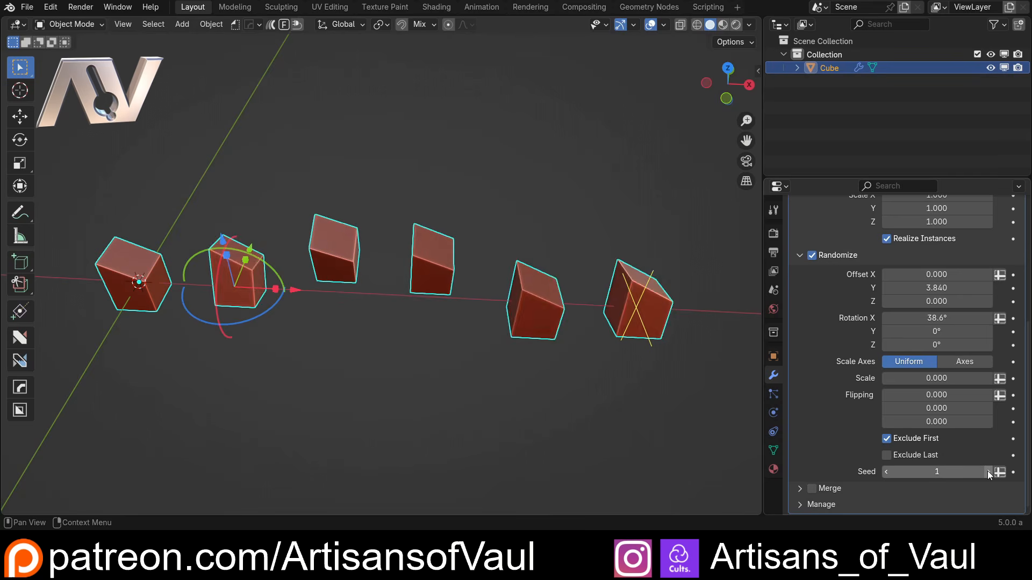
left_click(988, 471)
left_click(987, 470)
left_click(988, 470)
left_click(988, 471)
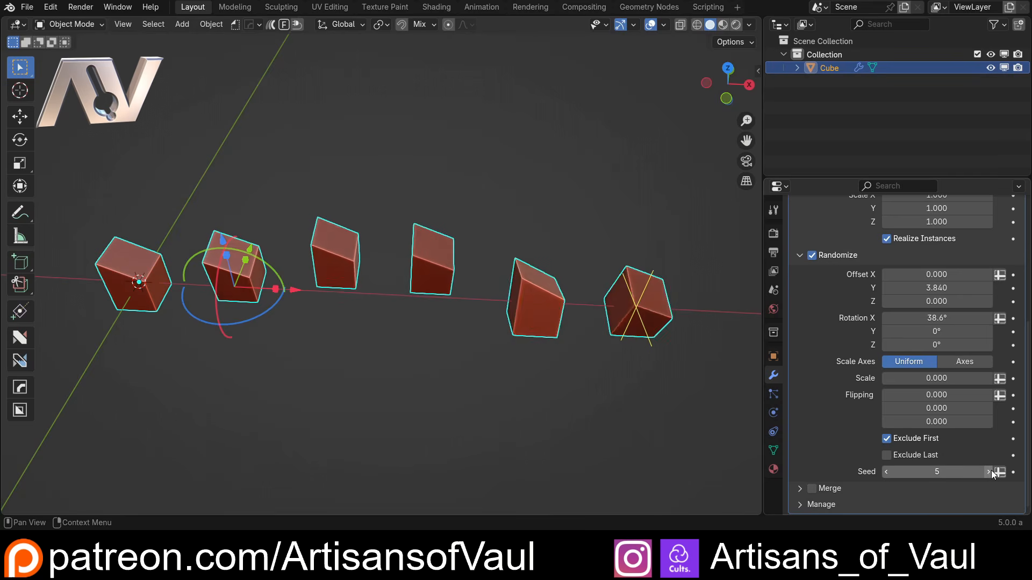
left_click(988, 471)
left_click(986, 473)
left_click(987, 472)
left_click(987, 472)
left_click(986, 472)
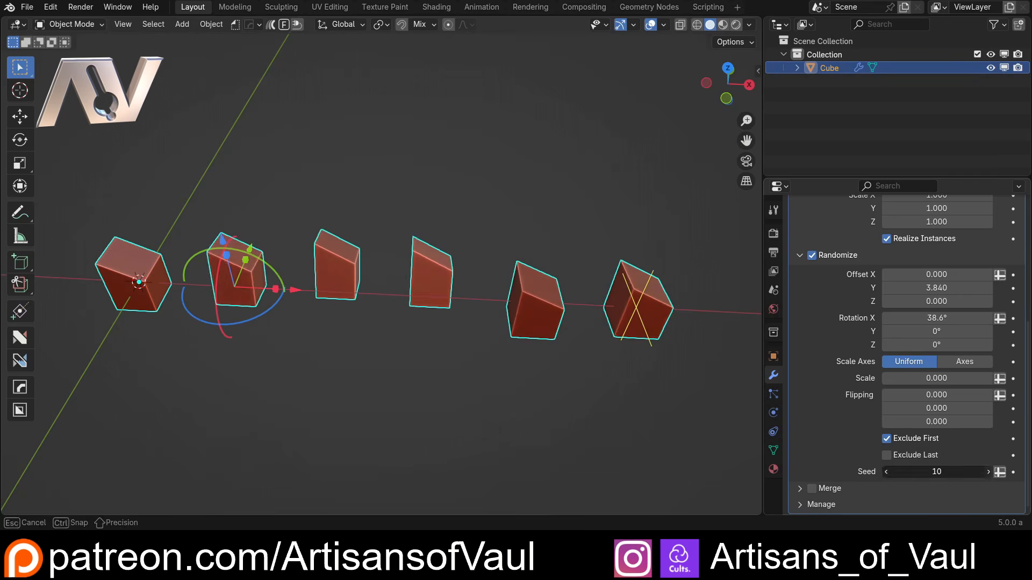
left_click(986, 472)
Lower the randomization seed to 2.
left_click(888, 474)
left_click(888, 474)
left_click(888, 474)
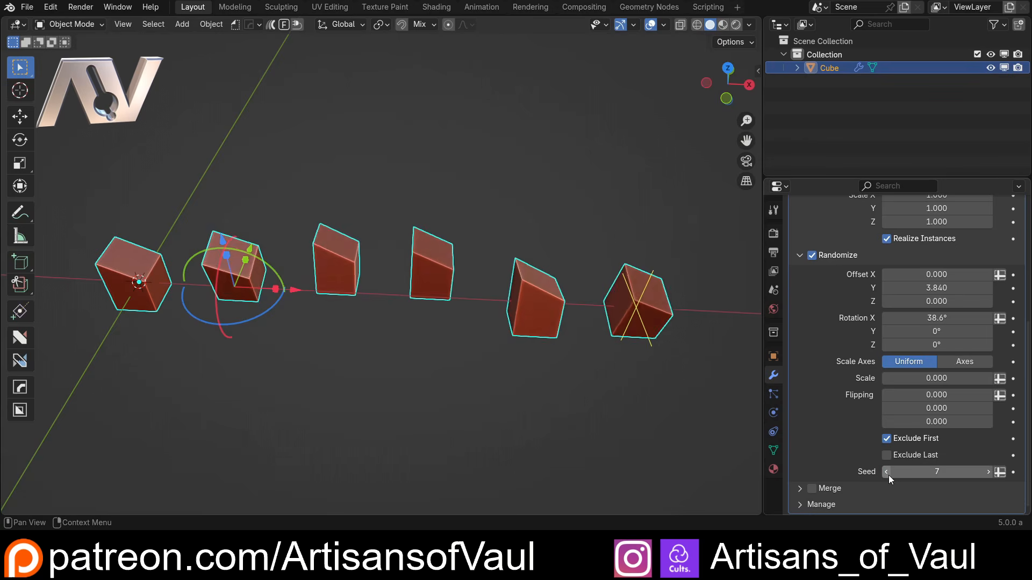
left_click(887, 474)
left_click(888, 474)
left_click(888, 474)
left_click(888, 473)
left_click(887, 474)
left_click(888, 474)
scroll(460, 314, "down", 1)
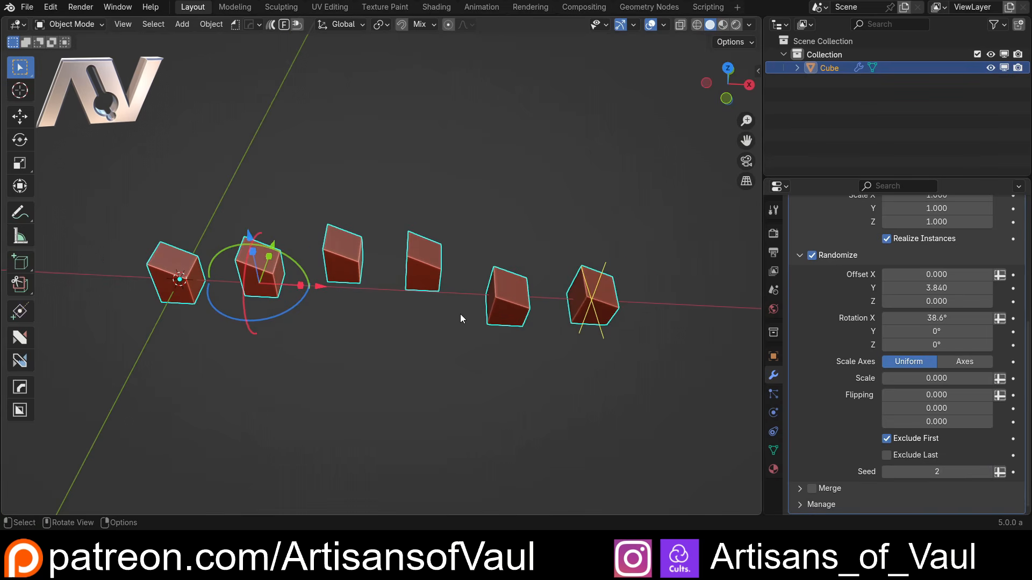